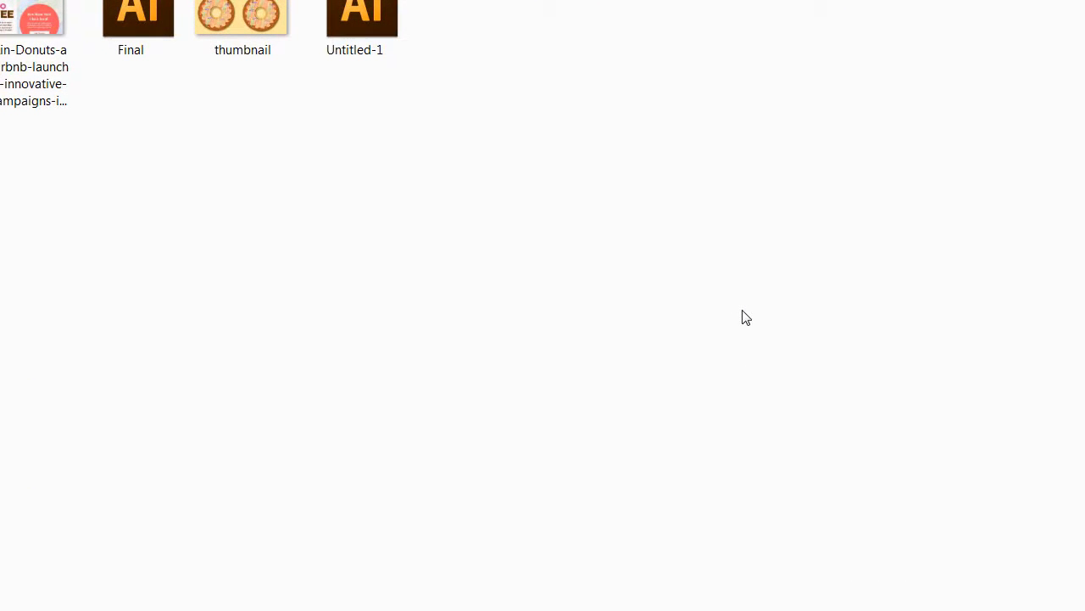
# Preview the thumbnail image in the Donut in illustrator folder.
pyautogui.rightClick(231, 31)
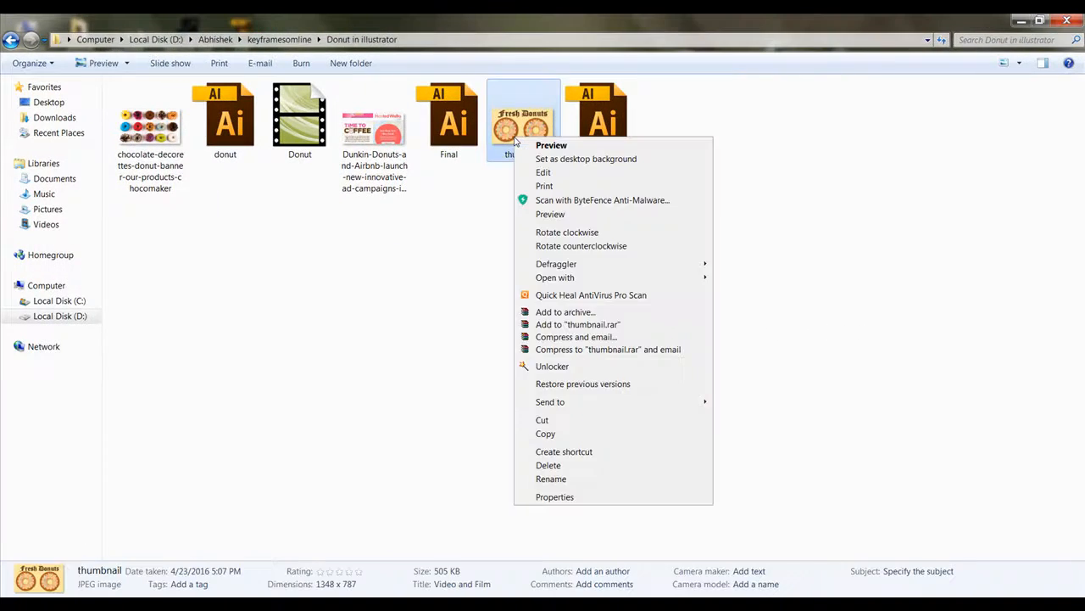
pyautogui.click(550, 145)
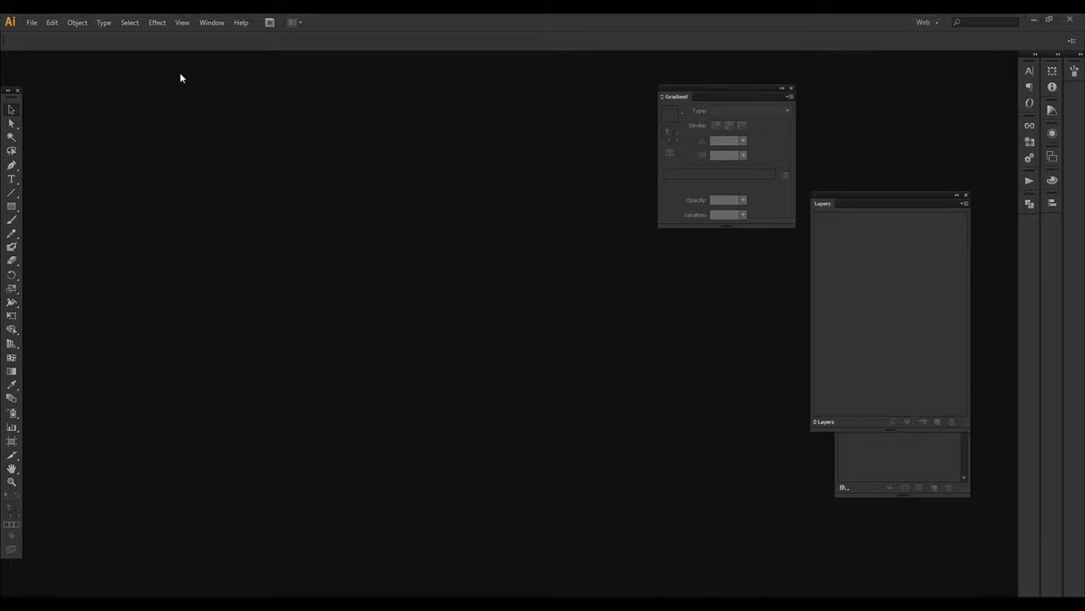
# Create a new 960 x 560 px document named donut ads with the Web profile in Illustrator.
pyautogui.click(32, 22)
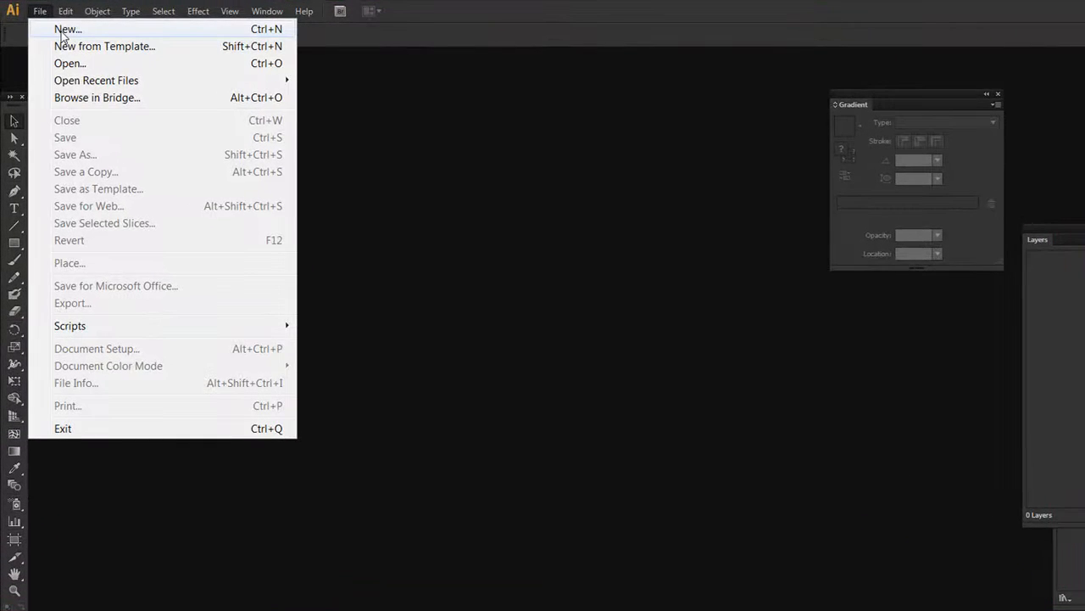
pyautogui.click(63, 30)
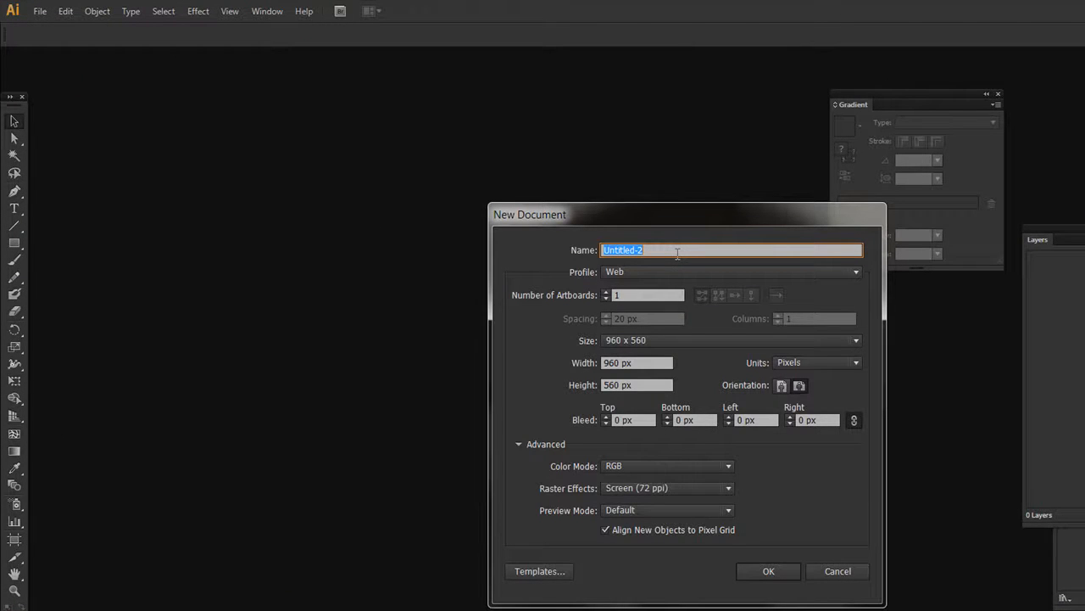
pyautogui.write('donut ads')
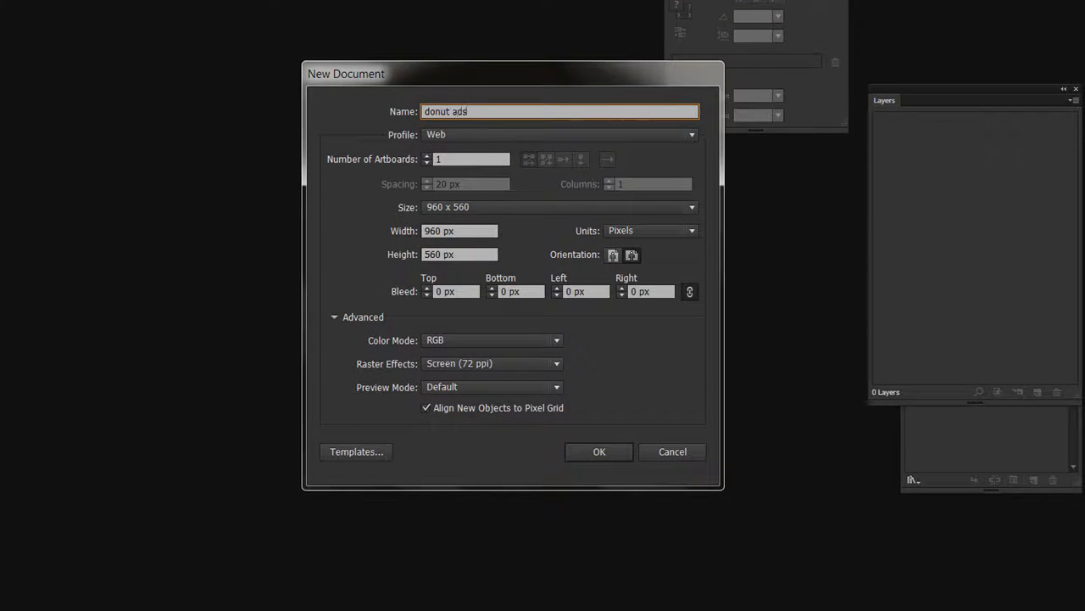
pyautogui.click(440, 131)
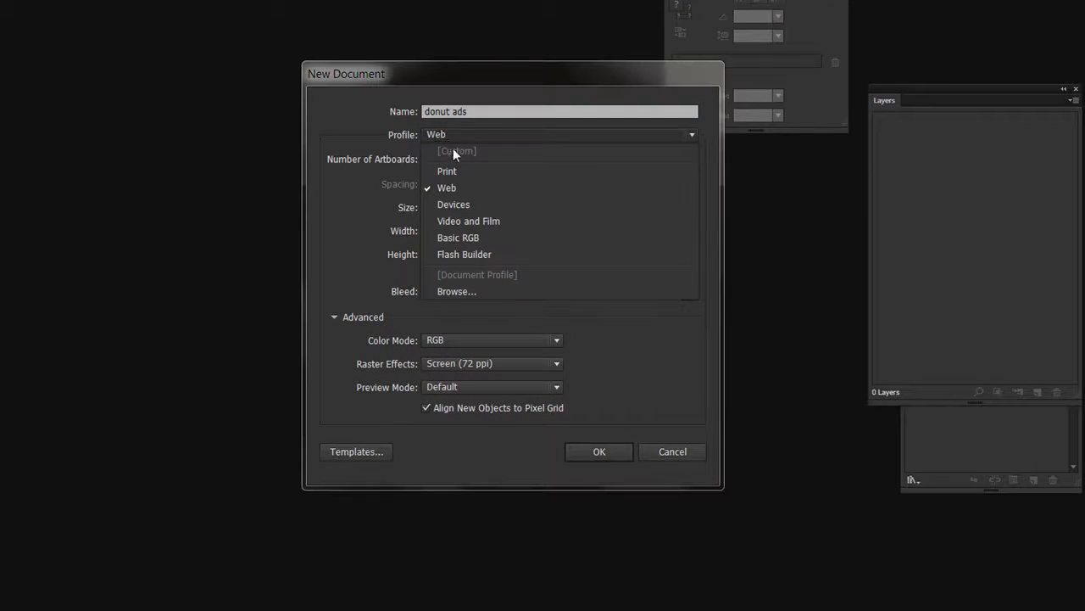
pyautogui.click(450, 187)
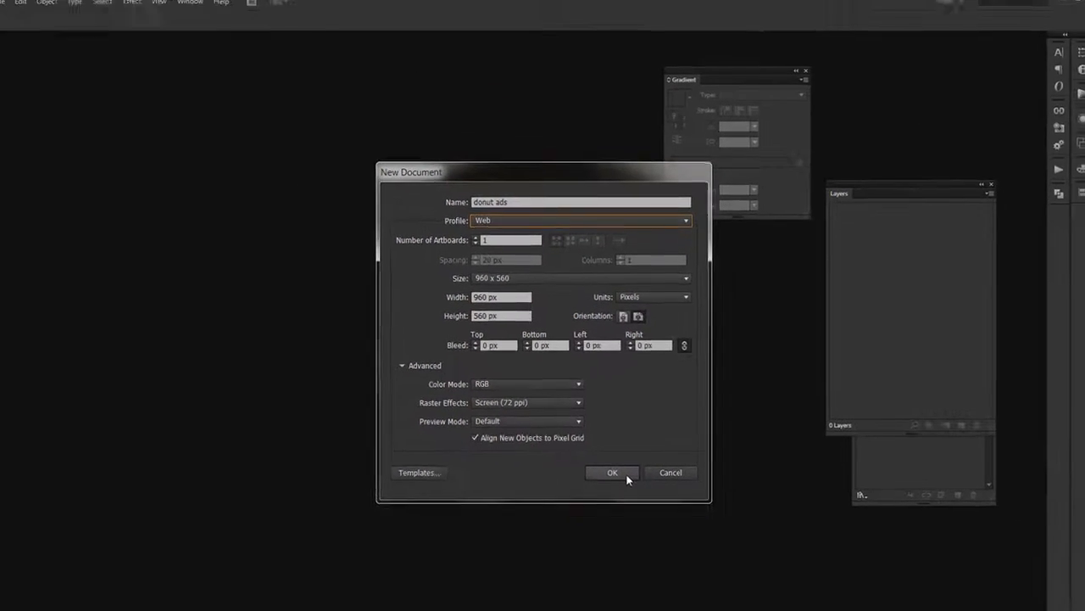
pyautogui.click(617, 462)
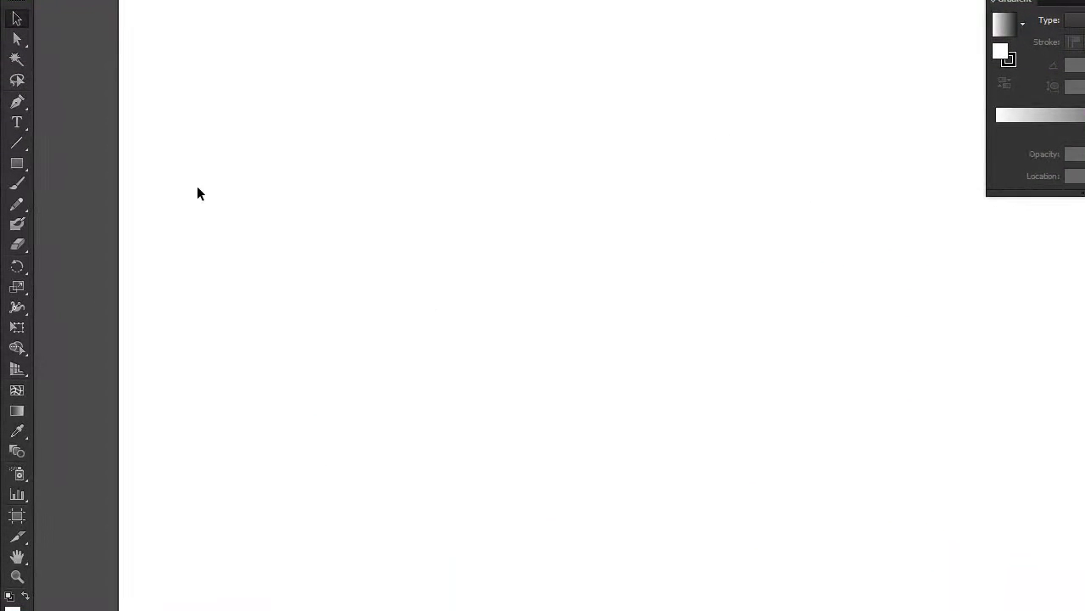
# Activate the Ellipse tool and set the fill colour to yellow.
pyautogui.click(17, 163)
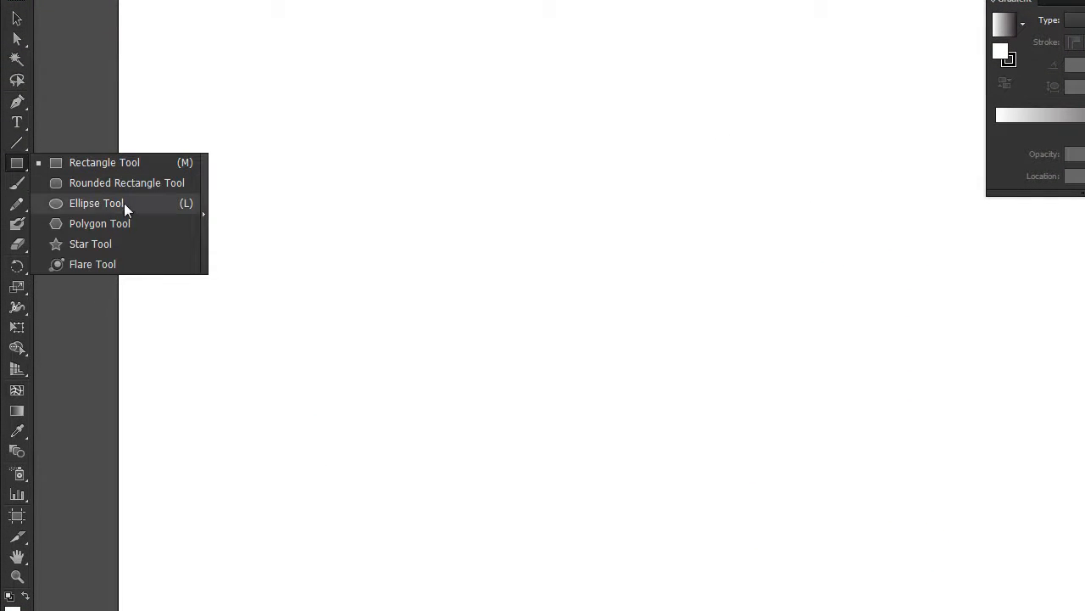
pyautogui.click(96, 202)
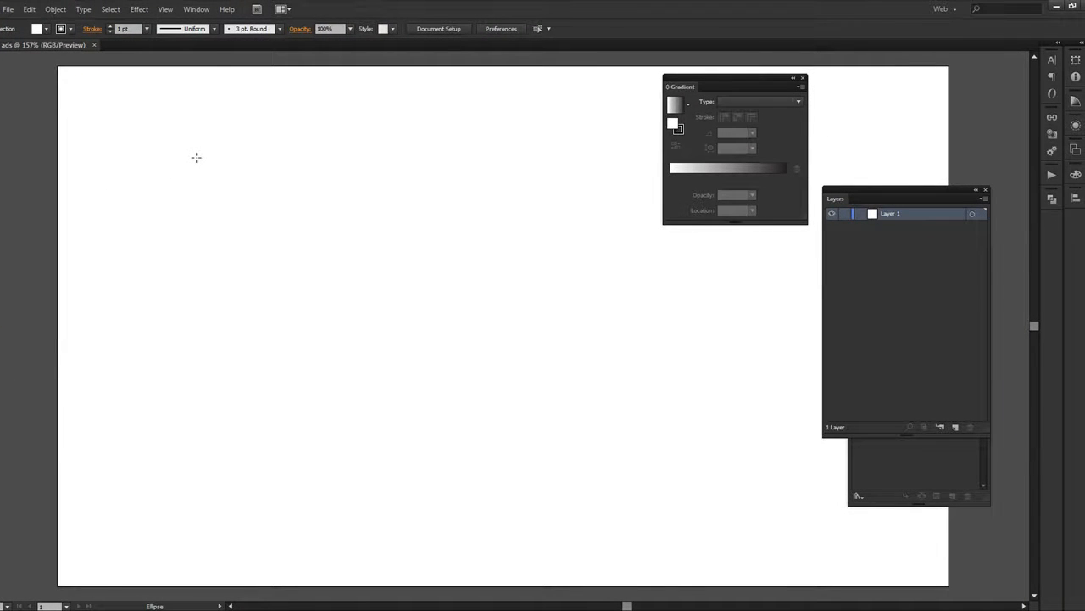
pyautogui.click(46, 29)
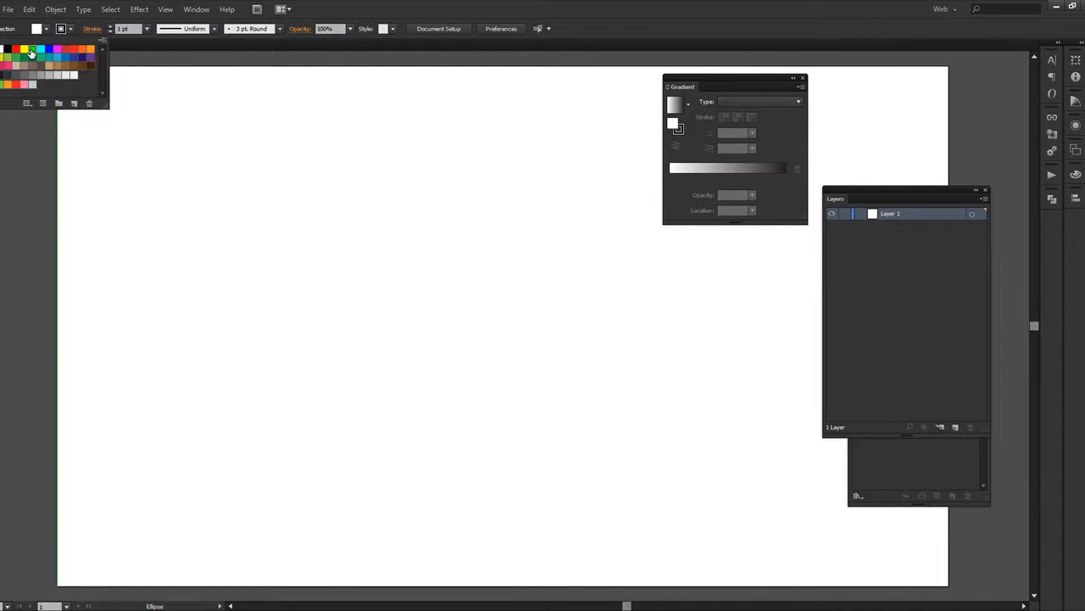
pyautogui.click(32, 50)
pyautogui.click(24, 49)
pyautogui.moveTo(250, 224); pyautogui.dragTo(336, 356)
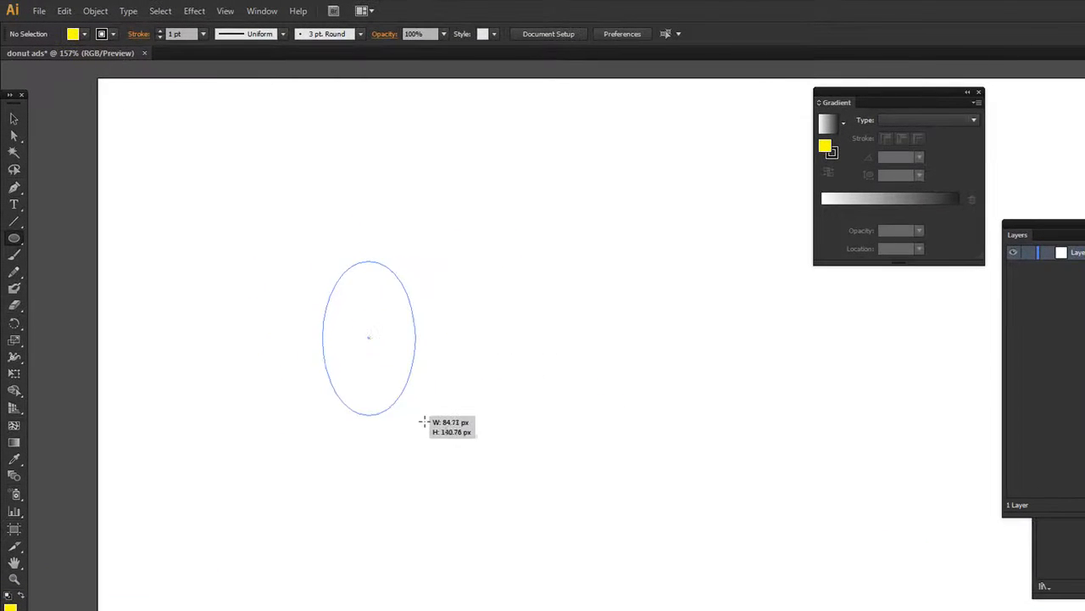
pyautogui.moveTo(423, 421); pyautogui.dragTo(463, 429)
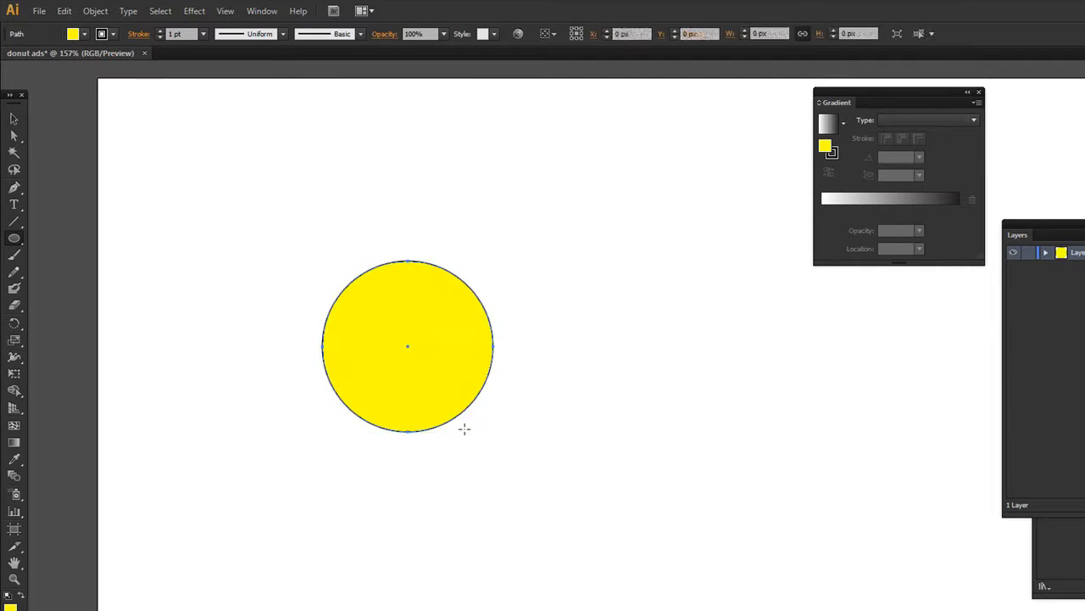
pyautogui.hotkey('ctrl', 'z')
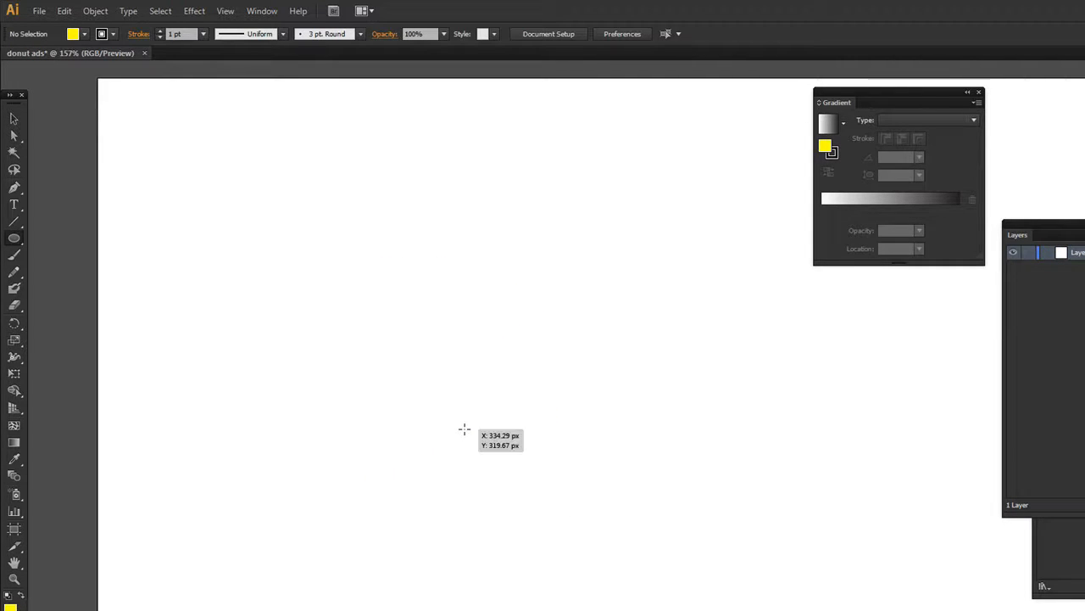
# Draw a circle about 381 px in diameter on the artboard and fill it with the Summer gradient preset.
pyautogui.moveTo(509, 376); pyautogui.dragTo(716, 575)
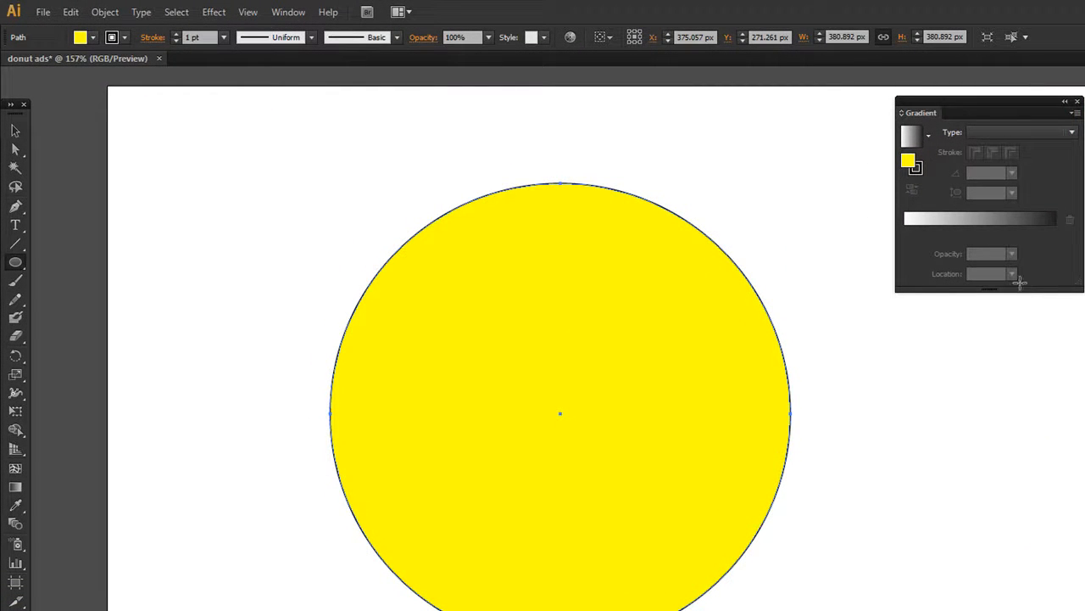
pyautogui.press('g')
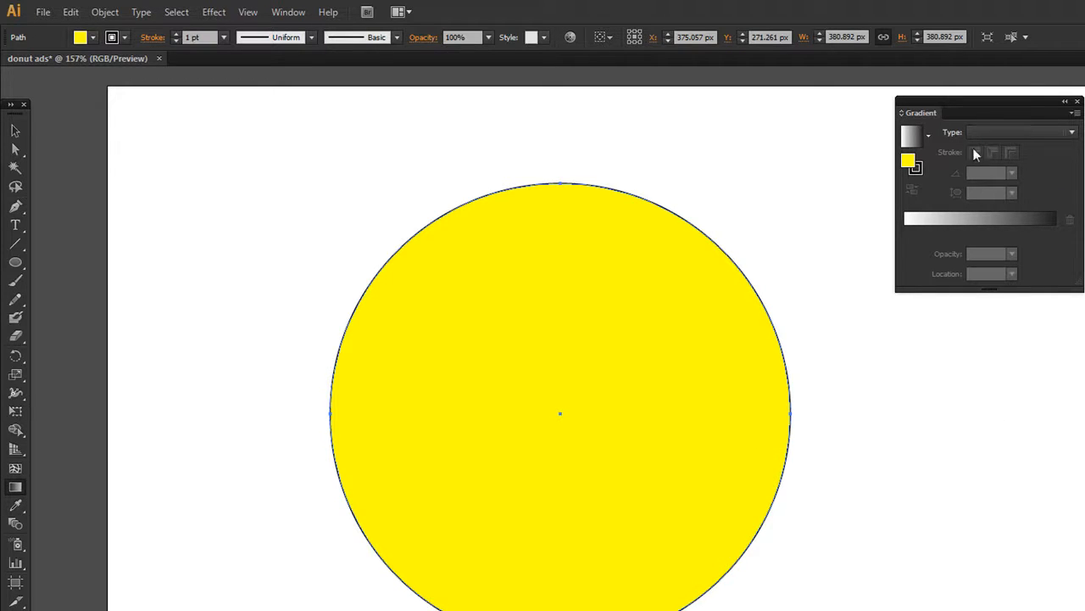
pyautogui.click(928, 134)
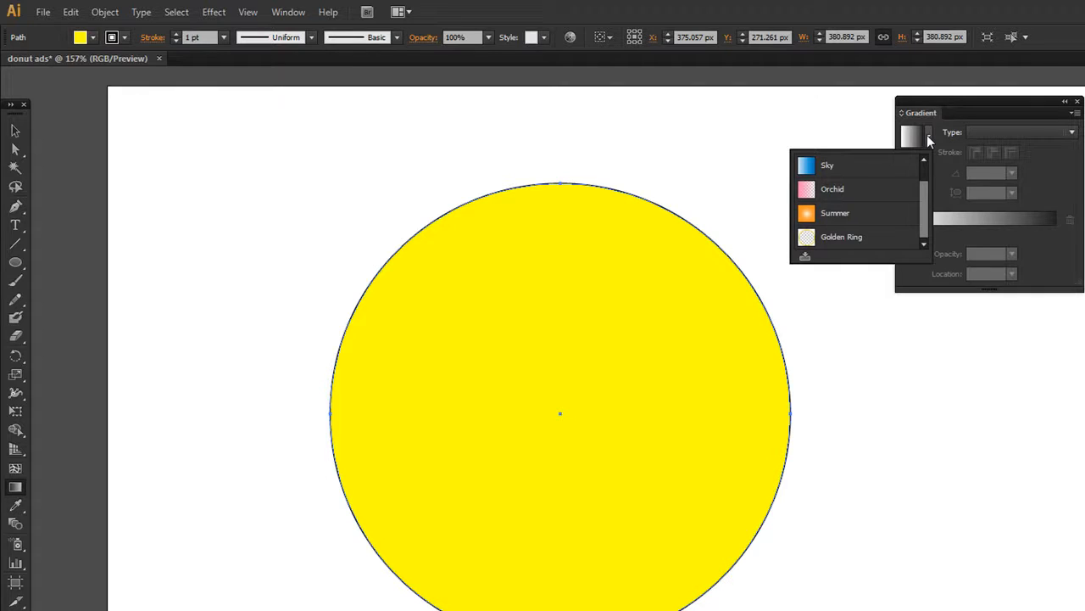
pyautogui.click(818, 215)
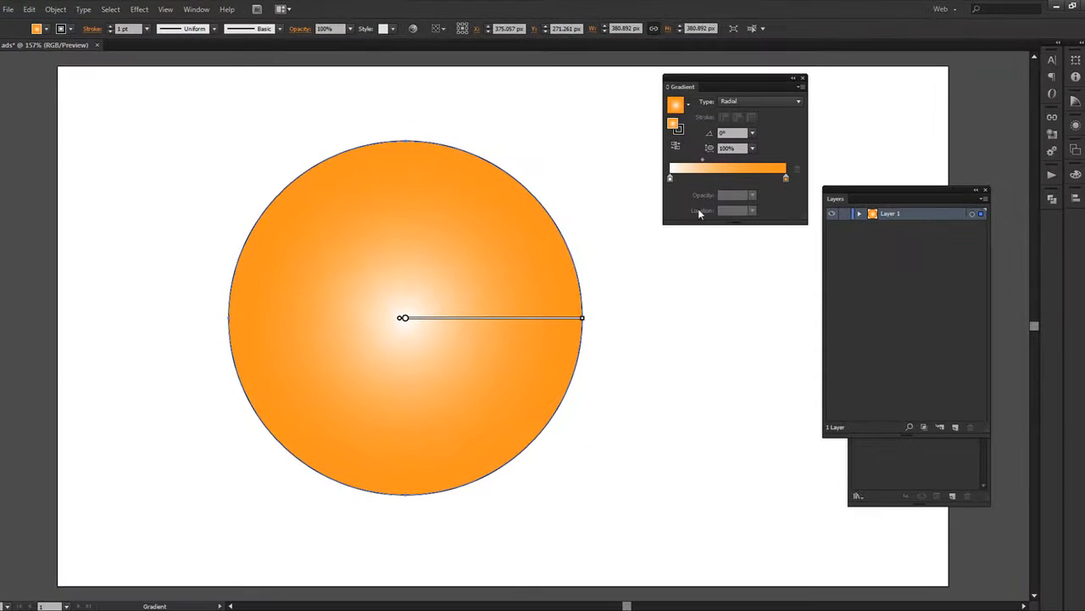
# Add a gradient stop at 8% beside the white one and colour it light yellow, faff7f.
pyautogui.click(670, 179)
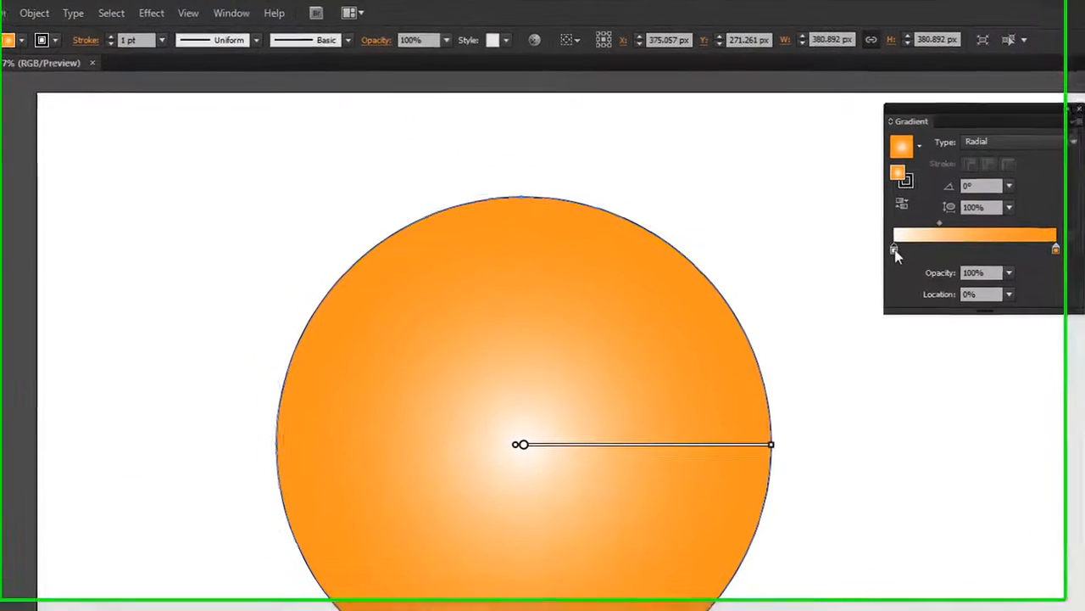
pyautogui.doubleClick(908, 251)
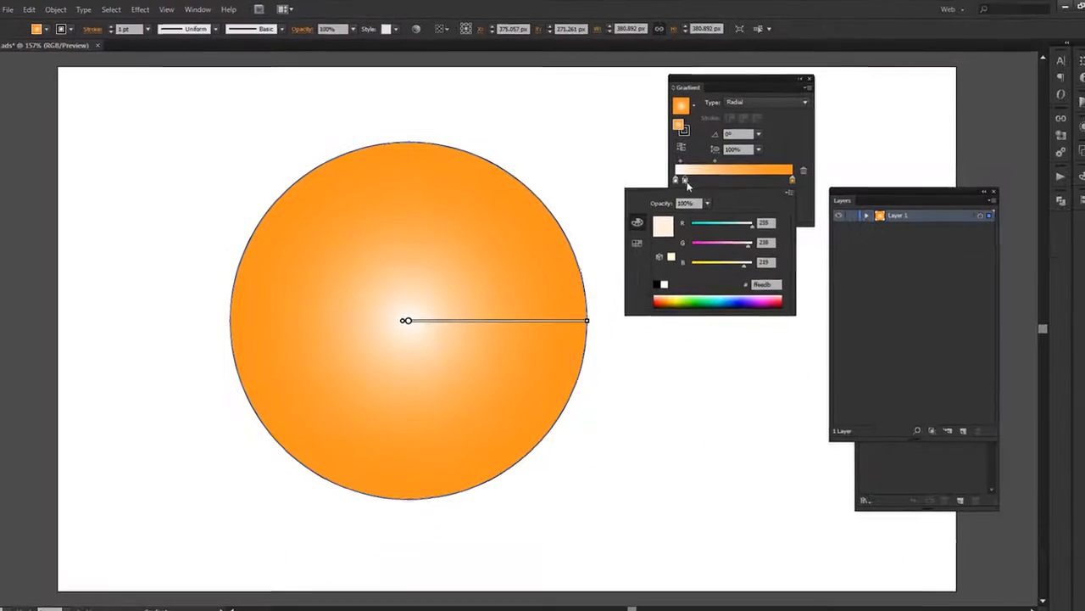
pyautogui.click(685, 181)
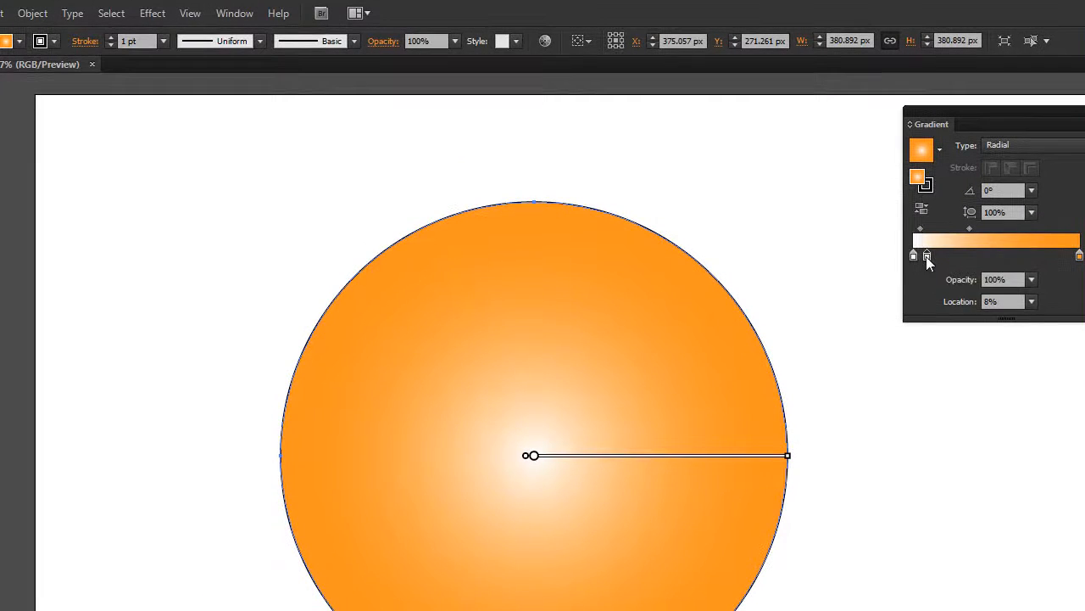
pyautogui.doubleClick(927, 256)
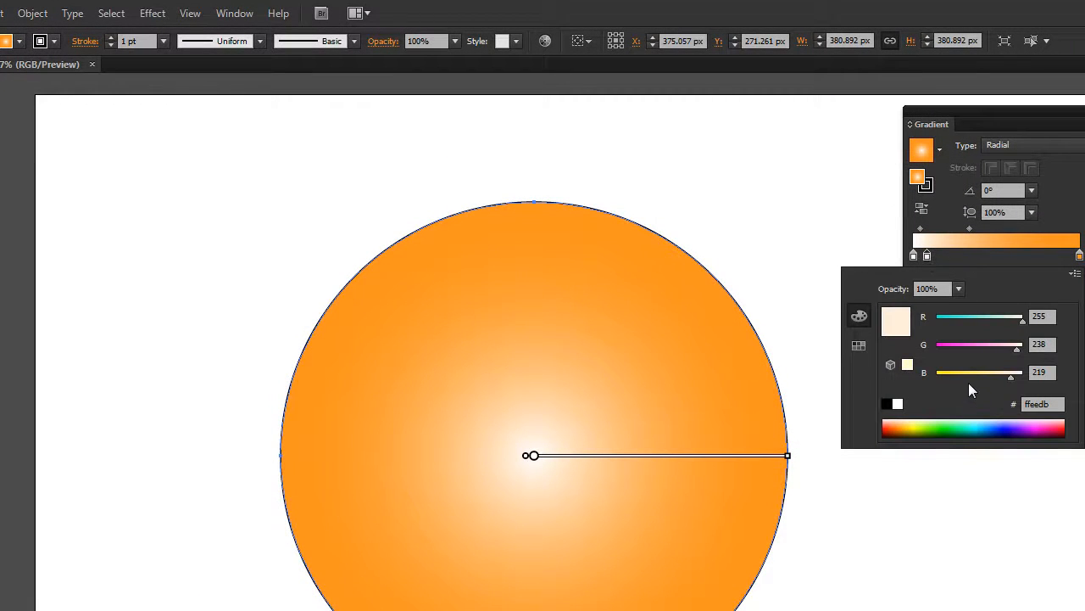
pyautogui.click(926, 421)
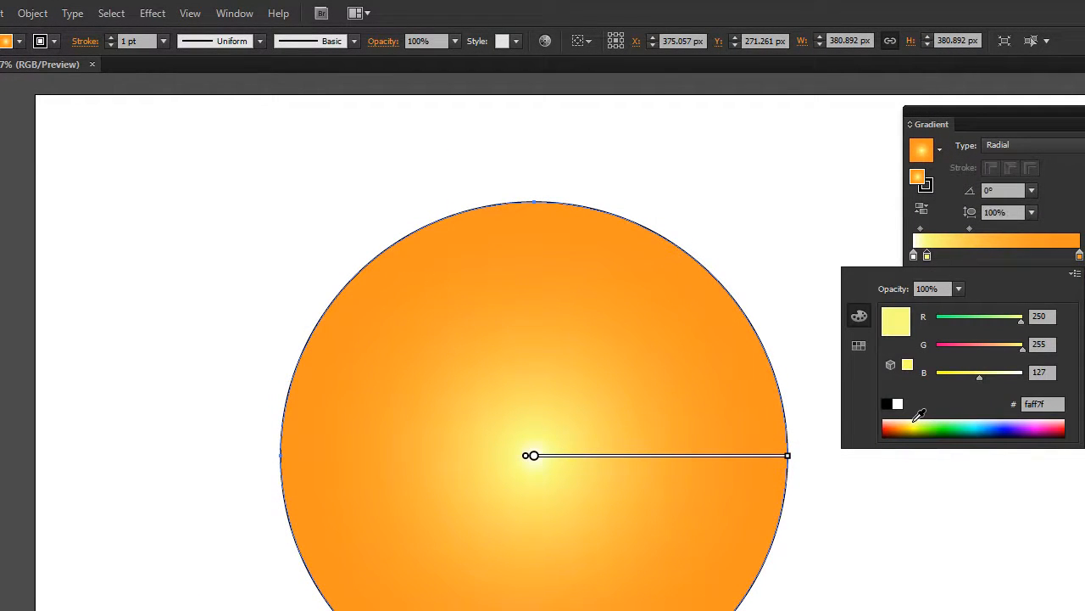
# Remove the white gradient stop and move the light yellow stop to the start of the gradient.
pyautogui.click(925, 257)
pyautogui.moveTo(915, 257); pyautogui.dragTo(916, 270)
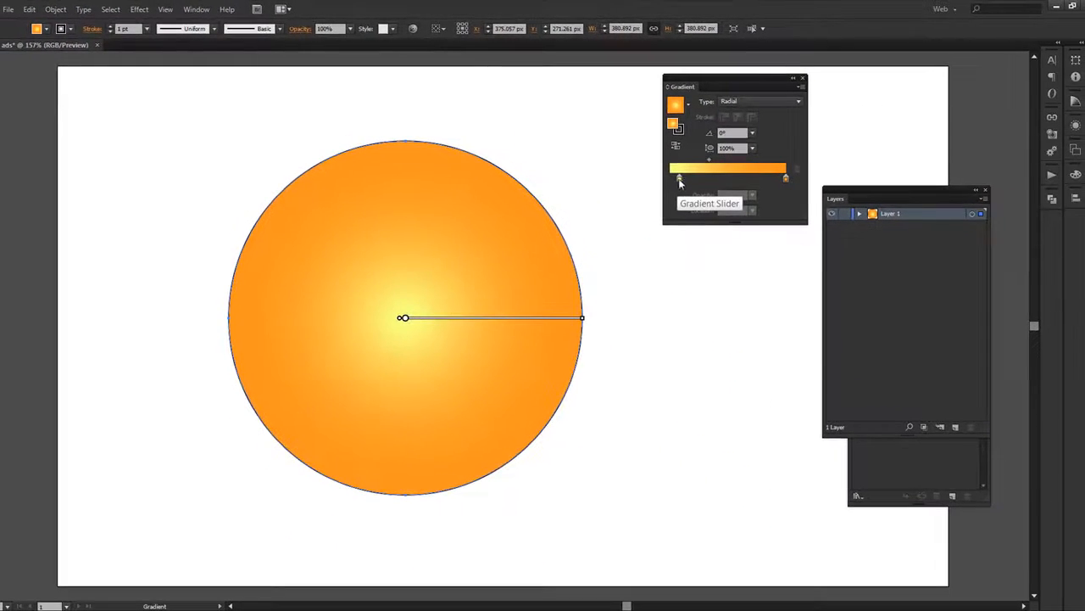
pyautogui.moveTo(679, 180); pyautogui.dragTo(670, 179)
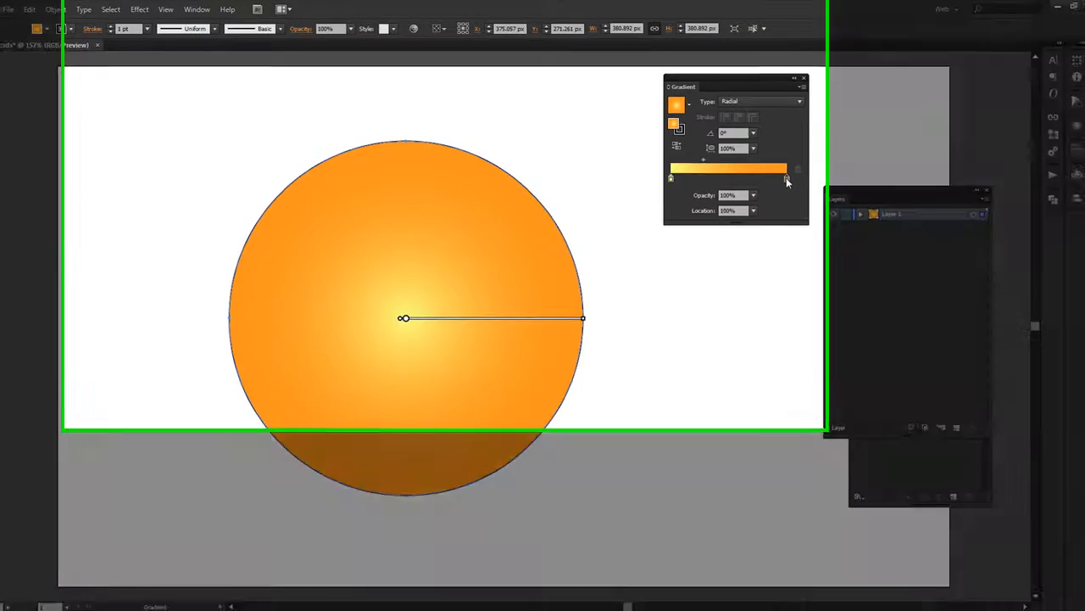
# Darken the outer orange gradient stop to da691e by setting red to 218 and green to 105.
pyautogui.doubleClick(785, 178)
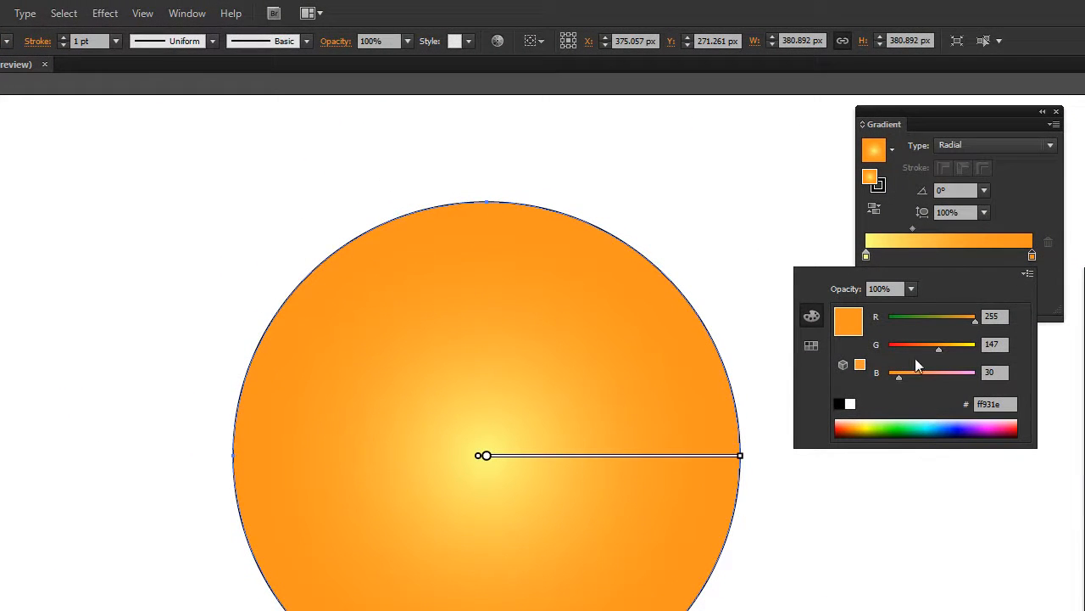
pyautogui.moveTo(939, 350); pyautogui.dragTo(925, 349)
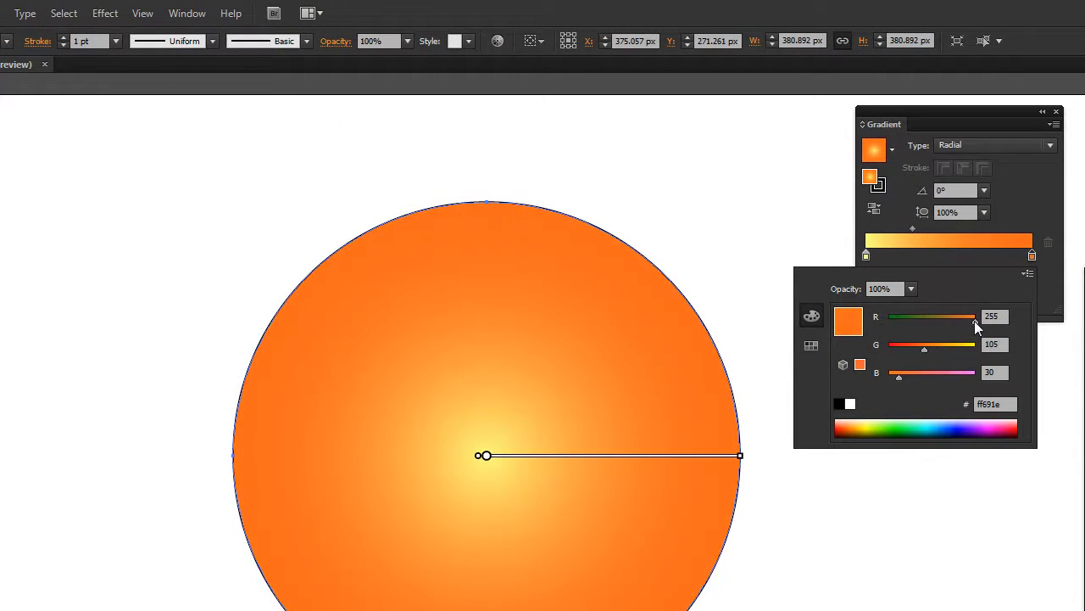
pyautogui.moveTo(974, 322); pyautogui.dragTo(962, 323)
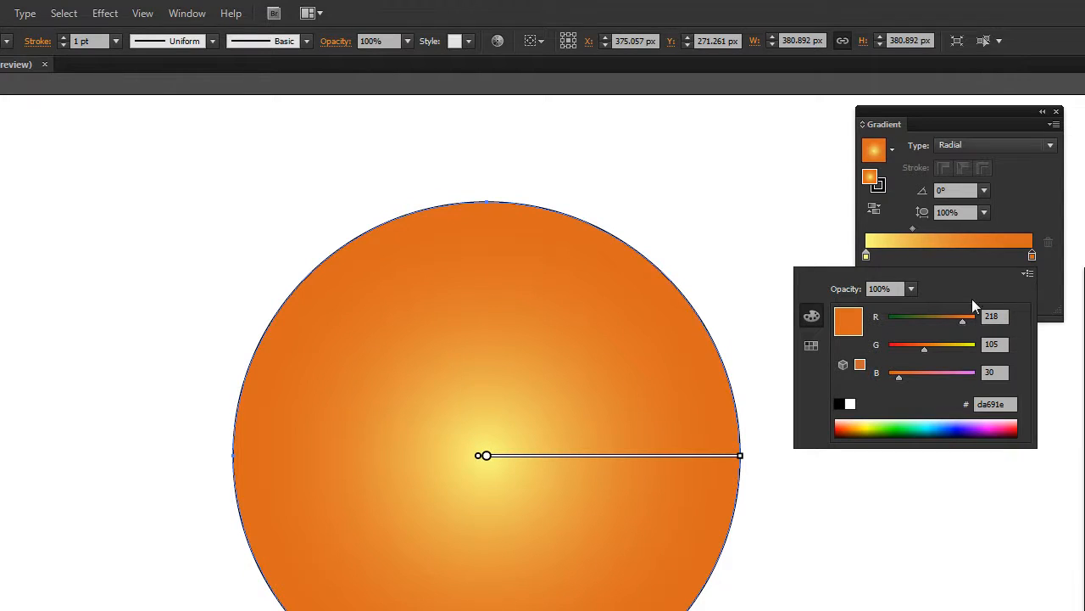
pyautogui.click(1012, 268)
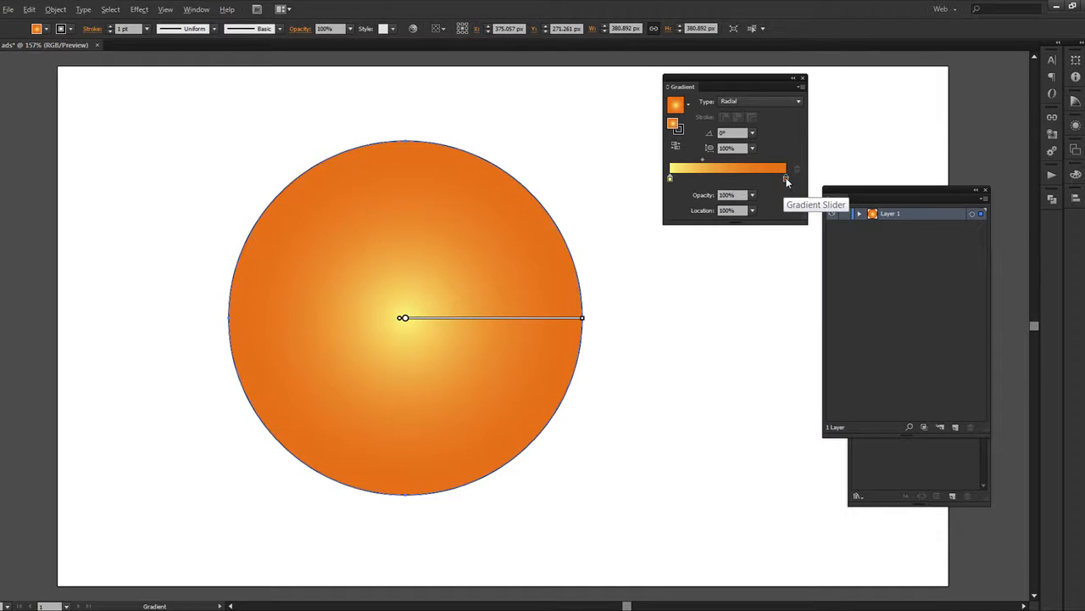
# Duplicate both gradient end stops inward, placing the yellow copy at 19.5% and the orange copy at 71.5%.
pyautogui.moveTo(786, 178); pyautogui.dragTo(772, 179)
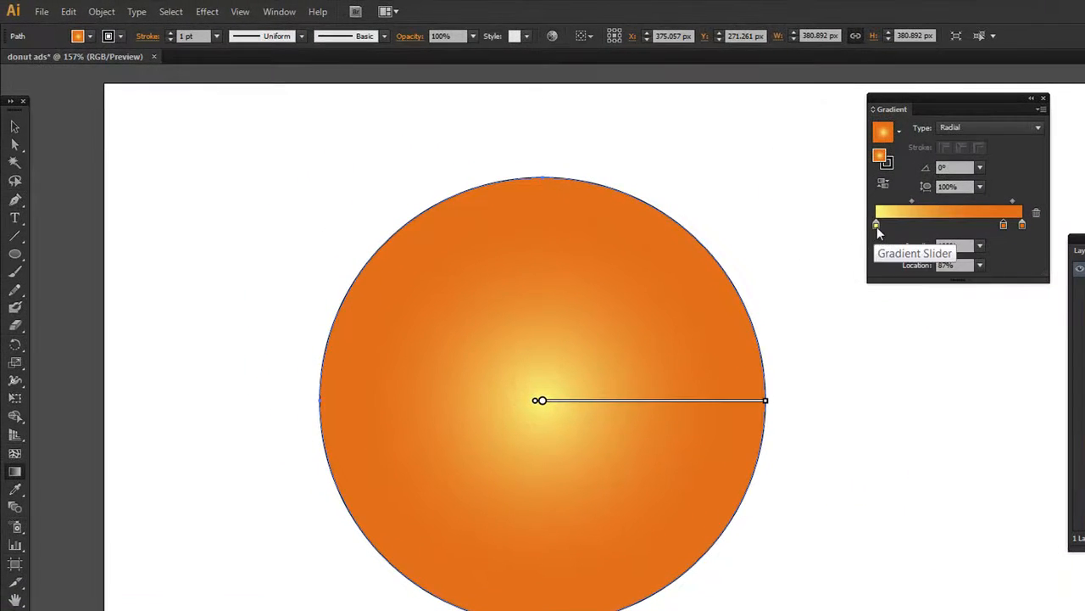
pyautogui.click(876, 225)
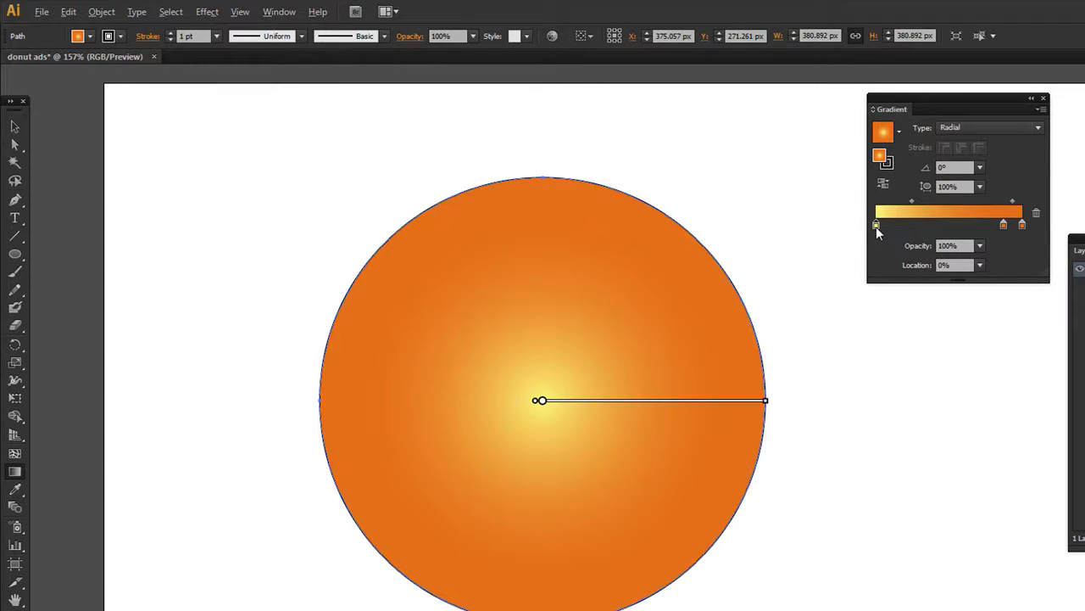
pyautogui.press('alt')
pyautogui.press('alt')
pyautogui.moveTo(877, 225); pyautogui.dragTo(904, 223)
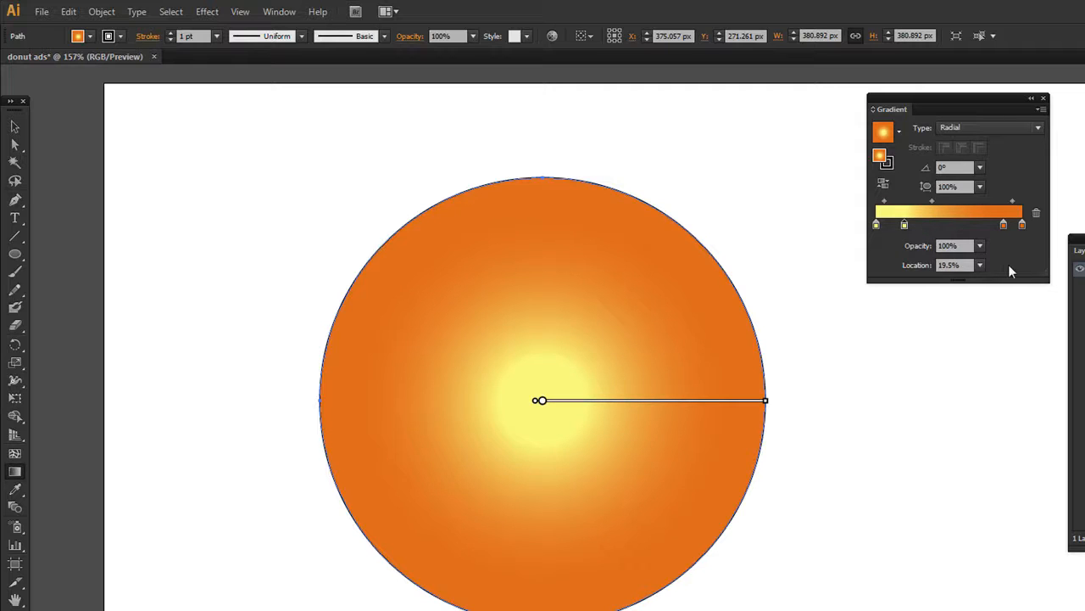
pyautogui.moveTo(1003, 225); pyautogui.dragTo(980, 225)
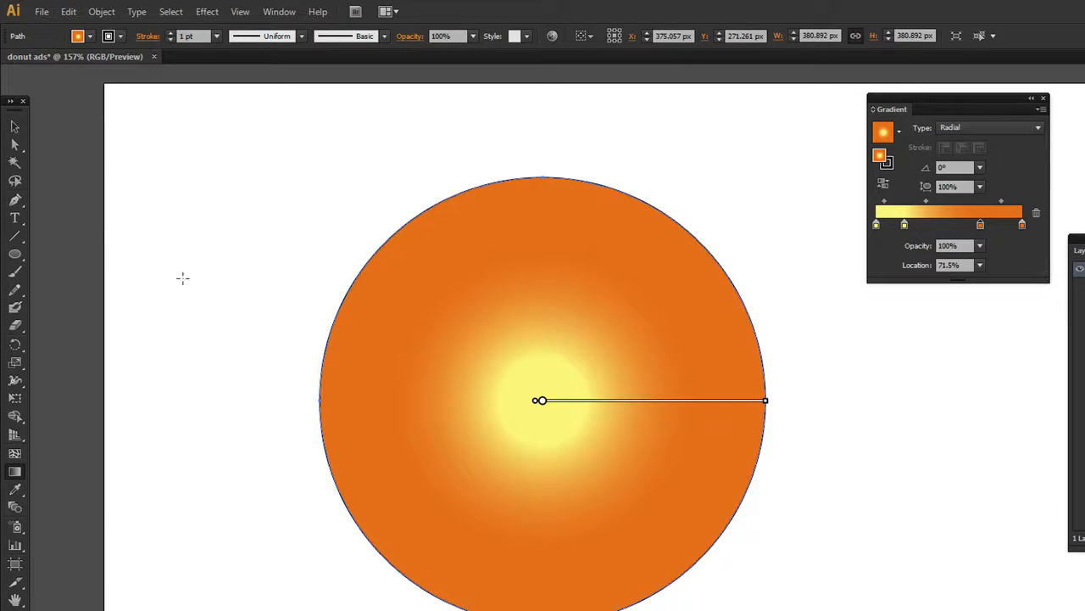
pyautogui.click(14, 126)
pyautogui.click(534, 130)
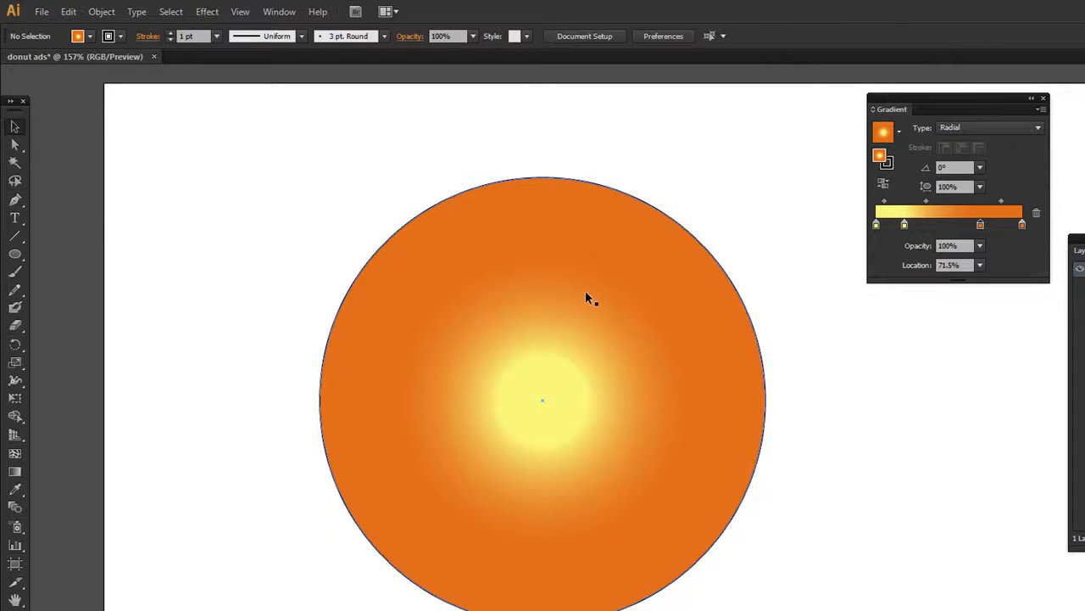
pyautogui.click(586, 296)
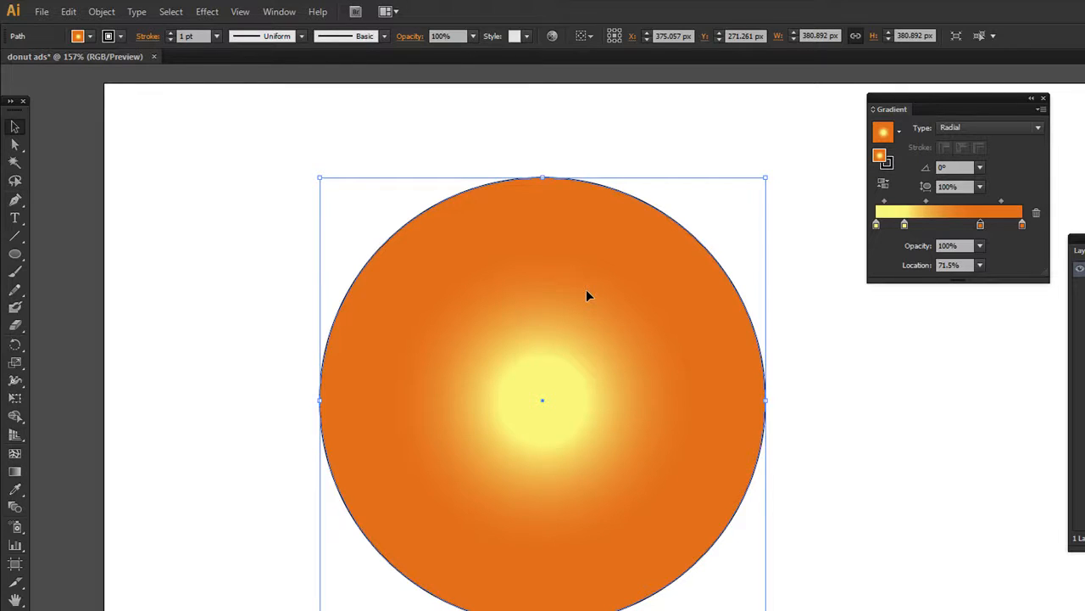
pyautogui.hotkey('ctrl', 'shift', 'b')
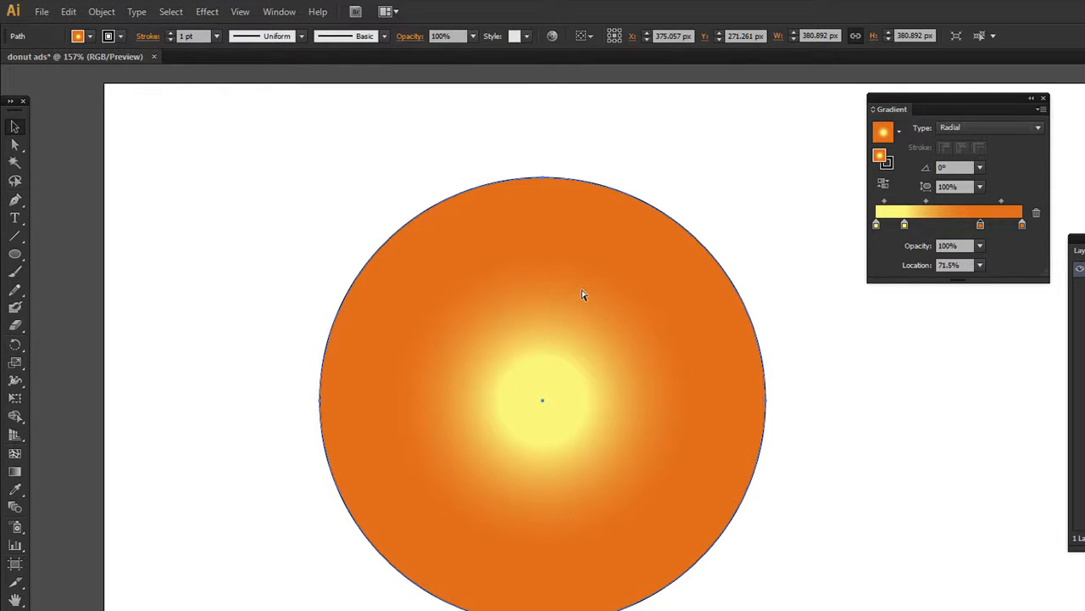
pyautogui.moveTo(514, 259); pyautogui.dragTo(697, 343)
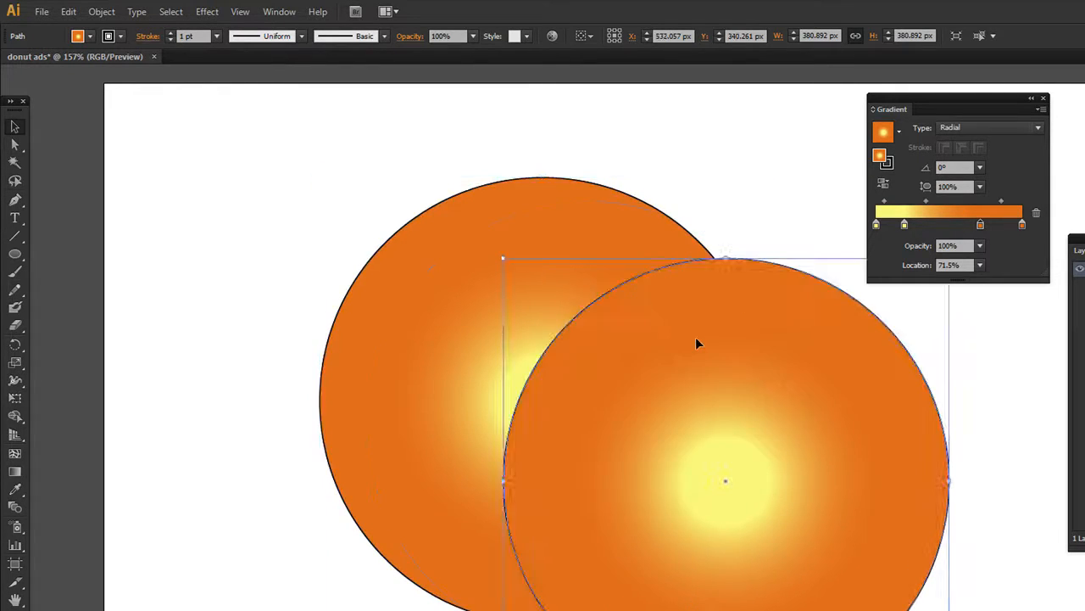
pyautogui.press('Delete')
pyautogui.moveTo(567, 238); pyautogui.dragTo(681, 319)
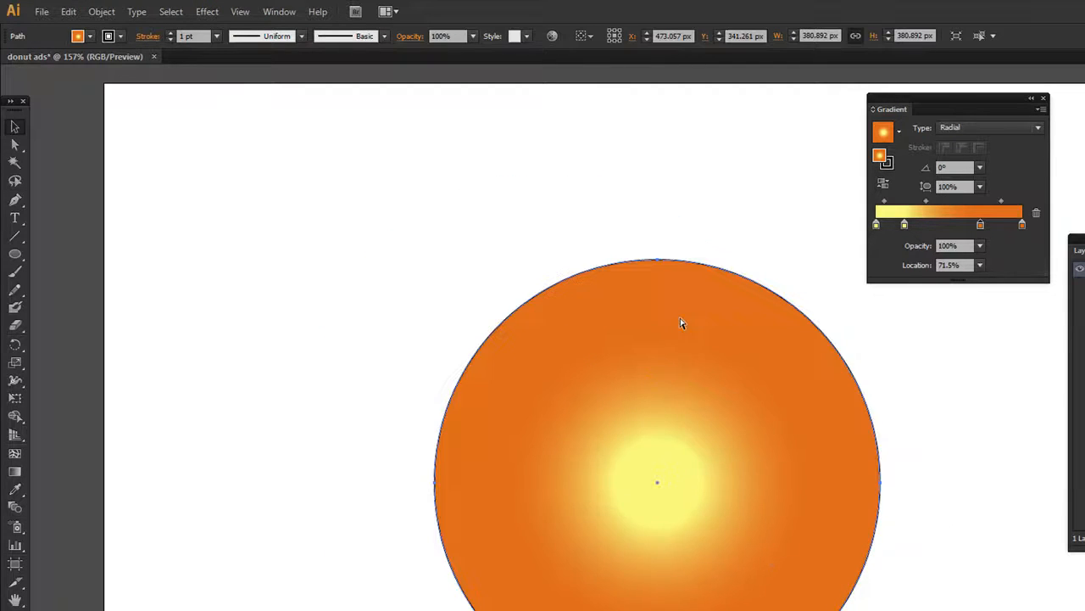
pyautogui.hotkey('ctrl', 'z')
# Copy the orange circle, paste it in place, and scale the copy about its centre to about 158 px wide.
pyautogui.hotkey('ctrl', 'shift', 'b')
pyautogui.click(101, 11)
pyautogui.moveTo(69, 11)
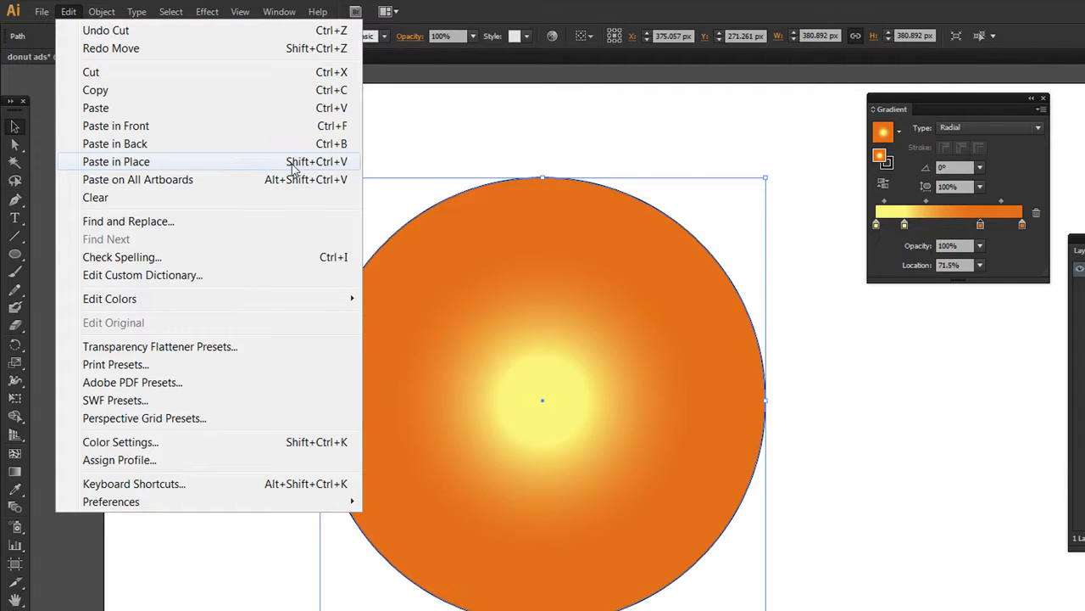
pyautogui.click(576, 7)
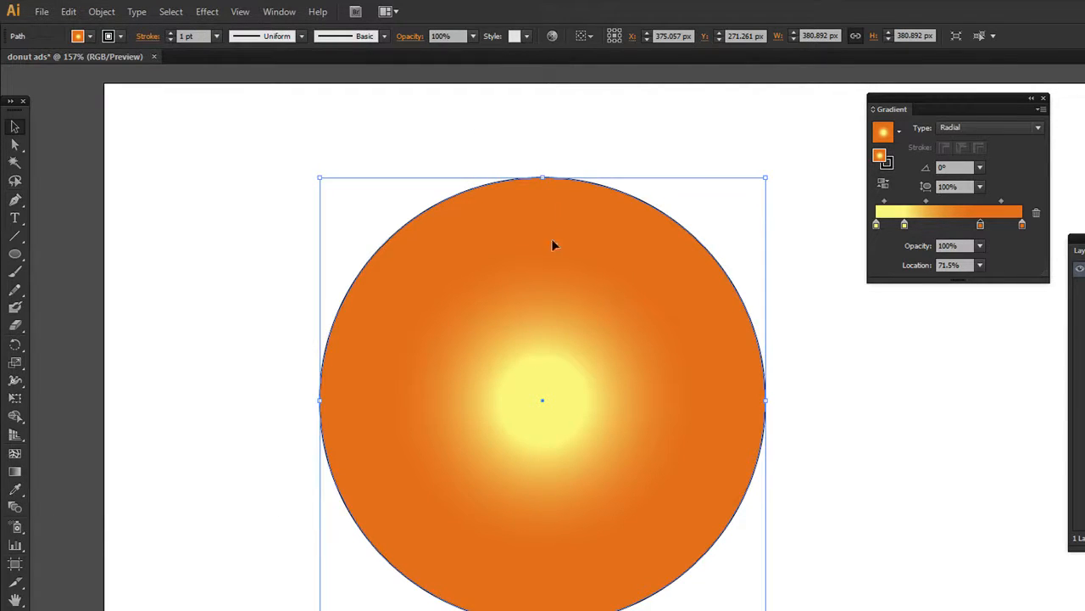
pyautogui.hotkey('ctrl', 'c')
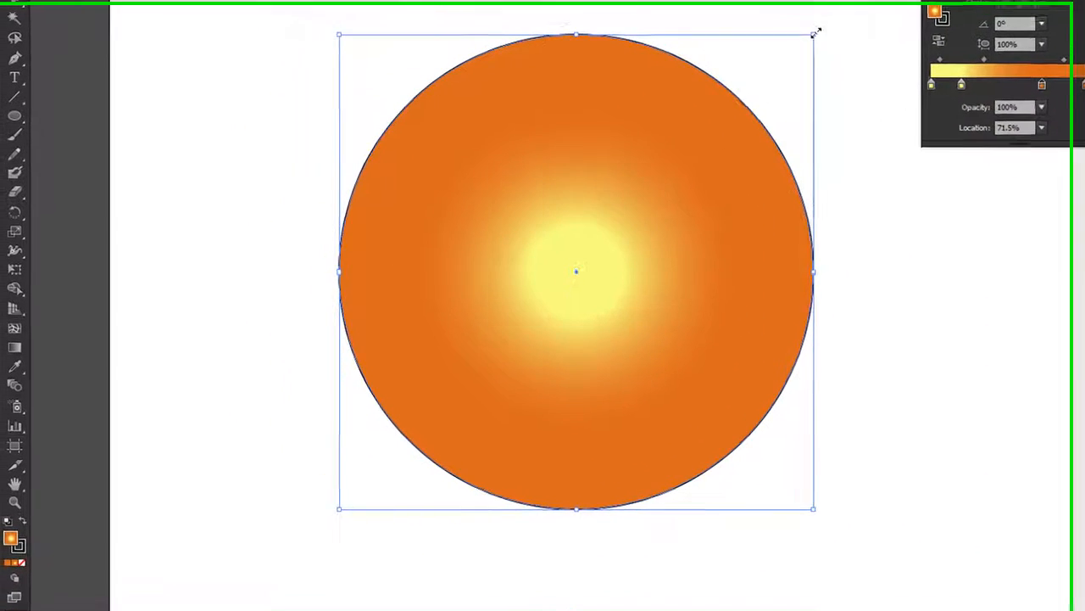
pyautogui.moveTo(638, 120); pyautogui.dragTo(593, 179)
pyautogui.hotkey('ctrl', 'z')
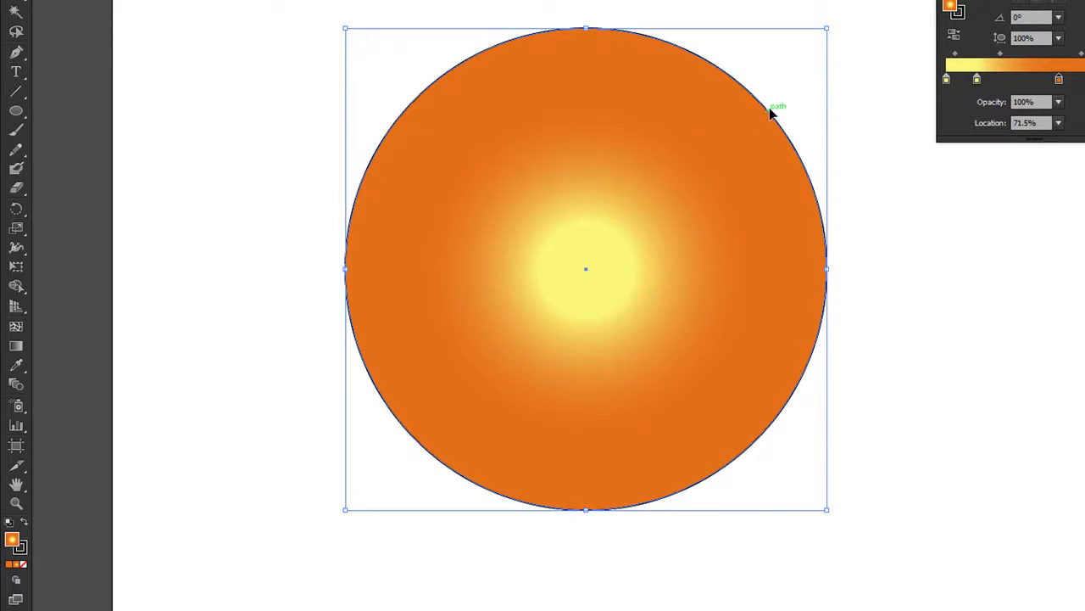
pyautogui.moveTo(827, 30); pyautogui.dragTo(731, 177)
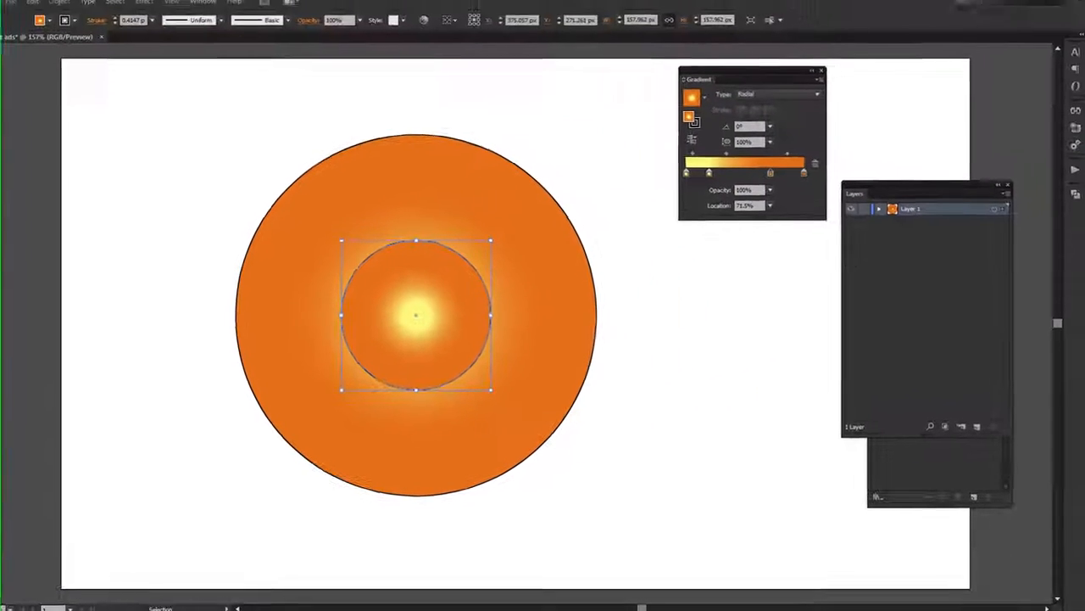
# Replace the small inner circle's gradient with a solid pink fill, f76969.
pyautogui.doubleClick(12, 539)
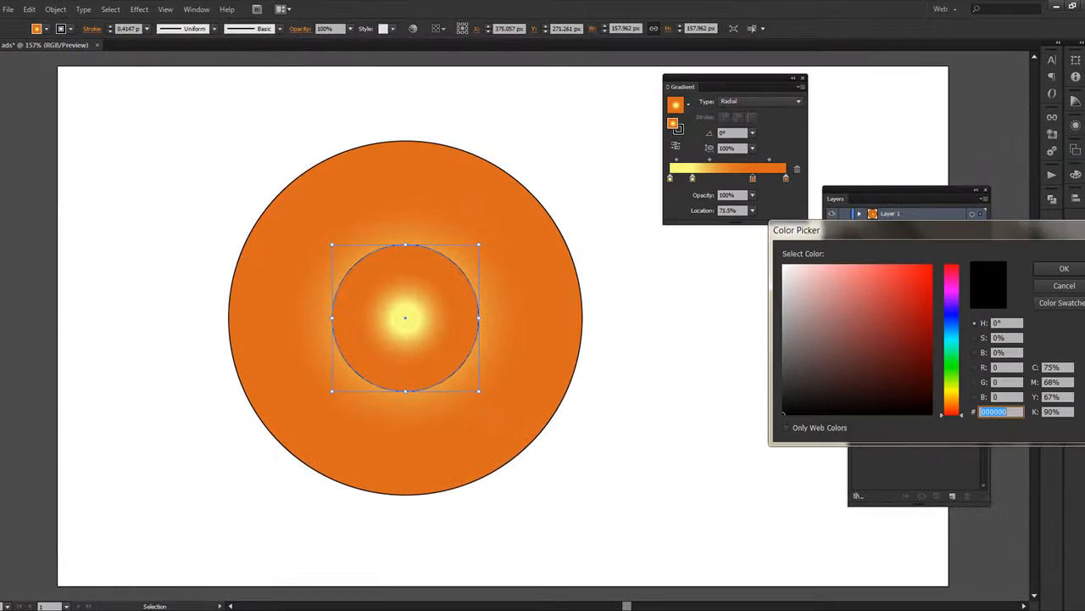
pyautogui.moveTo(819, 294); pyautogui.dragTo(857, 277)
pyautogui.click(1064, 268)
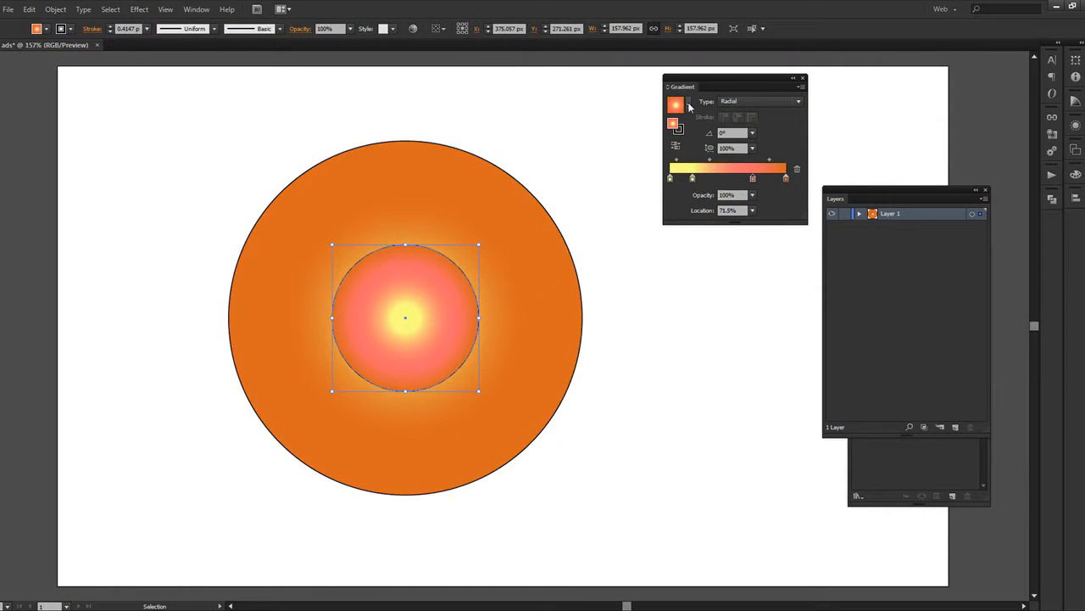
pyautogui.click(689, 104)
pyautogui.press(',')
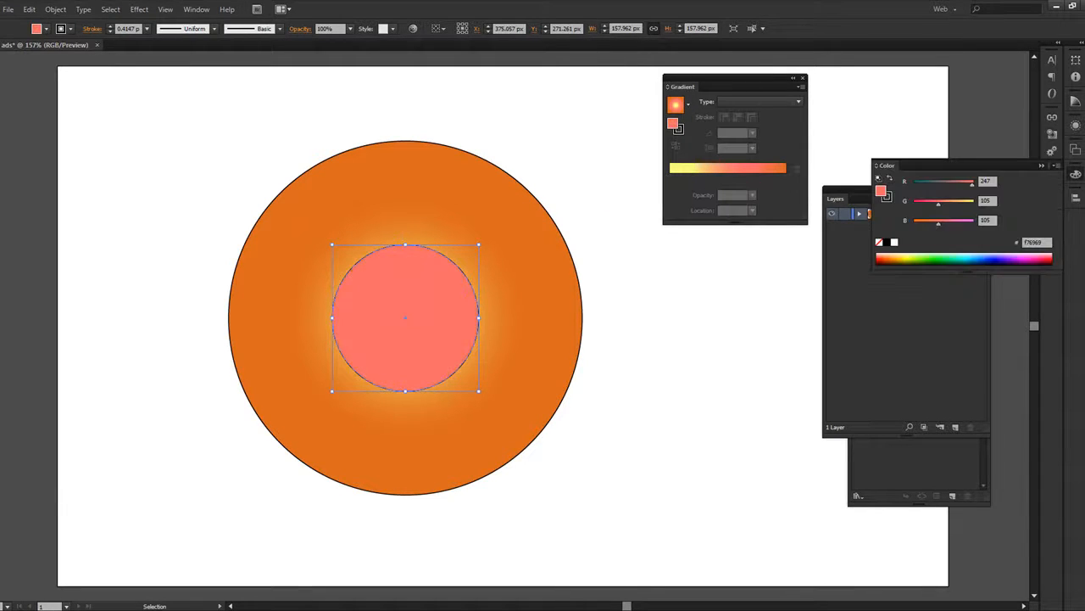
# Remove the stroke from both the small pink circle and the large orange circle.
pyautogui.click(639, 337)
pyautogui.click(439, 316)
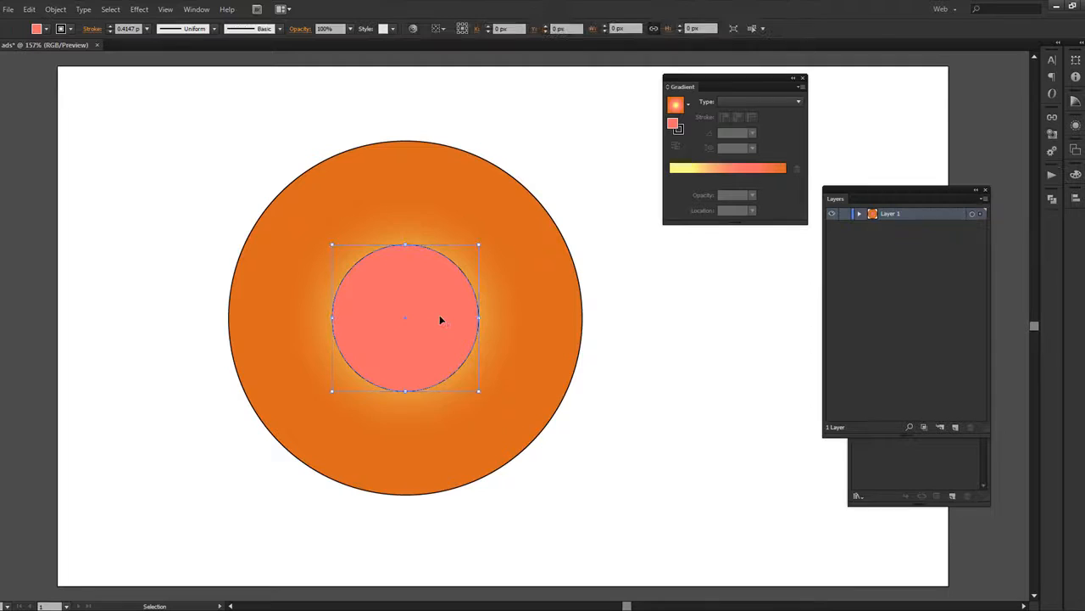
pyautogui.click(44, 28)
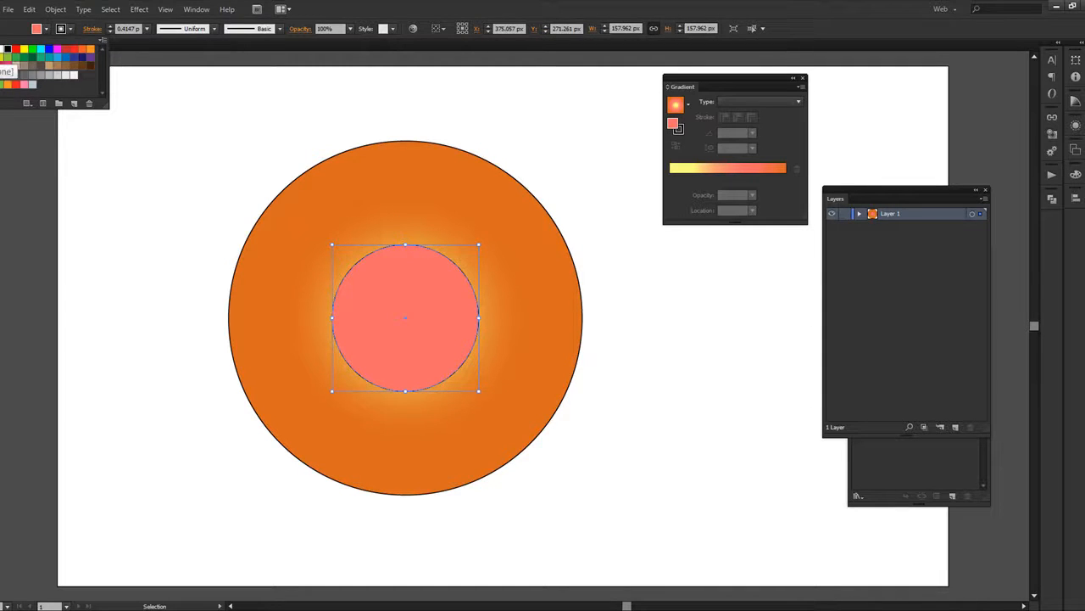
pyautogui.click(1, 49)
pyautogui.click(331, 164)
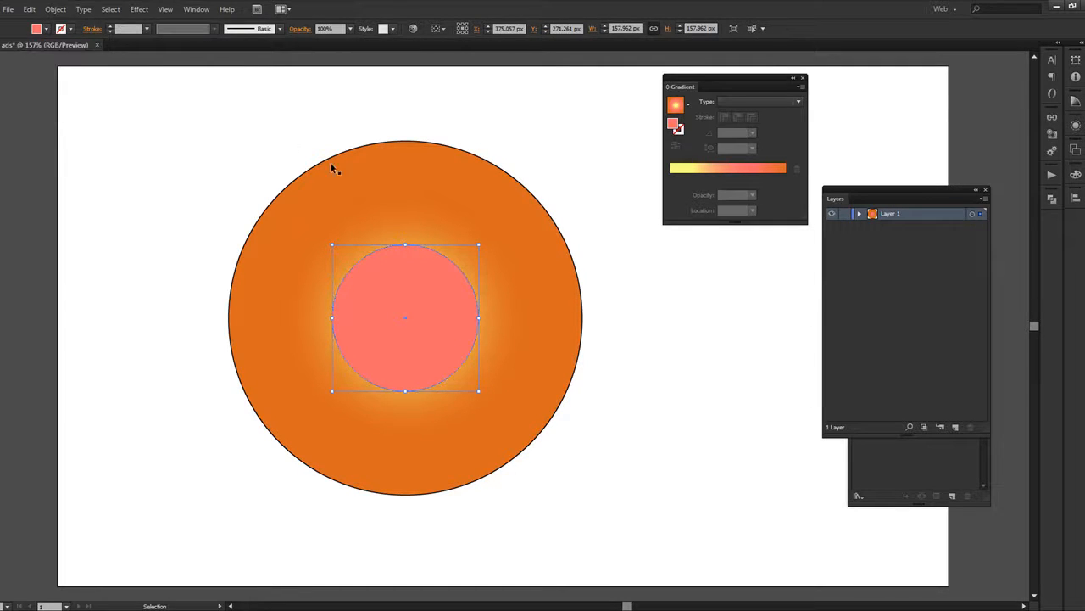
pyautogui.click(70, 29)
pyautogui.click(1, 49)
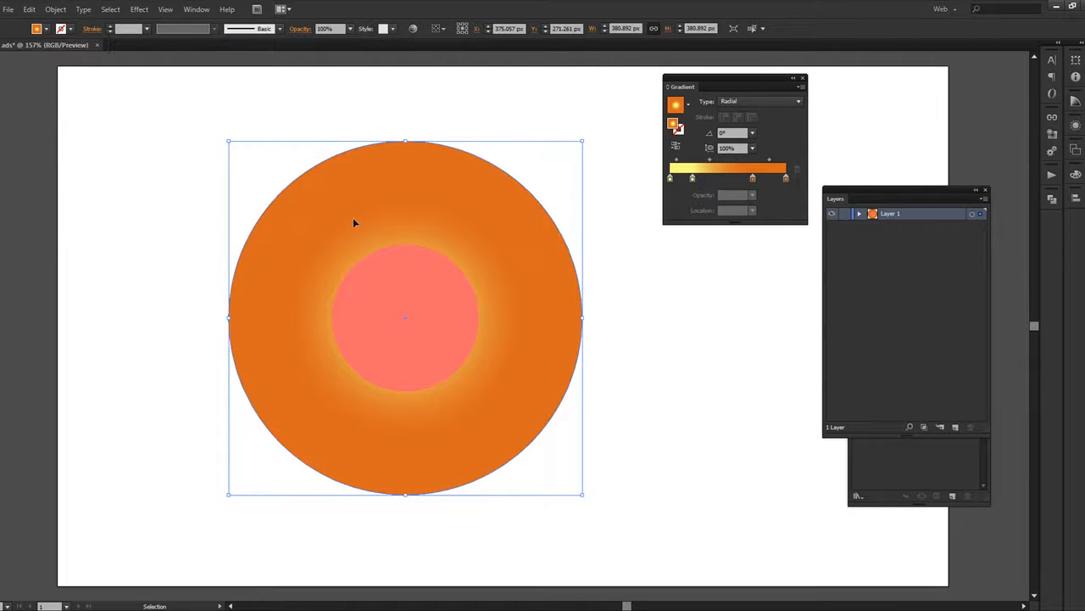
# Shrink the pink circle about its centre to about 106 px wide.
pyautogui.click(434, 305)
pyautogui.moveTo(478, 245); pyautogui.dragTo(457, 269)
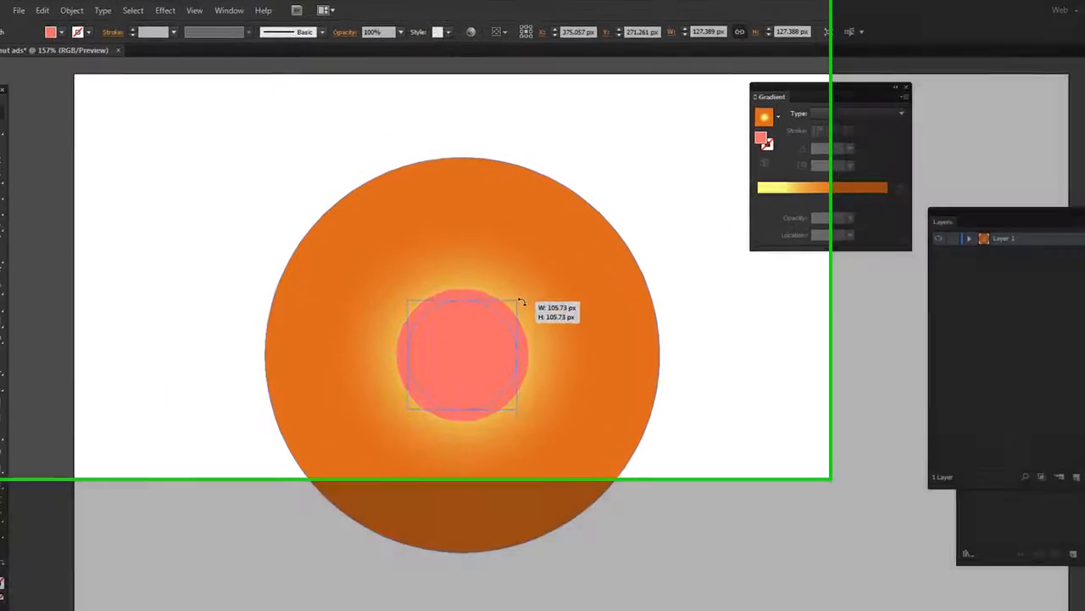
pyautogui.moveTo(522, 302); pyautogui.dragTo(522, 303)
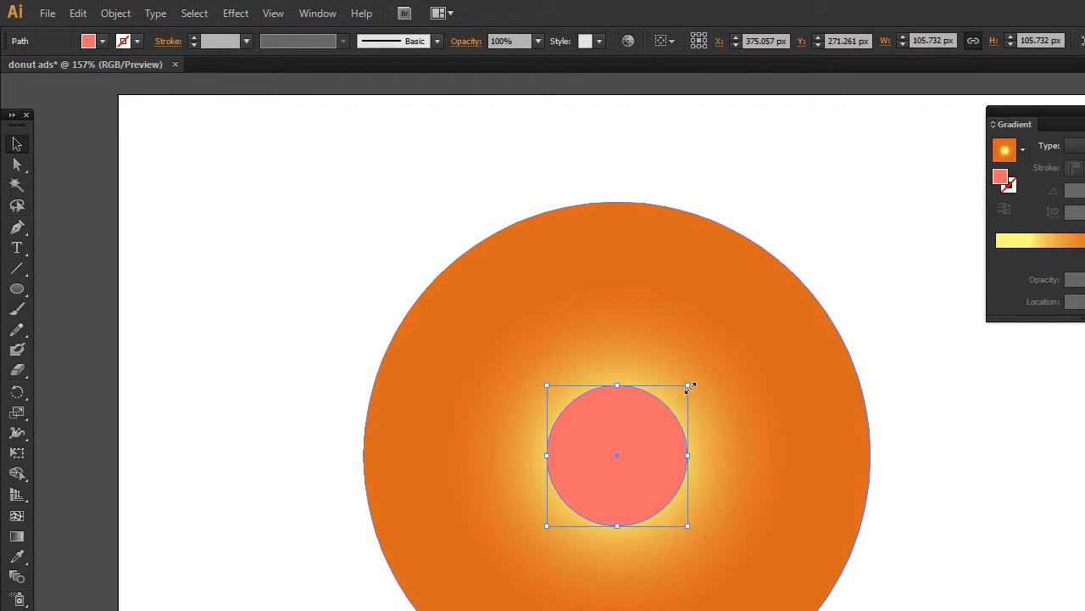
pyautogui.moveTo(690, 385); pyautogui.dragTo(690, 385)
pyautogui.click(939, 383)
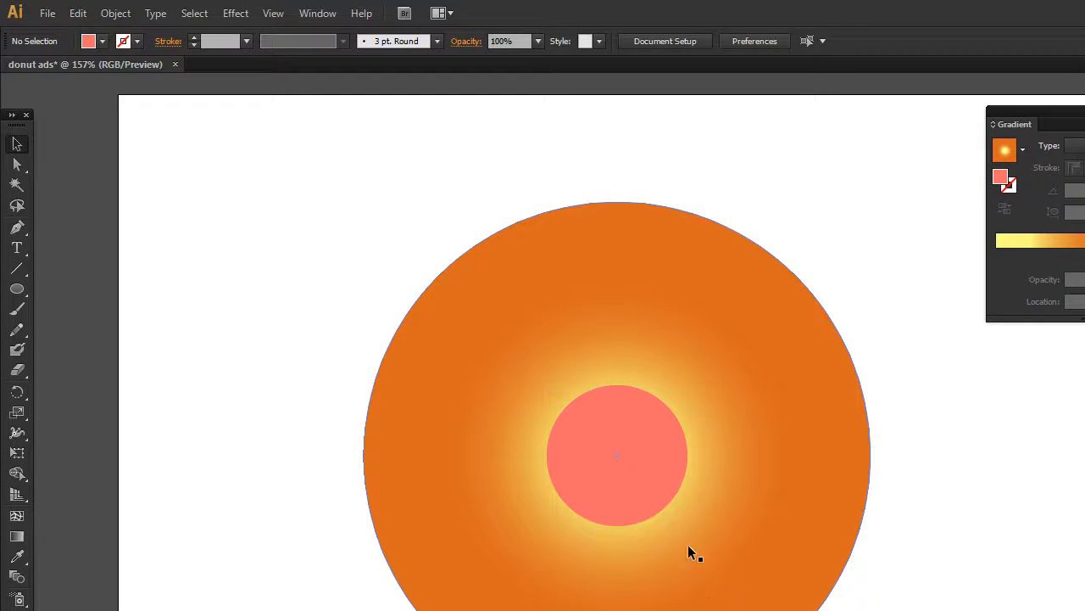
# Select both circles and bring up the Pathfinder tools close to the artwork.
pyautogui.click(647, 468)
pyautogui.keyDown('shift'); pyautogui.click(769, 382); pyautogui.keyUp('shift')
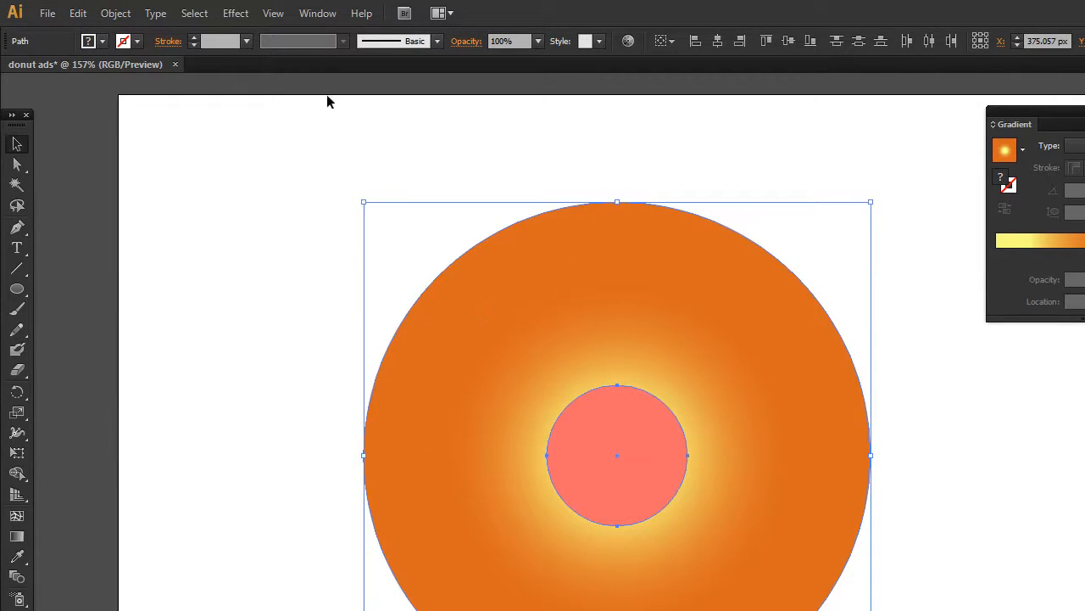
pyautogui.click(319, 15)
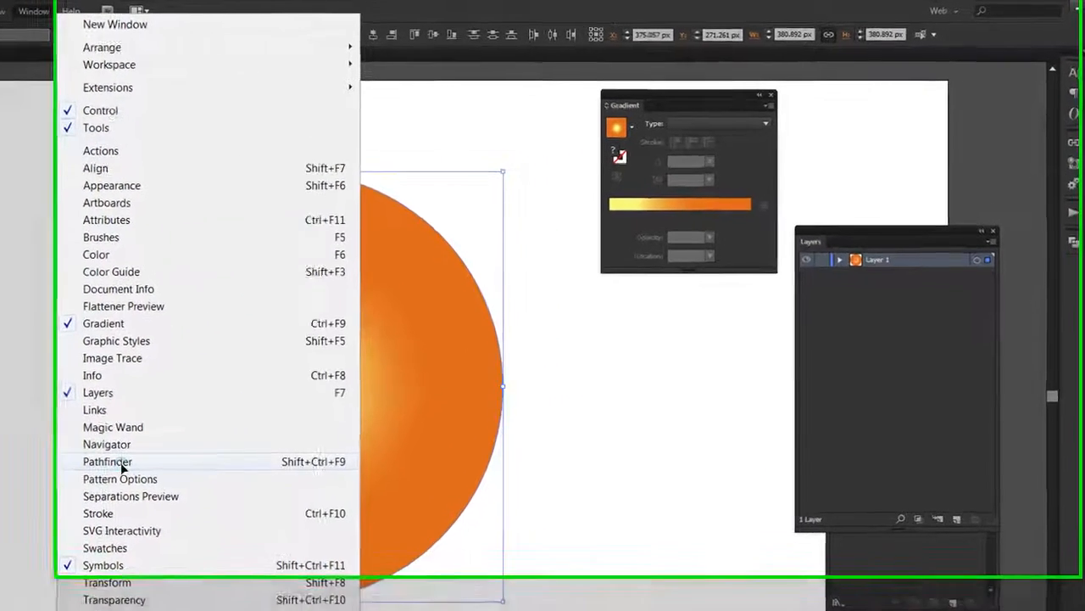
pyautogui.click(256, 380)
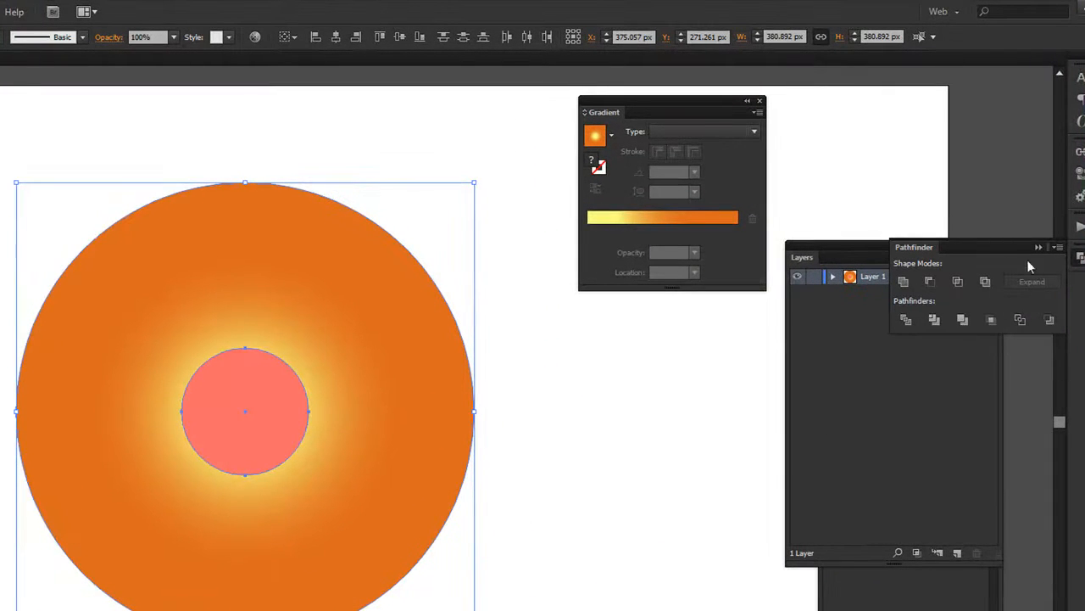
pyautogui.moveTo(993, 247); pyautogui.dragTo(653, 375)
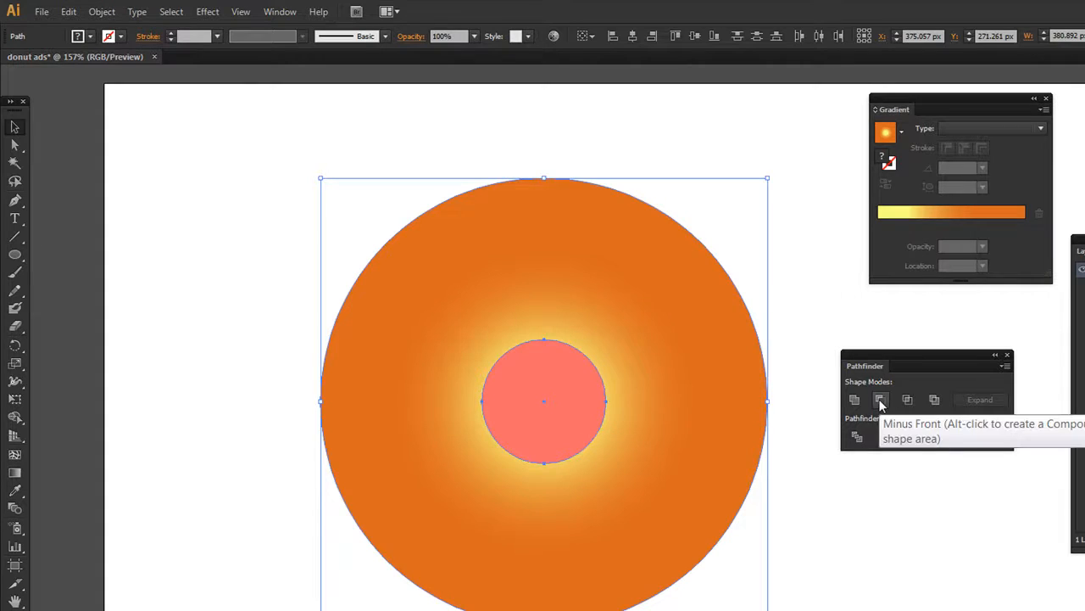
# Select the pink and orange circles and cut the donut hole with Pathfinder's Minus Front.
pyautogui.click(833, 314)
pyautogui.click(558, 394)
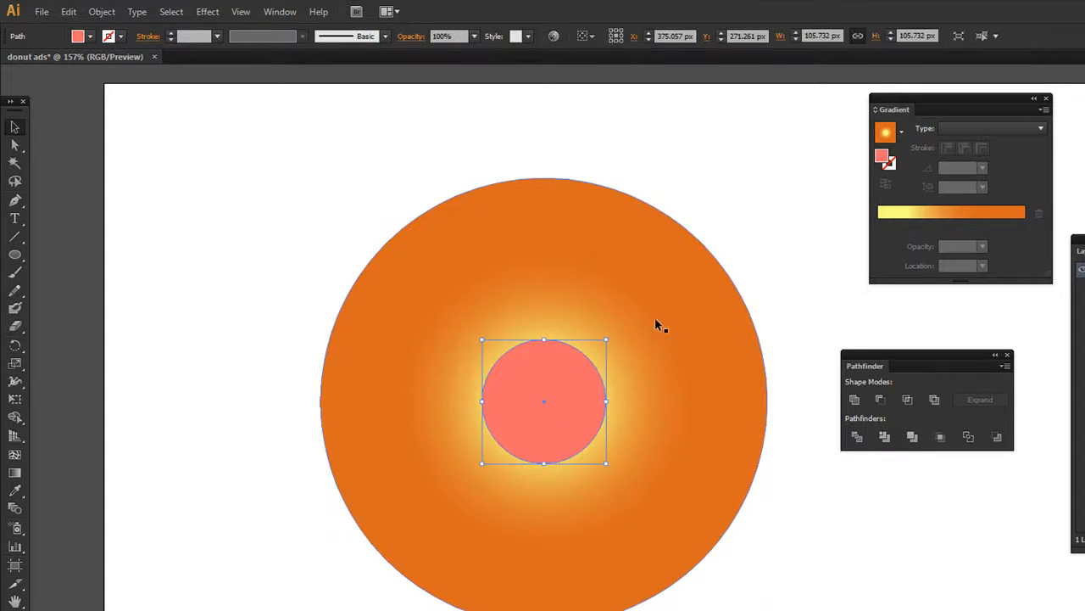
pyautogui.keyDown('shift'); pyautogui.click(661, 311); pyautogui.keyUp('shift')
pyautogui.click(879, 400)
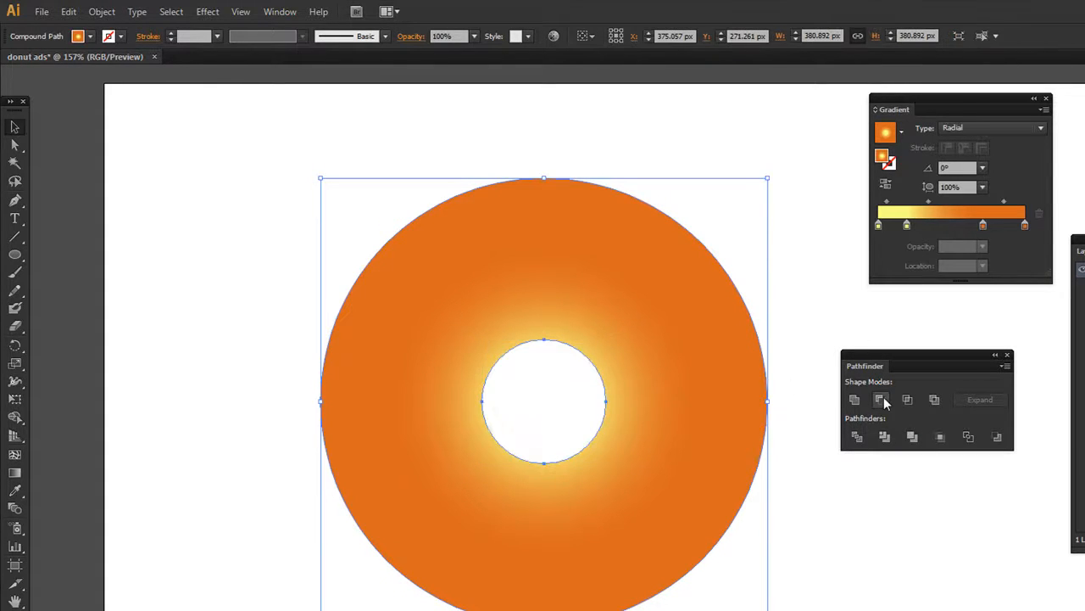
pyautogui.click(820, 324)
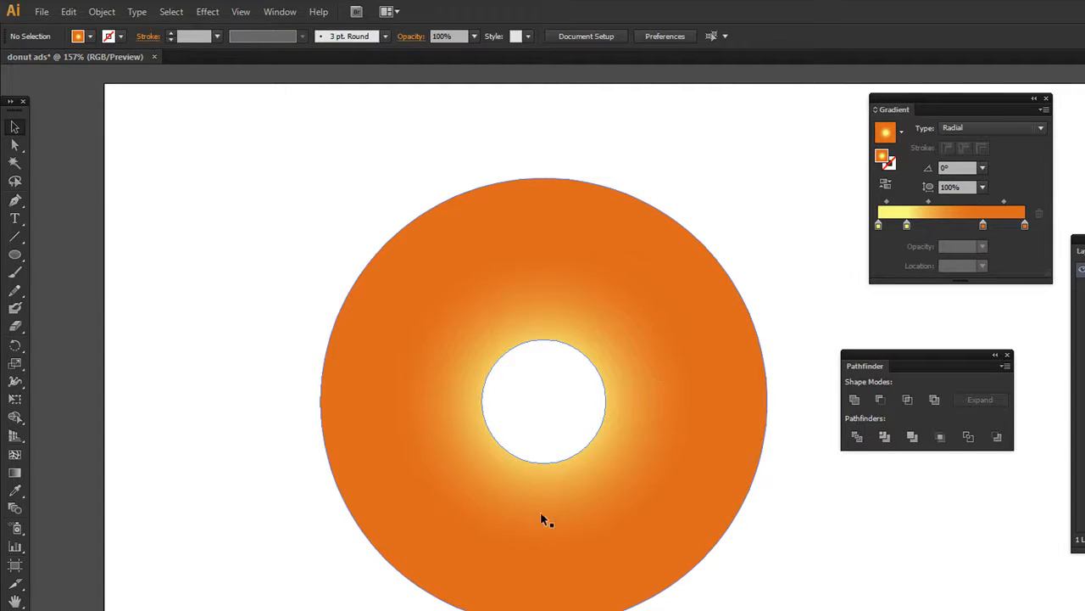
# Darken the donut's outermost gradient stop to brown 9a5b1e by setting red to 154 and green to 91.
pyautogui.click(696, 429)
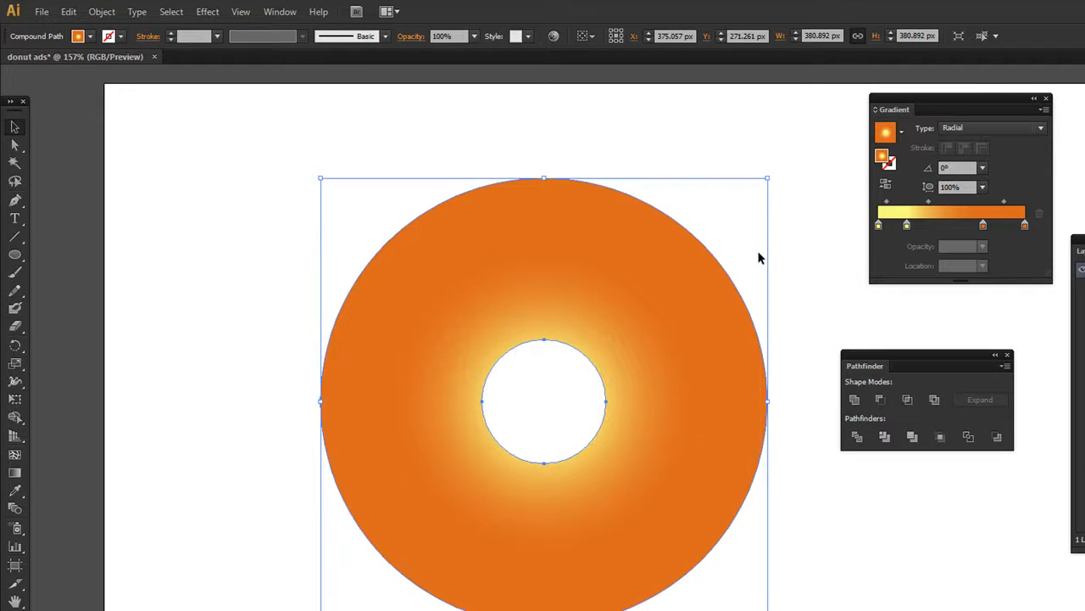
pyautogui.click(1025, 225)
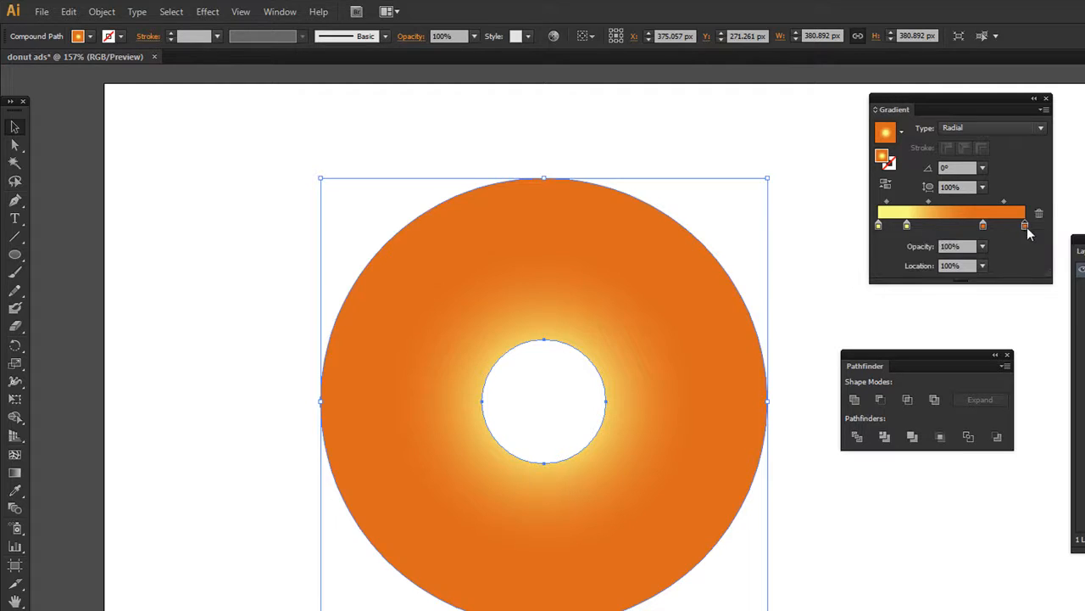
pyautogui.doubleClick(878, 226)
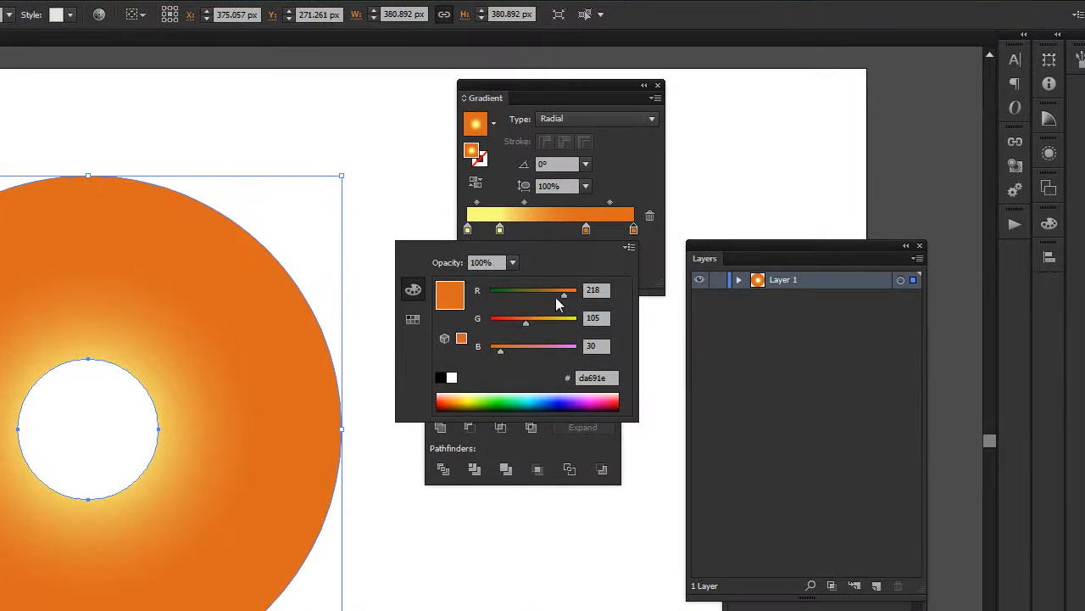
pyautogui.moveTo(564, 296); pyautogui.dragTo(541, 295)
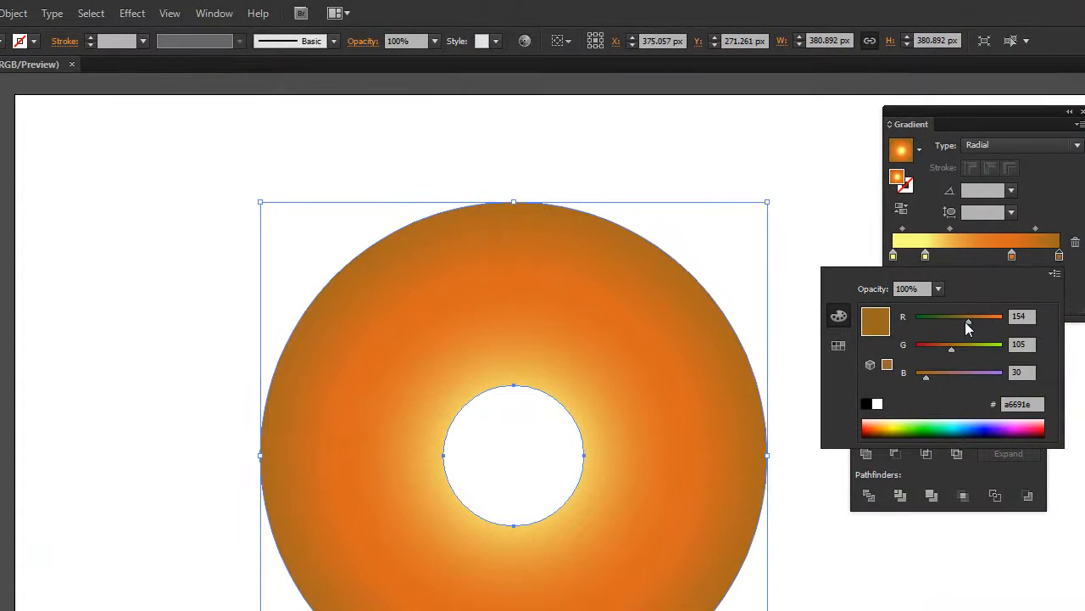
pyautogui.moveTo(949, 352); pyautogui.dragTo(945, 349)
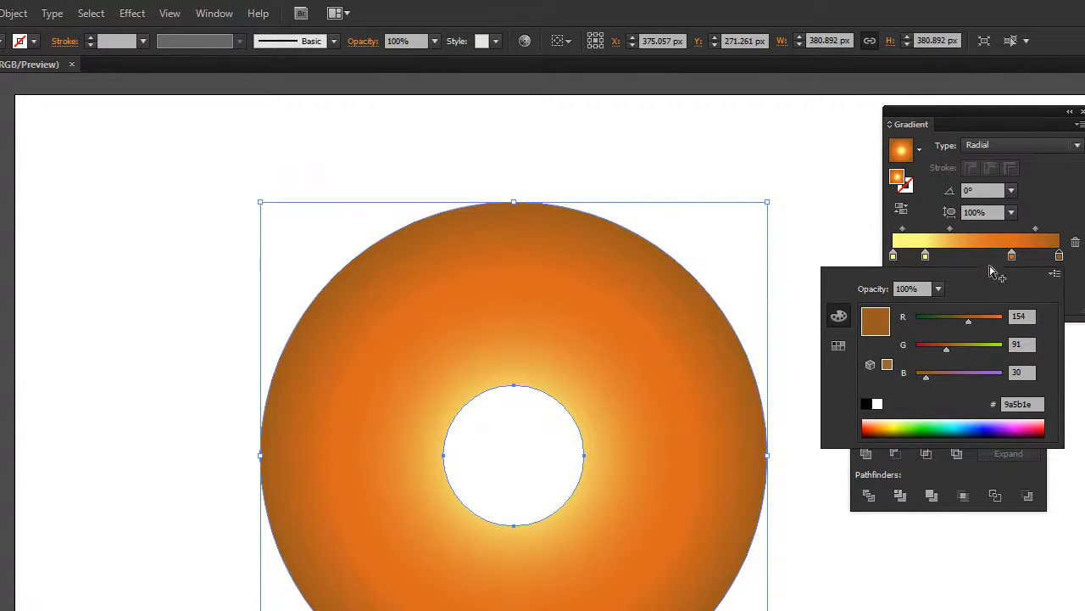
# Move the inner orange gradient stop to 79.5% and set the midpoint between orange and brown to 52.44%.
pyautogui.moveTo(1011, 255); pyautogui.dragTo(1033, 255)
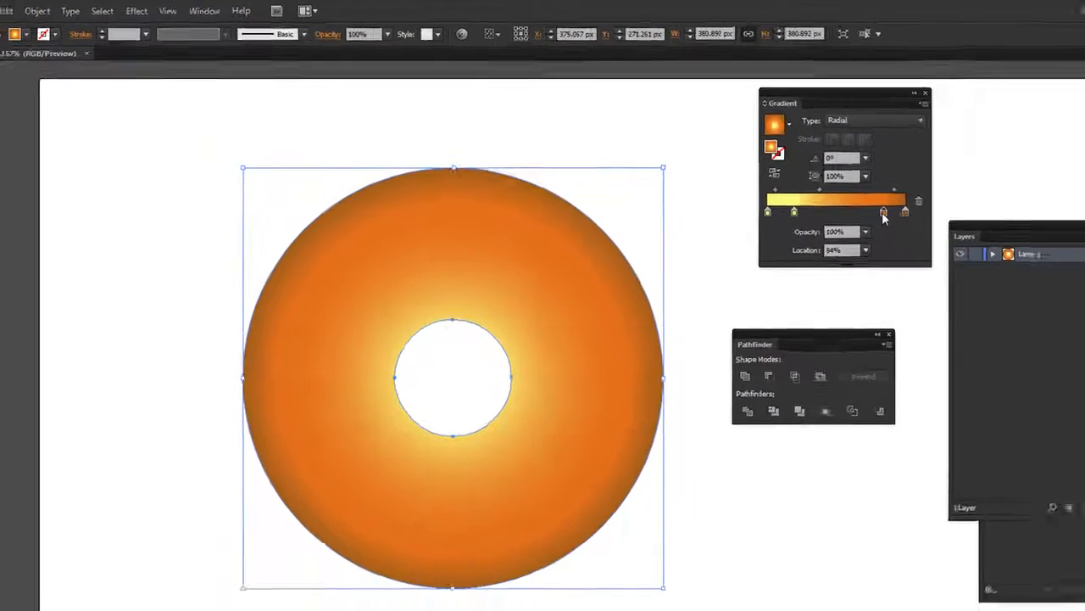
pyautogui.moveTo(882, 212); pyautogui.dragTo(878, 215)
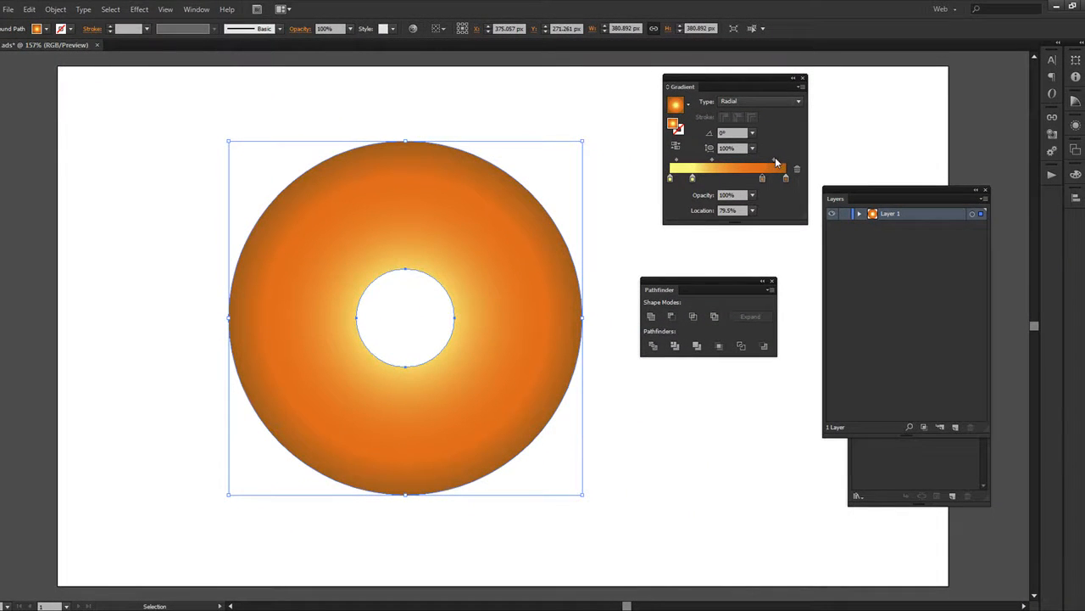
pyautogui.moveTo(775, 160); pyautogui.dragTo(776, 161)
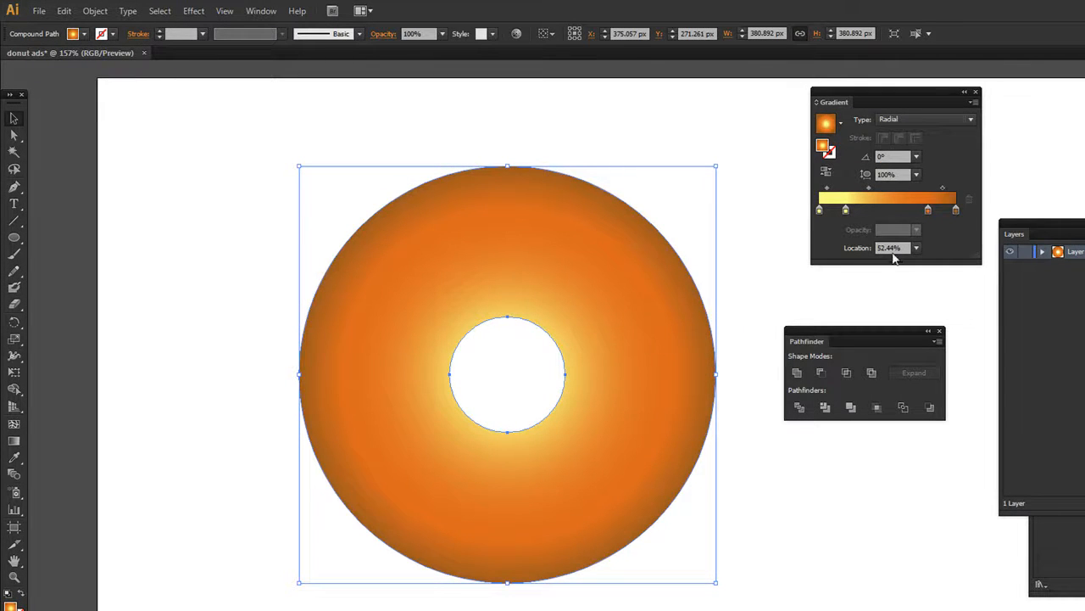
# Add a duplicate of the orange stop to the donut's radial gradient at 53.5%.
pyautogui.moveTo(926, 212); pyautogui.dragTo(893, 217)
pyautogui.click(928, 212)
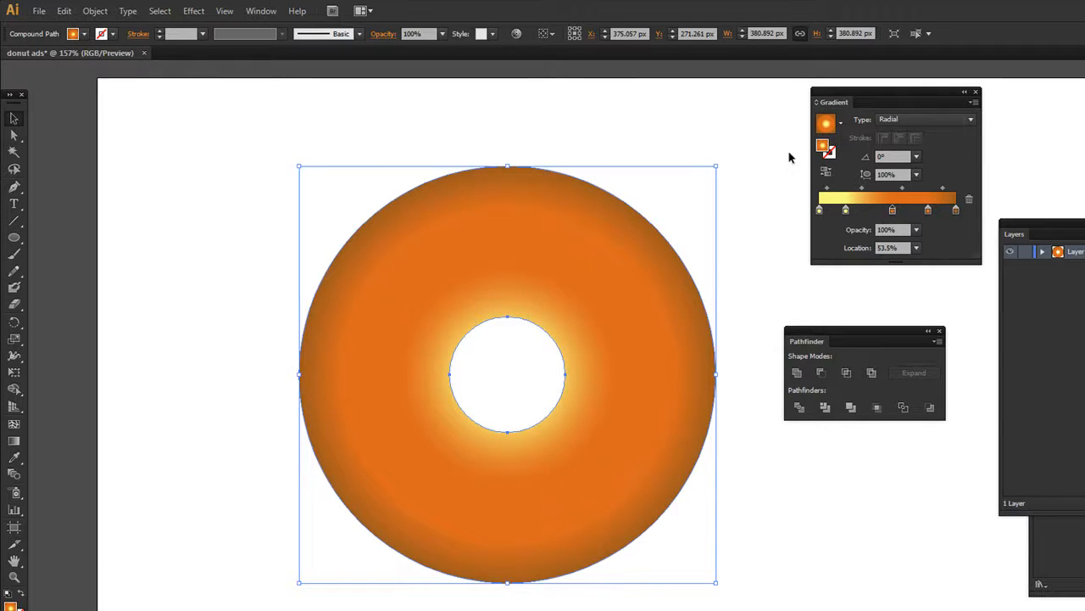
pyautogui.click(703, 150)
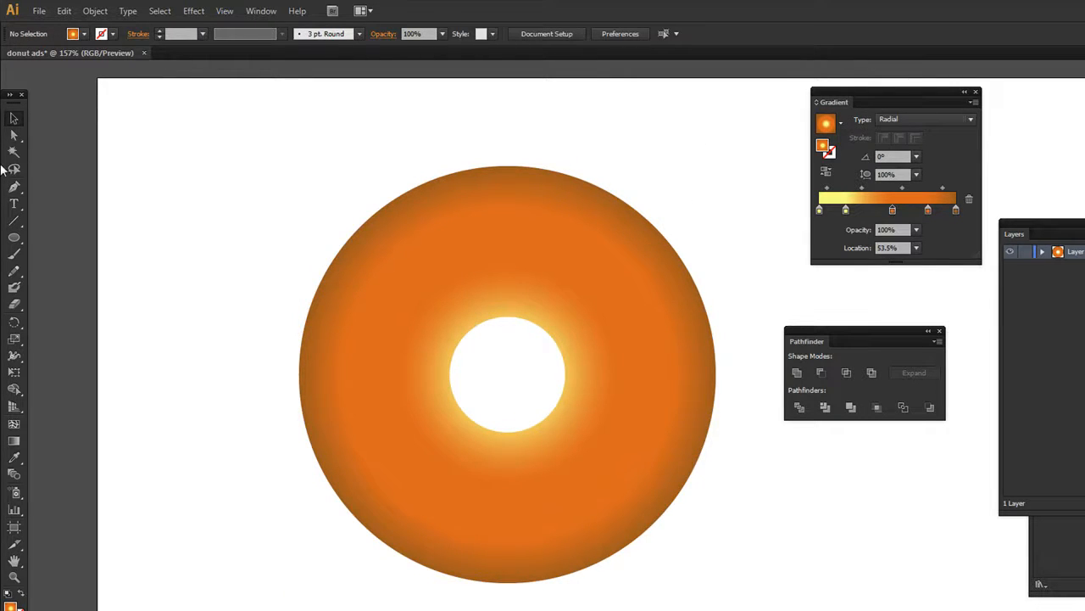
# Duplicate the gradient donut in place, directly in front of the original.
pyautogui.click(503, 251)
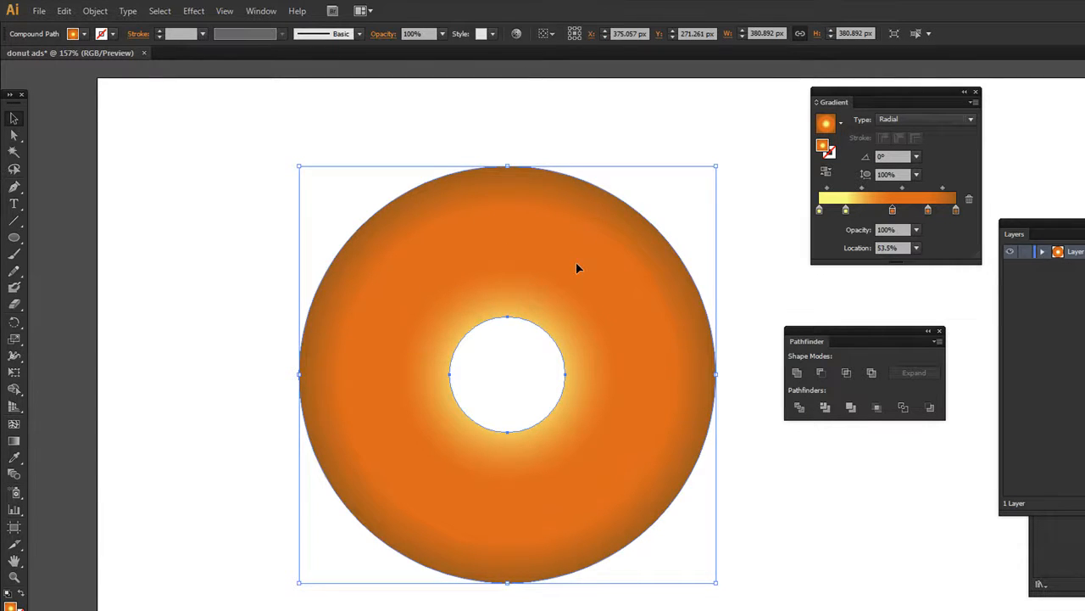
pyautogui.hotkey('ctrl', 'shift', 'b')
pyautogui.hotkey('ctrl', 'shift', 'b')
pyautogui.hotkey('ctrl', 'shift', 'b')
pyautogui.hotkey('ctrl', 'shift', 'b')
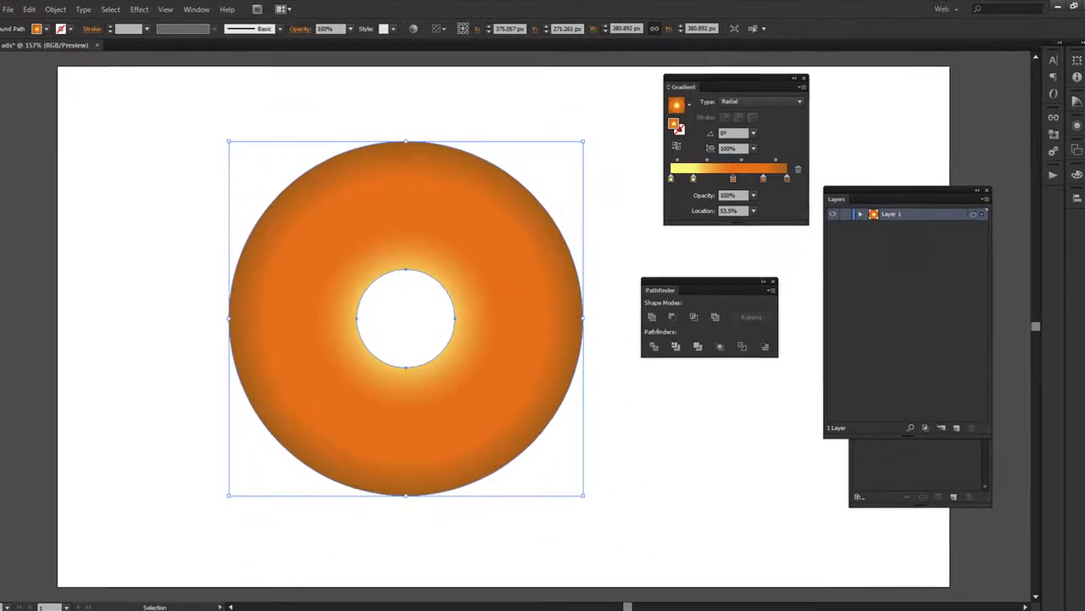
# Replace the front donut copy's gradient with a solid light orange fill, about ffc483.
pyautogui.click(10, 606)
pyautogui.click(0, 541)
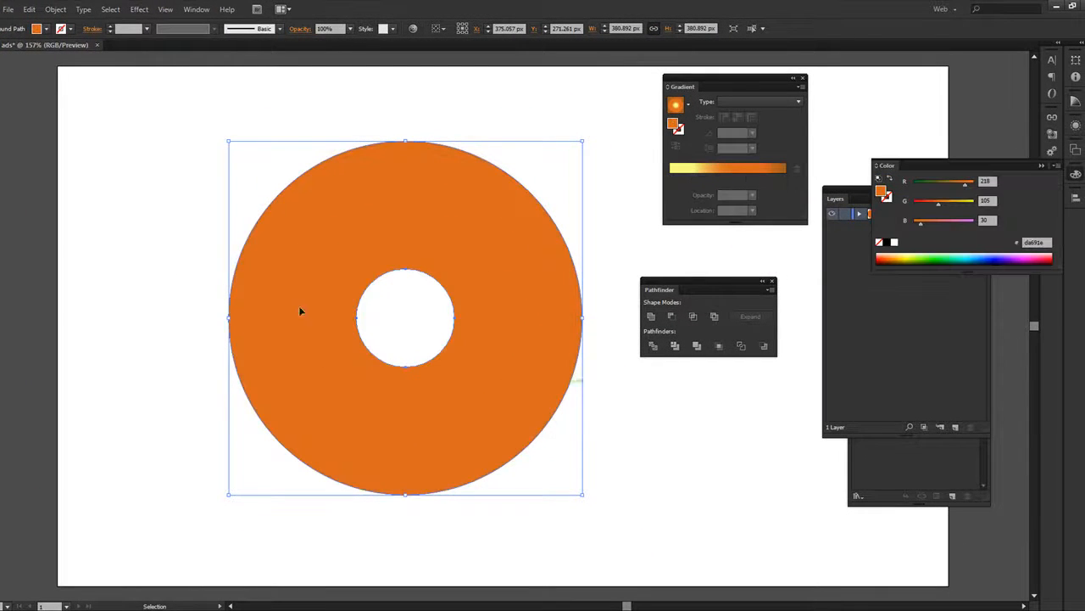
pyautogui.click(683, 177)
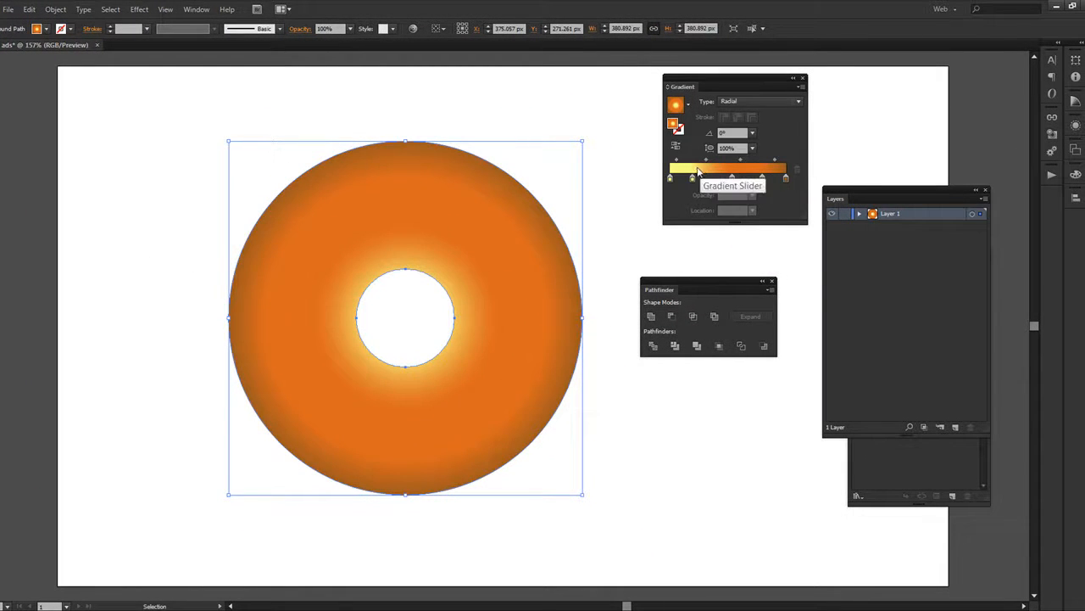
pyautogui.press(',')
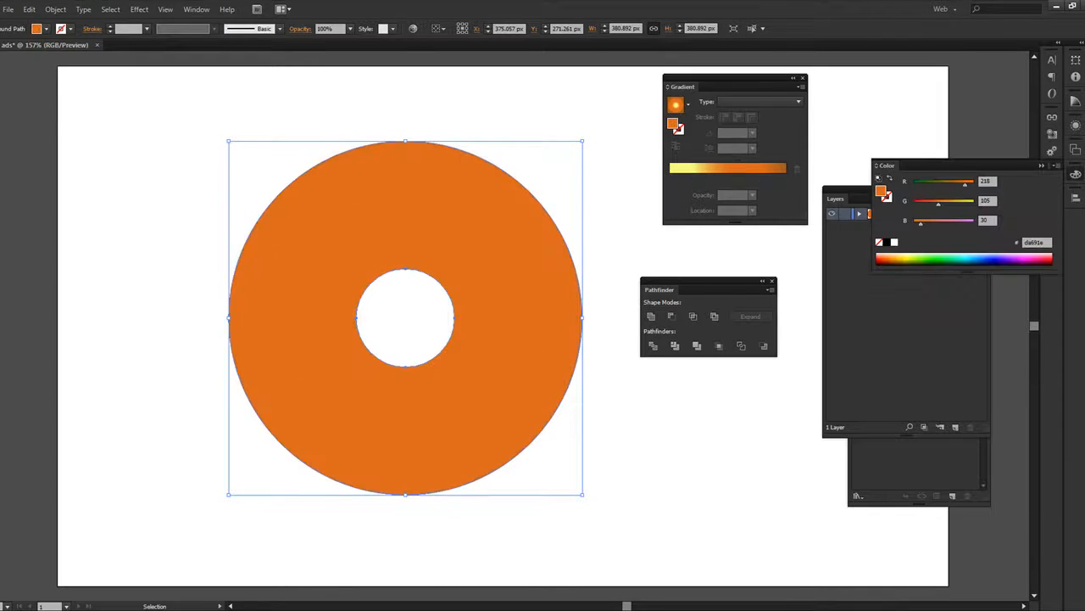
pyautogui.doubleClick(0, 515)
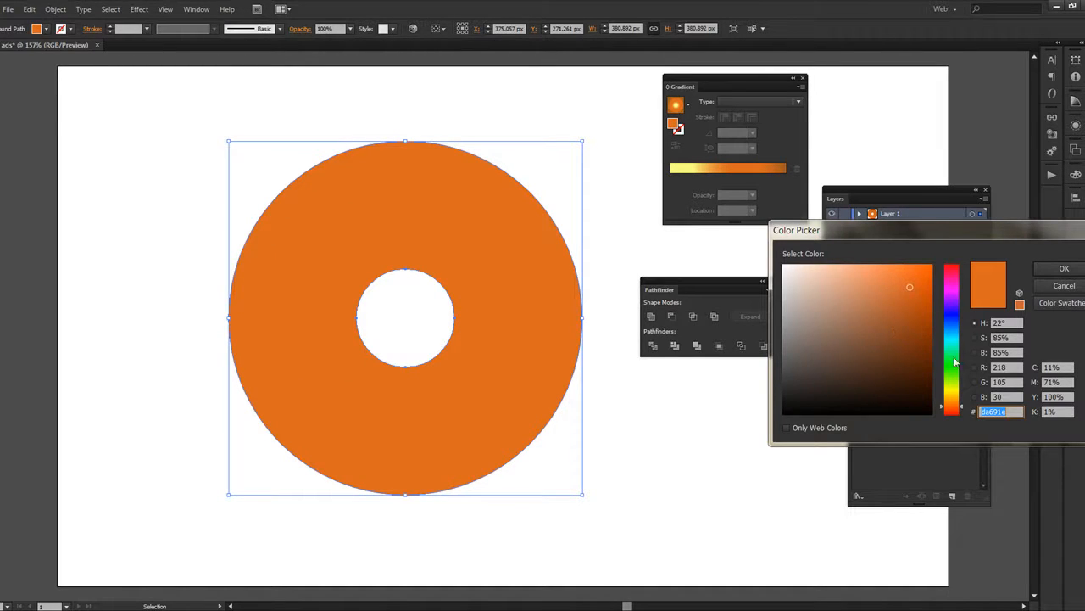
pyautogui.moveTo(957, 406); pyautogui.dragTo(956, 401)
pyautogui.moveTo(924, 307); pyautogui.dragTo(838, 261)
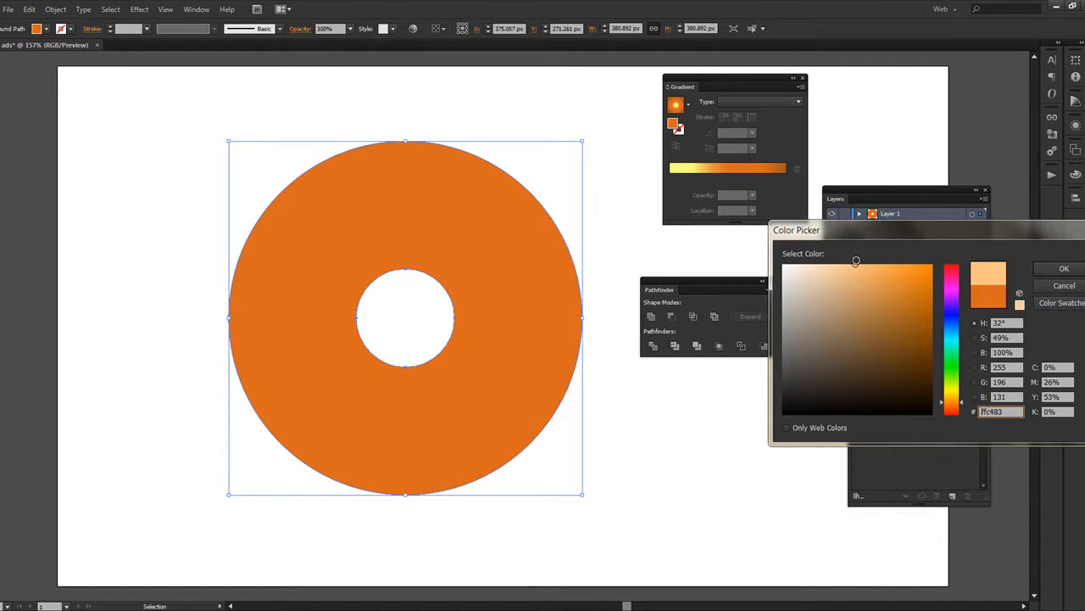
pyautogui.click(1052, 270)
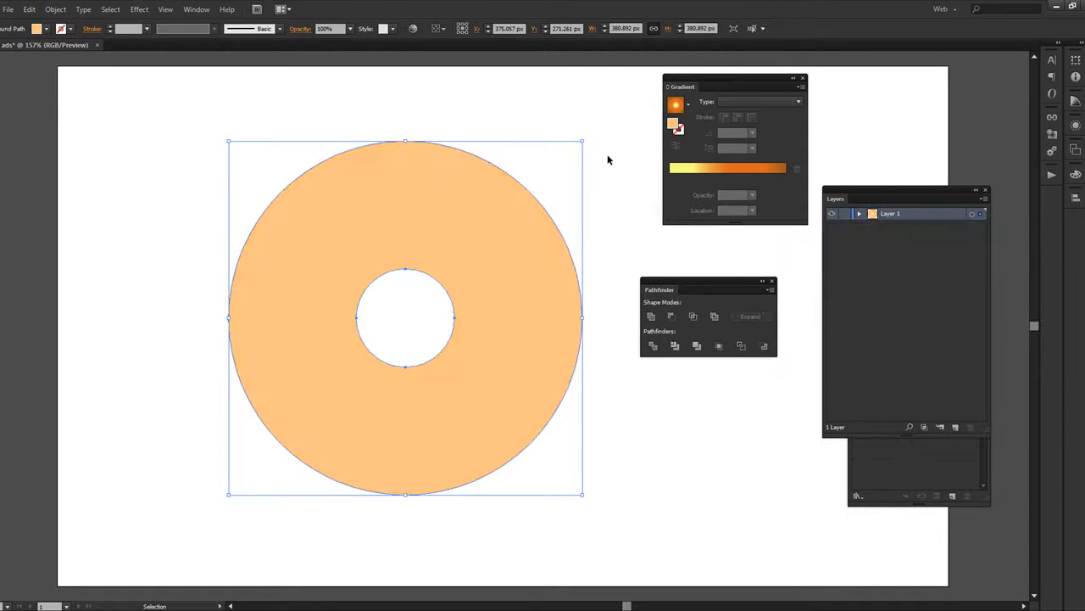
# Scale the light orange ring proportionally around its centre to about 294 px wide.
pyautogui.moveTo(581, 139); pyautogui.dragTo(558, 169)
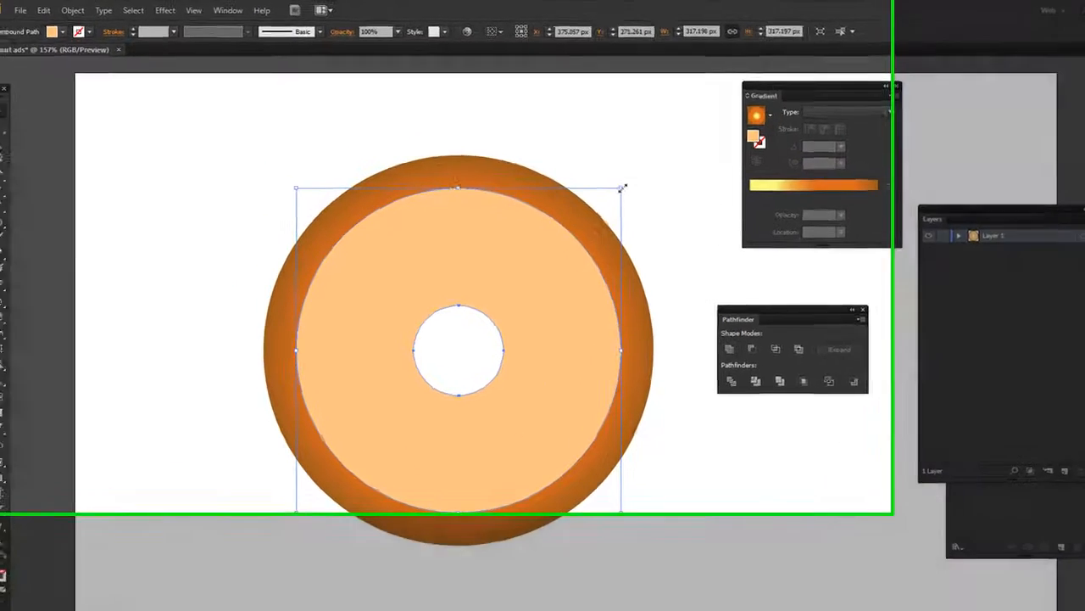
pyautogui.moveTo(623, 187); pyautogui.dragTo(610, 198)
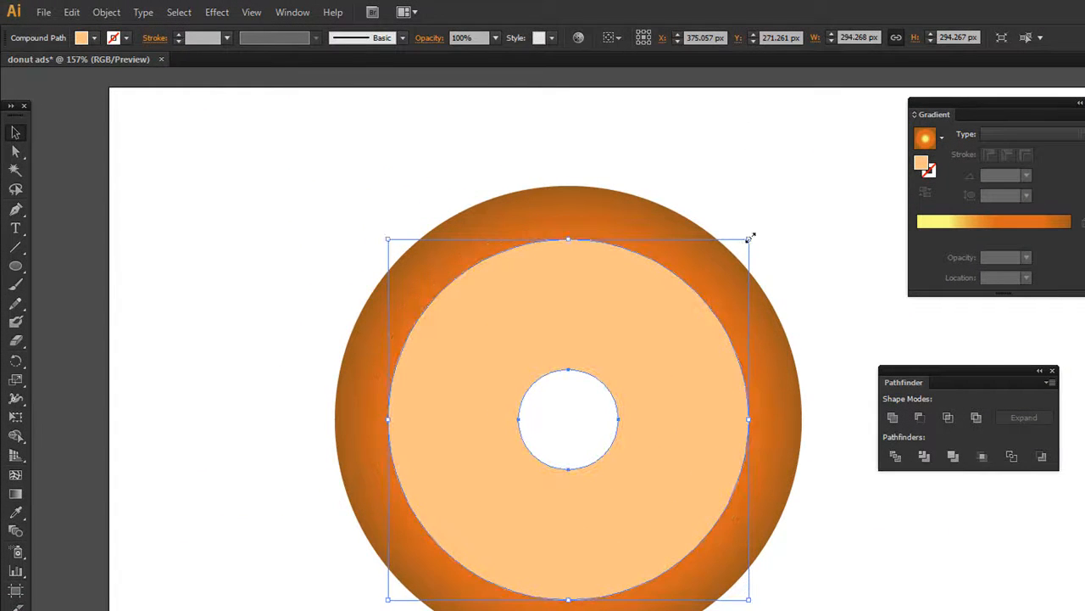
pyautogui.click(876, 240)
pyautogui.moveTo(611, 325); pyautogui.dragTo(673, 419)
pyautogui.hotkey('ctrl', 'z')
pyautogui.click(16, 323)
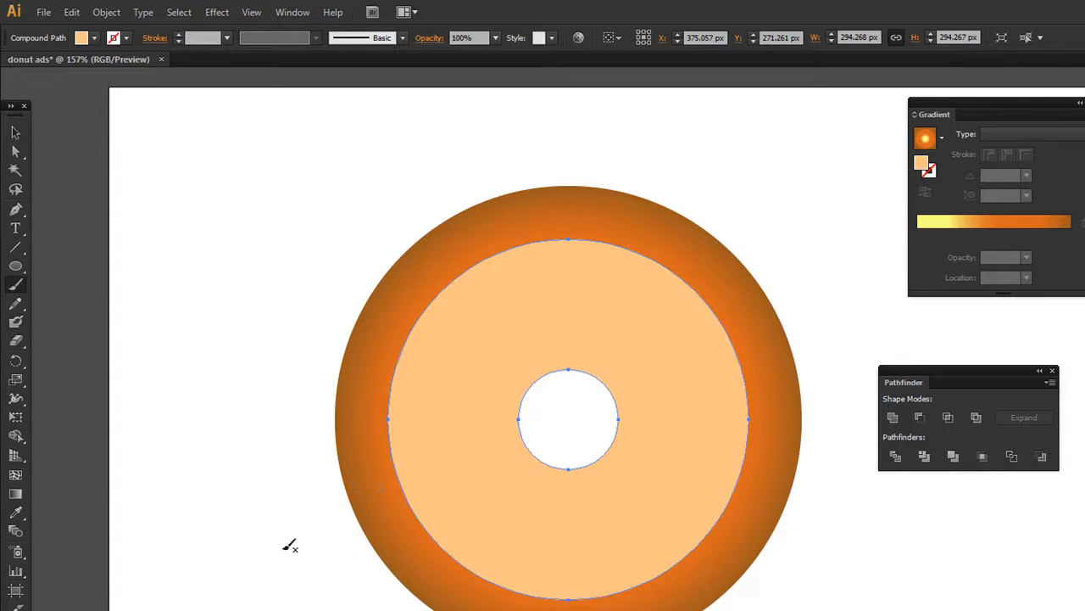
pyautogui.click(15, 436)
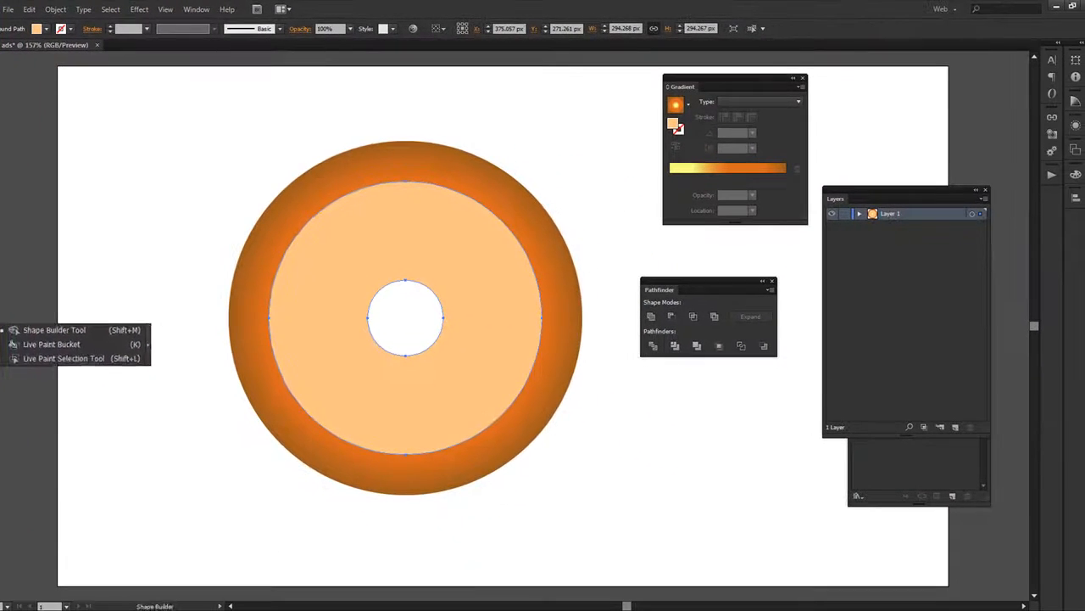
pyautogui.click(15, 451)
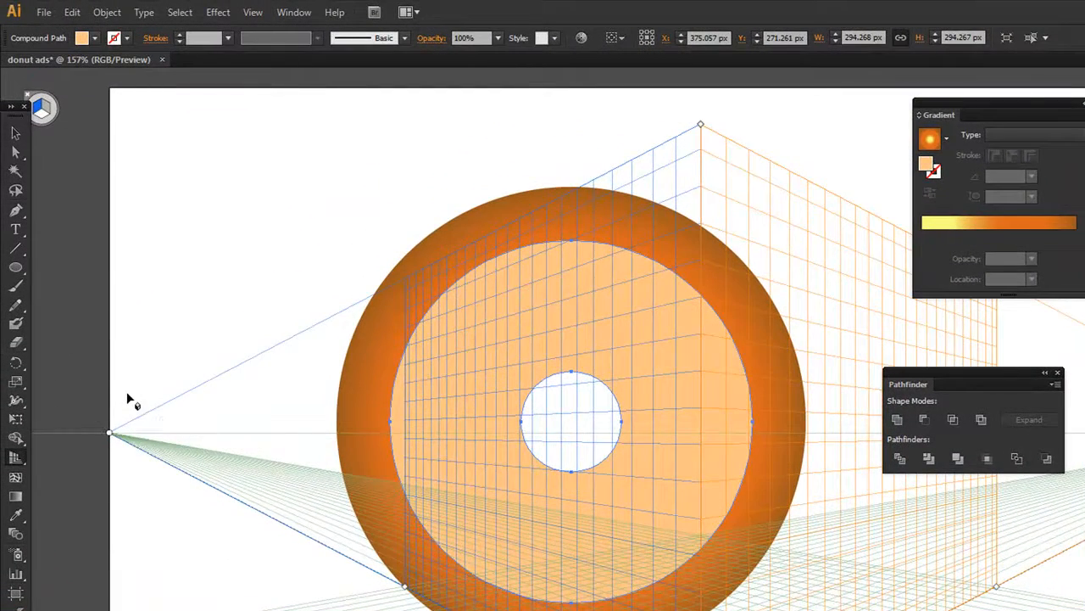
pyautogui.hotkey('ctrl', 'shift', 'i')
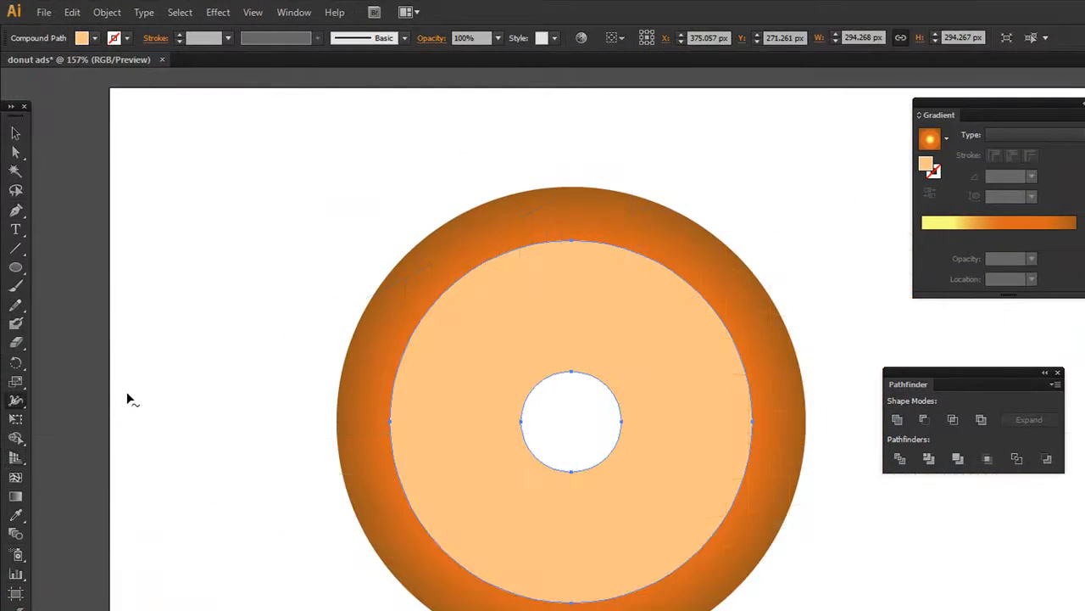
# Shape the light orange ring's outer edge into wavy drips all around, using the Warp Tool with a smaller round brush.
pyautogui.click(22, 407)
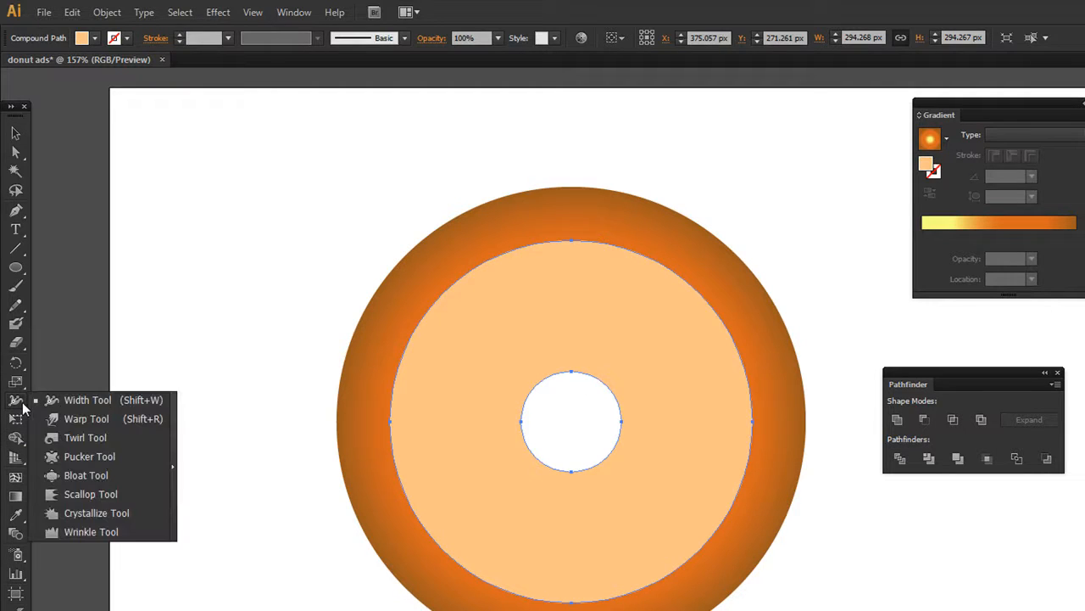
pyautogui.click(77, 416)
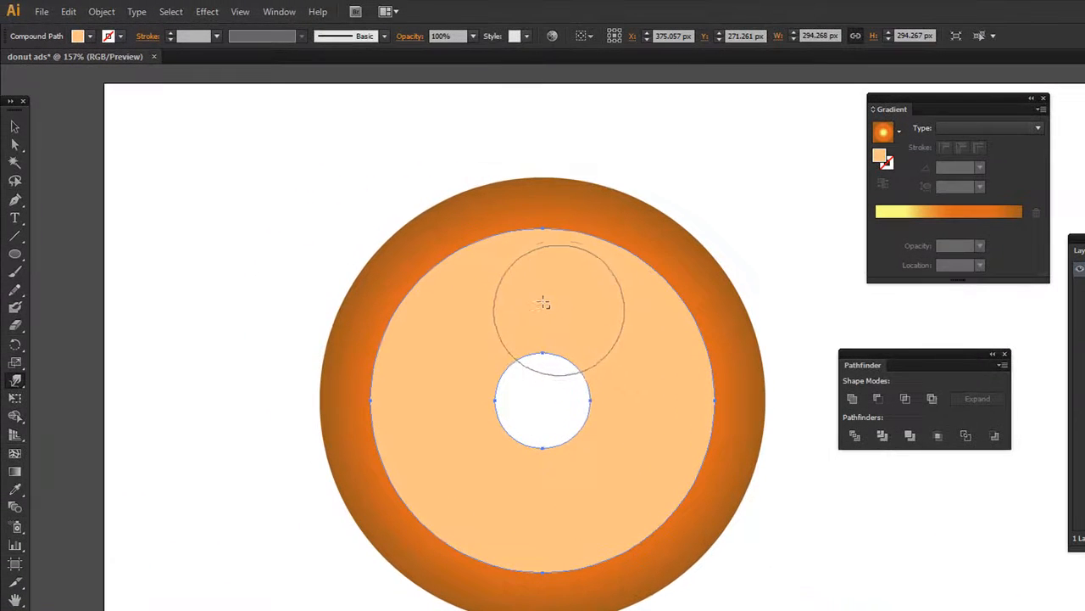
pyautogui.moveTo(541, 302); pyautogui.dragTo(498, 339)
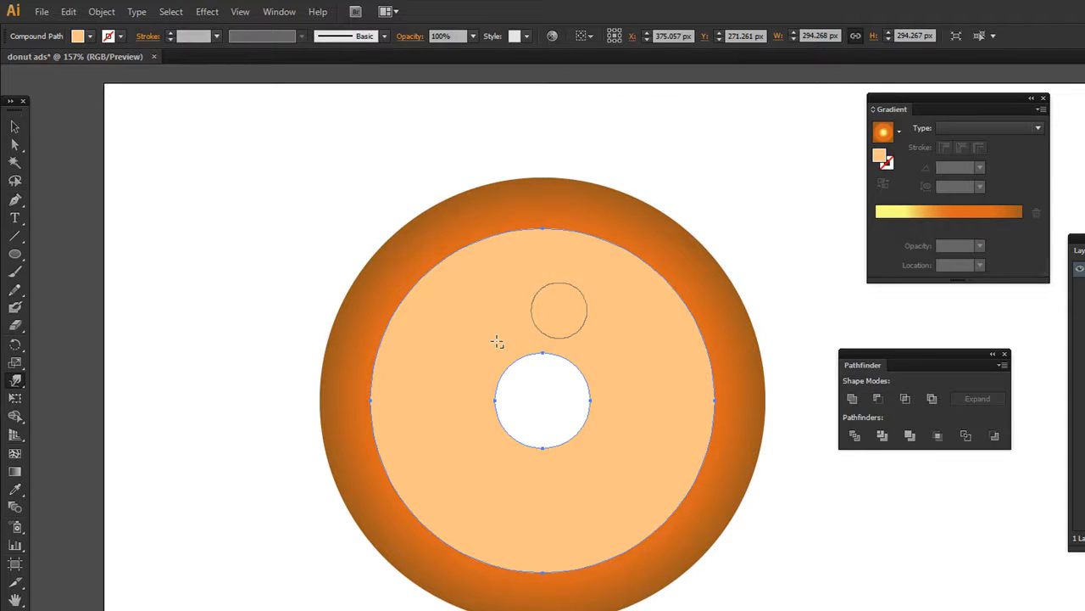
pyautogui.moveTo(554, 243)
pyautogui.mouseDown()
pyautogui.moveTo(579, 269)
pyautogui.moveTo(598, 255)
pyautogui.moveTo(604, 226)
pyautogui.moveTo(633, 260)
pyautogui.moveTo(634, 246)
pyautogui.moveTo(601, 272)
pyautogui.moveTo(667, 266)
pyautogui.moveTo(685, 290)
pyautogui.moveTo(652, 444)
pyautogui.moveTo(630, 489)
pyautogui.moveTo(467, 574)
pyautogui.moveTo(473, 515)
pyautogui.moveTo(386, 511)
pyautogui.moveTo(446, 489)
pyautogui.moveTo(369, 446)
pyautogui.moveTo(386, 430)
pyautogui.moveTo(361, 355)
pyautogui.moveTo(423, 380)
pyautogui.moveTo(402, 333)
pyautogui.moveTo(433, 252)
pyautogui.mouseUp()
pyautogui.hotkey('ctrl', 'z')
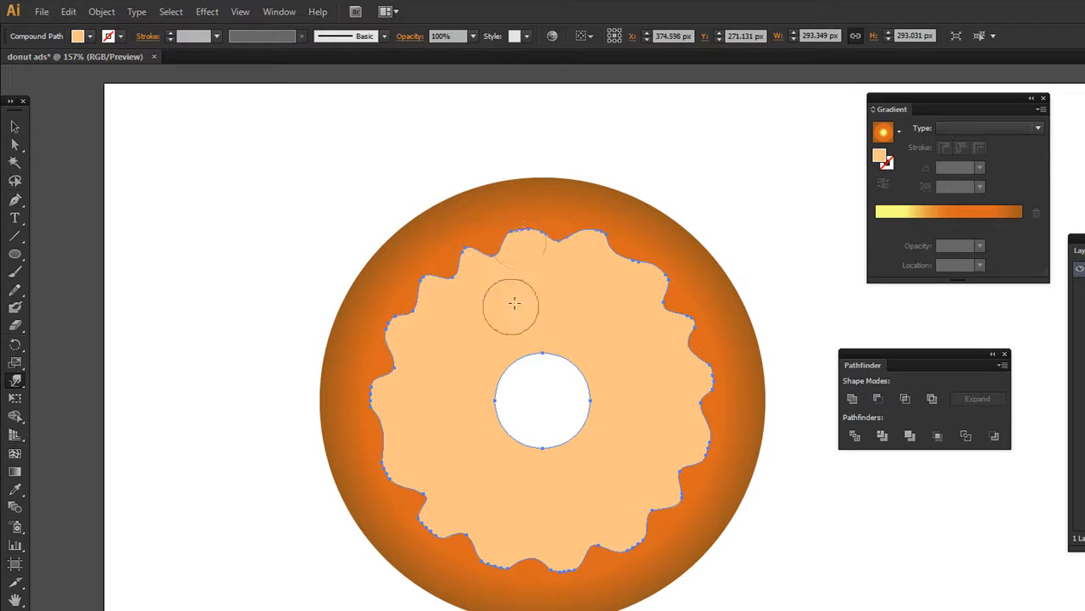
pyautogui.moveTo(526, 250); pyautogui.dragTo(530, 226)
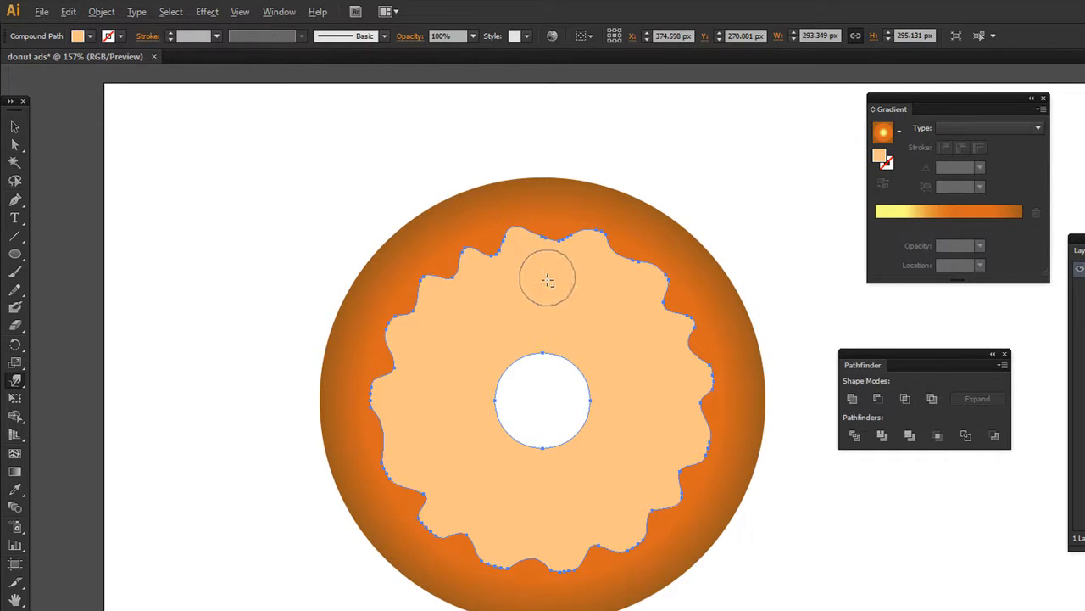
# Deepen the notches between the icing's drips with the Warp Tool, using a flat elliptical brush.
pyautogui.moveTo(535, 283)
pyautogui.mouseDown()
pyautogui.moveTo(564, 296)
pyautogui.moveTo(540, 291)
pyautogui.moveTo(542, 271)
pyautogui.moveTo(554, 300)
pyautogui.moveTo(535, 275)
pyautogui.moveTo(547, 294)
pyautogui.mouseUp()
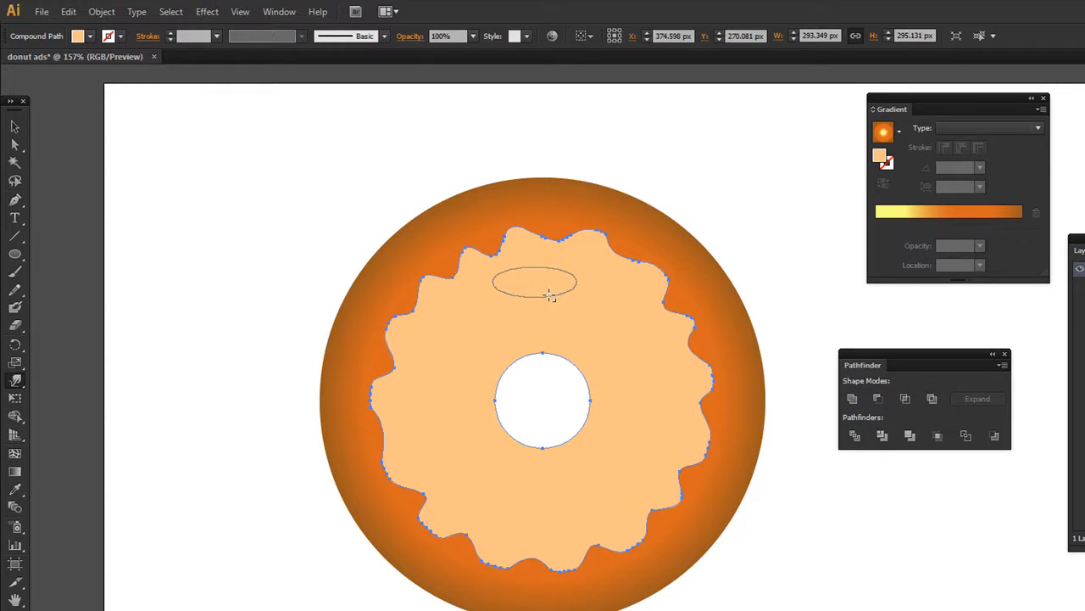
pyautogui.moveTo(555, 246)
pyautogui.mouseDown()
pyautogui.moveTo(555, 257)
pyautogui.moveTo(588, 242)
pyautogui.moveTo(596, 269)
pyautogui.moveTo(679, 303)
pyautogui.moveTo(664, 313)
pyautogui.mouseUp()
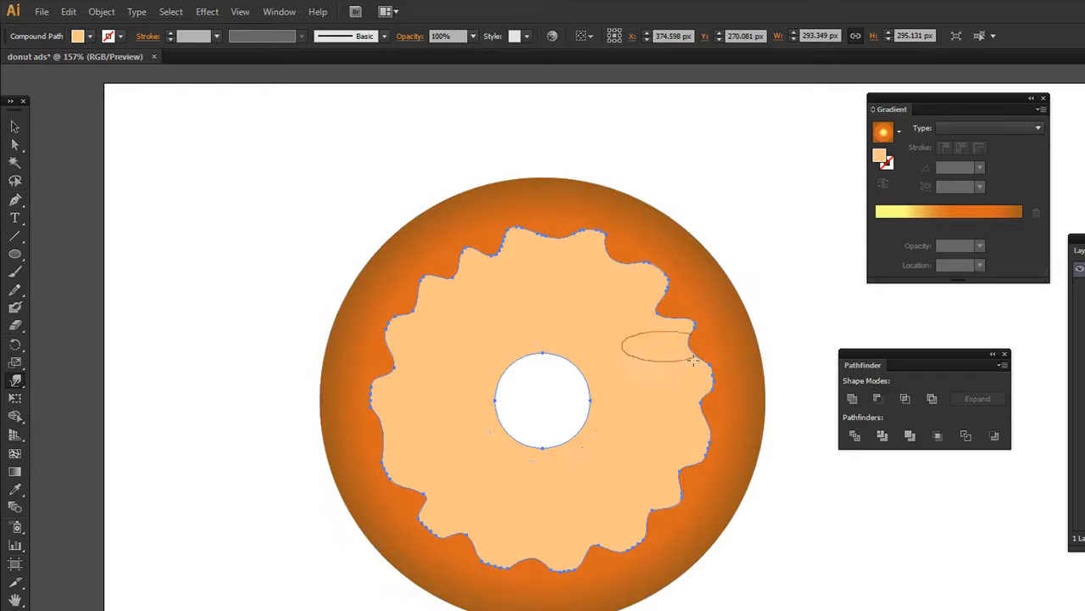
pyautogui.moveTo(696, 353); pyautogui.dragTo(683, 356)
pyautogui.moveTo(702, 406); pyautogui.dragTo(685, 412)
pyautogui.moveTo(691, 449); pyautogui.dragTo(666, 462)
pyautogui.moveTo(669, 500)
pyautogui.mouseDown()
pyautogui.moveTo(645, 513)
pyautogui.moveTo(595, 554)
pyautogui.moveTo(590, 540)
pyautogui.moveTo(571, 556)
pyautogui.moveTo(486, 558)
pyautogui.moveTo(463, 550)
pyautogui.moveTo(473, 536)
pyautogui.moveTo(417, 513)
pyautogui.moveTo(416, 486)
pyautogui.moveTo(399, 486)
pyautogui.moveTo(379, 435)
pyautogui.moveTo(402, 427)
pyautogui.moveTo(388, 378)
pyautogui.moveTo(402, 377)
pyautogui.moveTo(431, 314)
pyautogui.moveTo(459, 293)
pyautogui.moveTo(559, 314)
pyautogui.mouseUp()
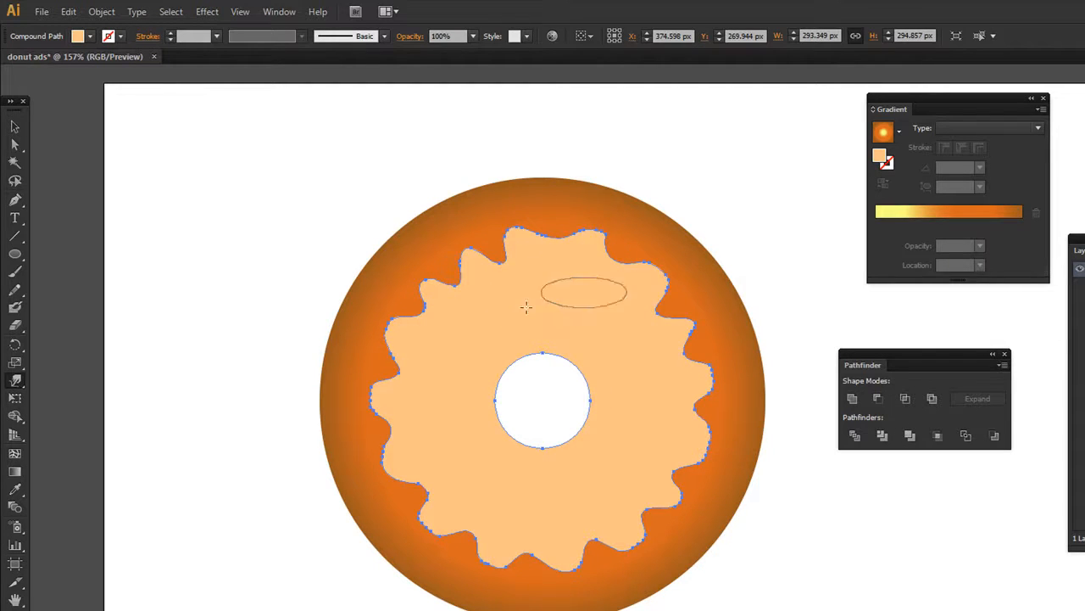
pyautogui.moveTo(592, 260); pyautogui.dragTo(541, 240)
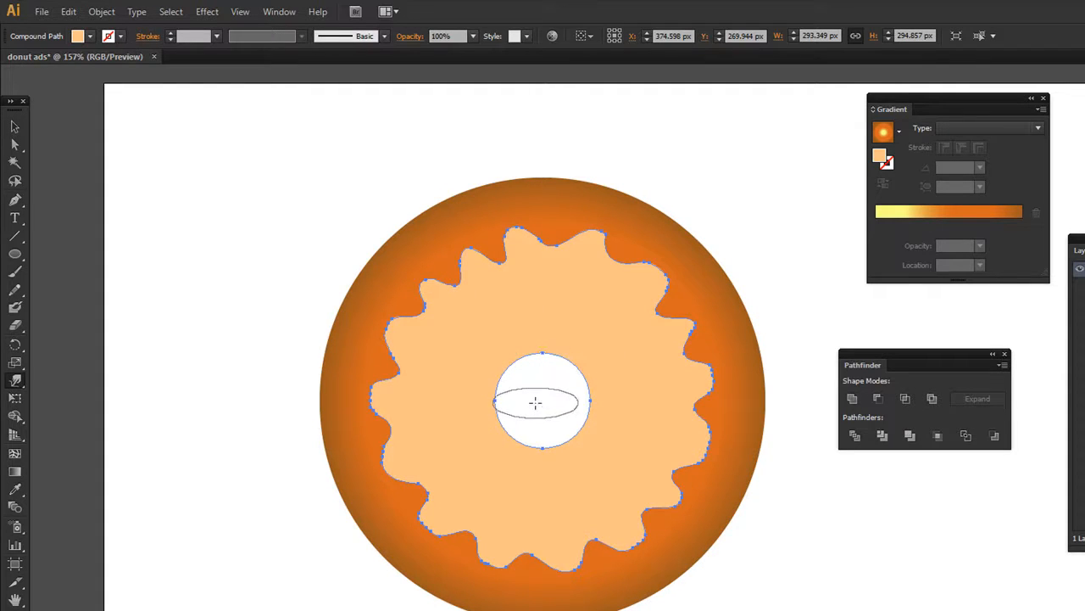
# Push the icing's inner edge outward past the donut hole with the Warp Tool, using a larger round brush.
pyautogui.moveTo(543, 407)
pyautogui.mouseDown()
pyautogui.moveTo(544, 372)
pyautogui.moveTo(547, 399)
pyautogui.mouseUp()
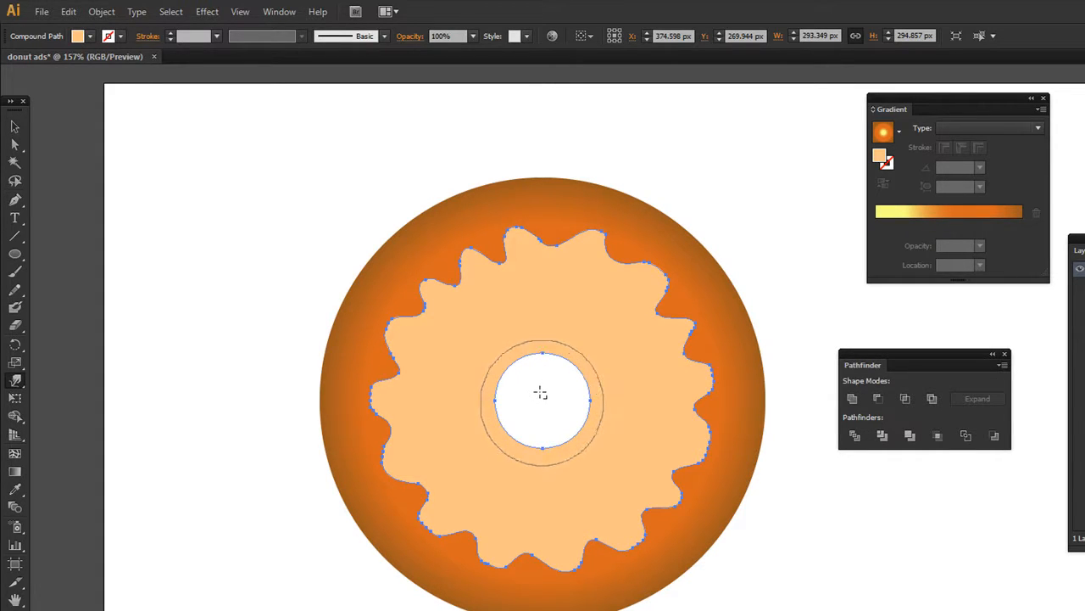
pyautogui.moveTo(543, 359)
pyautogui.mouseDown()
pyautogui.moveTo(501, 364)
pyautogui.moveTo(509, 387)
pyautogui.moveTo(482, 396)
pyautogui.moveTo(503, 413)
pyautogui.moveTo(477, 445)
pyautogui.moveTo(511, 442)
pyautogui.moveTo(507, 466)
pyautogui.moveTo(548, 443)
pyautogui.moveTo(597, 444)
pyautogui.moveTo(588, 431)
pyautogui.moveTo(604, 415)
pyautogui.moveTo(584, 350)
pyautogui.moveTo(526, 336)
pyautogui.moveTo(509, 352)
pyautogui.moveTo(581, 421)
pyautogui.mouseUp()
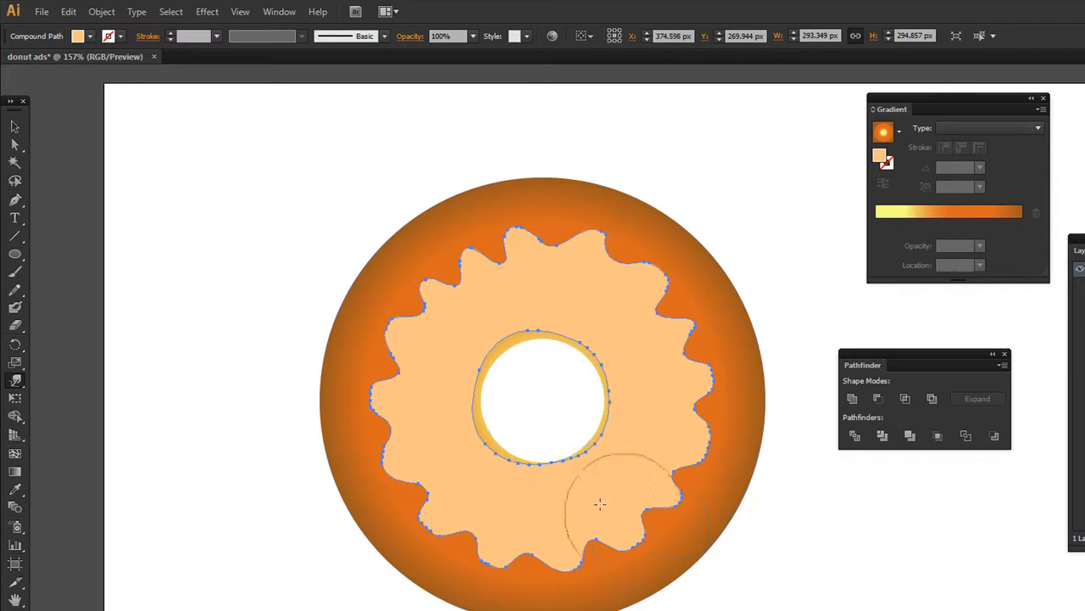
pyautogui.moveTo(557, 453); pyautogui.dragTo(544, 470)
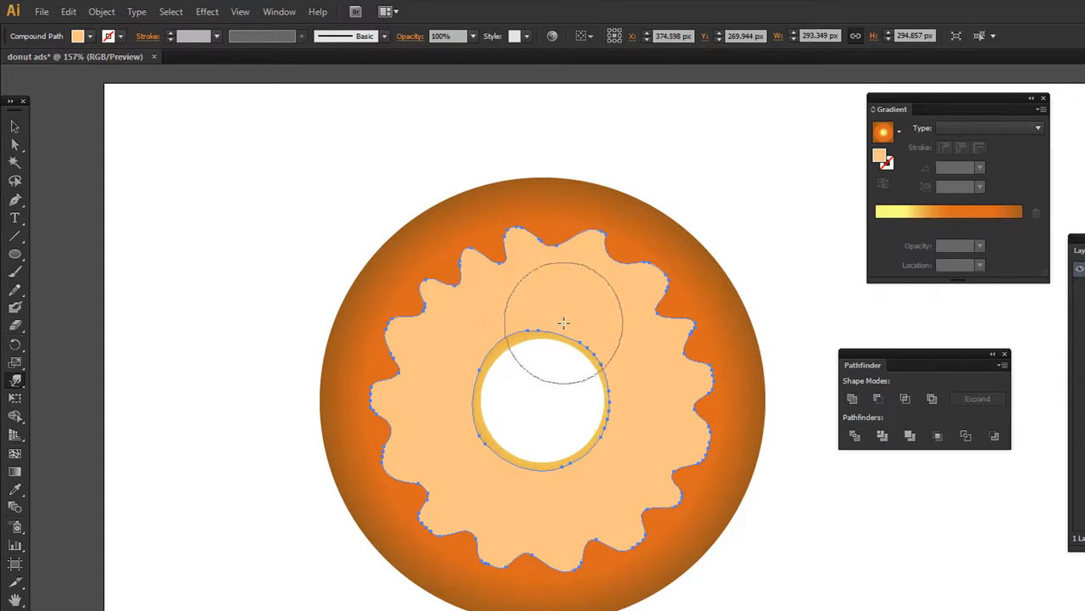
# Enlarge the wavy icing around its centre to about 328 by 329 px and deselect it.
pyautogui.click(14, 127)
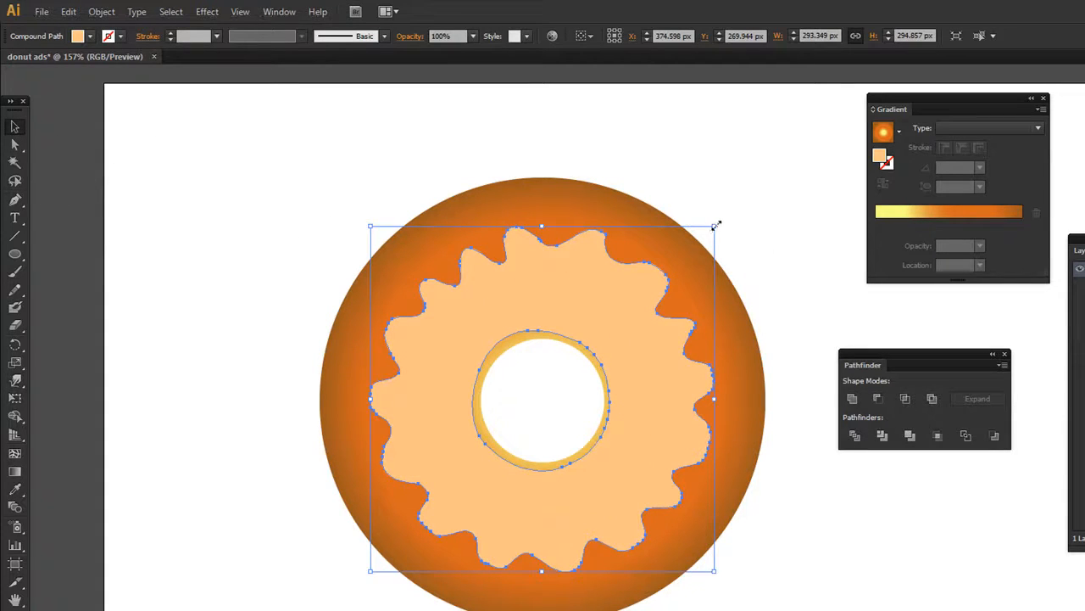
pyautogui.moveTo(715, 224); pyautogui.dragTo(734, 207)
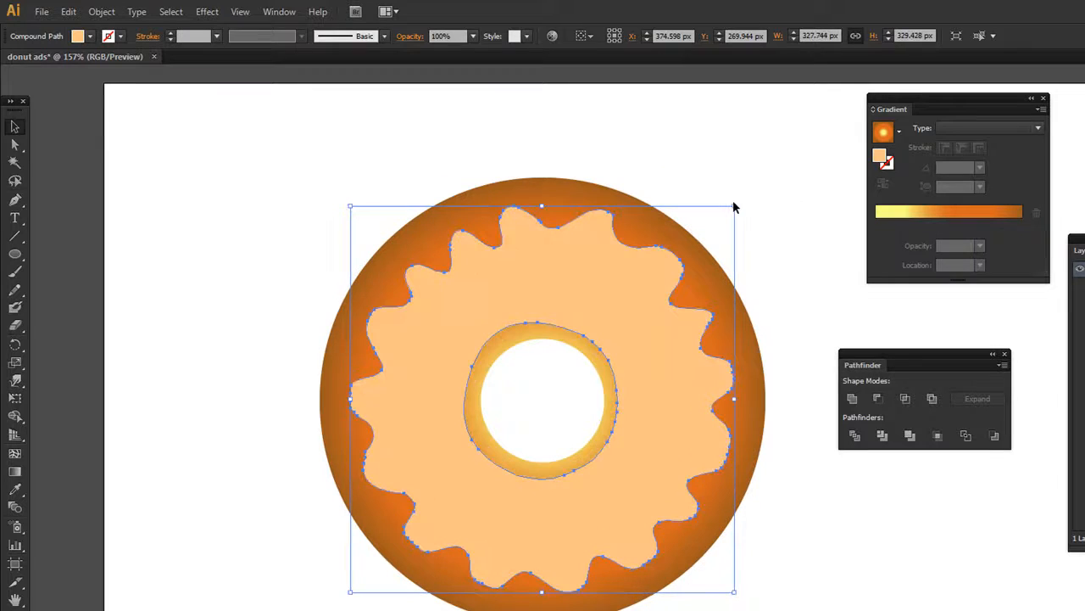
pyautogui.click(741, 164)
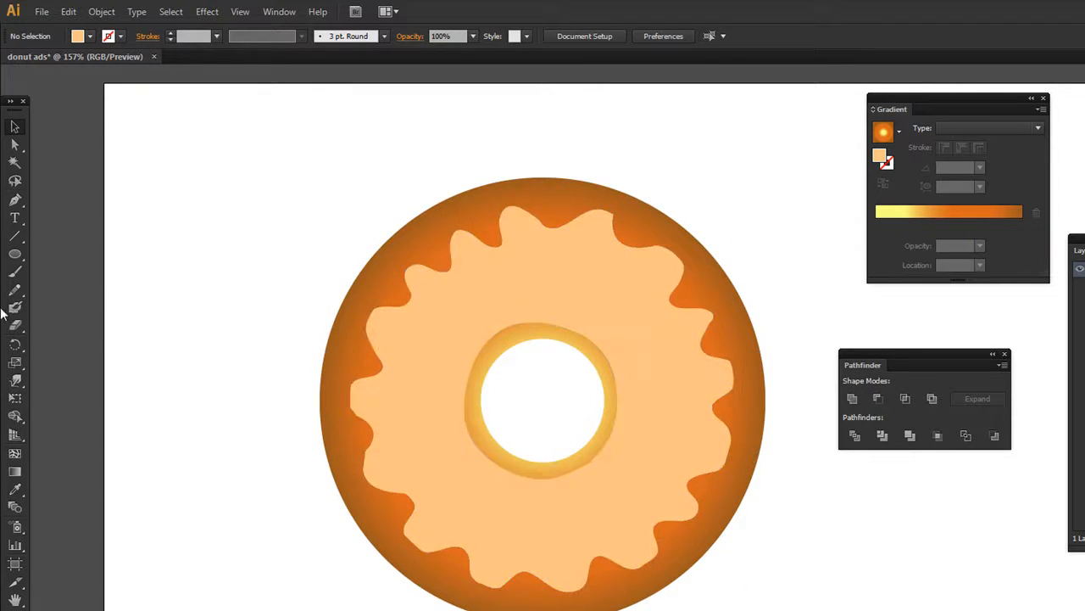
pyautogui.click(16, 382)
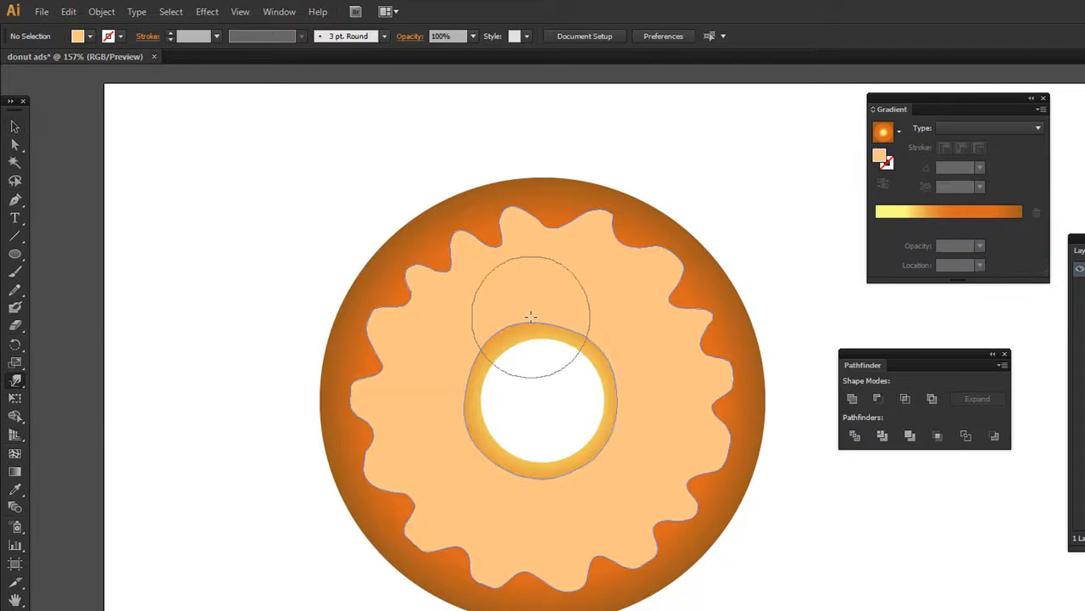
pyautogui.moveTo(491, 327); pyautogui.dragTo(492, 330)
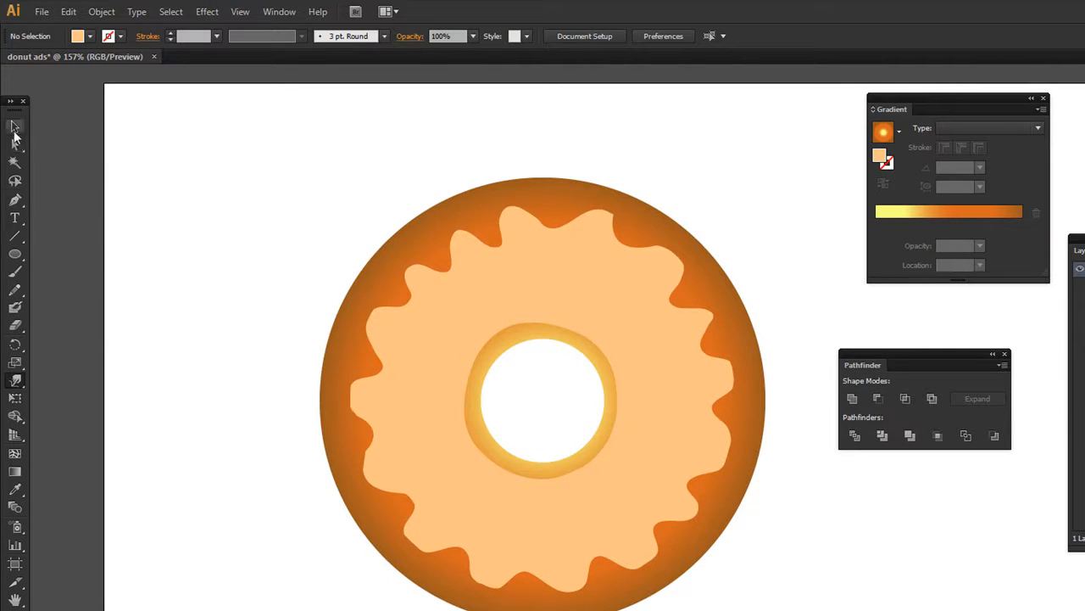
pyautogui.press('v')
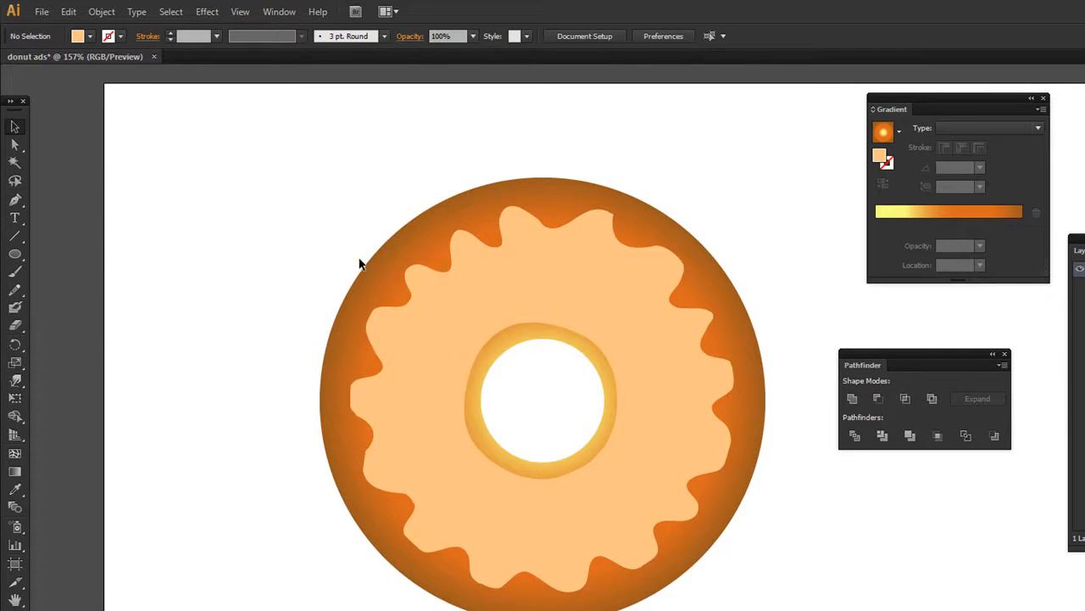
# Add a Drop Shadow effect to the wavy icing's fill and turn on its preview.
pyautogui.click(549, 289)
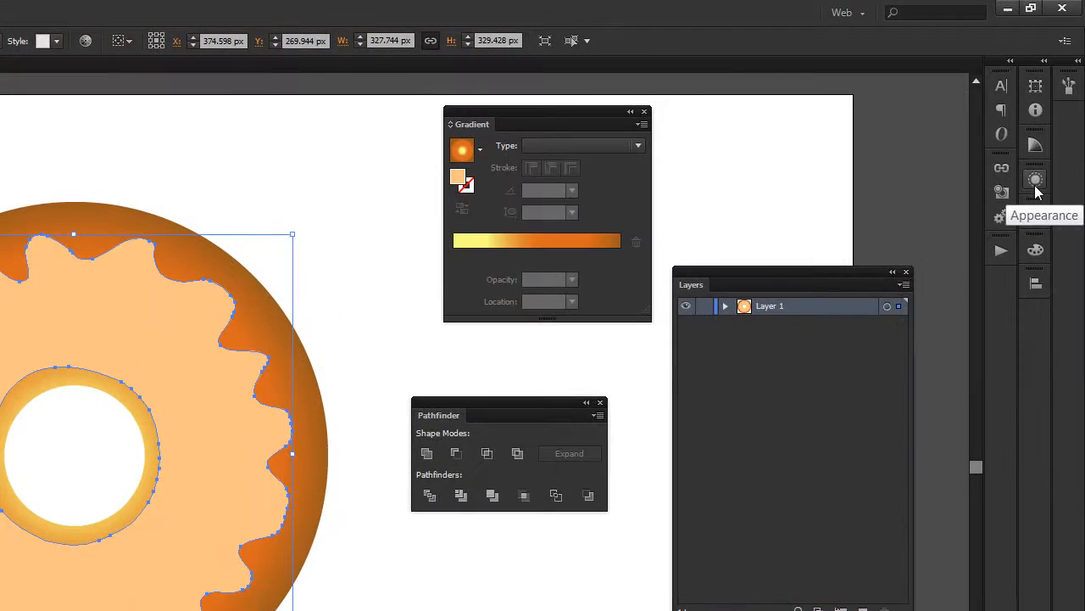
pyautogui.click(1076, 127)
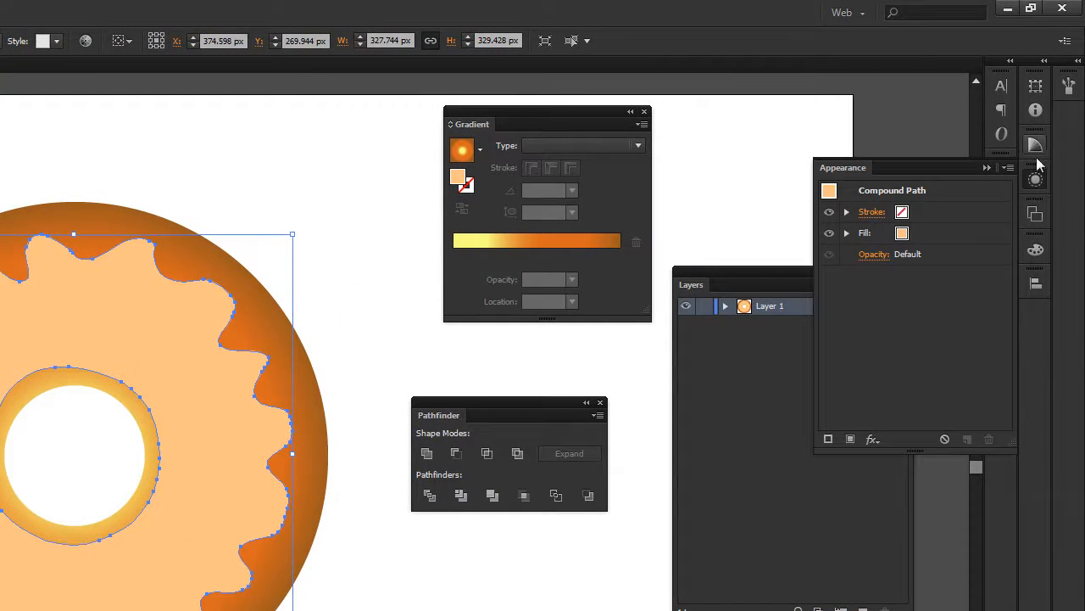
pyautogui.click(924, 237)
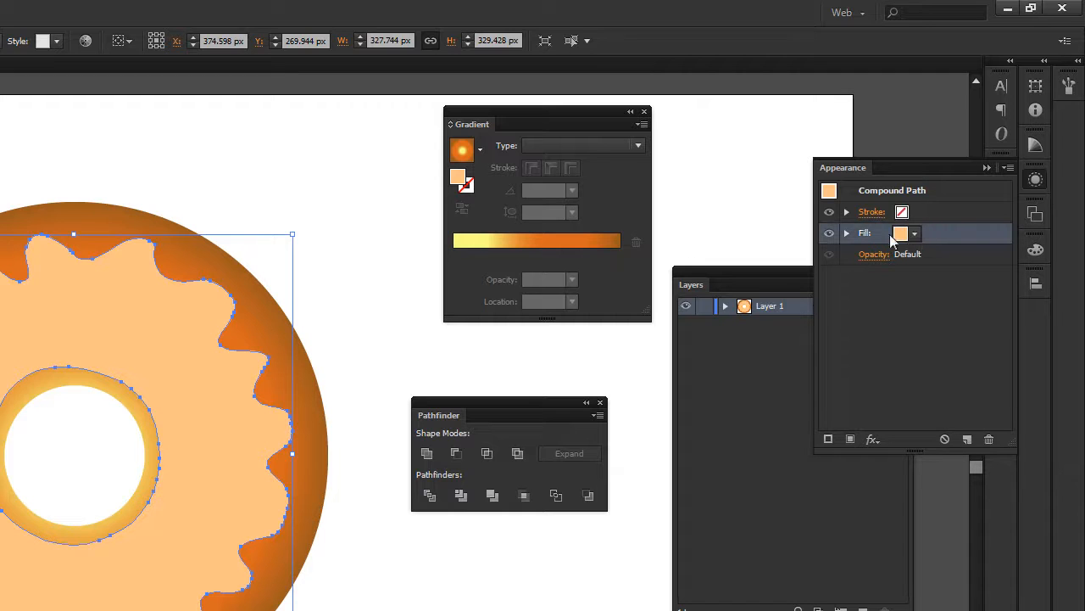
pyautogui.click(829, 234)
pyautogui.click(829, 234)
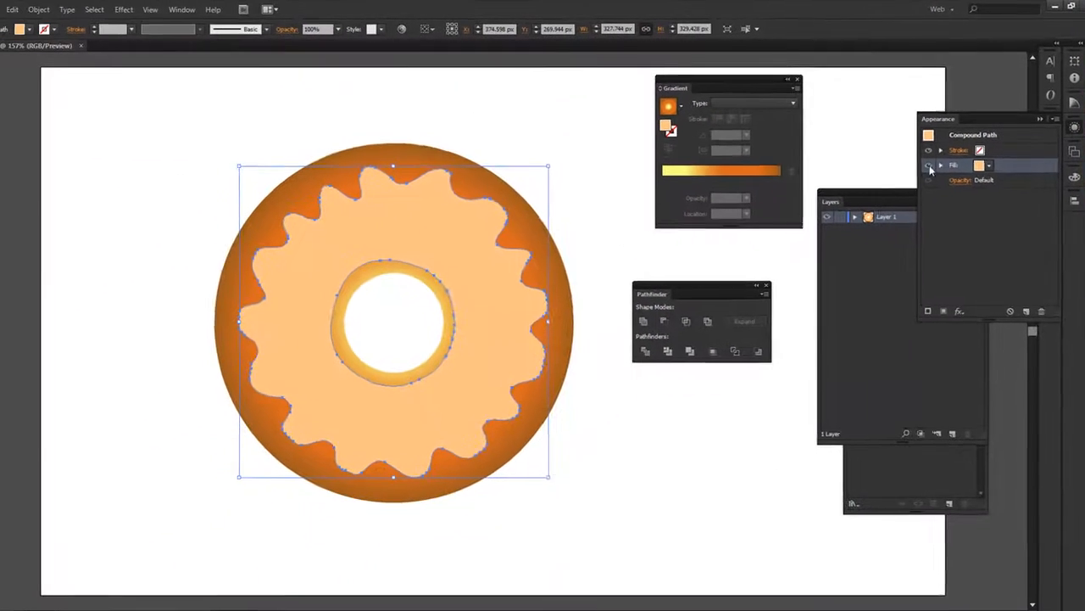
pyautogui.click(962, 306)
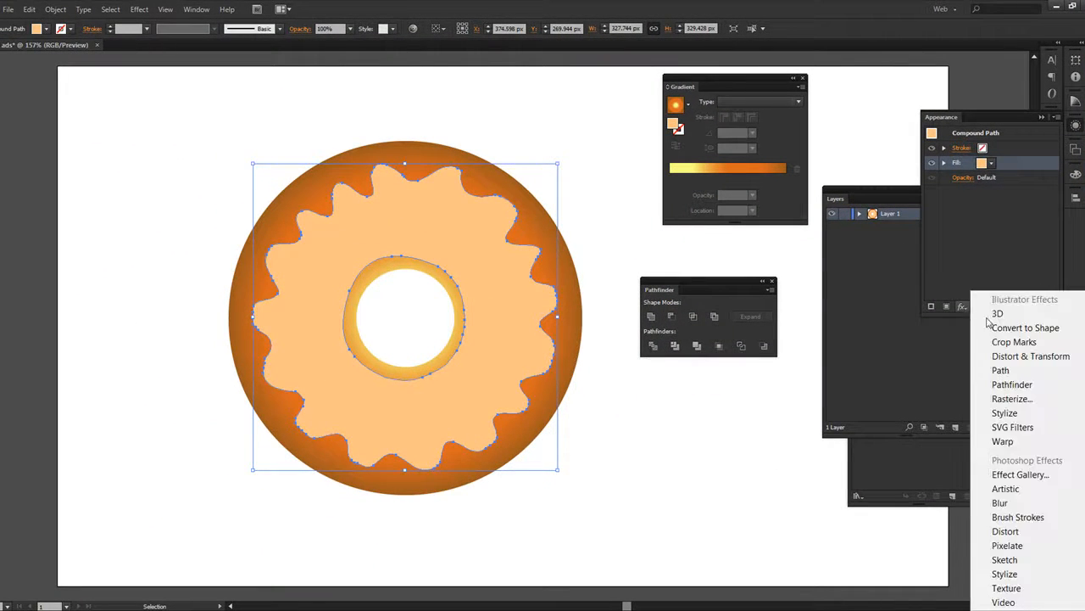
pyautogui.moveTo(1019, 420)
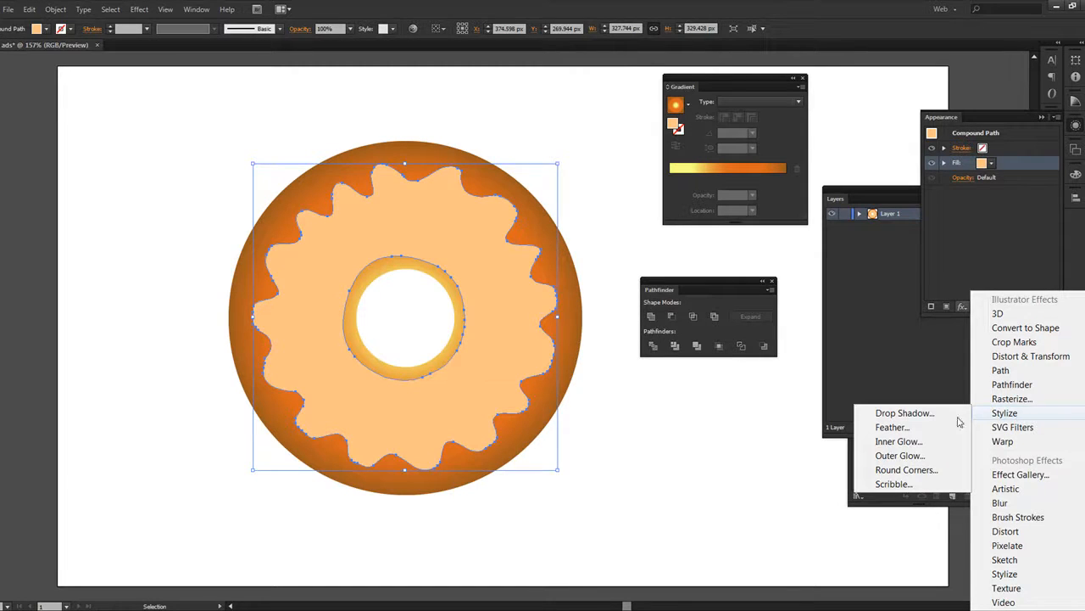
pyautogui.click(905, 413)
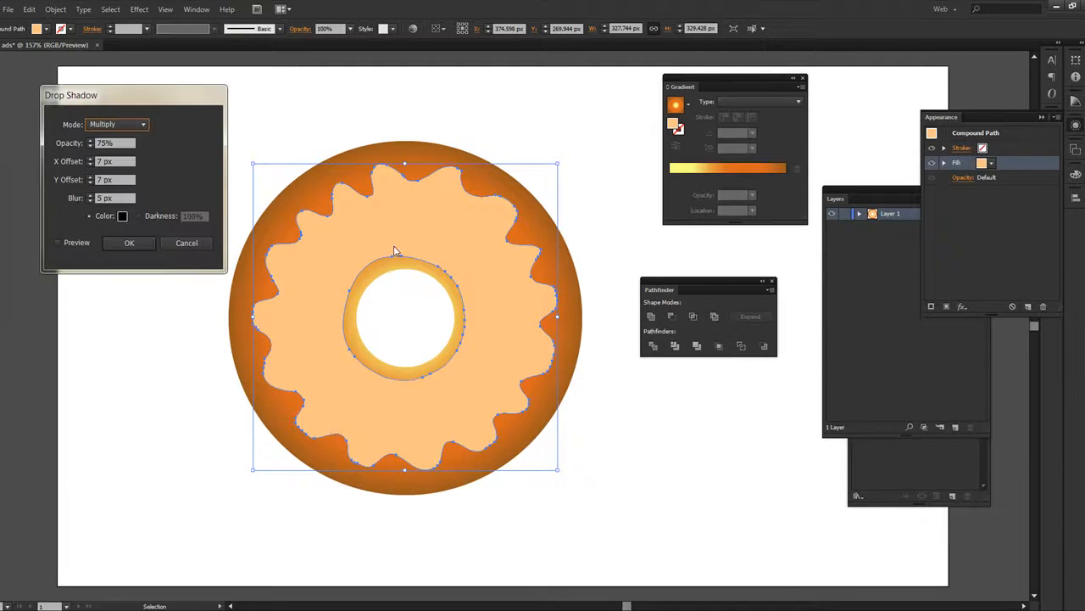
pyautogui.click(57, 242)
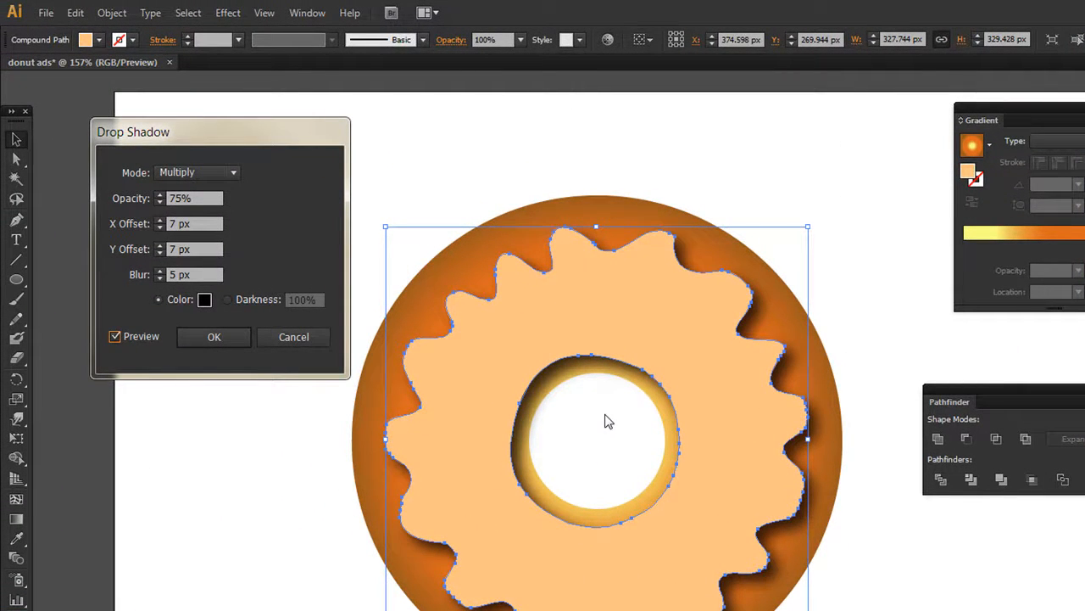
# Set the icing's drop shadow to 60% opacity with X and Y offsets of 3 px, apply it and deselect the icing.
pyautogui.click(200, 223)
pyautogui.press('Down')
pyautogui.press('Down')
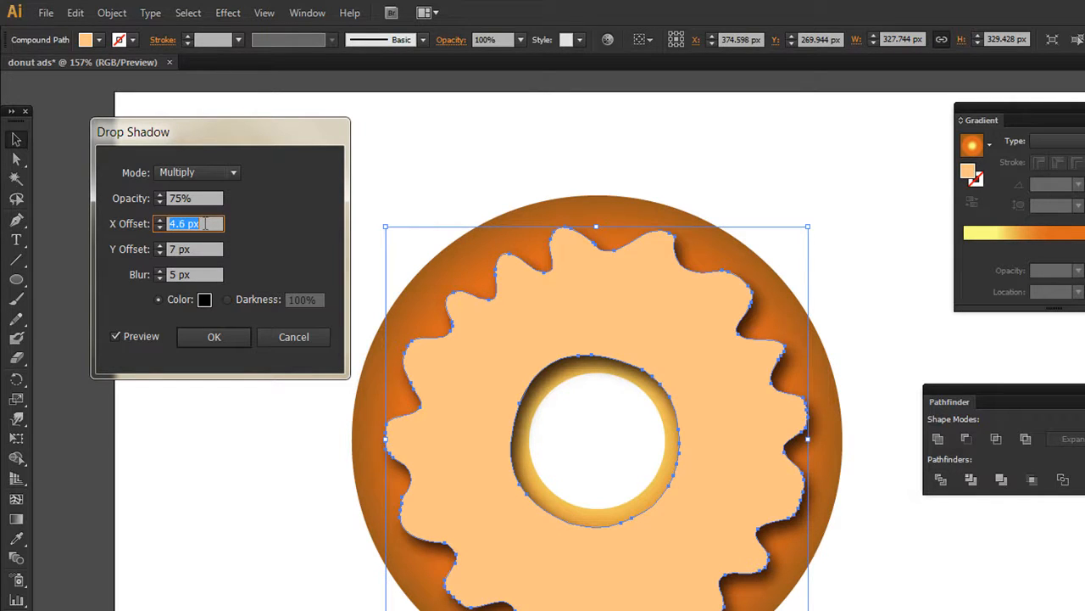
pyautogui.click(212, 248)
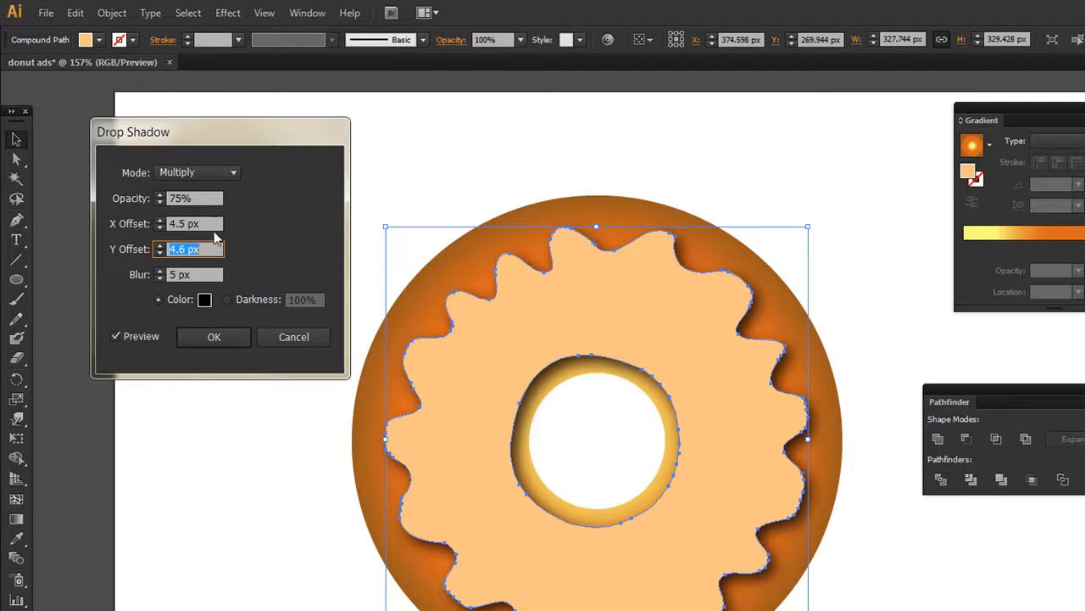
pyautogui.click(210, 227)
pyautogui.scroll(-9, 211, 227)
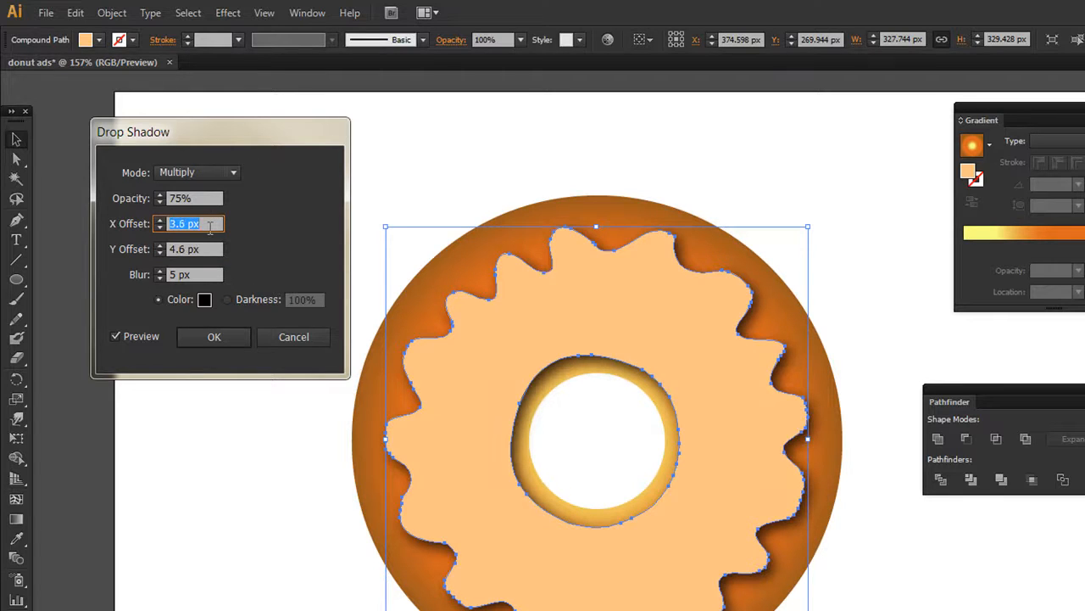
pyautogui.press('Tab')
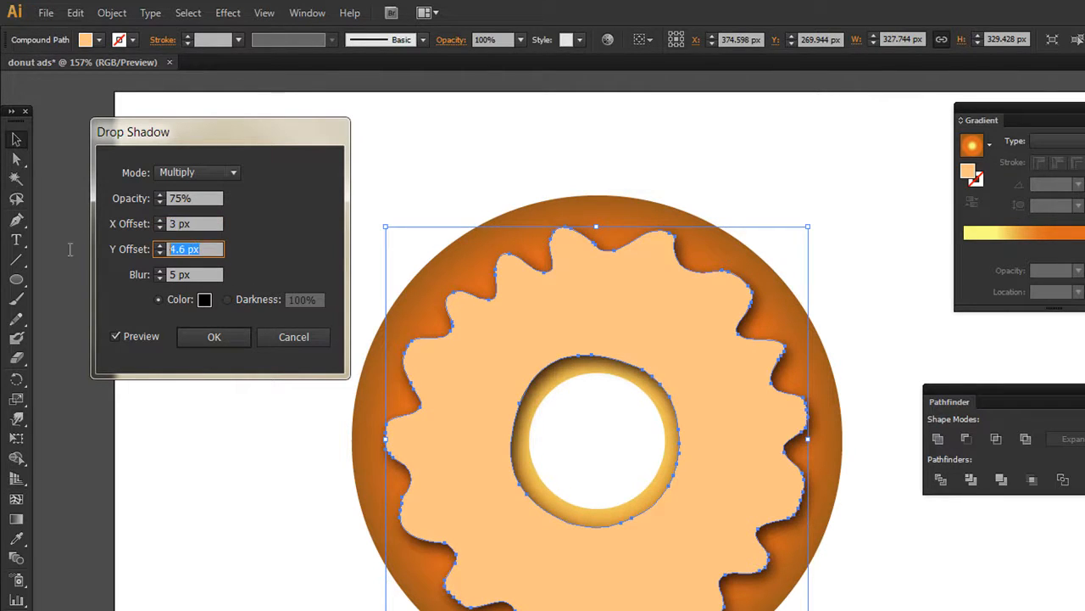
pyautogui.write('3')
pyautogui.click(201, 224)
pyautogui.click(212, 198)
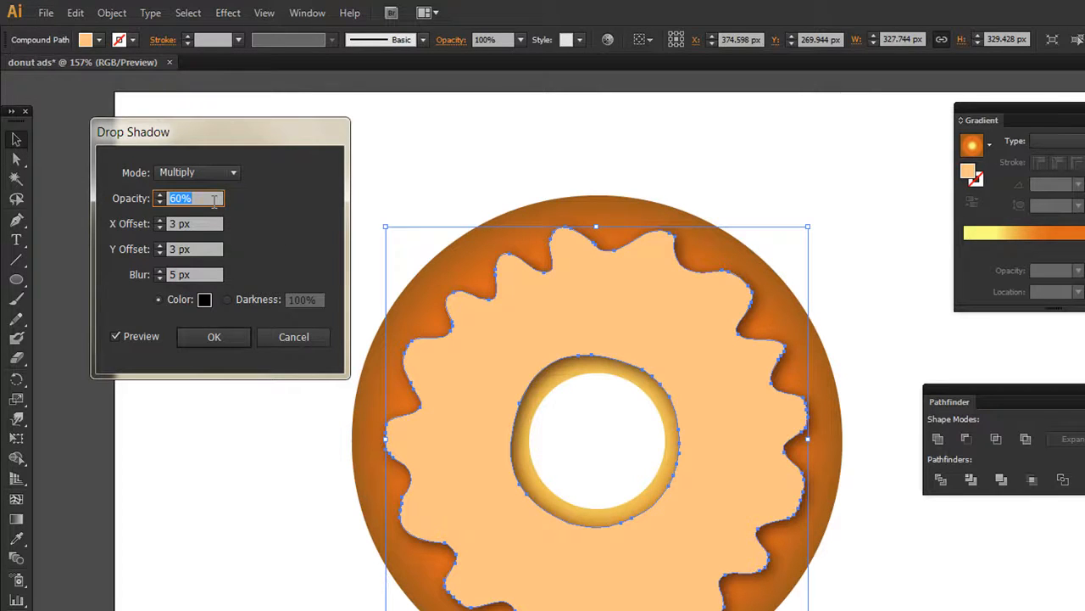
pyautogui.click(226, 342)
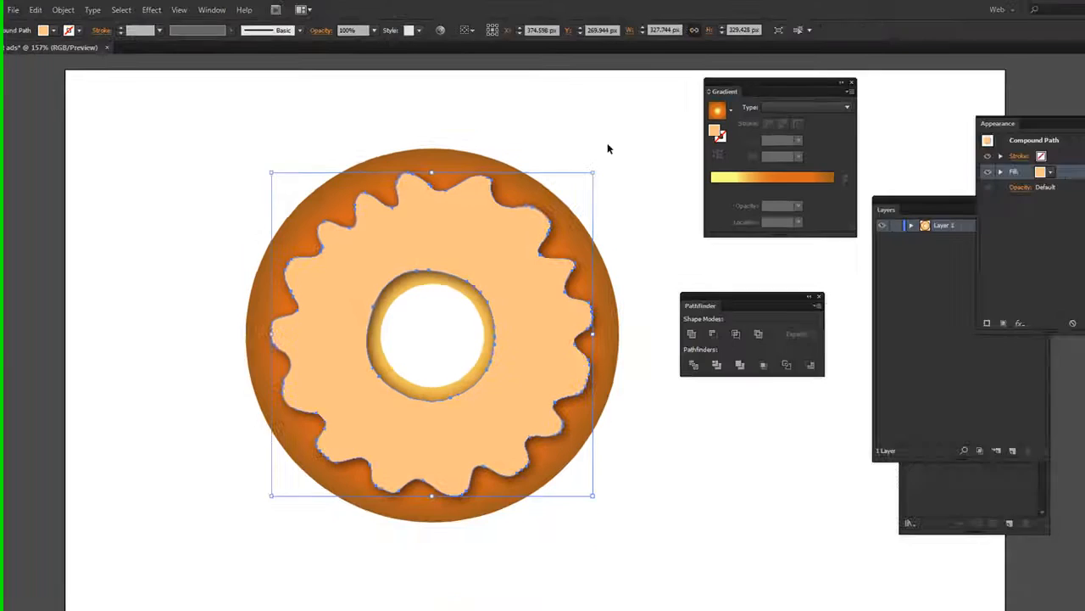
pyautogui.click(607, 145)
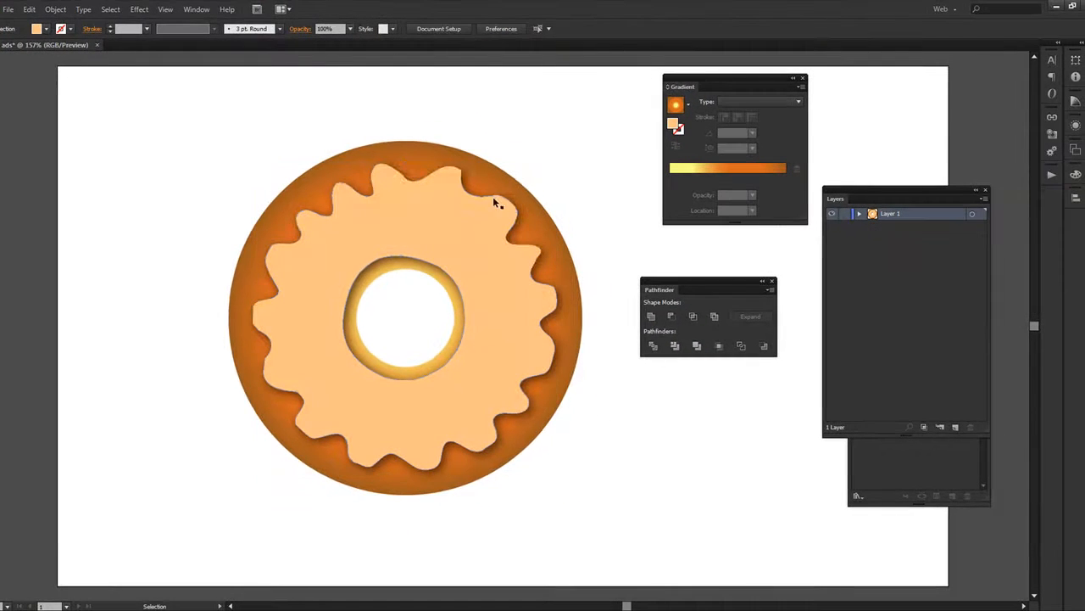
# Apply a Multiply drop shadow to the donut base's fill with 60% opacity, 3 px X and Y offsets and 5 px blur, then deselect.
pyautogui.click(414, 162)
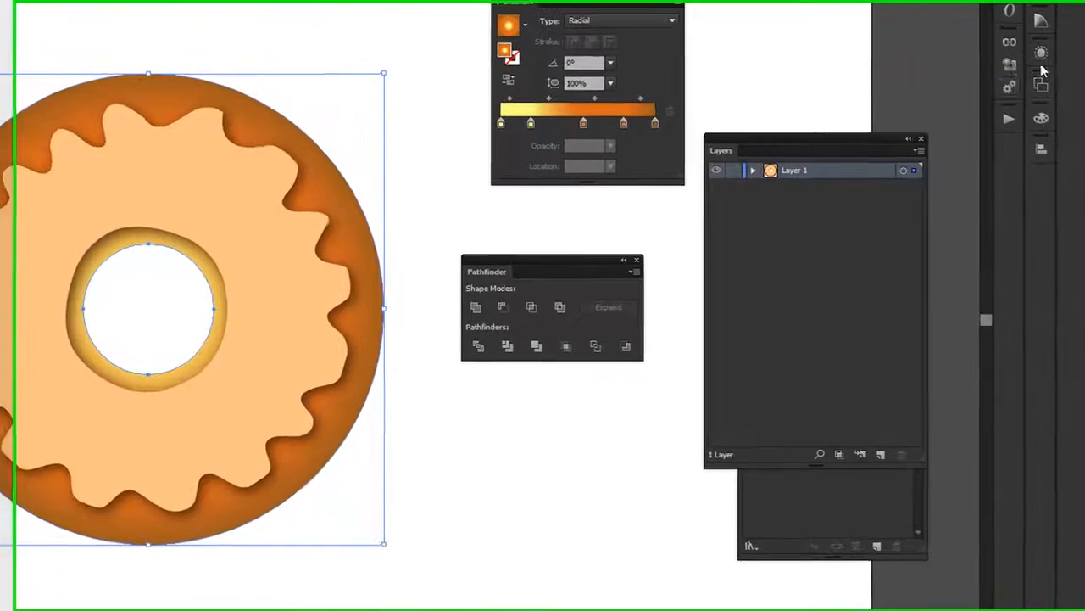
pyautogui.click(1075, 125)
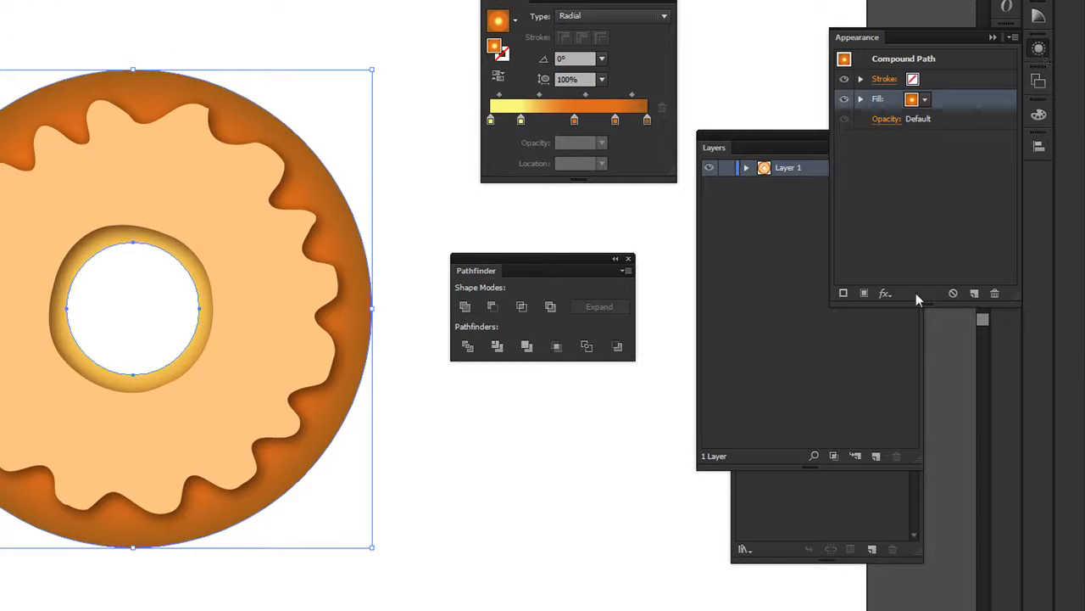
pyautogui.click(885, 293)
pyautogui.moveTo(947, 442)
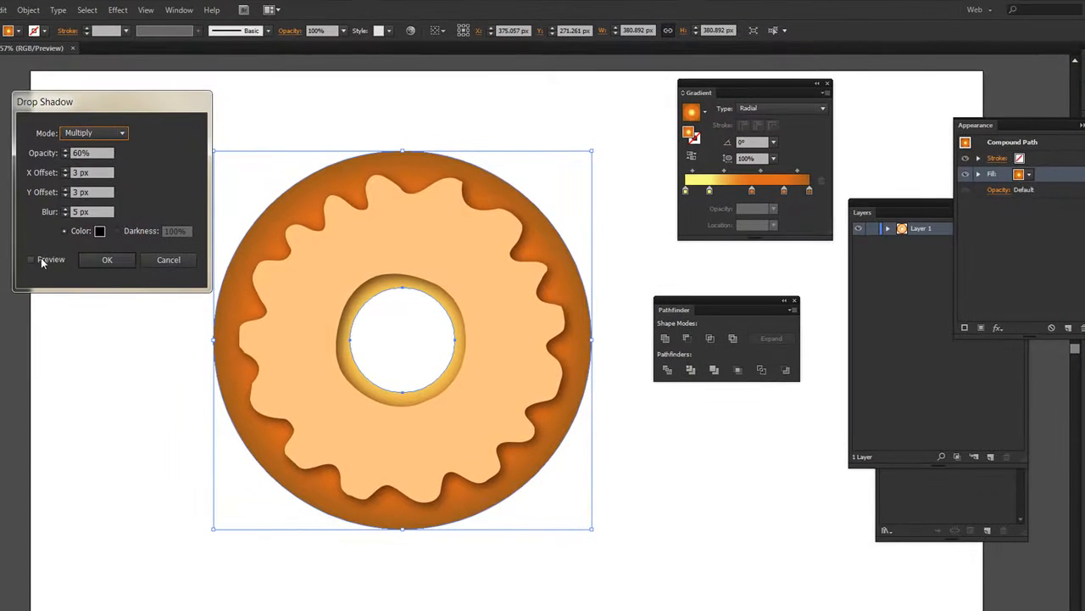
pyautogui.click(41, 257)
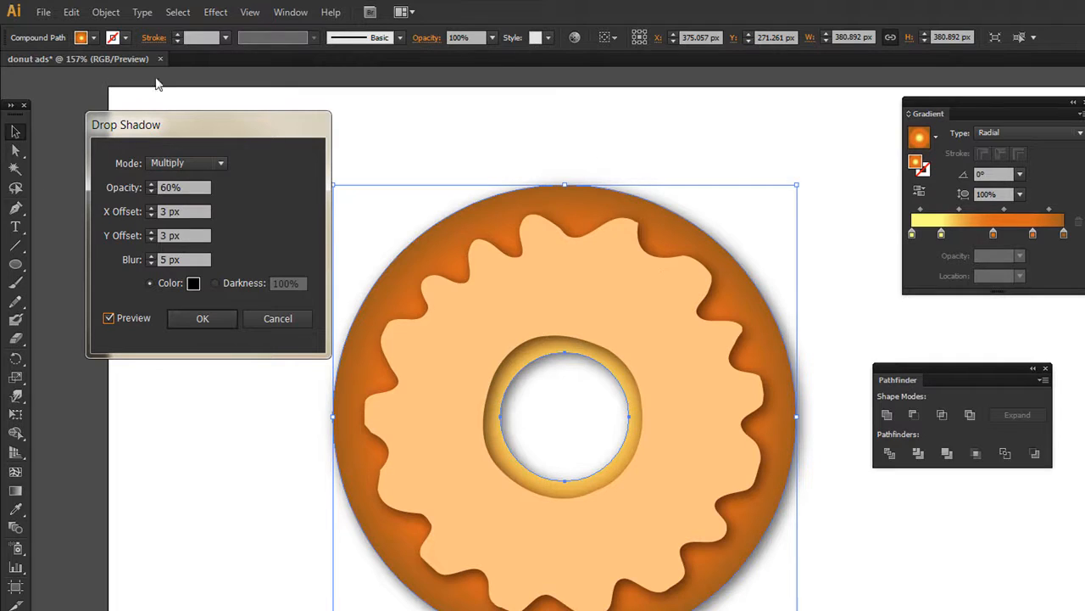
pyautogui.moveTo(216, 135); pyautogui.dragTo(272, 135)
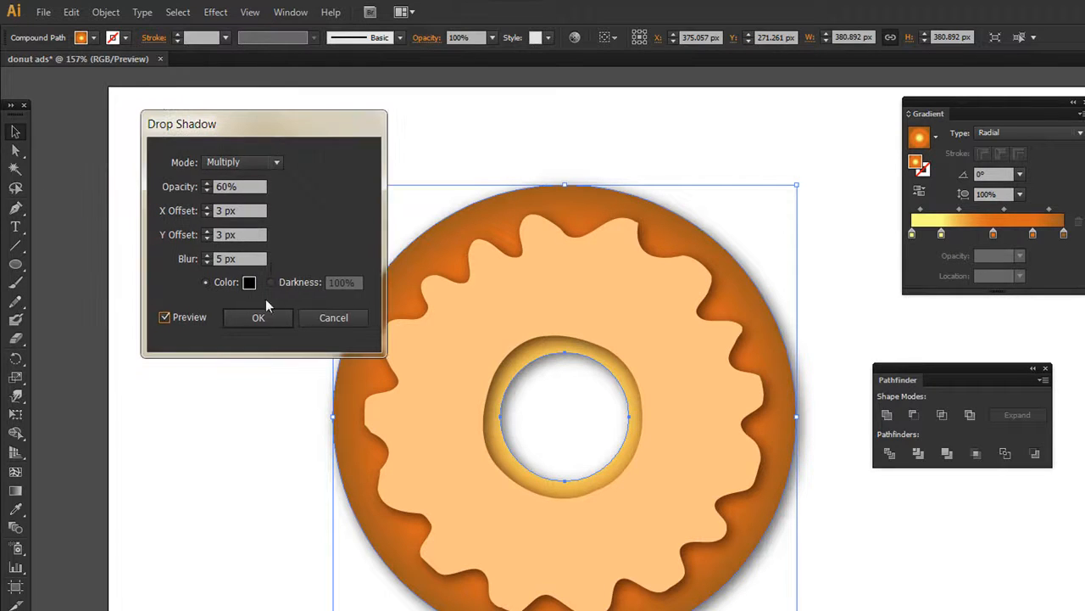
pyautogui.click(258, 320)
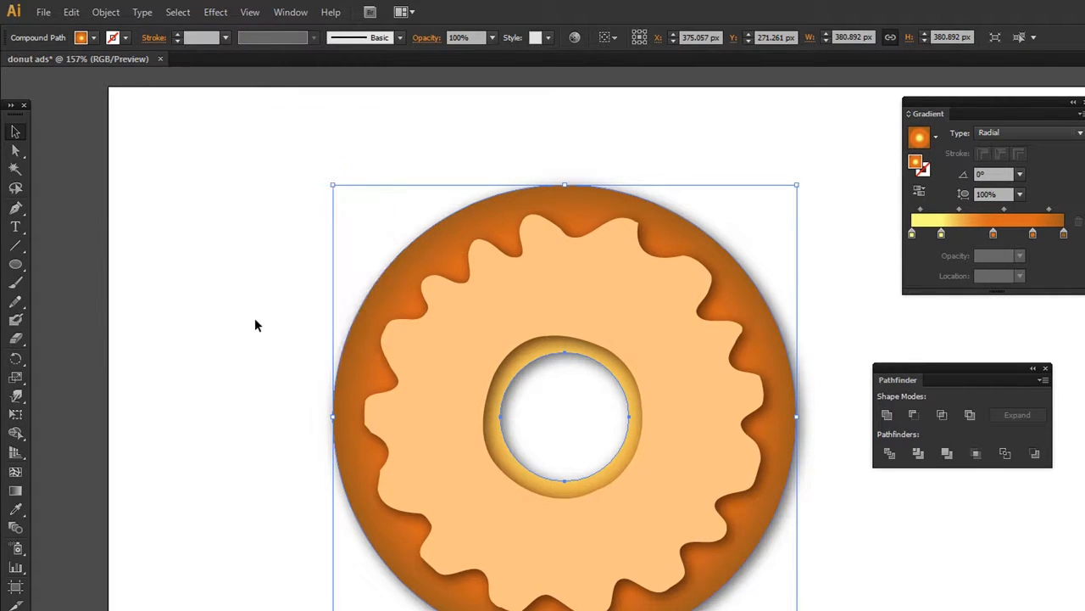
pyautogui.click(342, 147)
# Move the whole donut, base and icing together, about 53 px right and 3 px down on the artboard, and deselect it.
pyautogui.press('space')
pyautogui.moveTo(331, 320); pyautogui.dragTo(321, 359)
pyautogui.moveTo(138, 143); pyautogui.dragTo(619, 586)
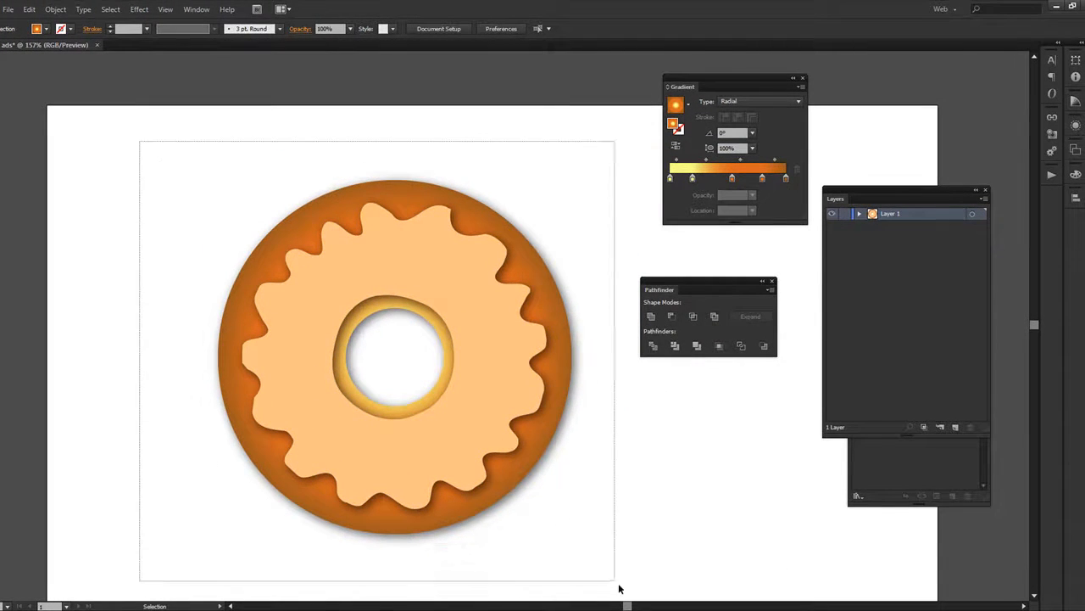
pyautogui.moveTo(505, 374); pyautogui.dragTo(554, 377)
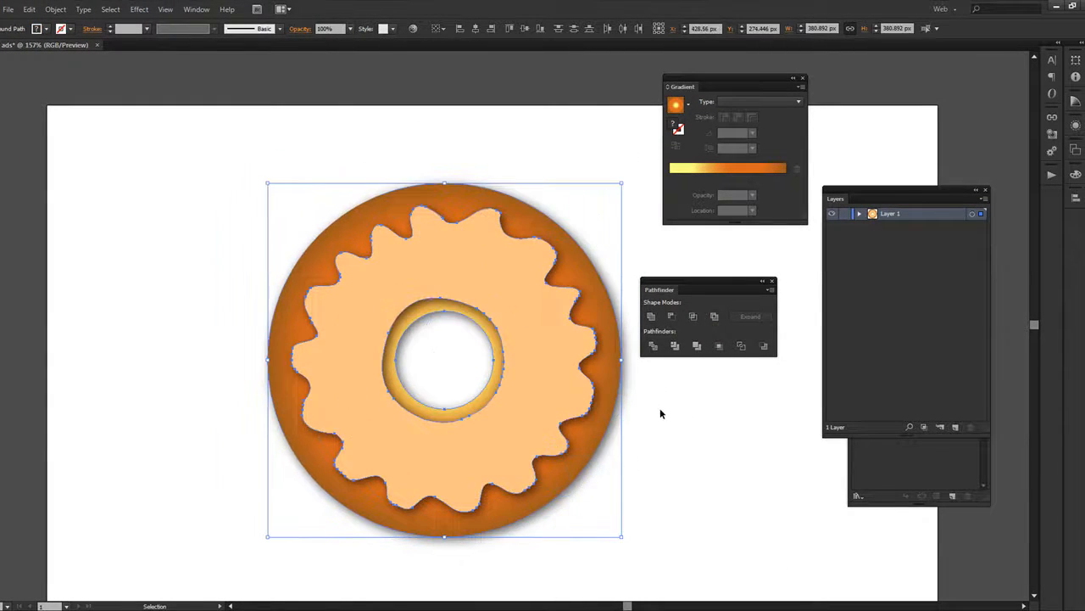
pyautogui.click(659, 408)
pyautogui.press('space')
pyautogui.moveTo(467, 432); pyautogui.dragTo(467, 399)
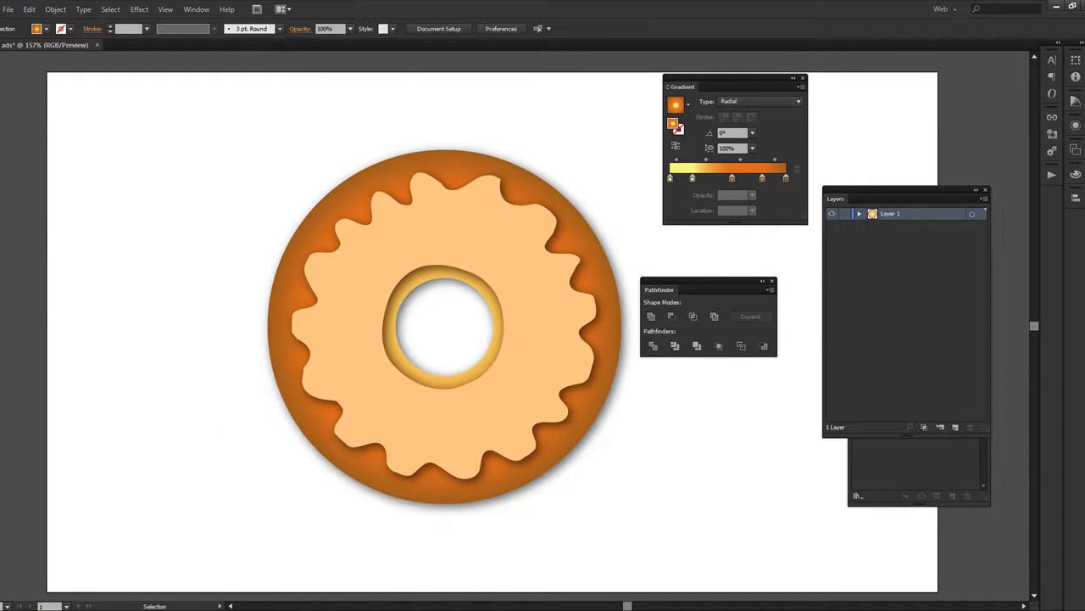
# Draw a 10 by 63 px upright rounded rectangle left of the donut, fill it solid light orange and shift it to about X 48, Y 196.5 px.
pyautogui.moveTo(2, 202); pyautogui.dragTo(82, 277)
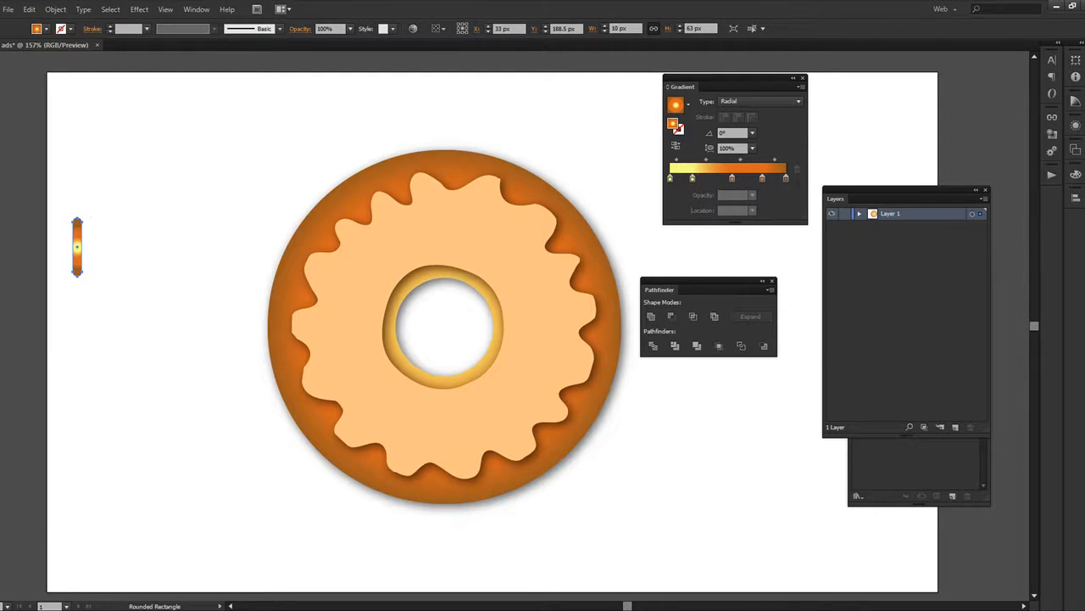
pyautogui.press(',')
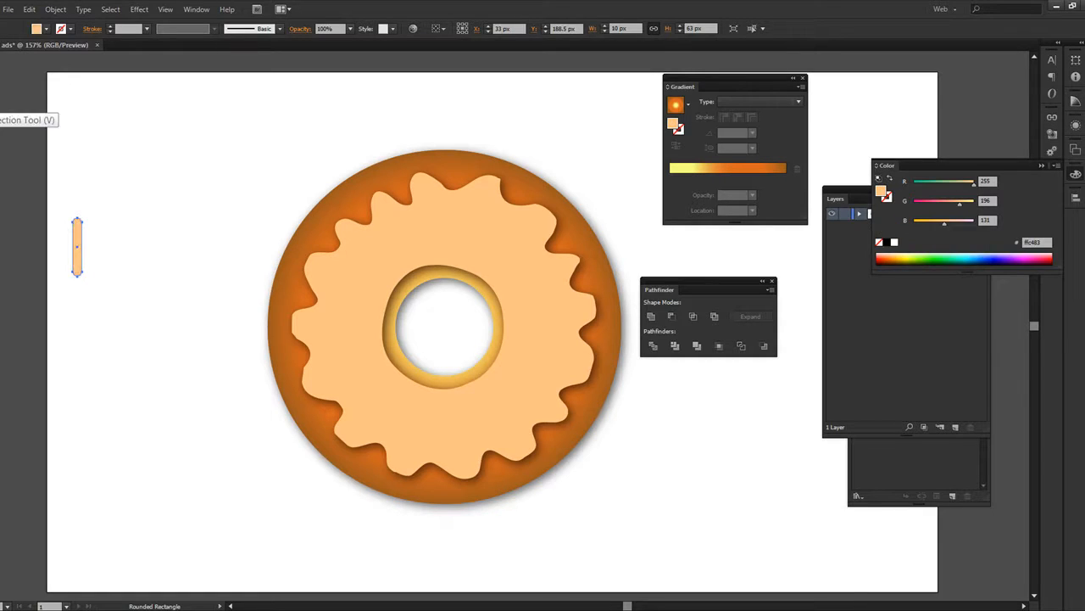
pyautogui.click(4, 108)
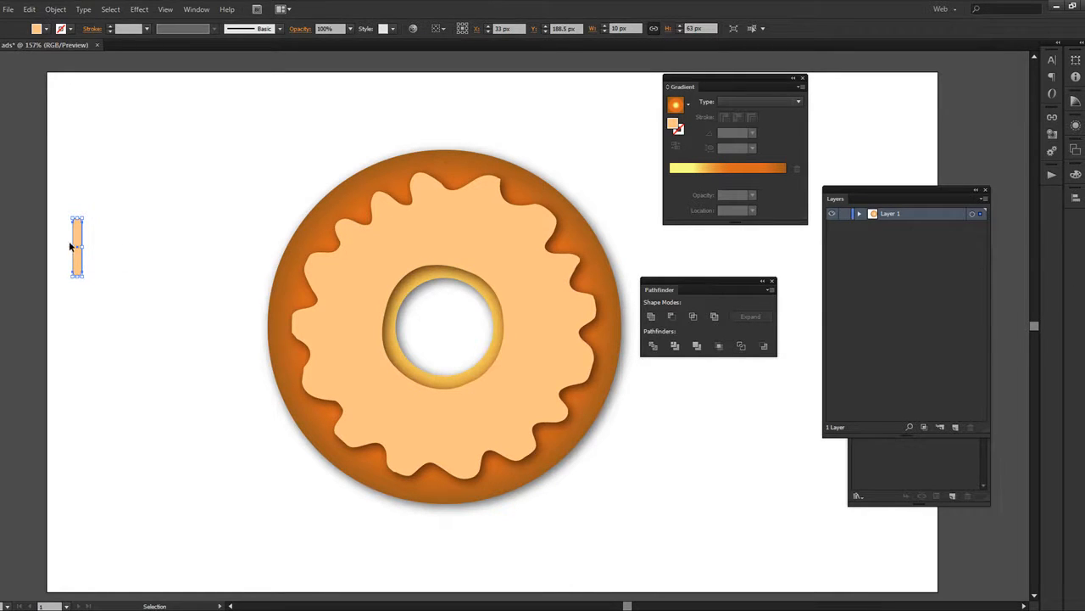
pyautogui.moveTo(81, 240); pyautogui.dragTo(94, 246)
# Change the small rounded rectangle's fill colour to bright red.
pyautogui.doubleClick(3, 416)
pyautogui.click(953, 270)
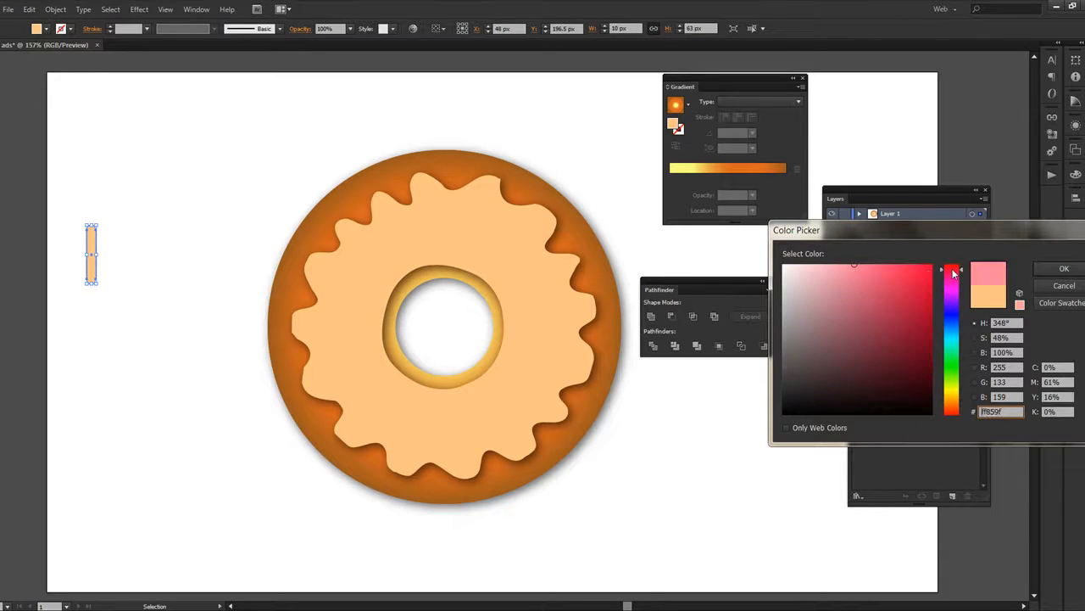
pyautogui.moveTo(924, 273); pyautogui.dragTo(960, 257)
pyautogui.click(1060, 269)
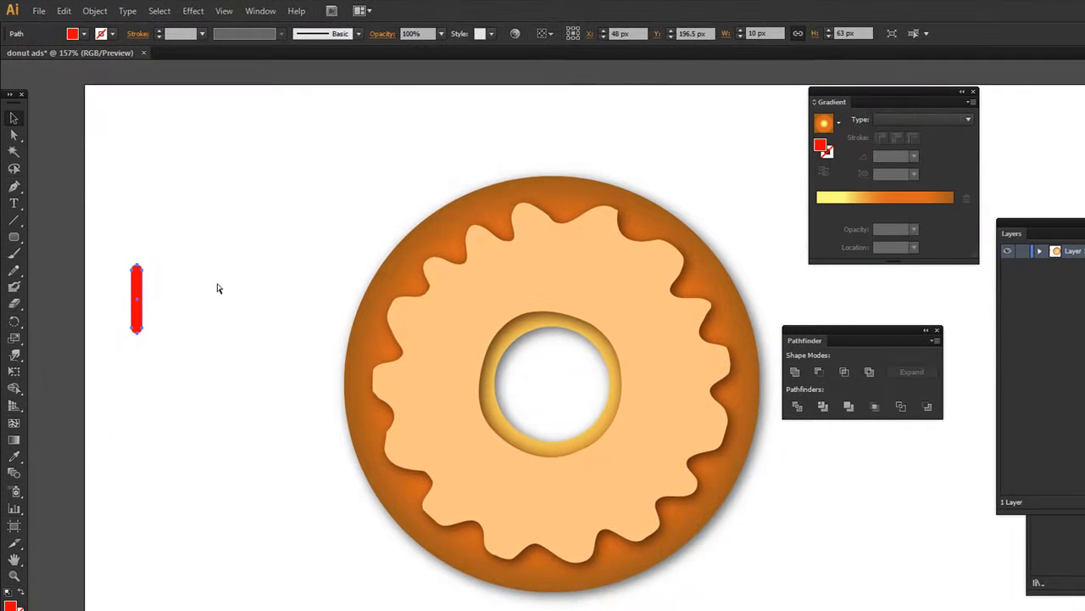
# Add a Screen-mode inner glow to the red rounded rectangle's fill, with preview on and the glow starting from the center.
pyautogui.hotkey('ctrl', '+')
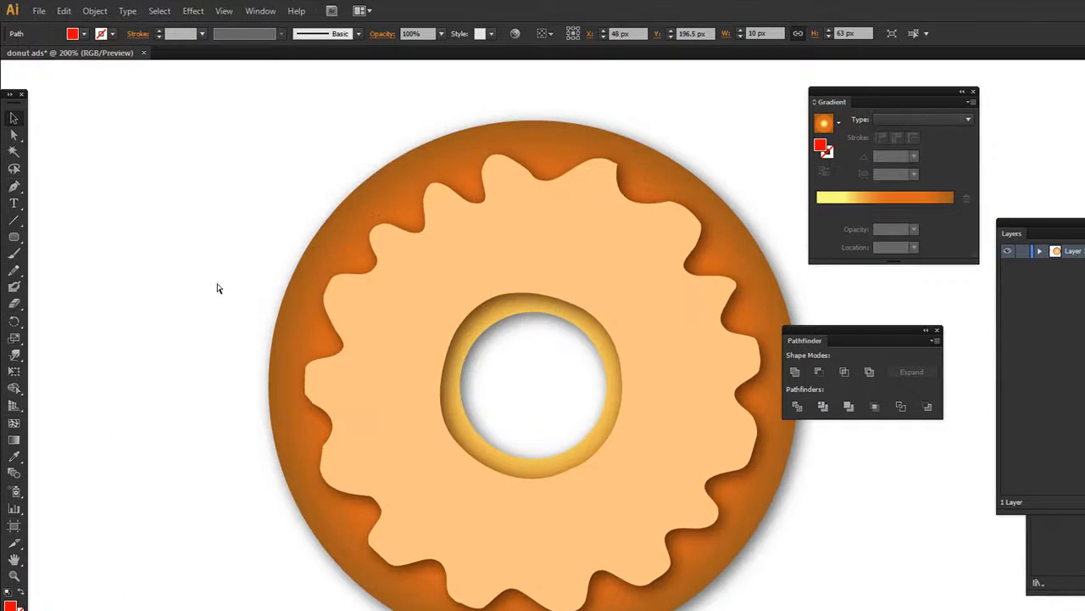
pyautogui.moveTo(69, 293); pyautogui.dragTo(319, 350)
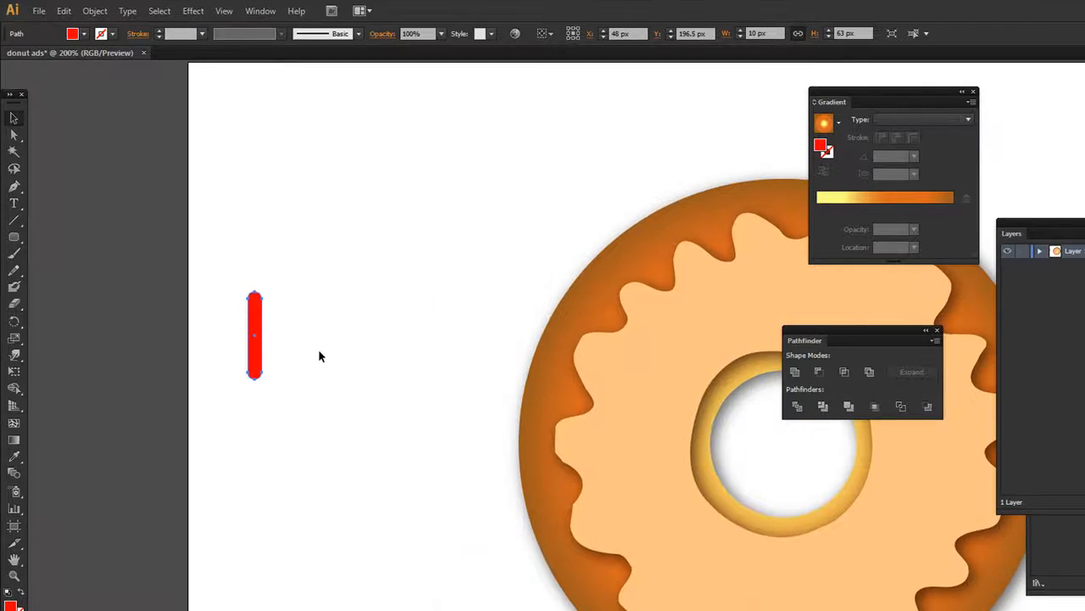
pyautogui.hotkey('ctrl', '+')
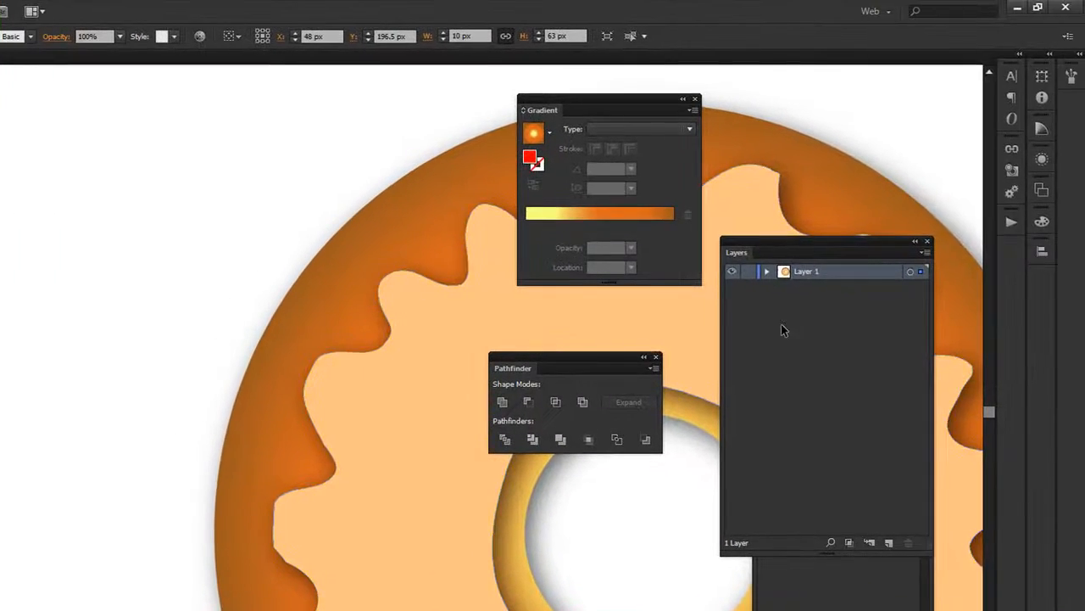
pyautogui.click(1041, 161)
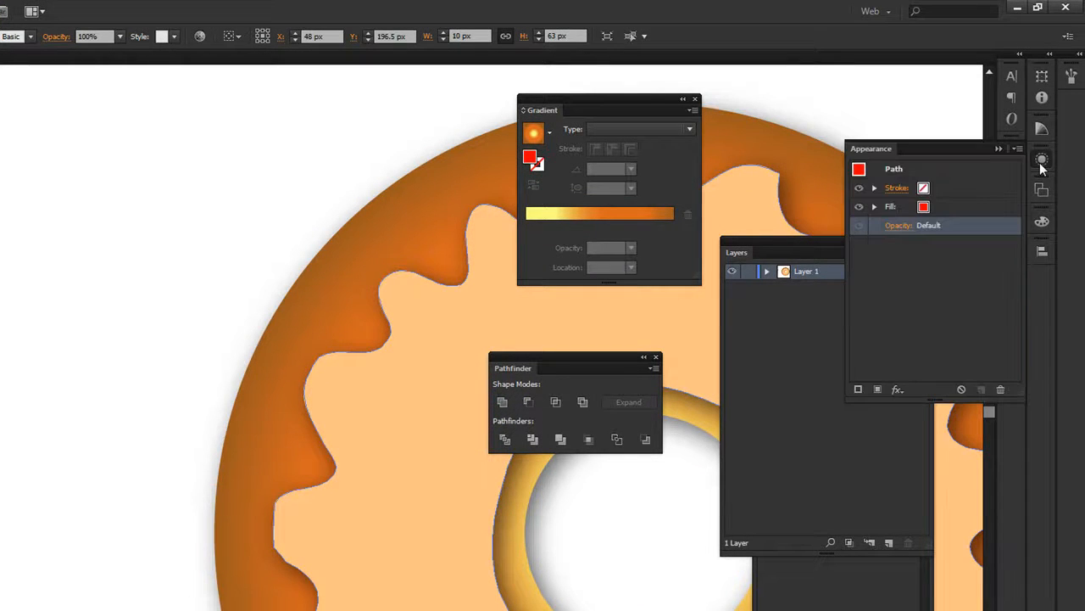
pyautogui.click(947, 207)
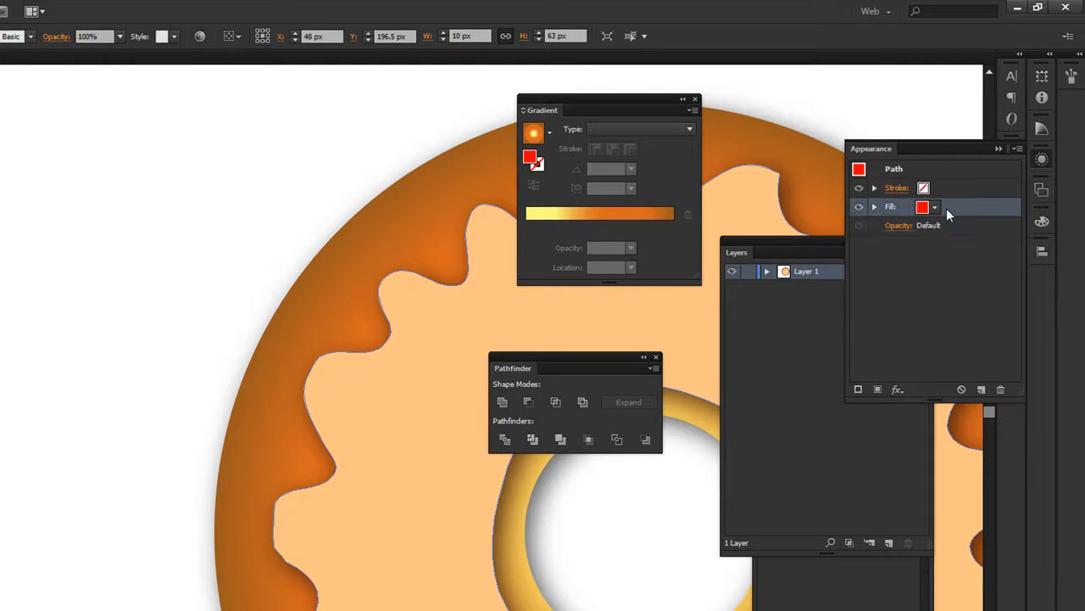
pyautogui.click(904, 390)
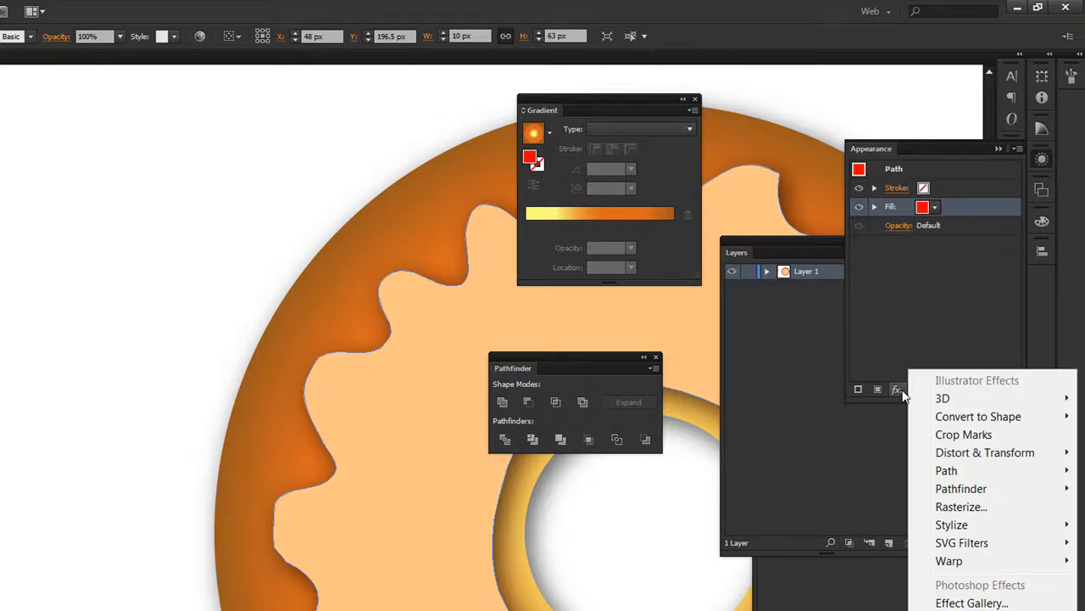
pyautogui.moveTo(963, 528)
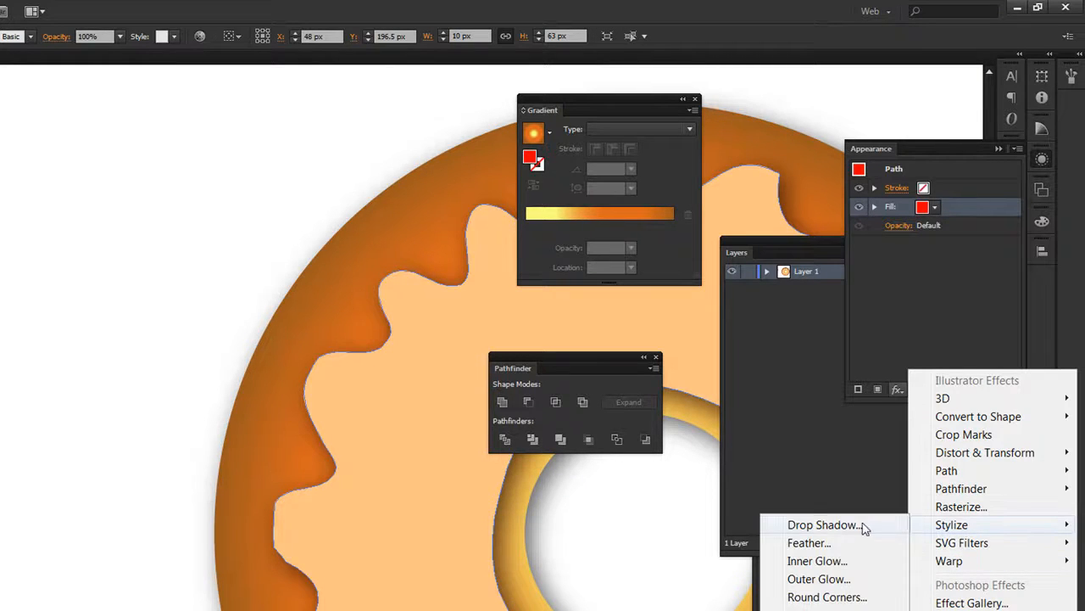
pyautogui.click(817, 561)
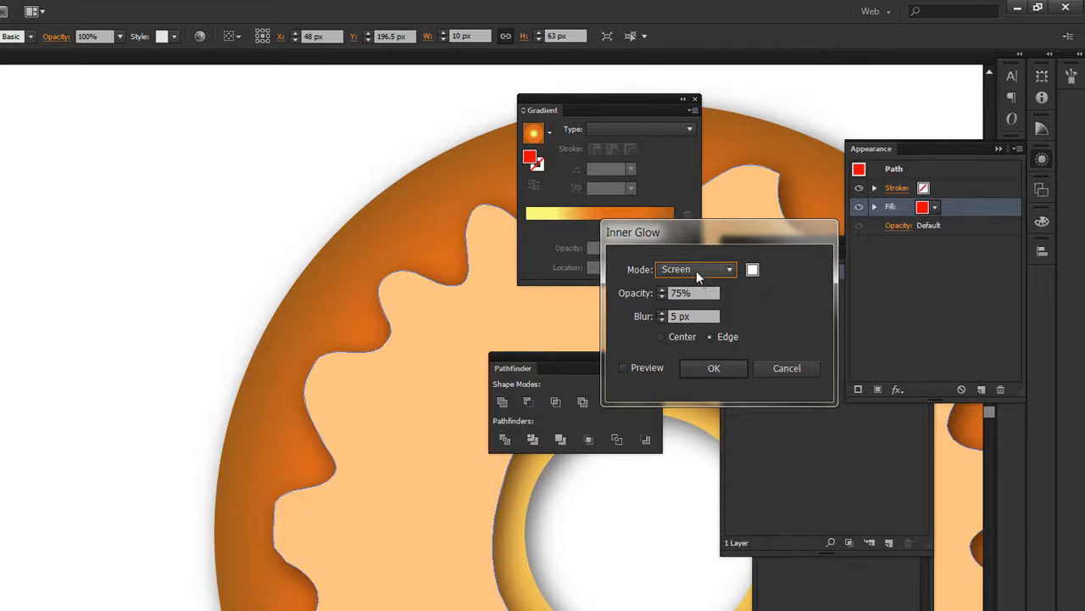
pyautogui.click(641, 370)
pyautogui.click(662, 338)
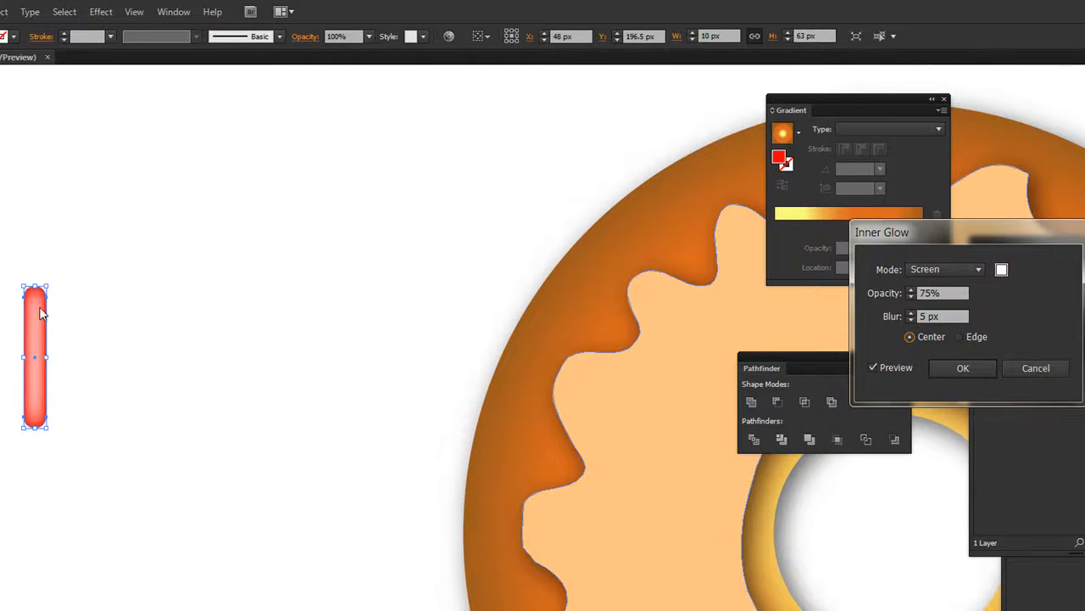
# Set the inner glow's blur to 4.6 px and its opacity to 70%, and apply it.
pyautogui.click(952, 315)
pyautogui.scroll(-4, 953, 315)
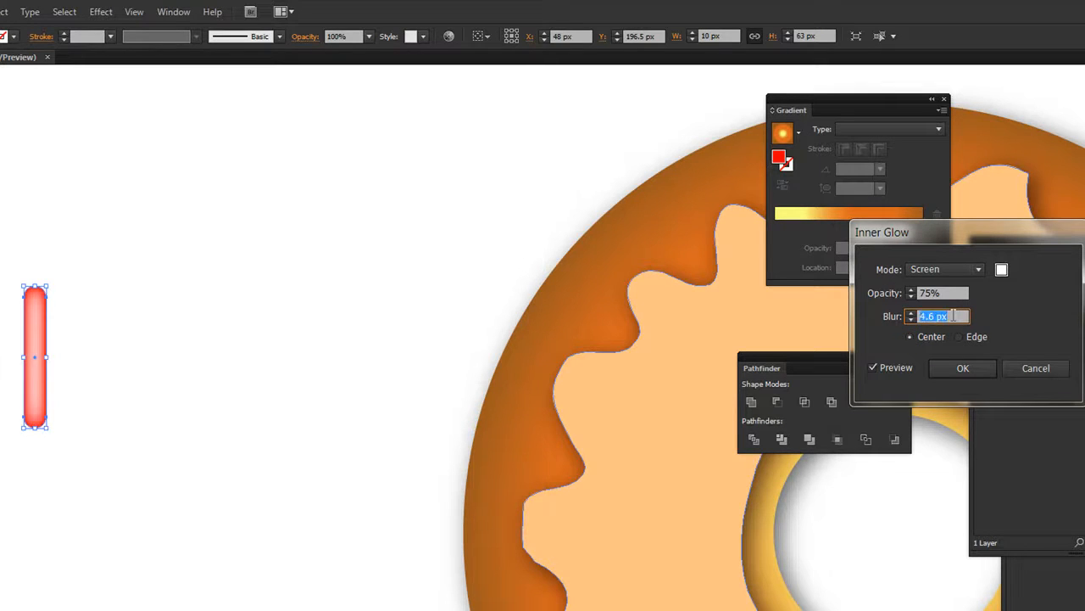
pyautogui.click(954, 292)
pyautogui.scroll(-4, 954, 291)
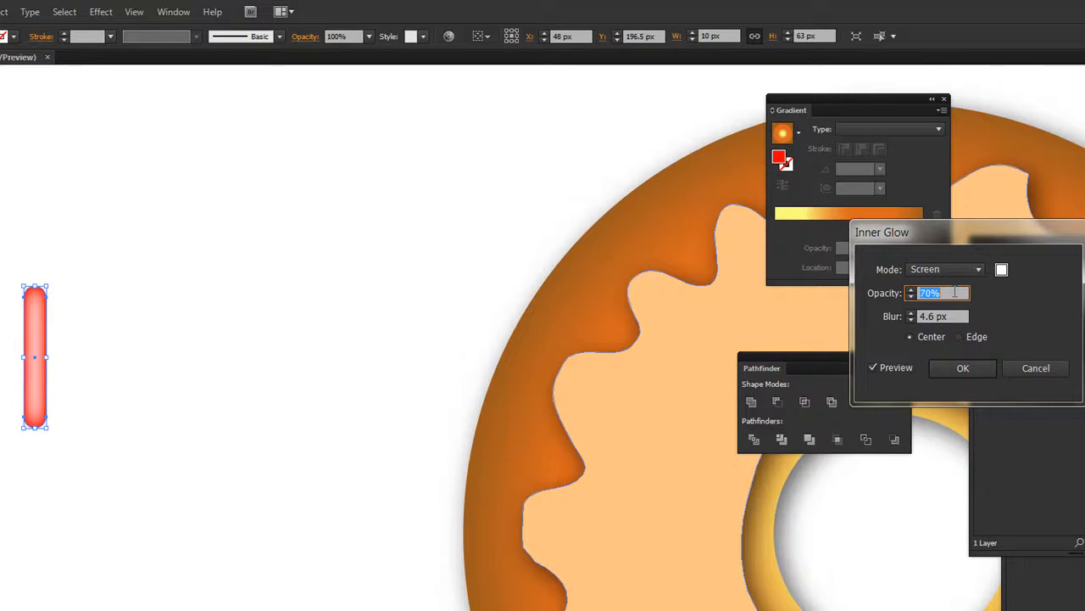
pyautogui.click(963, 369)
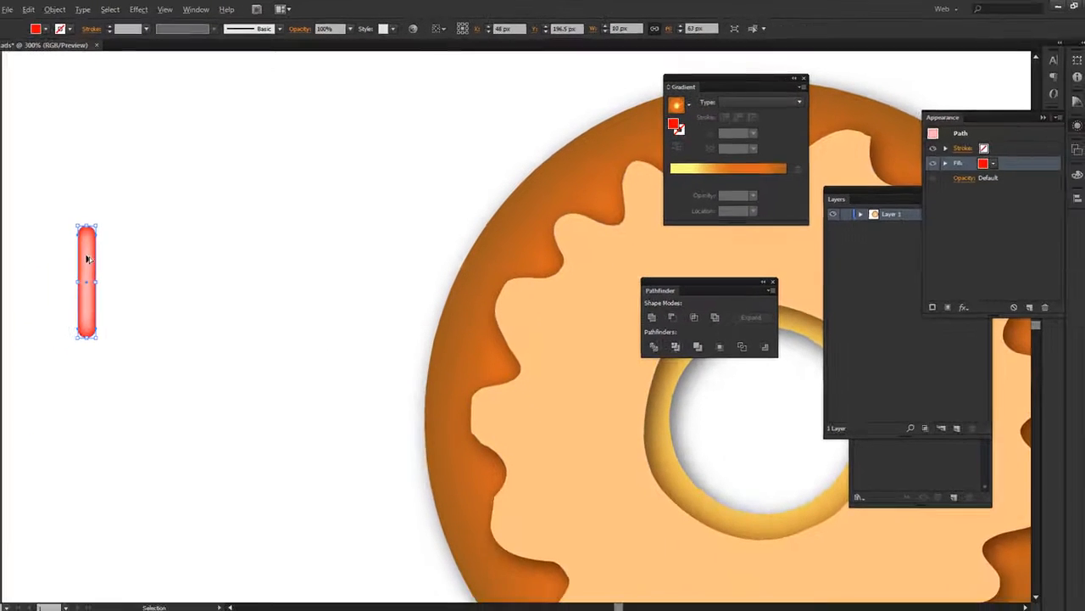
# Make three copies of the glowing red sprinkle just beside the original, one above another, each rotated to a different angle.
pyautogui.moveTo(47, 329); pyautogui.dragTo(72, 329)
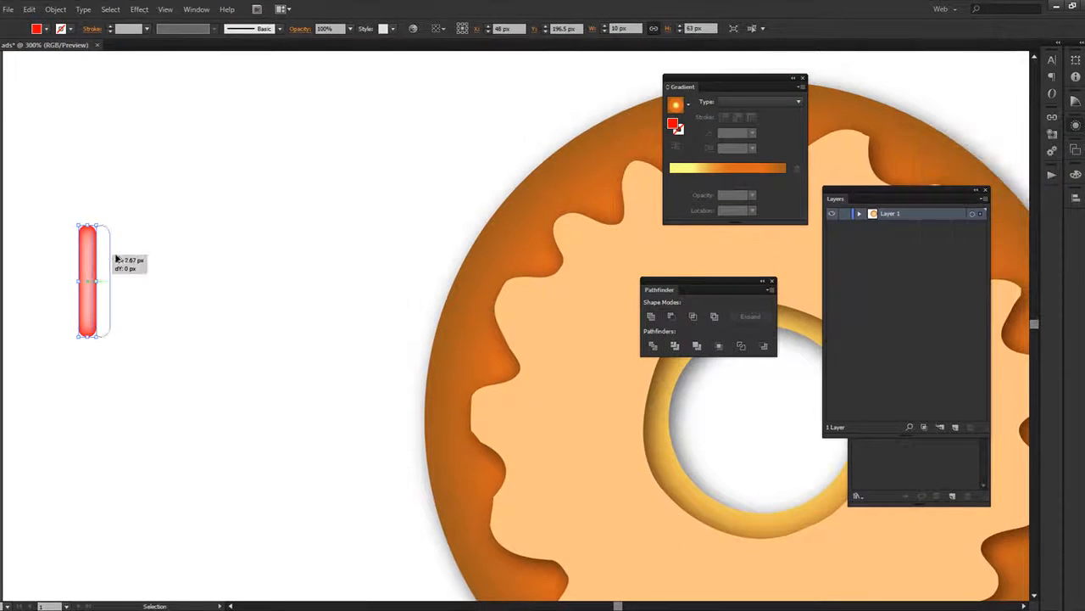
pyautogui.moveTo(117, 257); pyautogui.dragTo(126, 257)
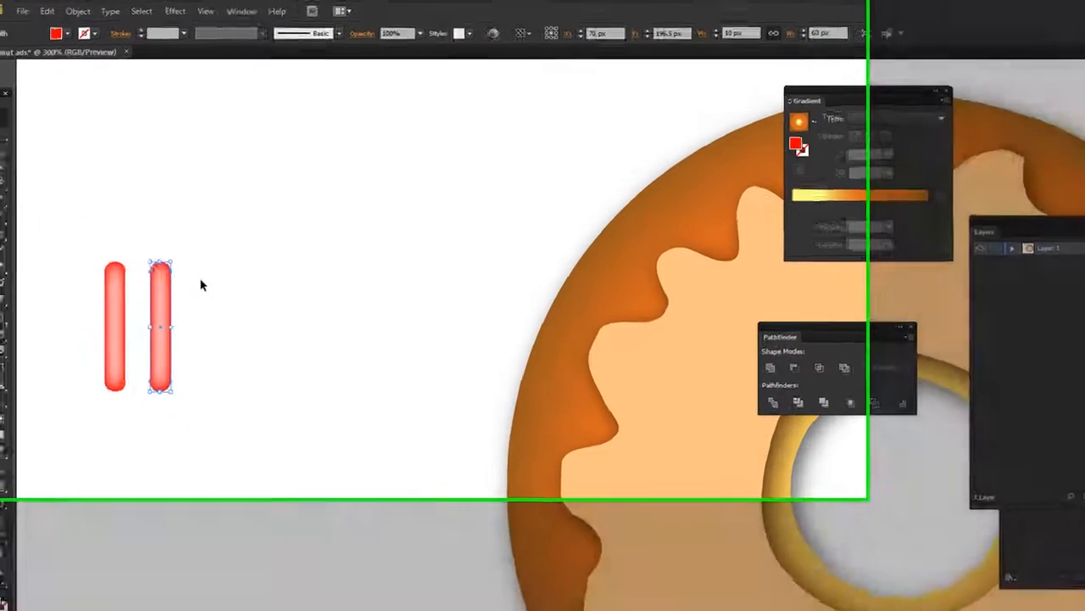
pyautogui.moveTo(139, 219); pyautogui.dragTo(169, 246)
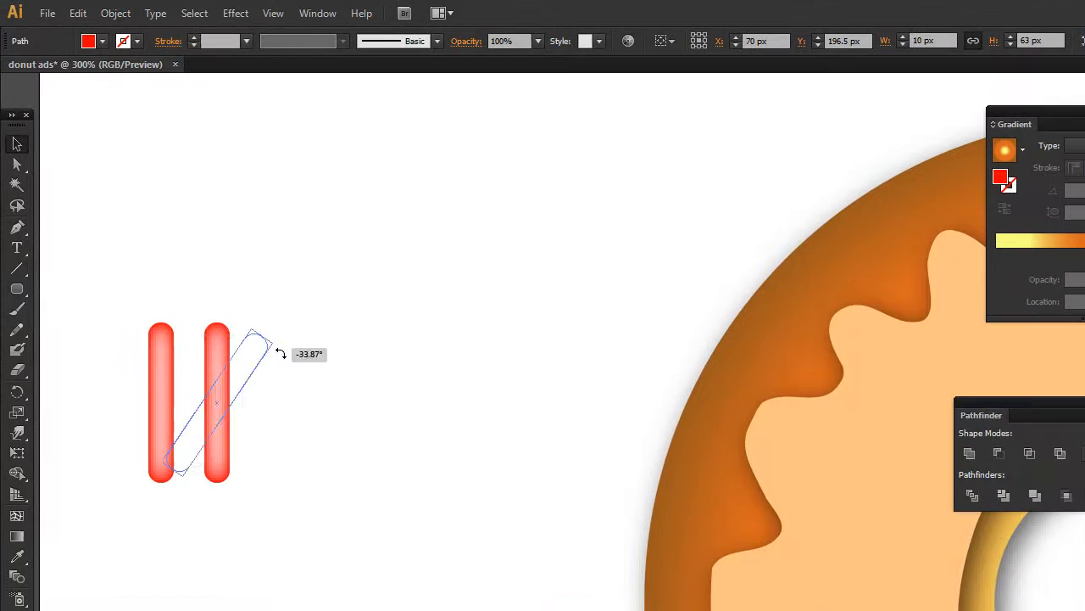
pyautogui.moveTo(281, 353); pyautogui.dragTo(266, 217)
pyautogui.moveTo(265, 299); pyautogui.dragTo(268, 488)
pyautogui.moveTo(296, 419); pyautogui.dragTo(319, 441)
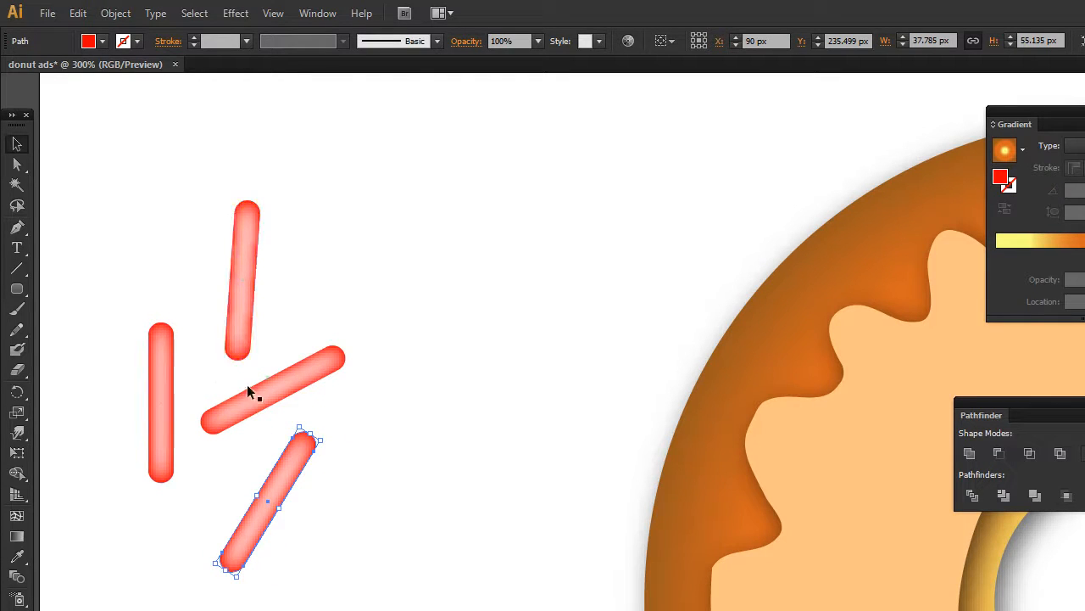
# Add two more sprinkle copies beside the middle tilted one: a steep one to its right and a nearly horizontal one above at about X 125, Y 146.5 px.
pyautogui.moveTo(307, 386); pyautogui.dragTo(468, 383)
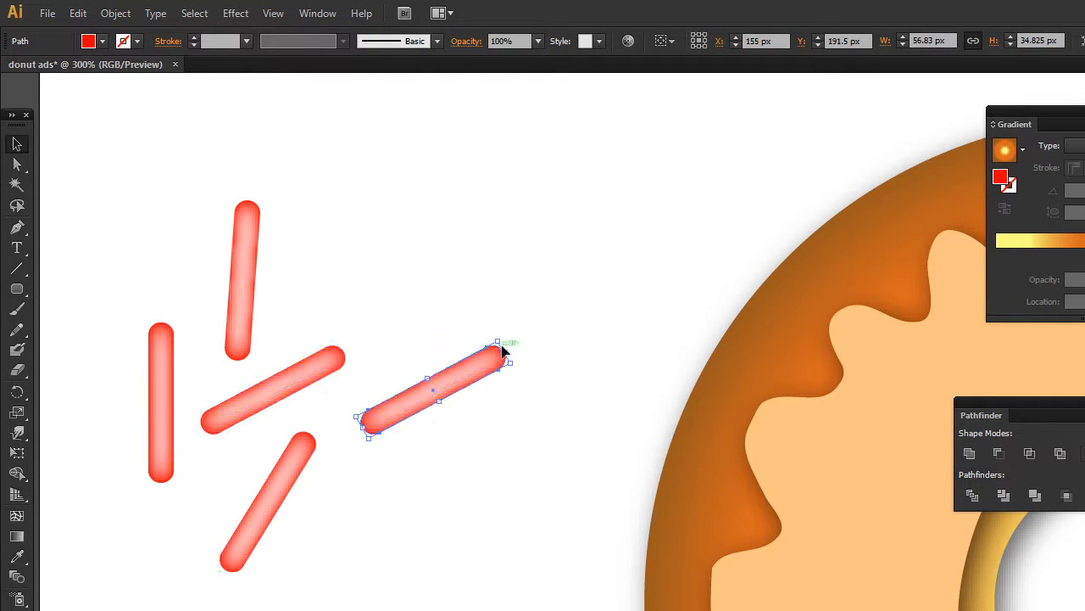
pyautogui.moveTo(506, 340); pyautogui.dragTo(399, 416)
pyautogui.click(289, 387)
pyautogui.moveTo(397, 365); pyautogui.dragTo(330, 235)
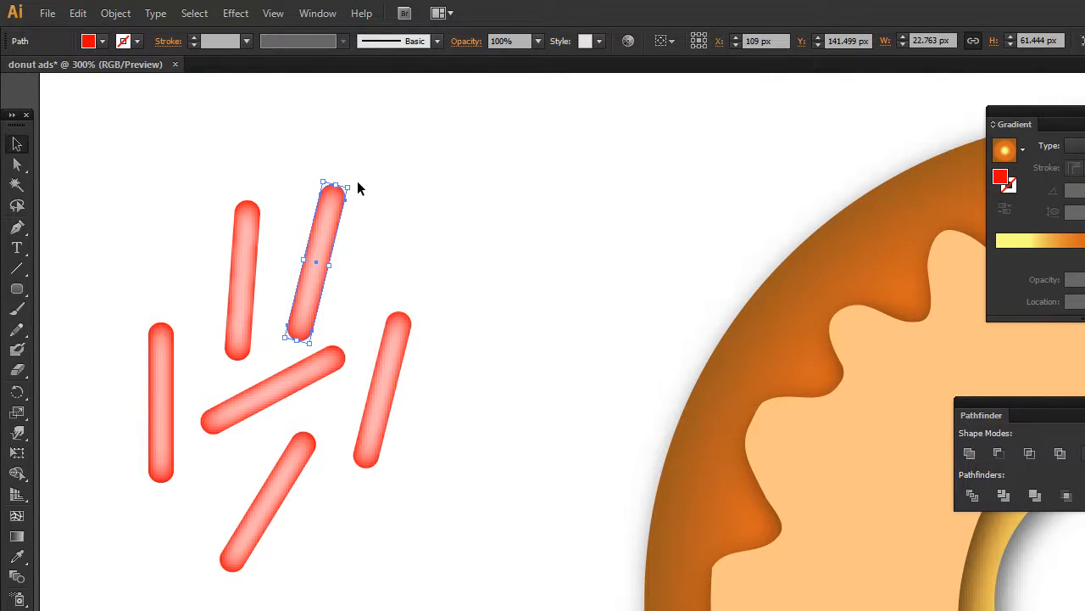
pyautogui.moveTo(356, 183); pyautogui.dragTo(407, 274)
# Copy the nearly horizontal sprinkle to the far right of the group and rotate the copy until it stands almost upright.
pyautogui.click(301, 383)
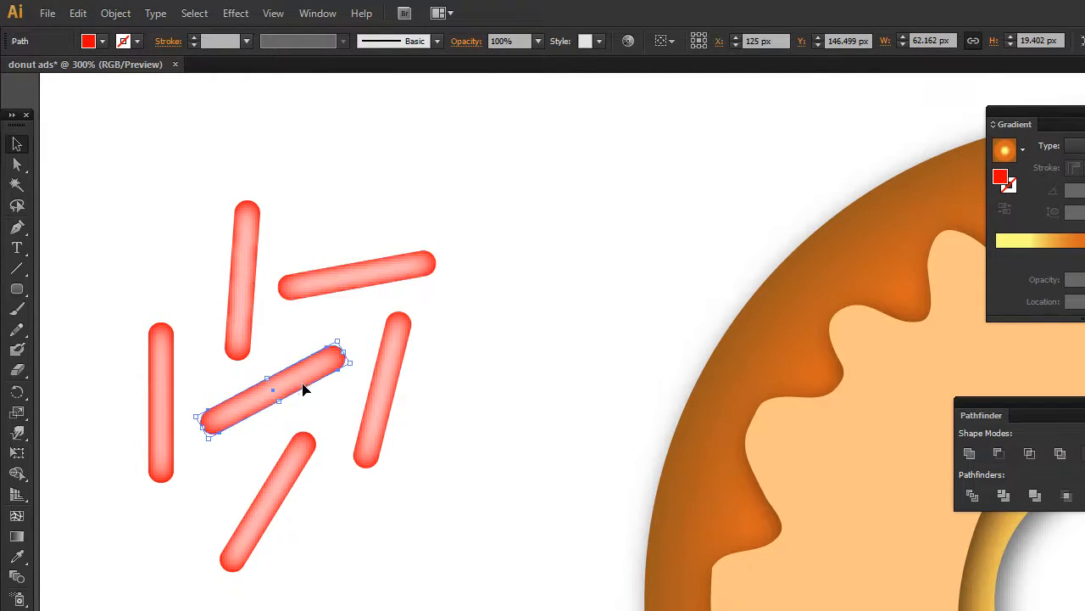
pyautogui.click(323, 276)
pyautogui.moveTo(322, 276); pyautogui.dragTo(483, 387)
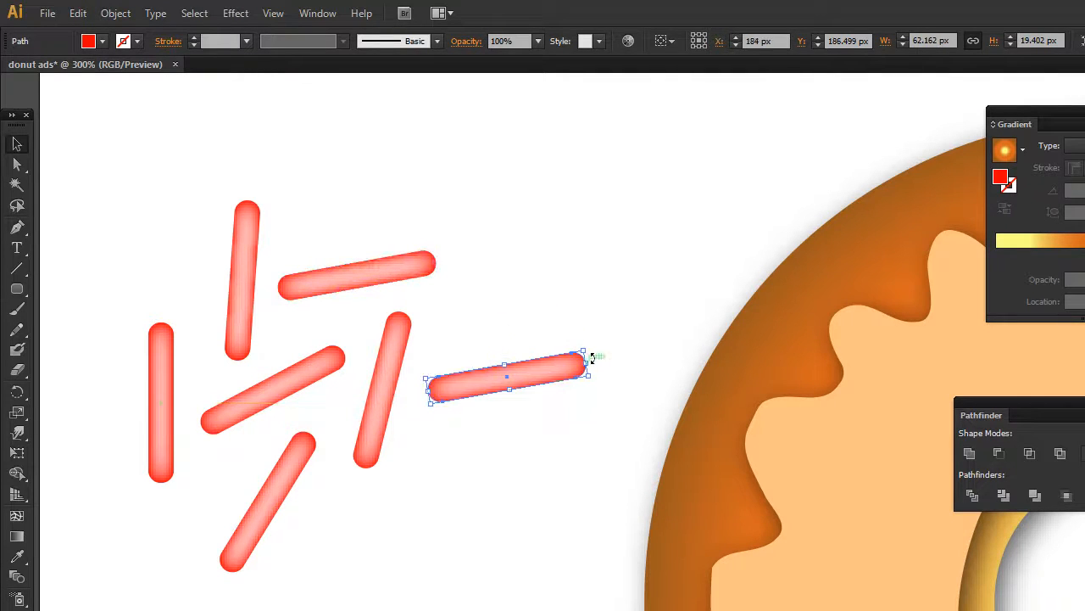
pyautogui.moveTo(591, 356); pyautogui.dragTo(490, 302)
pyautogui.click(516, 295)
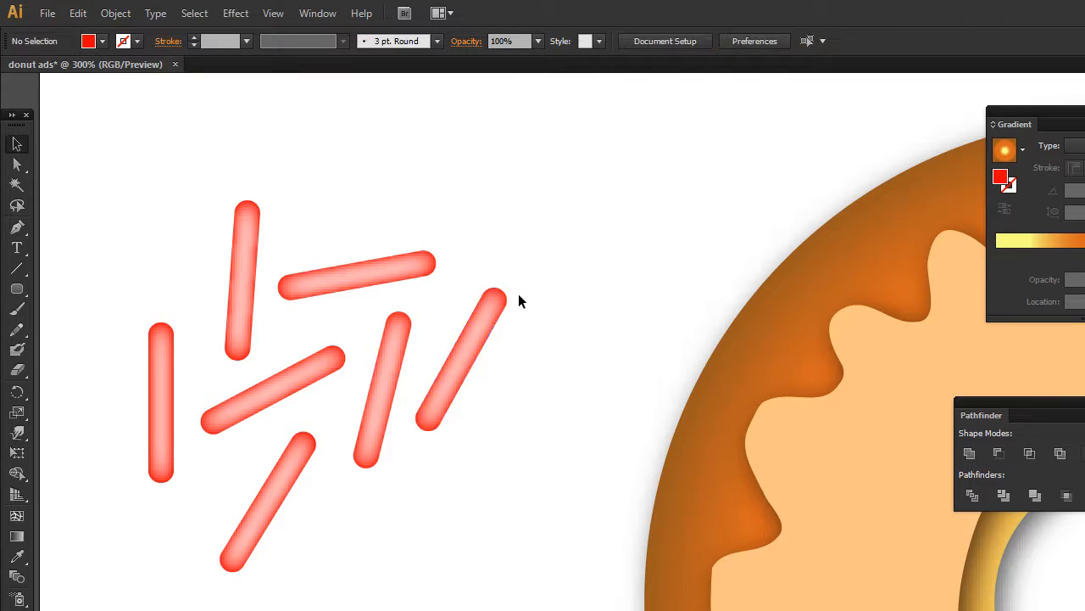
pyautogui.click(497, 307)
pyautogui.moveTo(514, 296); pyautogui.dragTo(494, 284)
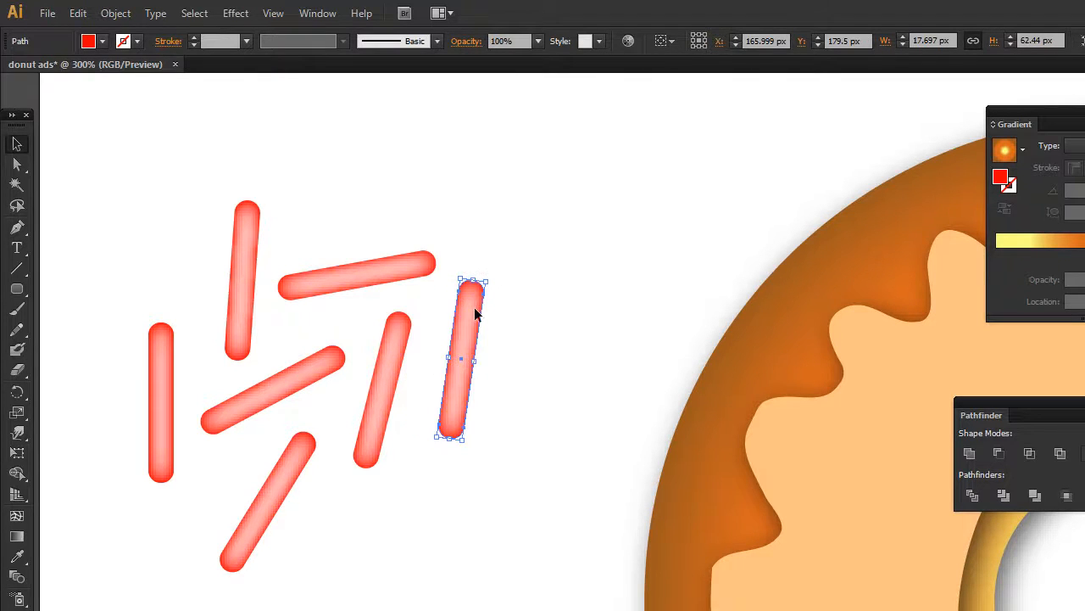
# Shift the leftmost upright sprinkle 5 px left to X 43 px and tilt it clockwise.
pyautogui.click(161, 392)
pyautogui.moveTo(162, 392); pyautogui.dragTo(149, 393)
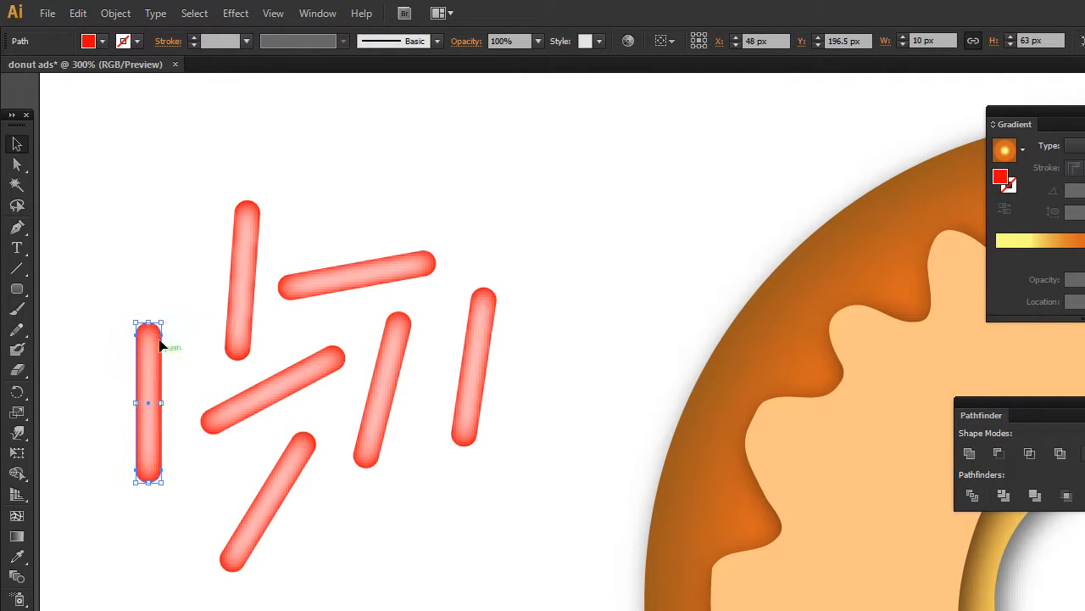
pyautogui.moveTo(164, 315); pyautogui.dragTo(189, 347)
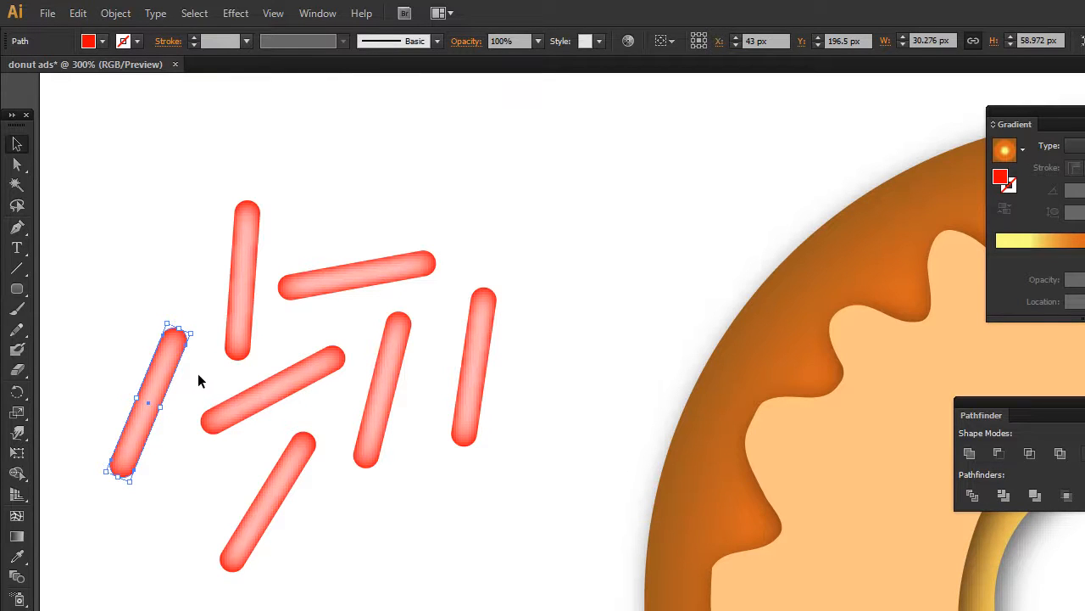
# Change the fill of the uppermost, nearly upright sprinkle to yellow, #fff200.
pyautogui.click(241, 284)
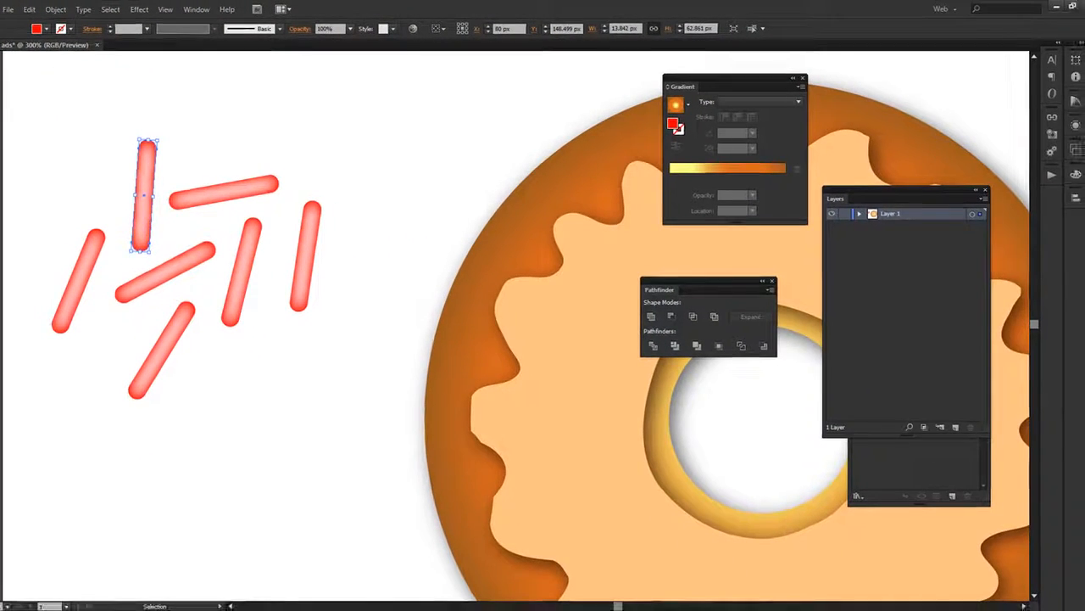
pyautogui.doubleClick(7, 519)
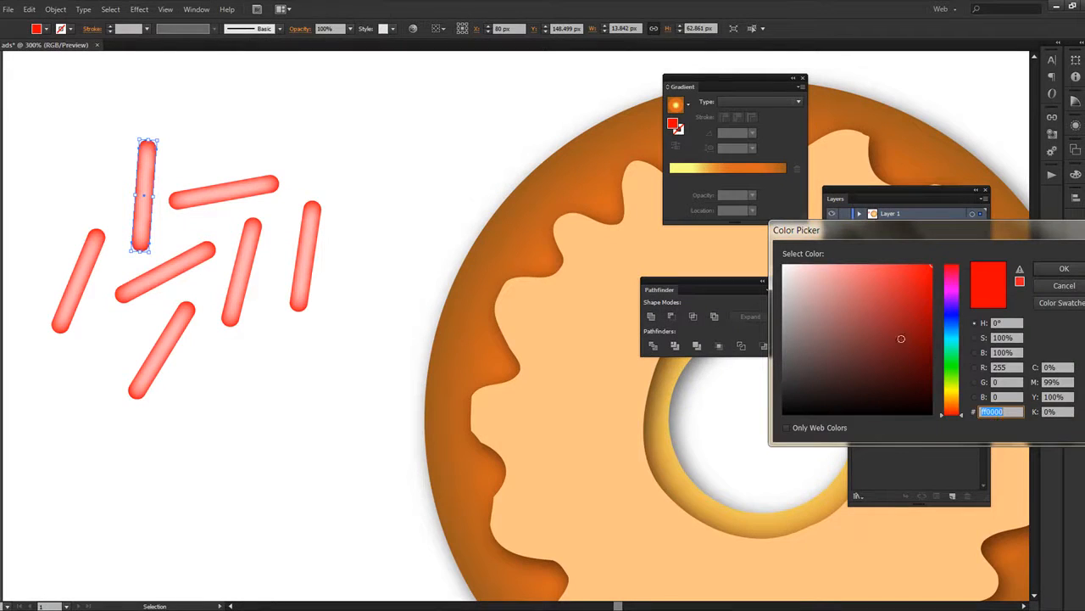
pyautogui.click(960, 387)
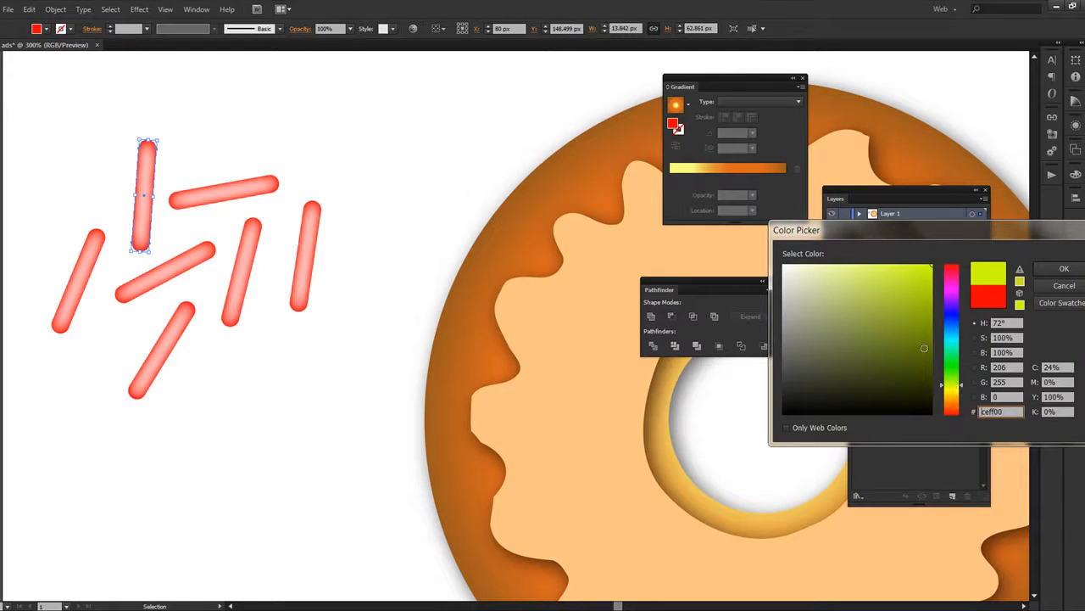
pyautogui.click(1064, 268)
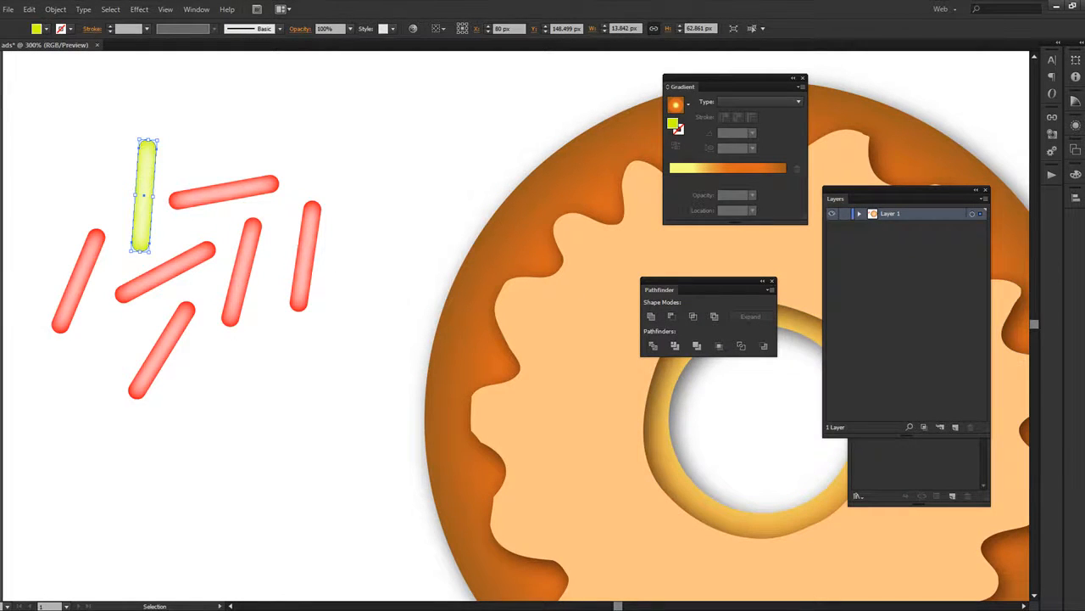
pyautogui.doubleClick(4, 515)
pyautogui.moveTo(964, 386); pyautogui.dragTo(963, 392)
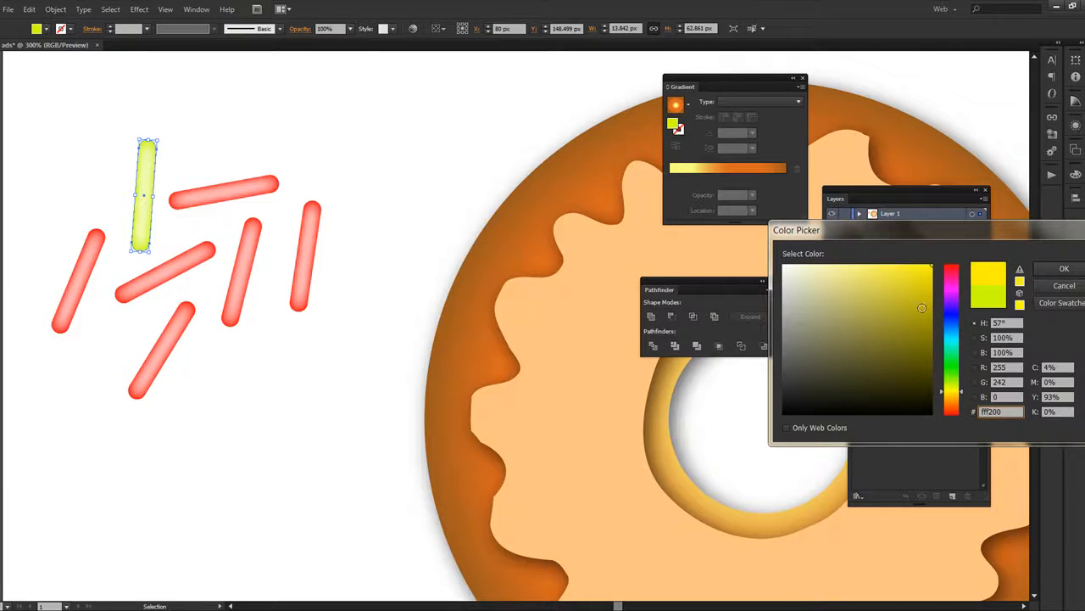
pyautogui.click(1051, 269)
# Change the fill of the nearly horizontal sprinkle to pure blue.
pyautogui.click(230, 201)
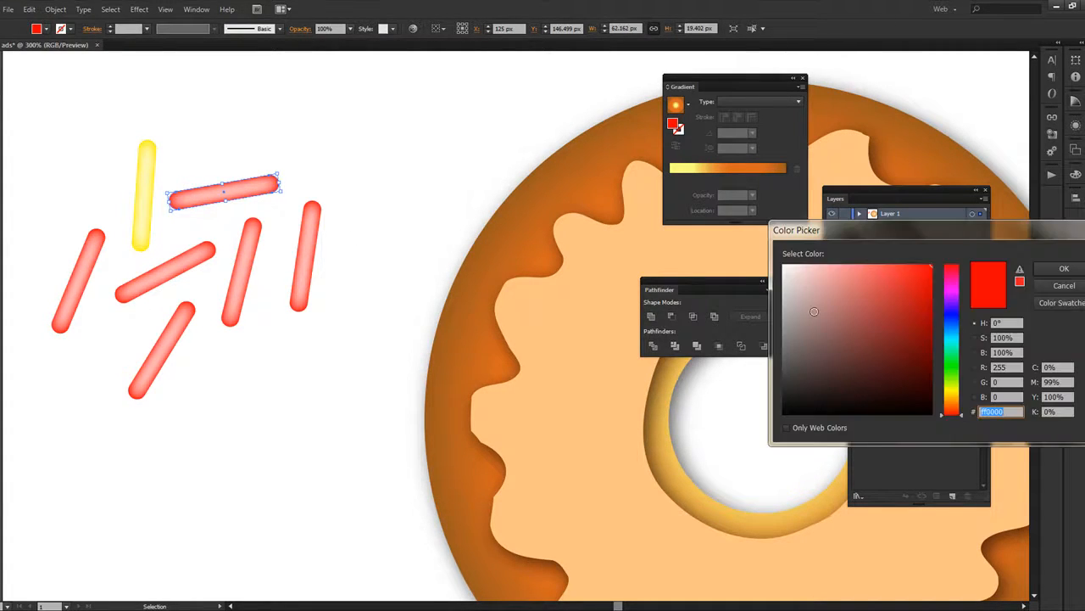
pyautogui.click(953, 314)
pyautogui.click(1064, 268)
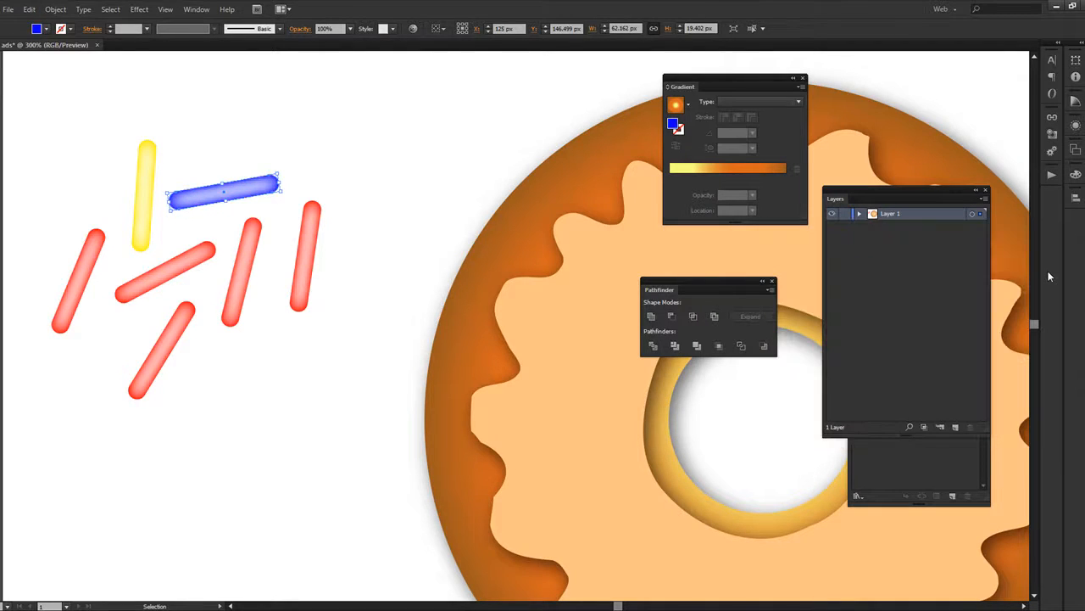
# Change the fill of the tilted sprinkle in the middle of the group to cyan, #00ffec.
pyautogui.click(188, 270)
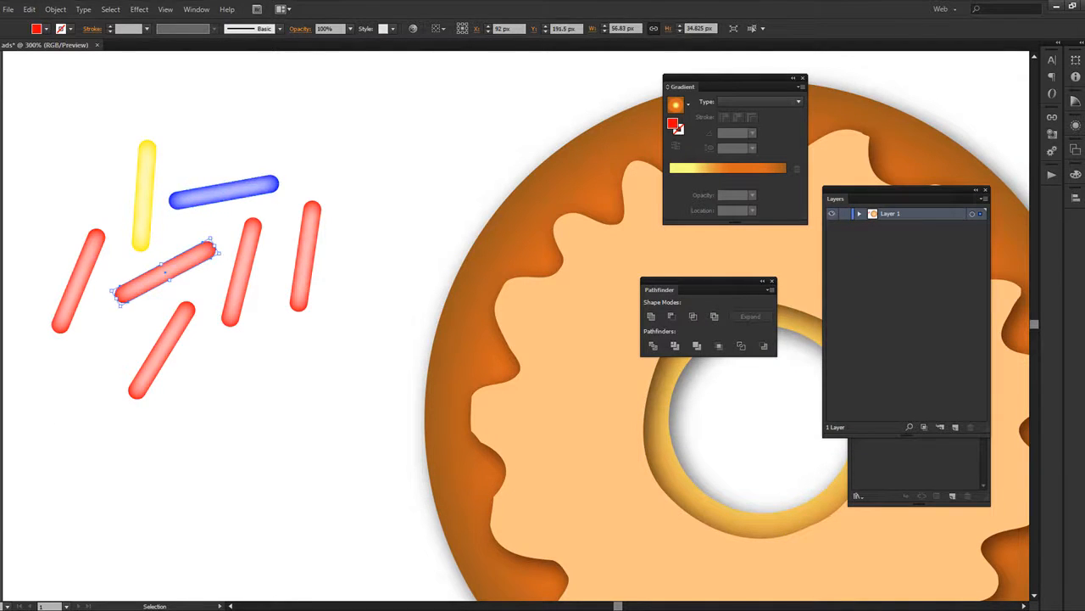
pyautogui.click(953, 344)
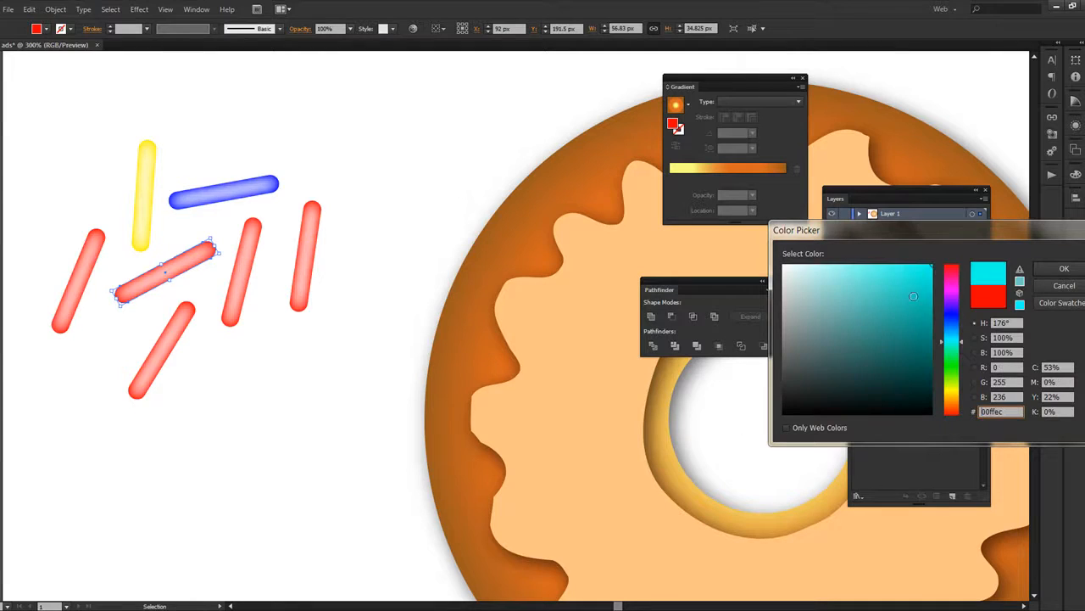
pyautogui.click(1064, 268)
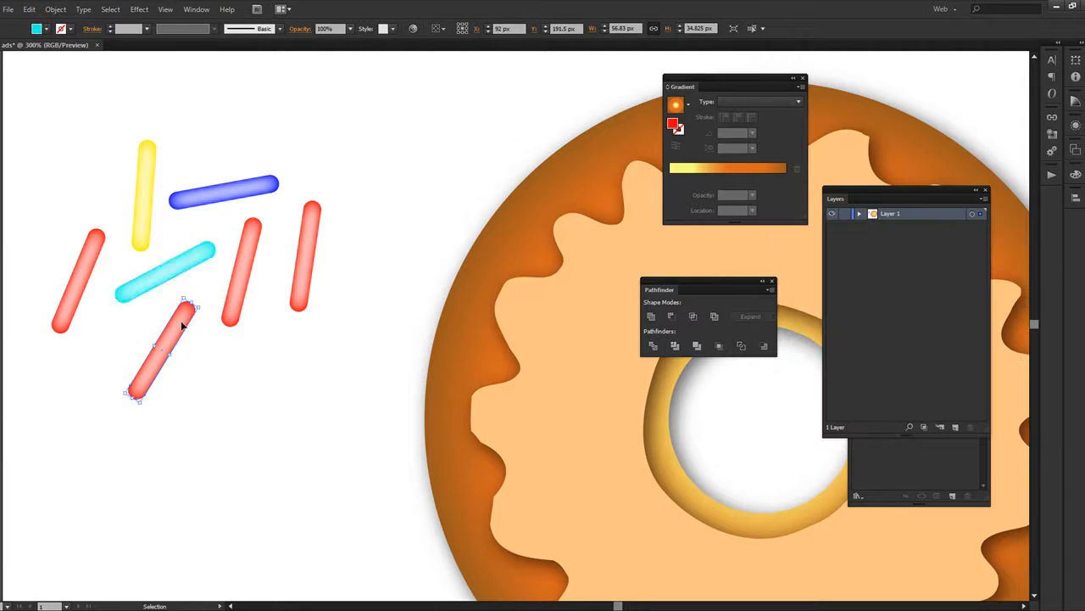
pyautogui.doubleClick(182, 312)
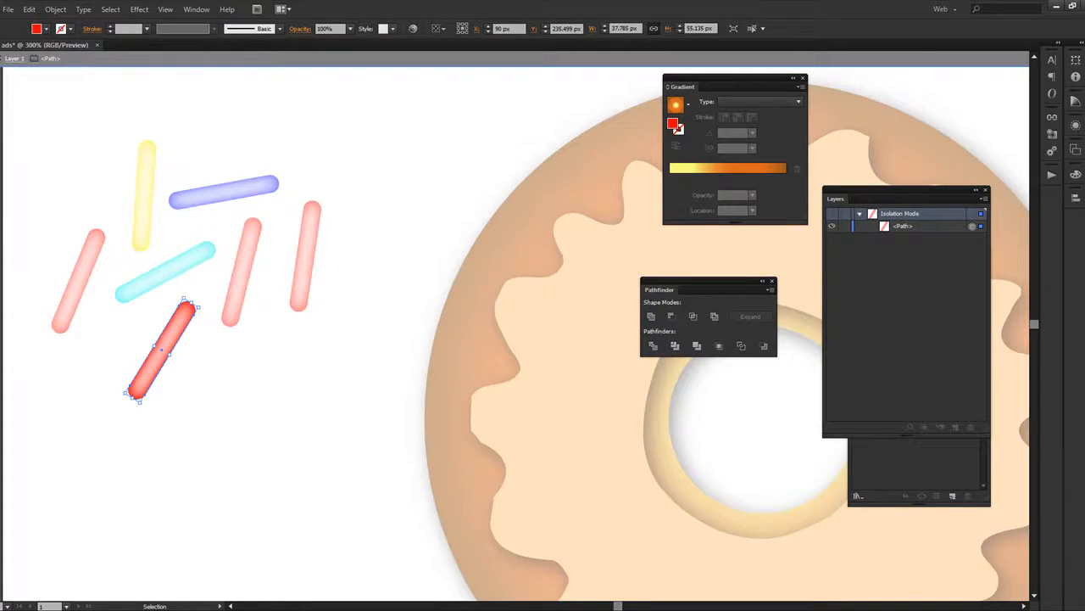
pyautogui.press('Escape')
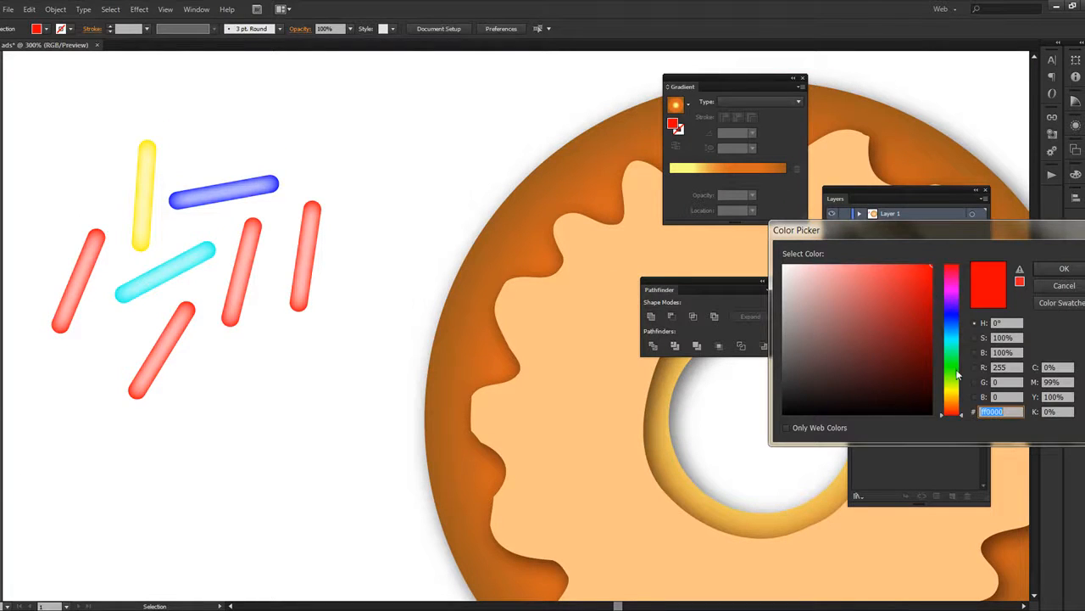
pyautogui.click(957, 374)
pyautogui.click(929, 311)
pyautogui.click(1064, 268)
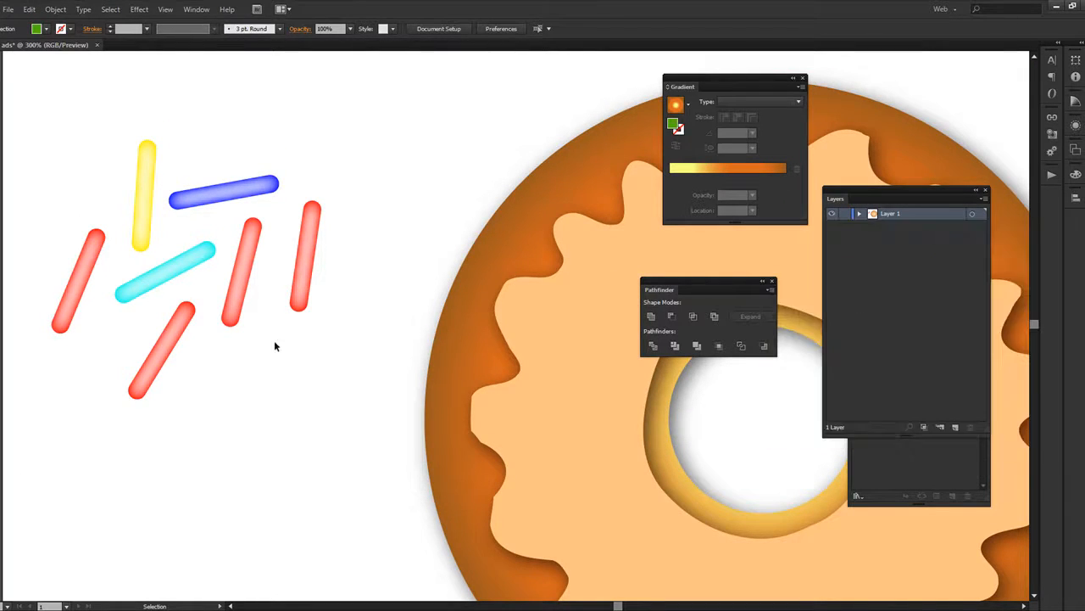
# Change the fill of the lowest tilted sprinkle, below the cyan one, to dark green.
pyautogui.click(178, 348)
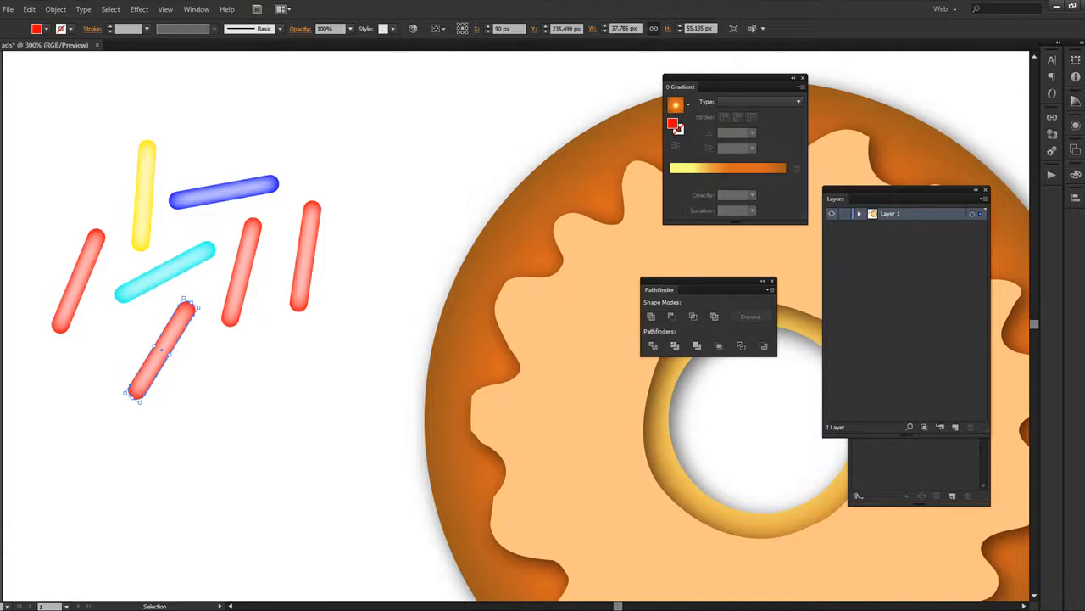
pyautogui.doubleClick(3, 534)
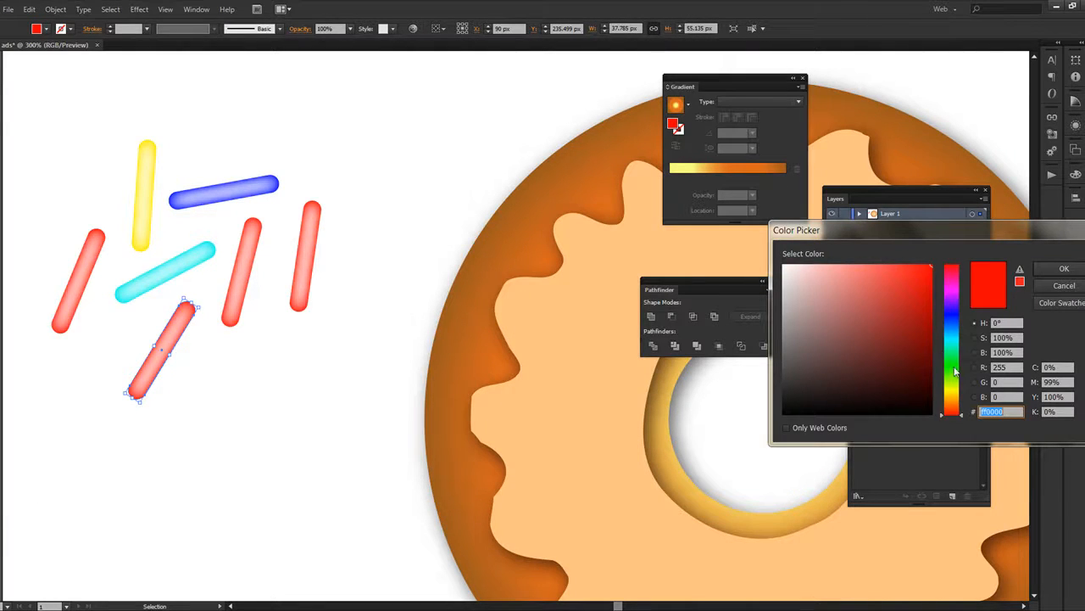
pyautogui.click(954, 367)
pyautogui.click(931, 331)
pyautogui.click(1064, 268)
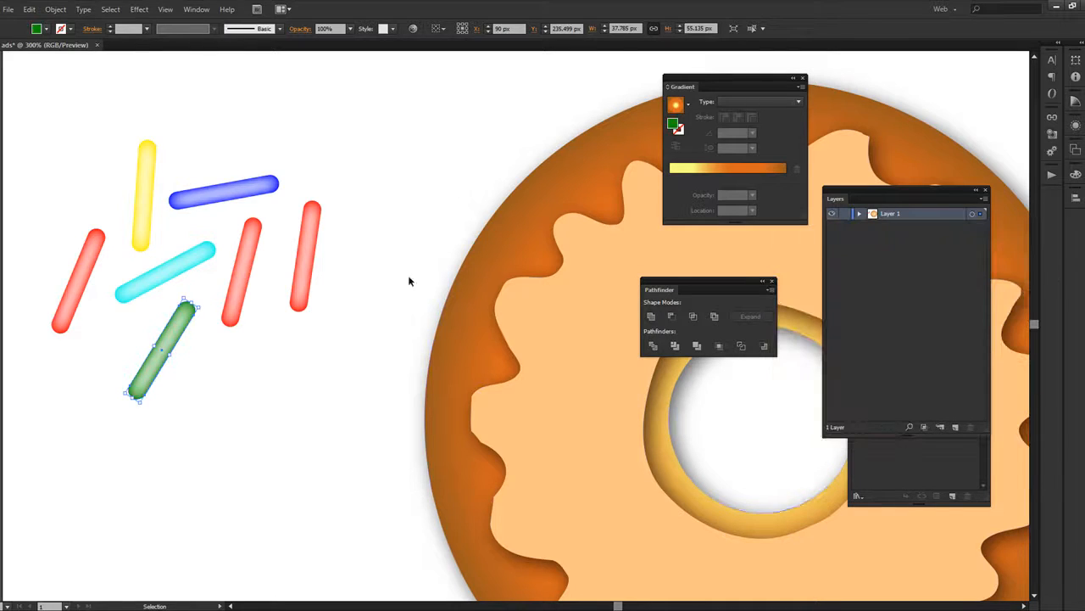
# Change the fill of the upright red sprinkle between the cyan and rightmost sprinkles to pinkish red.
pyautogui.click(247, 268)
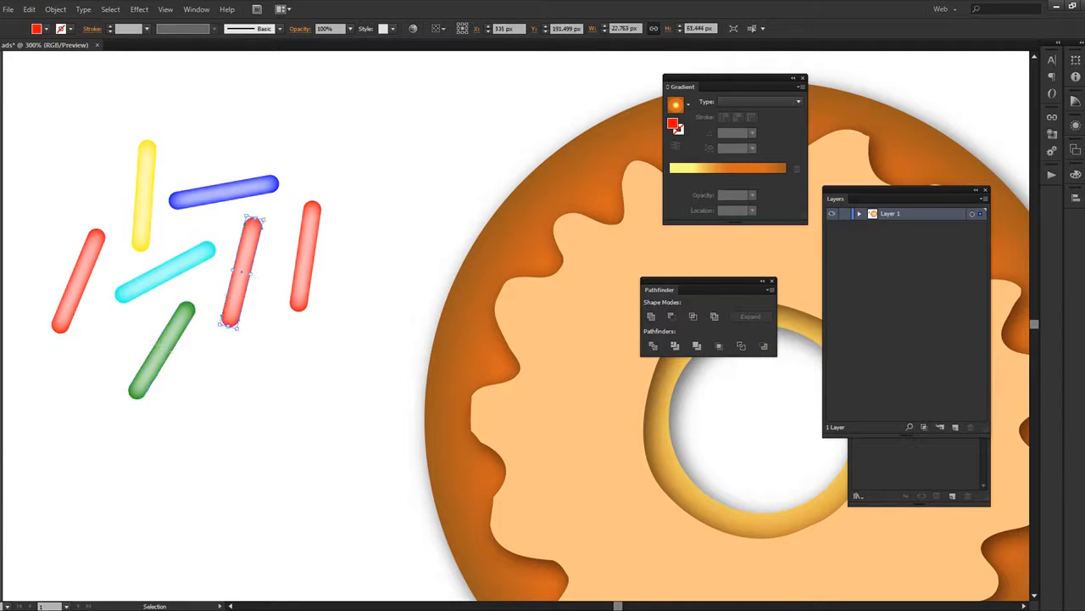
pyautogui.doubleClick(3, 534)
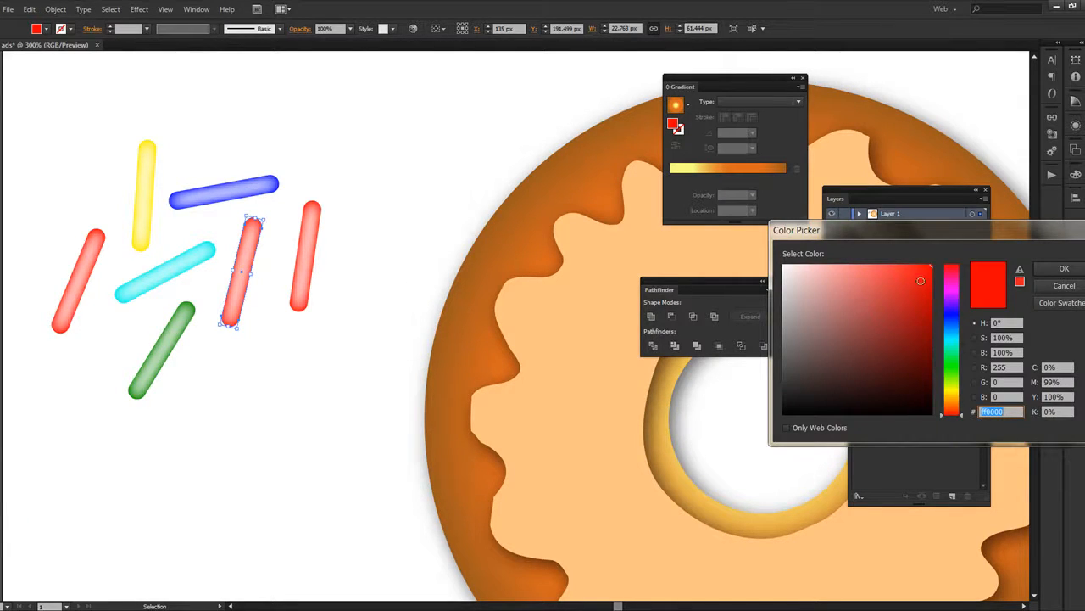
pyautogui.click(954, 273)
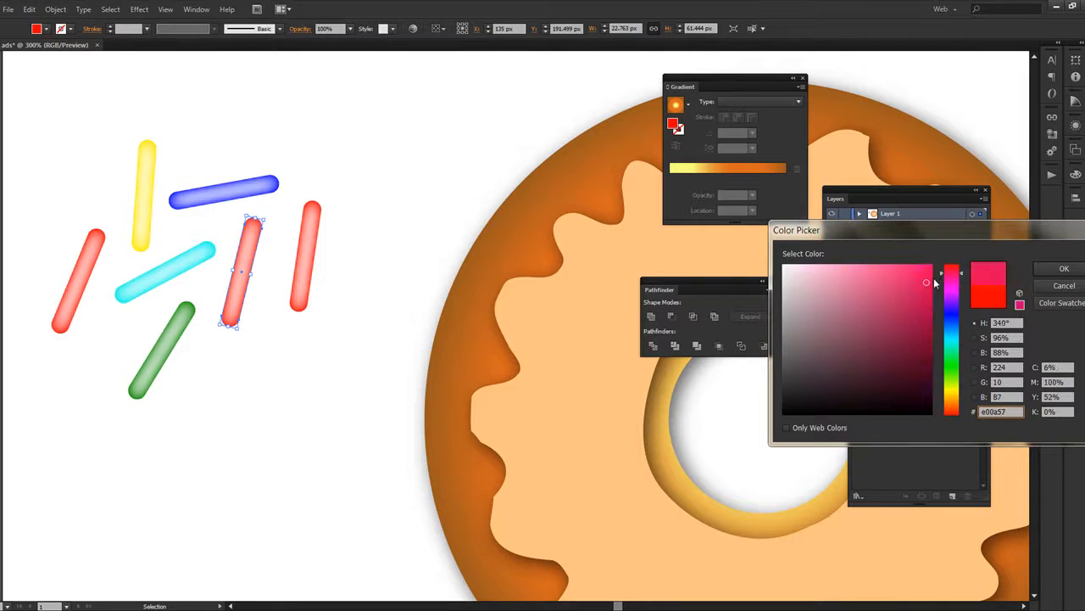
pyautogui.click(1055, 269)
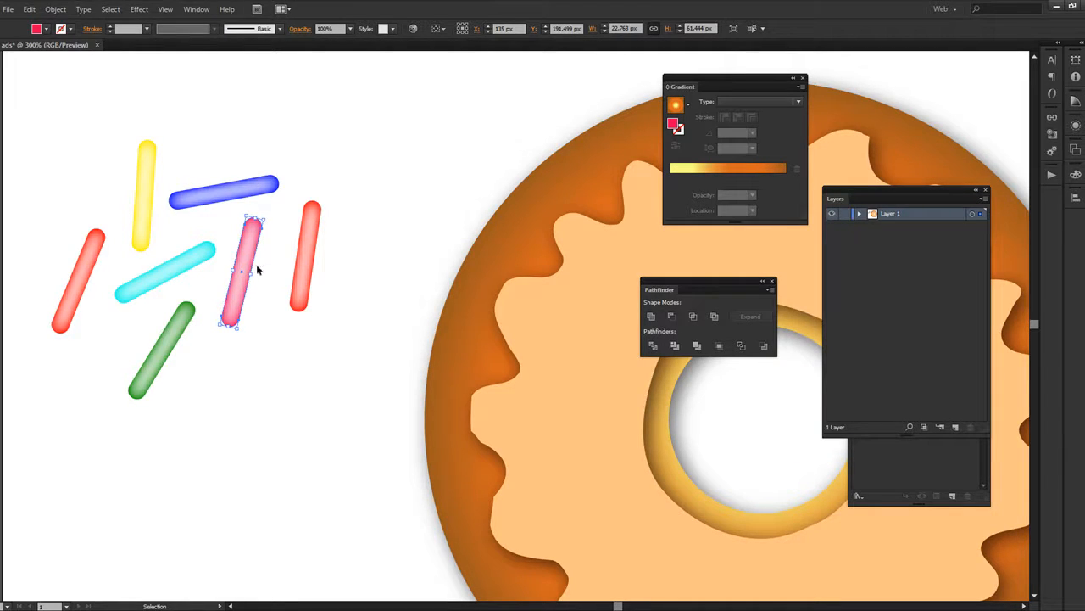
pyautogui.click(305, 250)
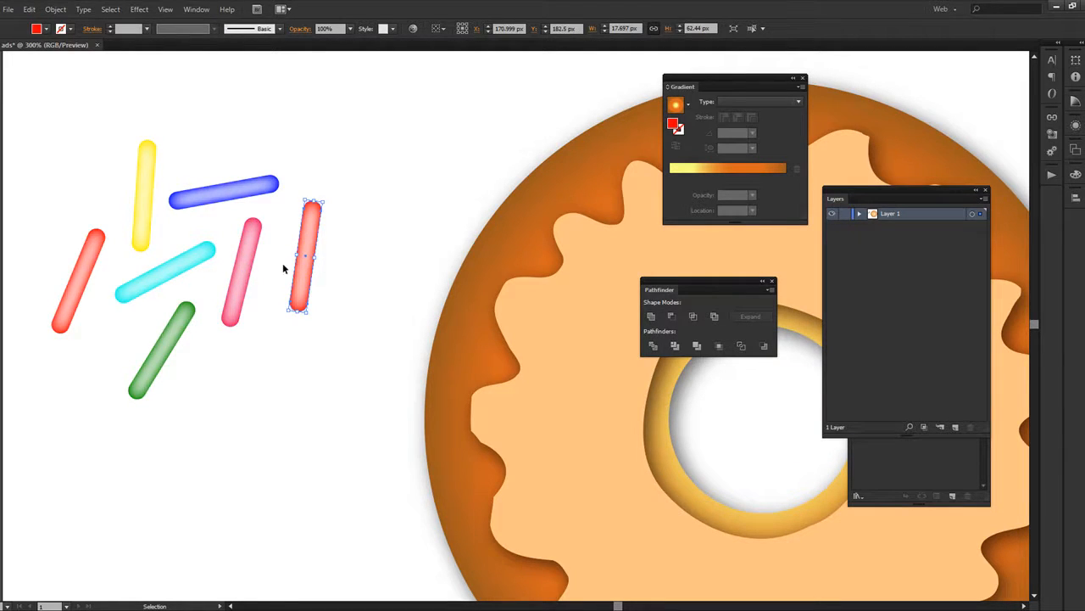
pyautogui.click(145, 188)
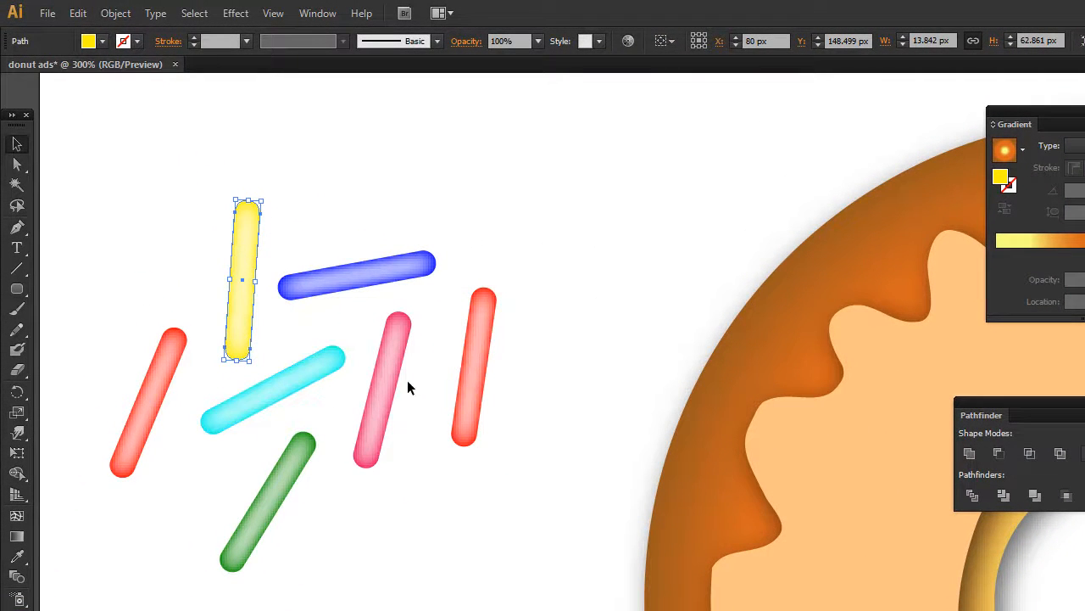
pyautogui.click(468, 370)
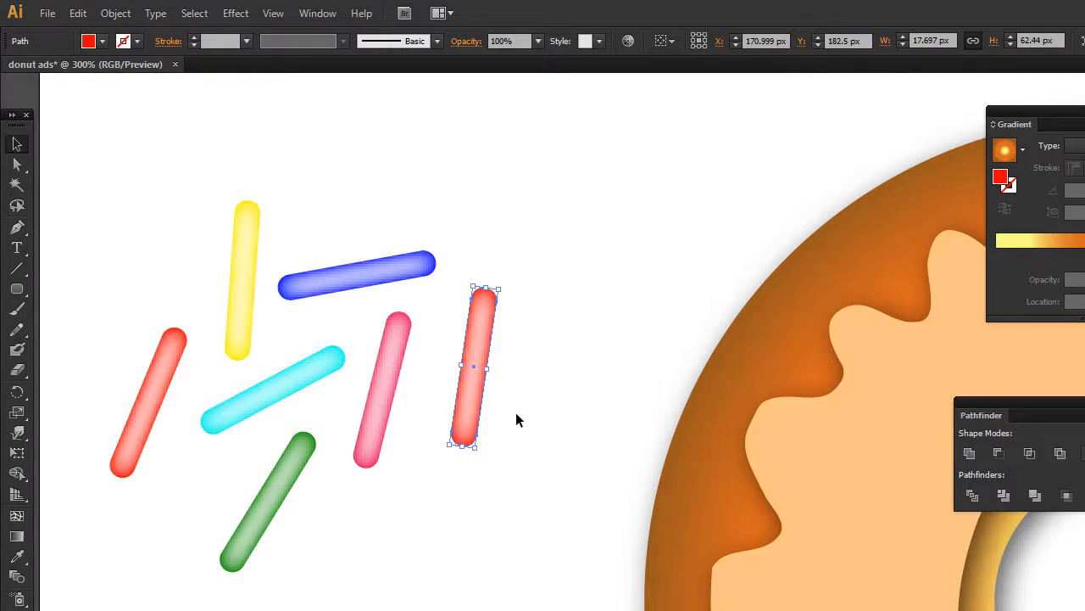
pyautogui.click(514, 377)
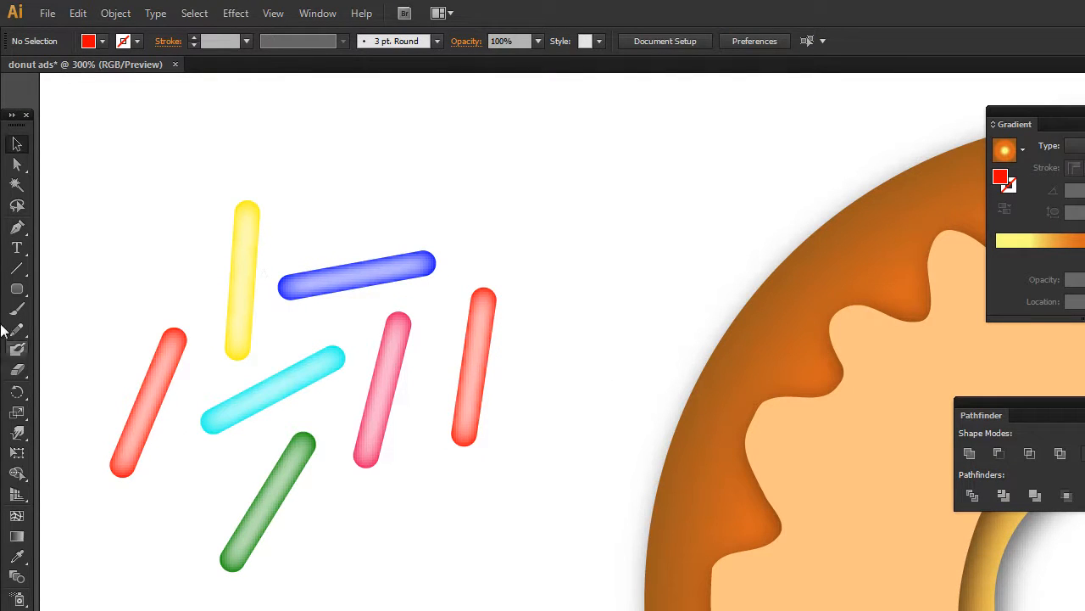
# Draw a red circle below the pink sprinkle and scale it to about 20 px in diameter.
pyautogui.click(17, 288)
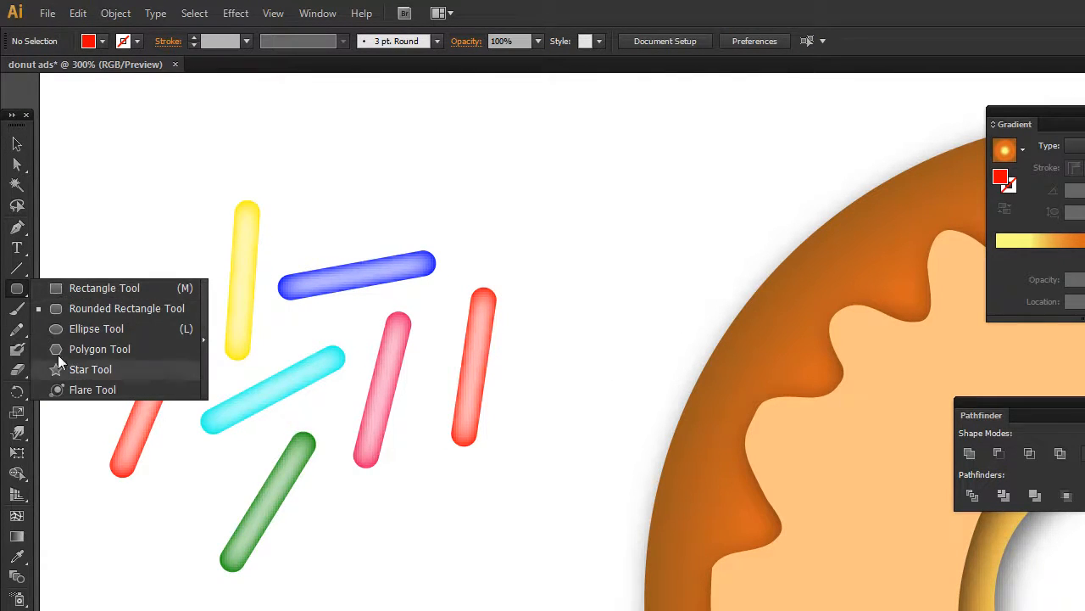
pyautogui.click(63, 329)
pyautogui.moveTo(371, 525); pyautogui.dragTo(395, 551)
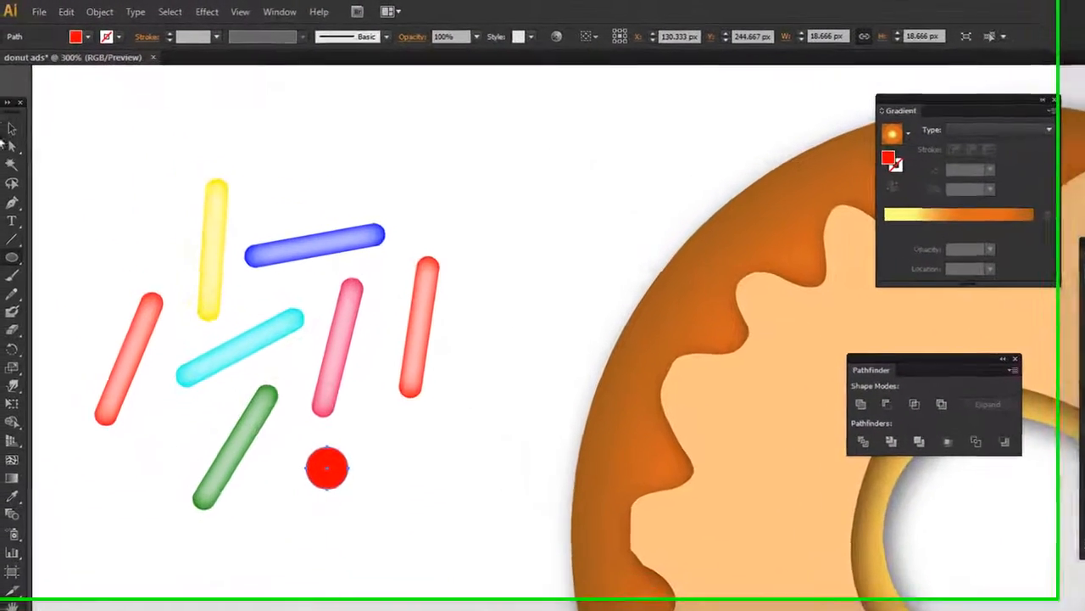
pyautogui.click(11, 129)
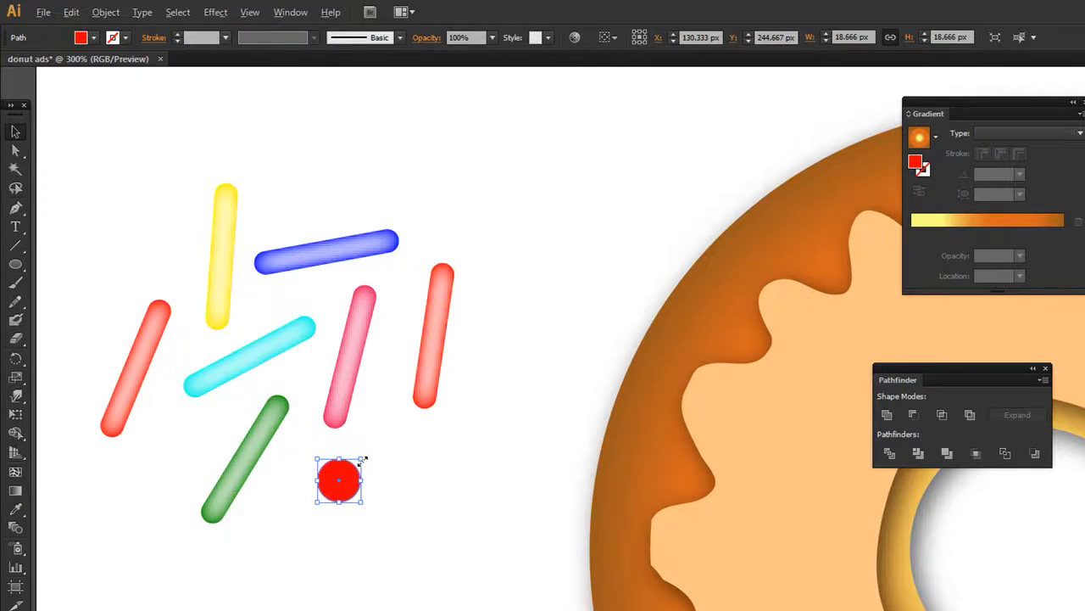
pyautogui.moveTo(363, 459); pyautogui.dragTo(364, 456)
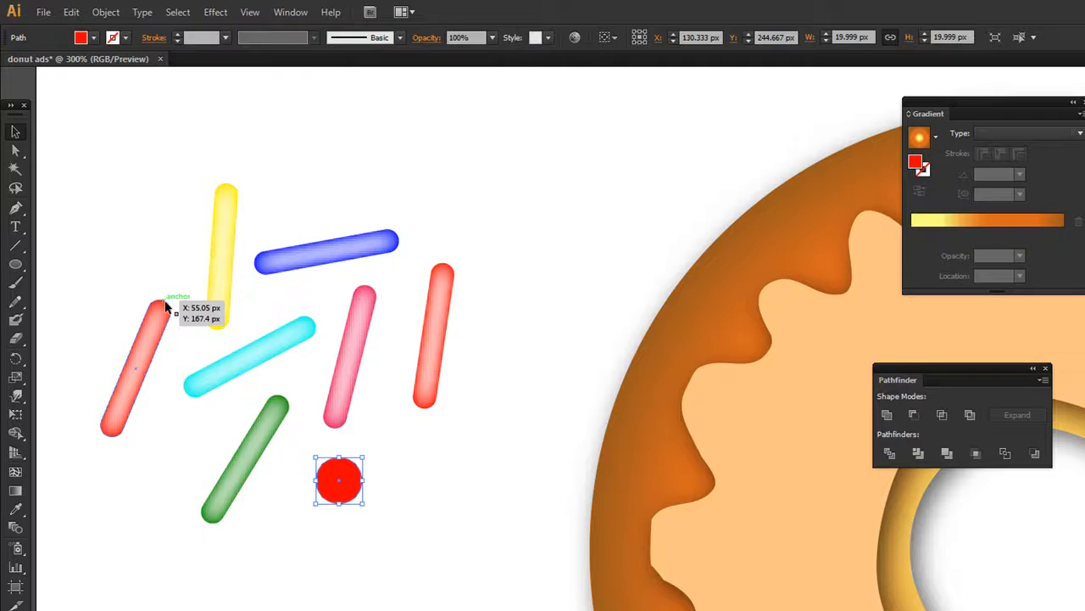
# Copy the leftmost red sprinkle's appearance, including its glow, onto the circle with the Eyedropper, checking that its options include Appearance.
pyautogui.click(212, 443)
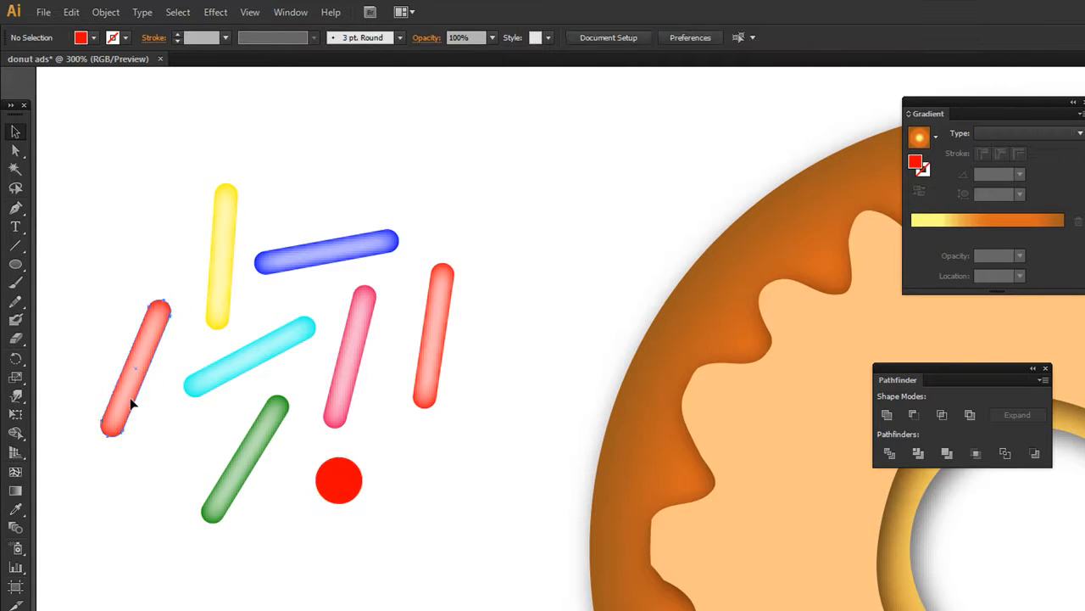
pyautogui.click(131, 405)
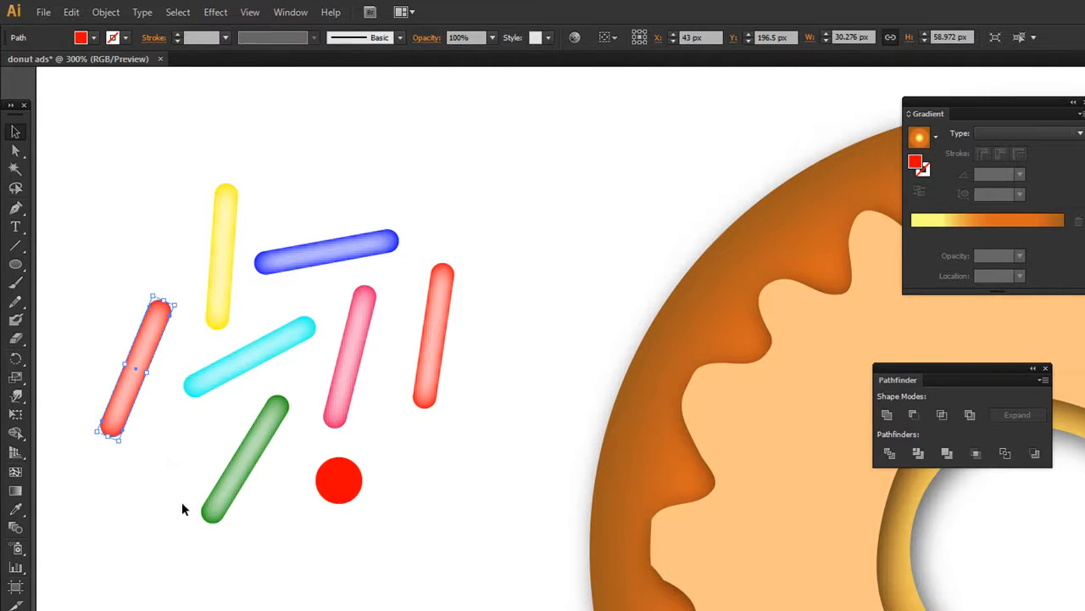
pyautogui.click(338, 490)
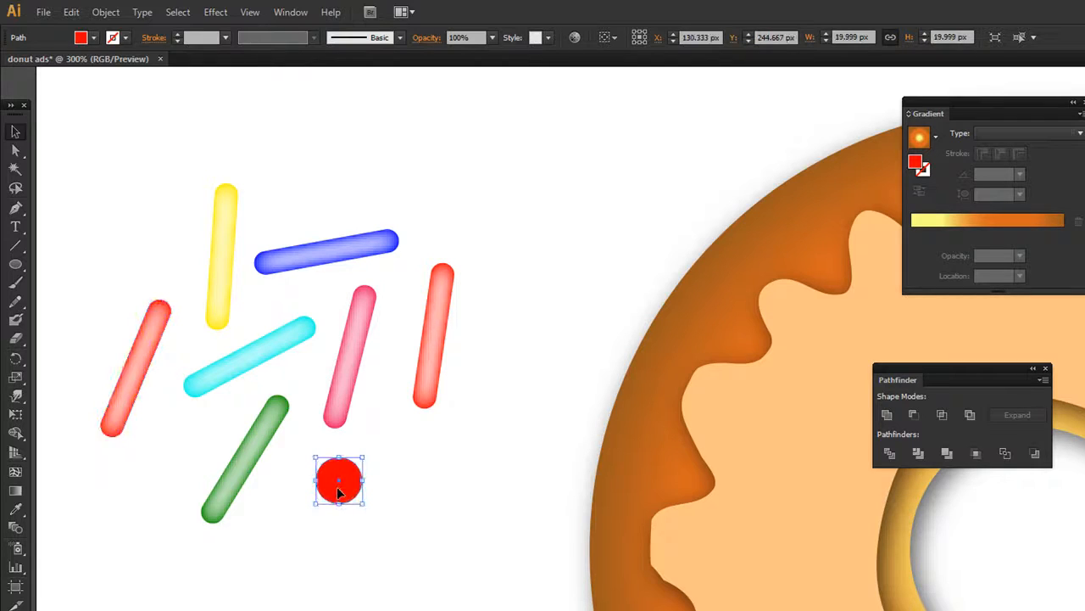
pyautogui.press('i')
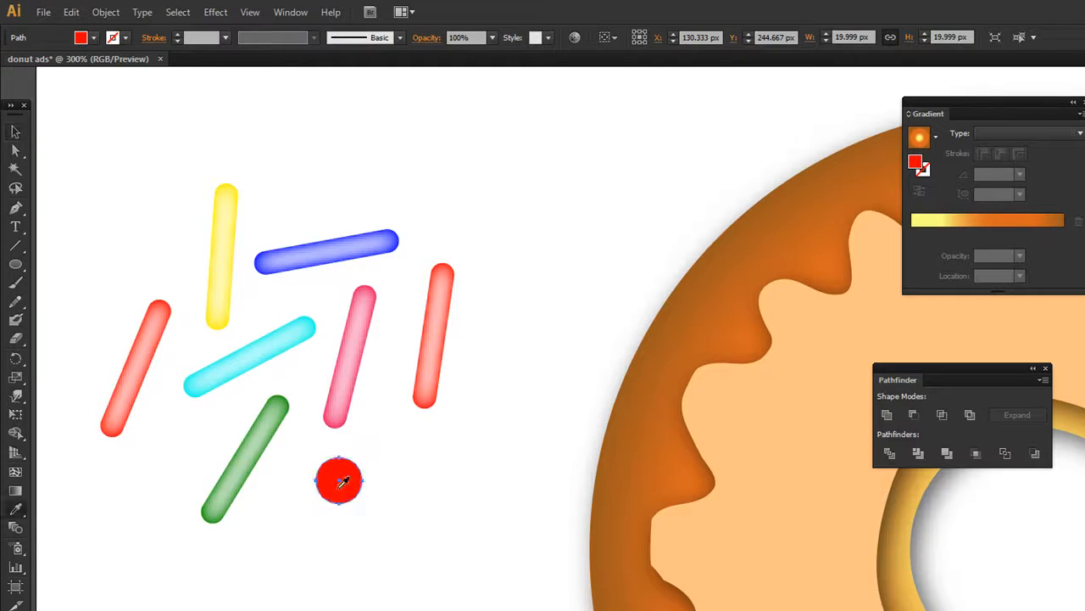
pyautogui.doubleClick(21, 510)
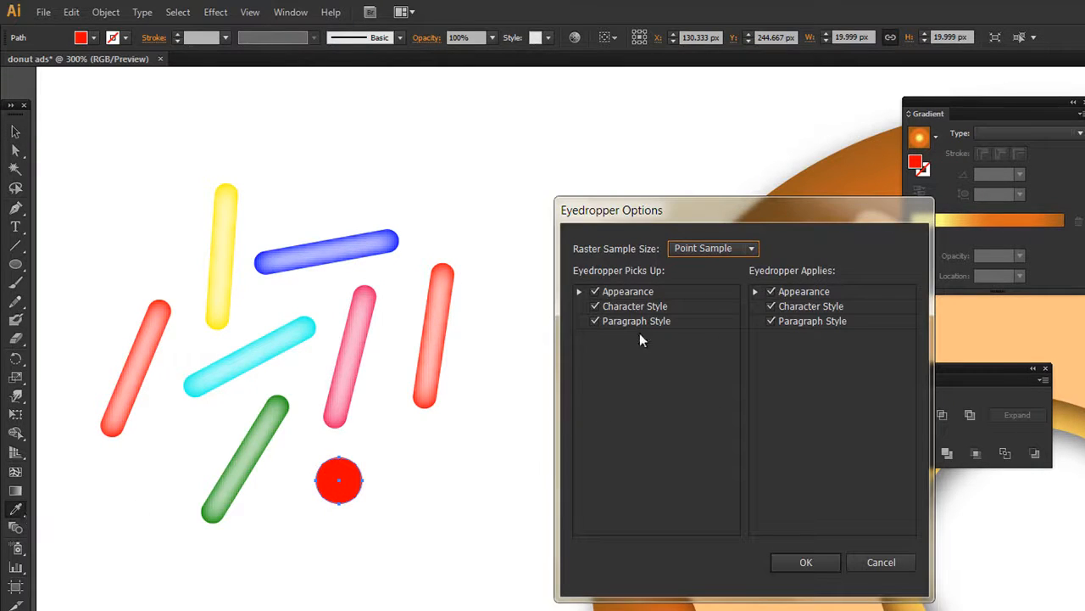
pyautogui.click(580, 292)
pyautogui.click(580, 291)
pyautogui.click(809, 563)
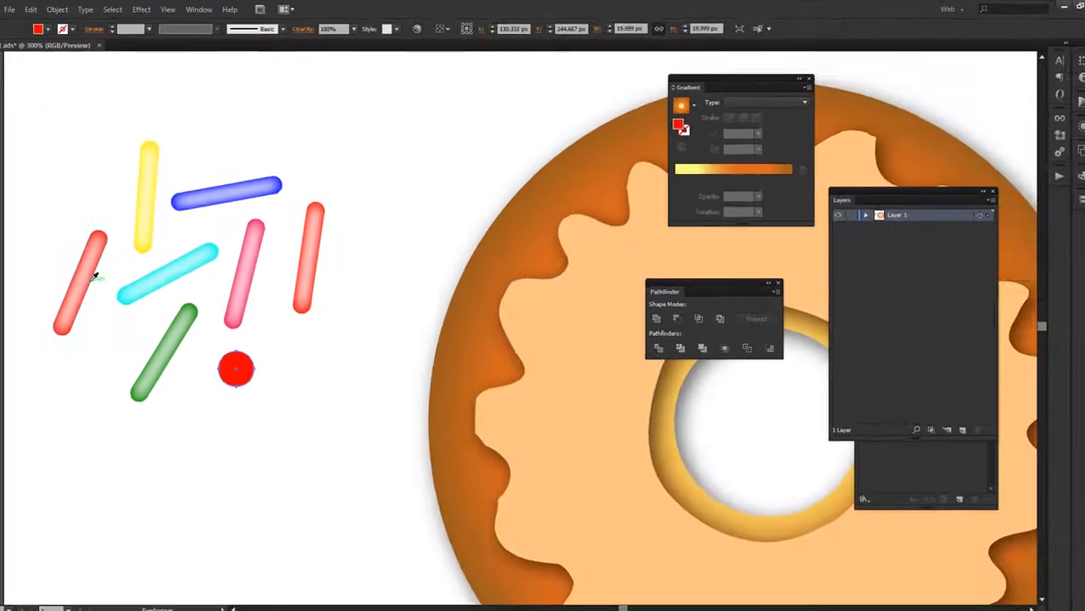
pyautogui.click(87, 275)
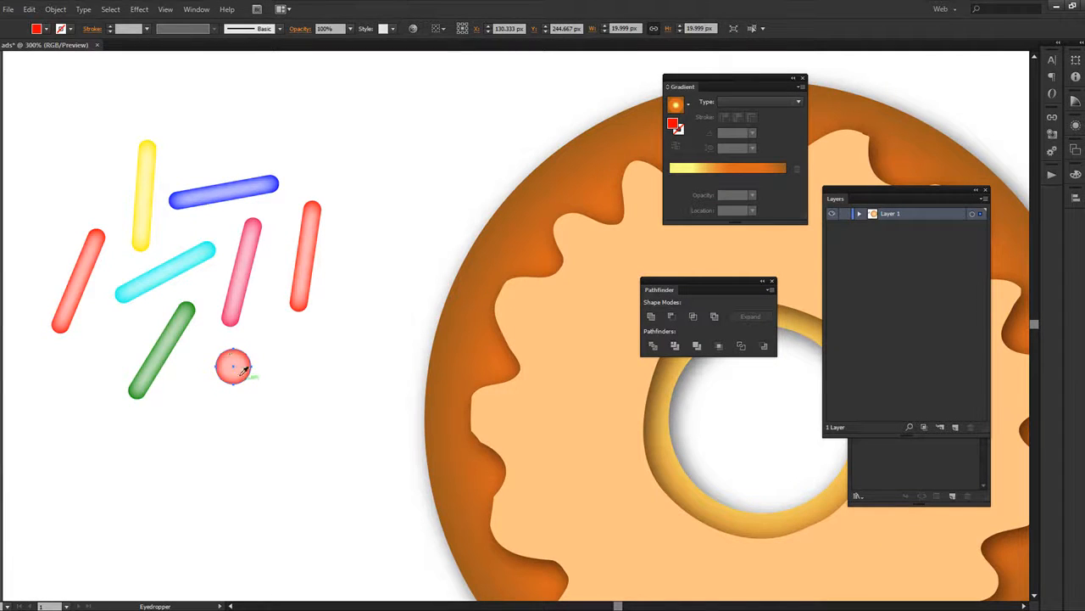
# Scatter six smaller copies of the round sprinkle, about 10 to 15 px across, among the long sprinkles.
pyautogui.press('v')
pyautogui.moveTo(245, 368)
pyautogui.mouseDown()
pyautogui.moveTo(225, 281)
pyautogui.moveTo(274, 273)
pyautogui.moveTo(278, 285)
pyautogui.moveTo(280, 270)
pyautogui.moveTo(128, 319)
pyautogui.moveTo(146, 310)
pyautogui.moveTo(139, 316)
pyautogui.moveTo(113, 203)
pyautogui.moveTo(107, 334)
pyautogui.moveTo(170, 407)
pyautogui.moveTo(187, 398)
pyautogui.moveTo(195, 160)
pyautogui.moveTo(289, 212)
pyautogui.mouseUp()
pyautogui.click(119, 231)
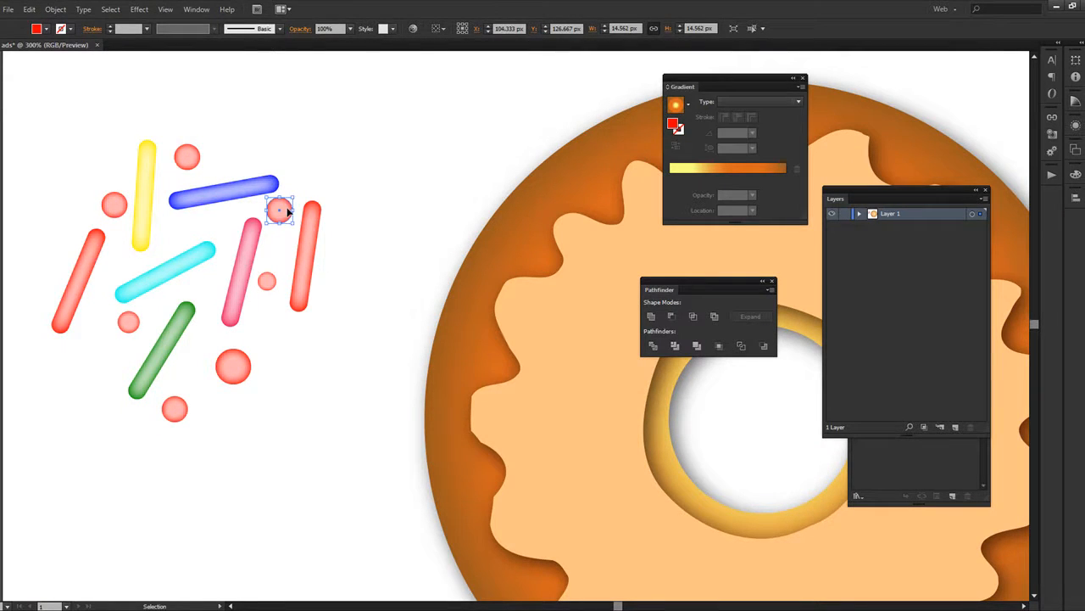
# Change the fill of the small round sprinkle between the pink and rightmost red sprinkles to dark blue.
pyautogui.click(233, 365)
pyautogui.click(268, 282)
pyautogui.doubleClick(674, 125)
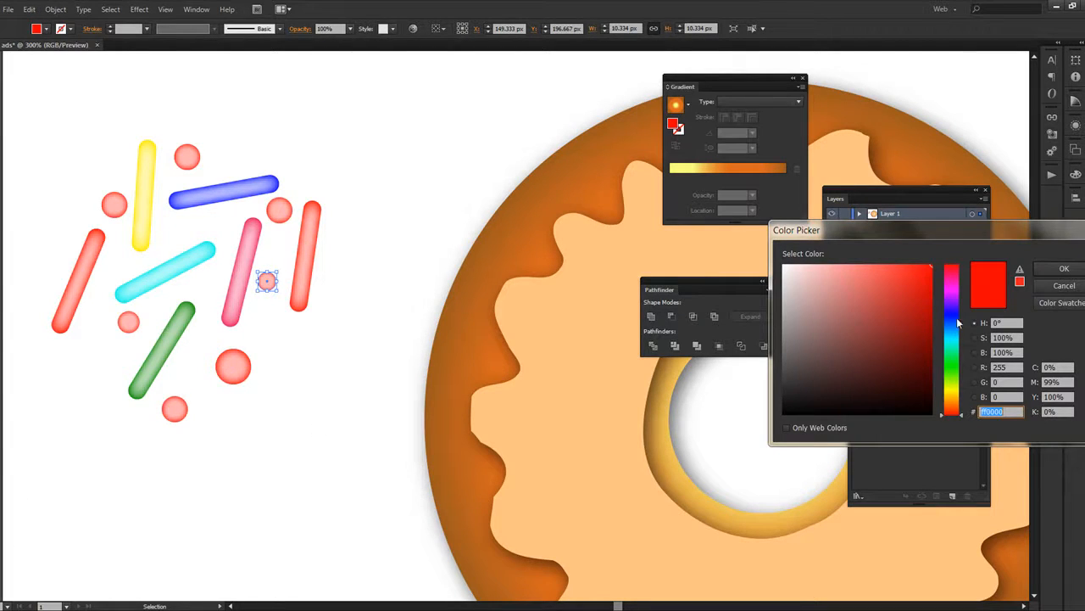
pyautogui.click(958, 320)
pyautogui.click(930, 309)
pyautogui.click(1052, 270)
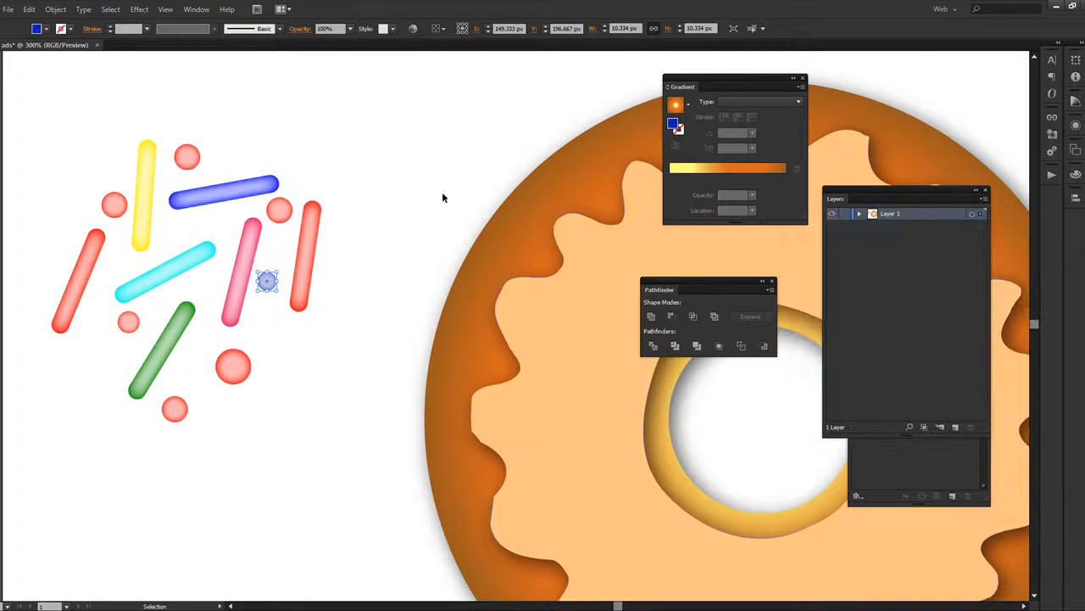
# Change the fill of the uppermost round sprinkle, beside the yellow one, to a darker cyan-blue.
pyautogui.click(187, 156)
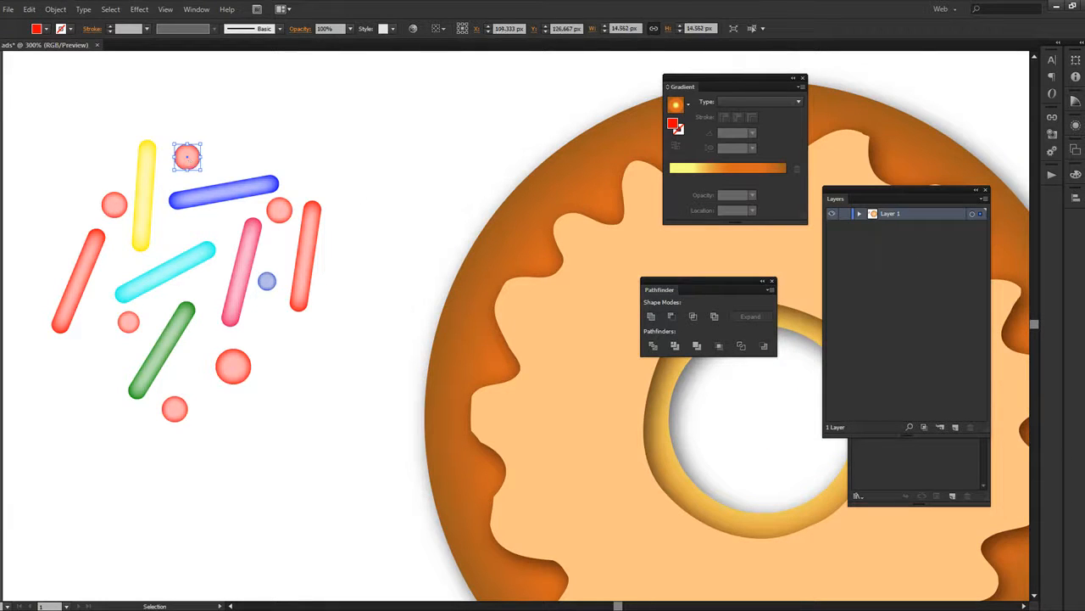
pyautogui.doubleClick(0, 487)
pyautogui.click(952, 339)
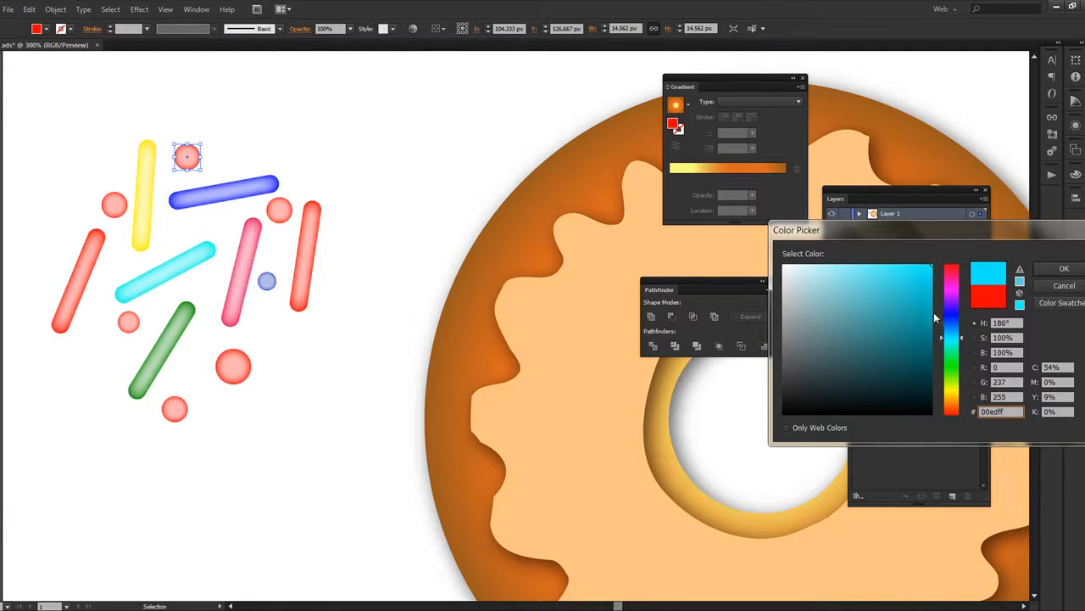
pyautogui.click(932, 319)
pyautogui.click(1063, 269)
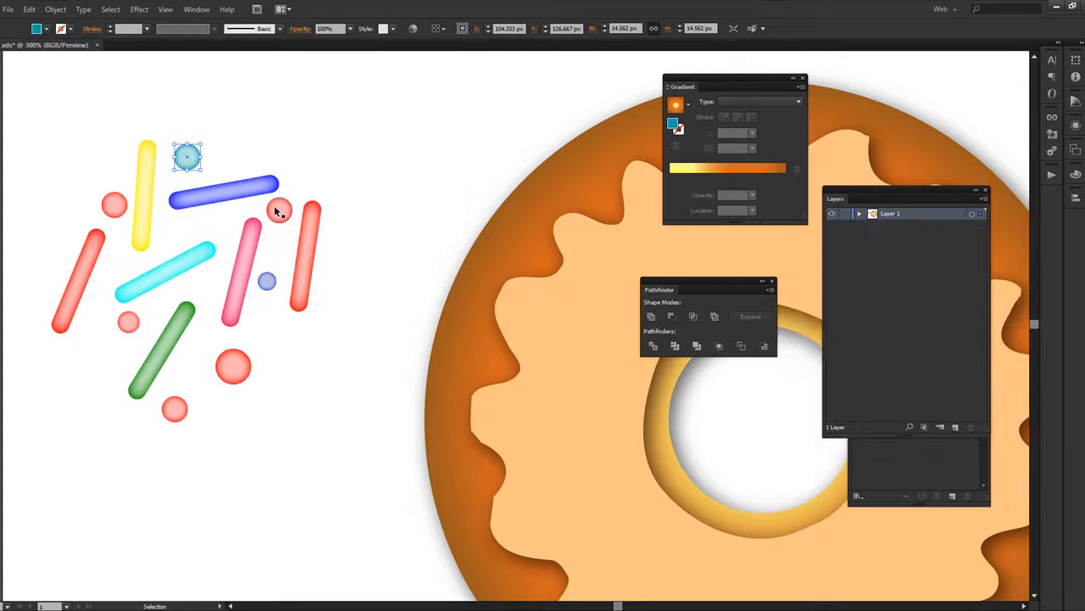
# Change the fill of the round sprinkle between the blue and rightmost red sprinkles to green, #2a8c02.
pyautogui.click(277, 211)
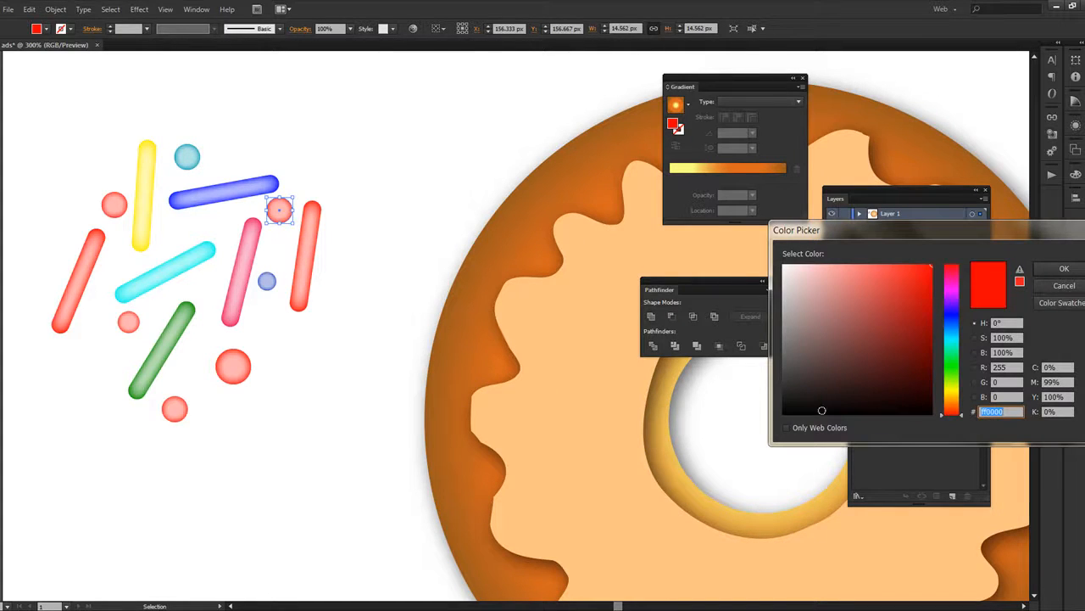
pyautogui.click(951, 373)
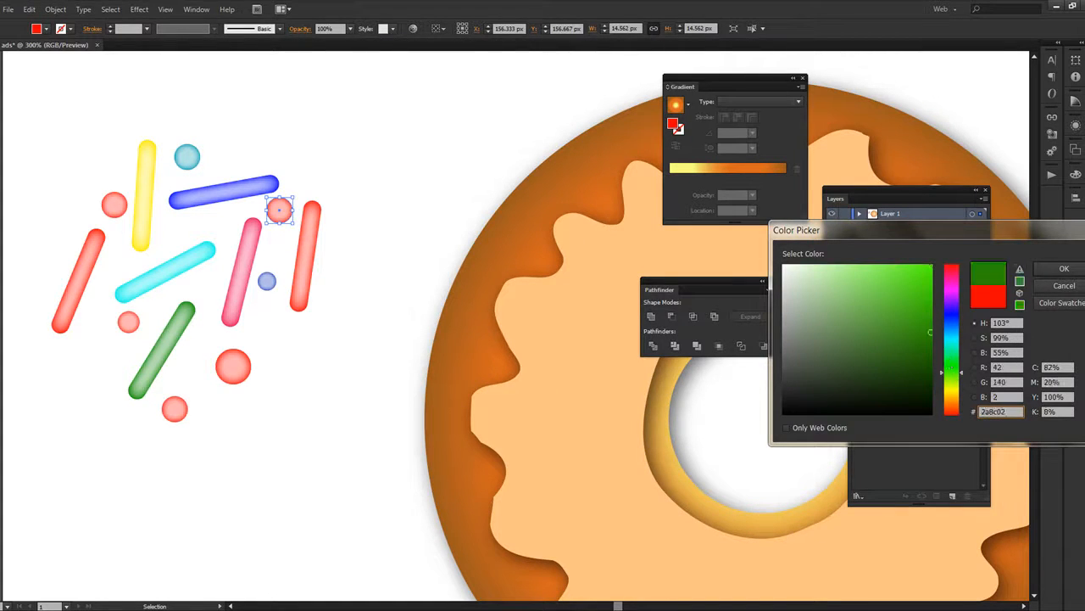
pyautogui.click(1056, 269)
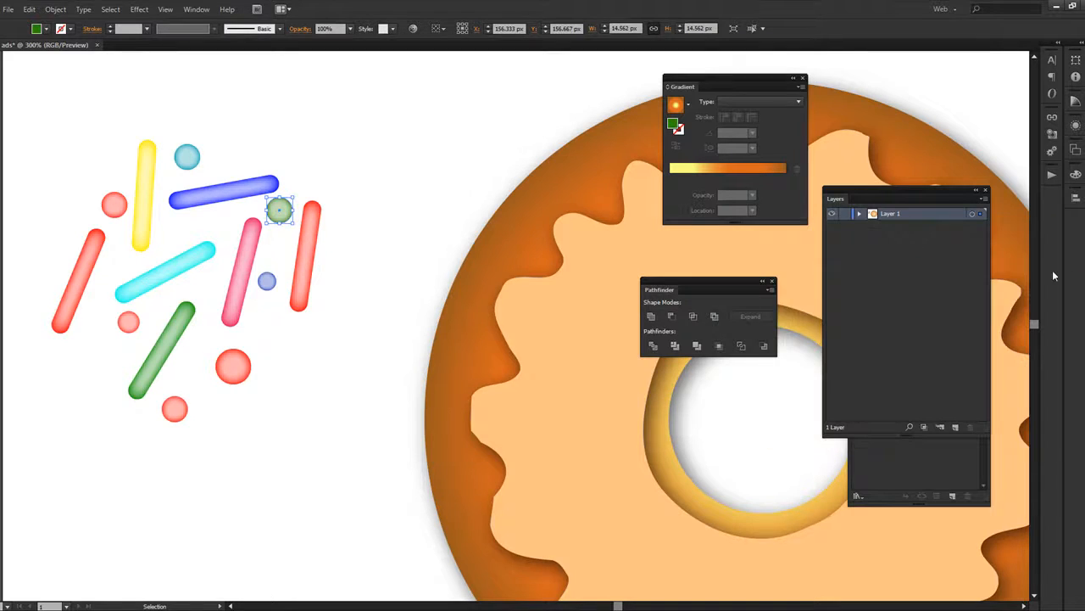
# Change the fill of the small round sprinkle between the cyan and leftmost red sprinkles to medium blue.
pyautogui.click(133, 322)
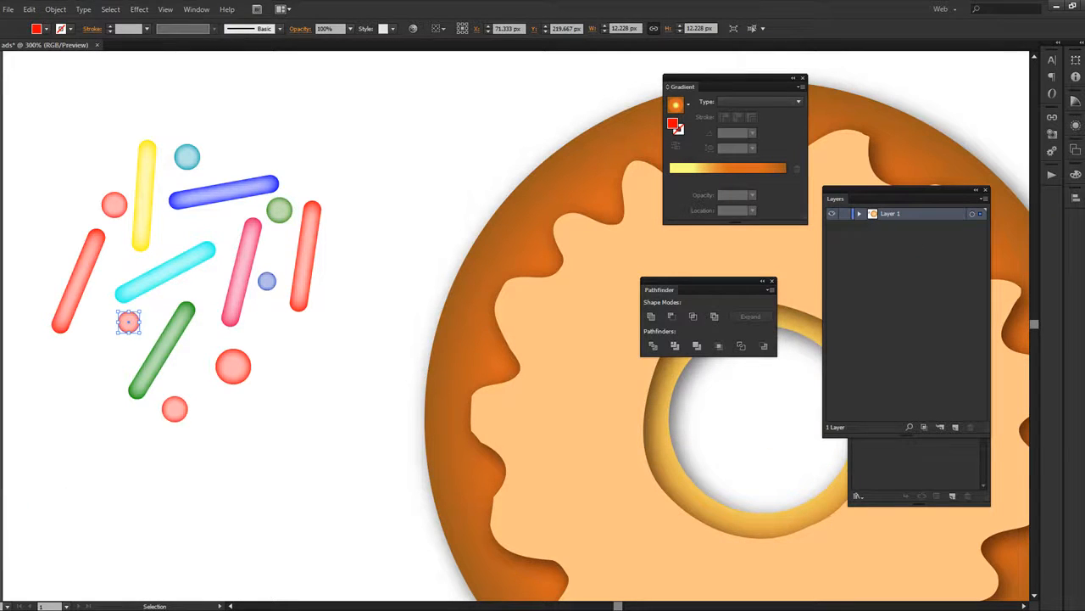
pyautogui.doubleClick(2, 360)
pyautogui.click(929, 362)
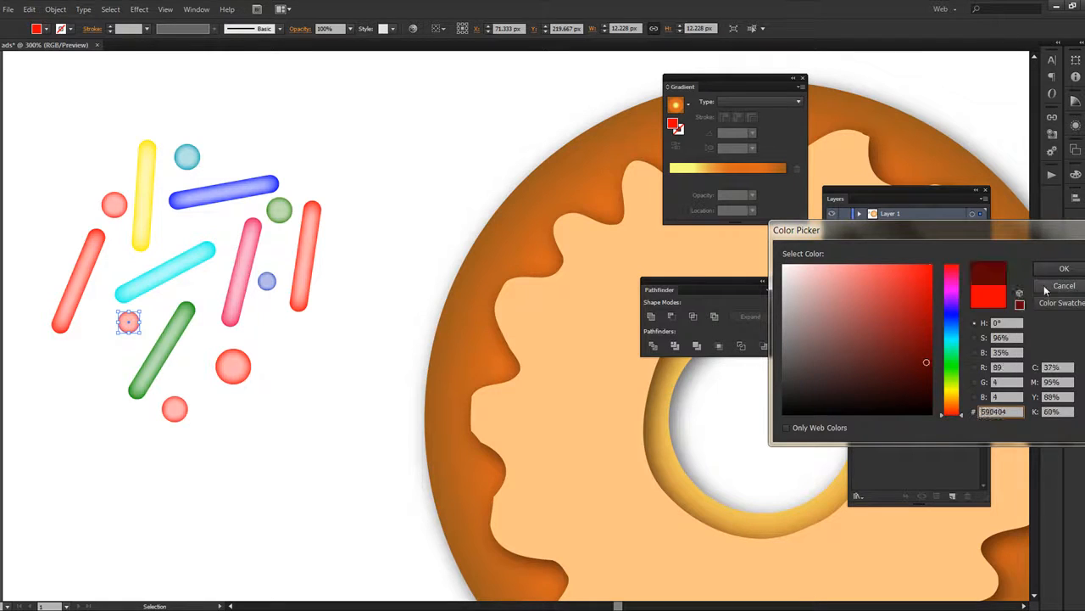
pyautogui.click(1056, 270)
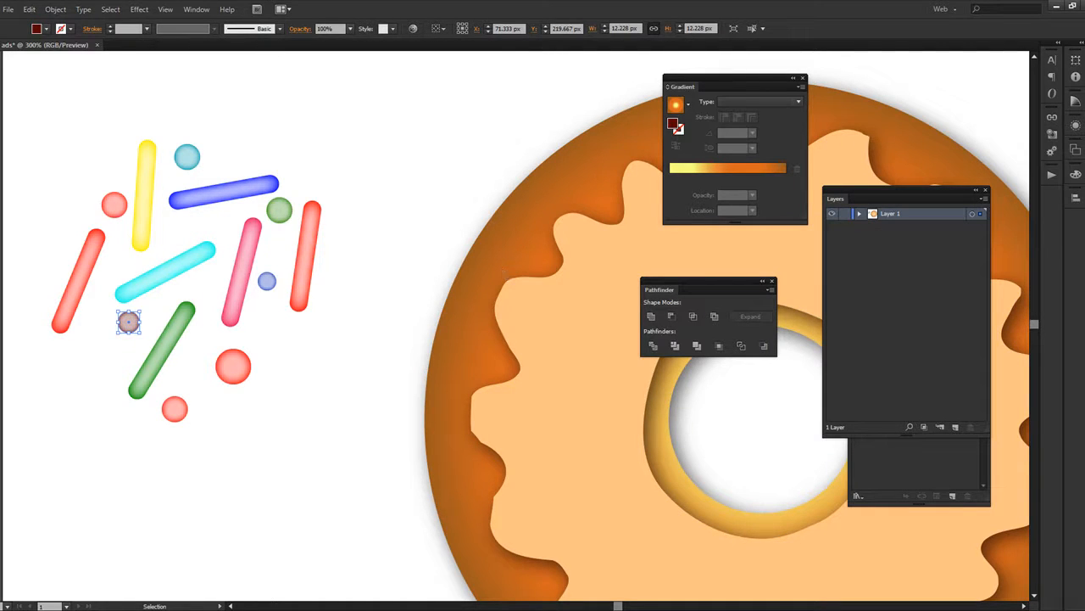
pyautogui.doubleClick(2, 360)
pyautogui.click(952, 377)
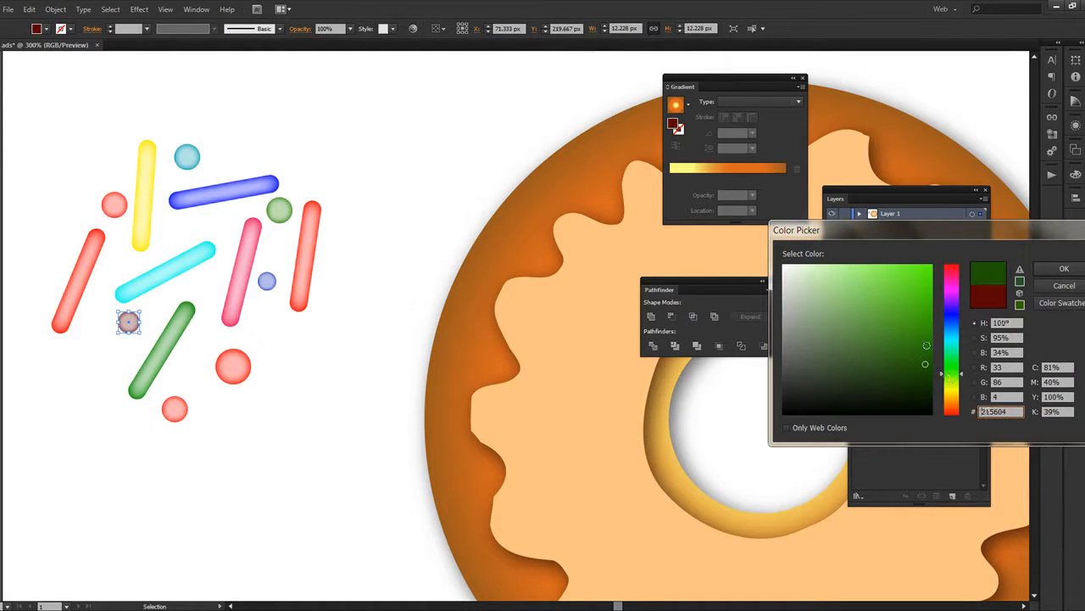
pyautogui.click(950, 332)
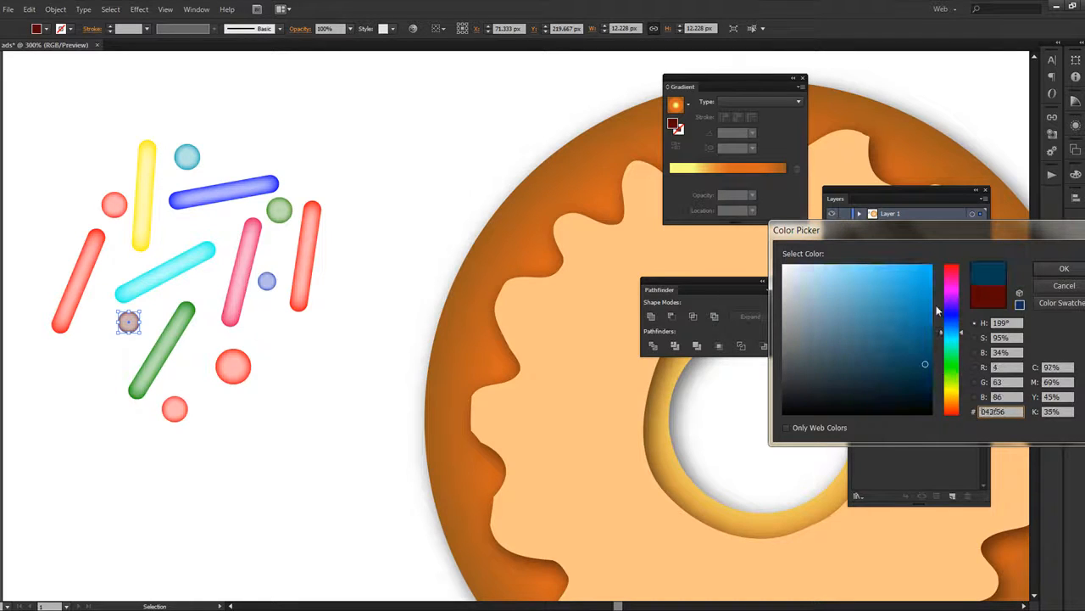
pyautogui.click(1060, 269)
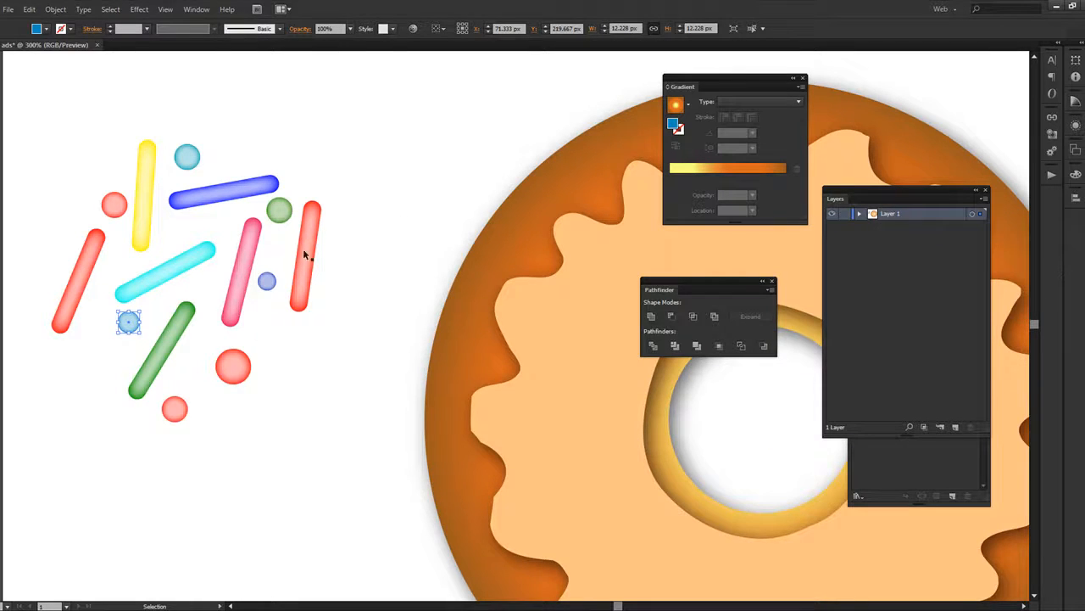
# Change the fill of the round sprinkle beside the yellow sprinkle to magenta and deselect it.
pyautogui.click(115, 204)
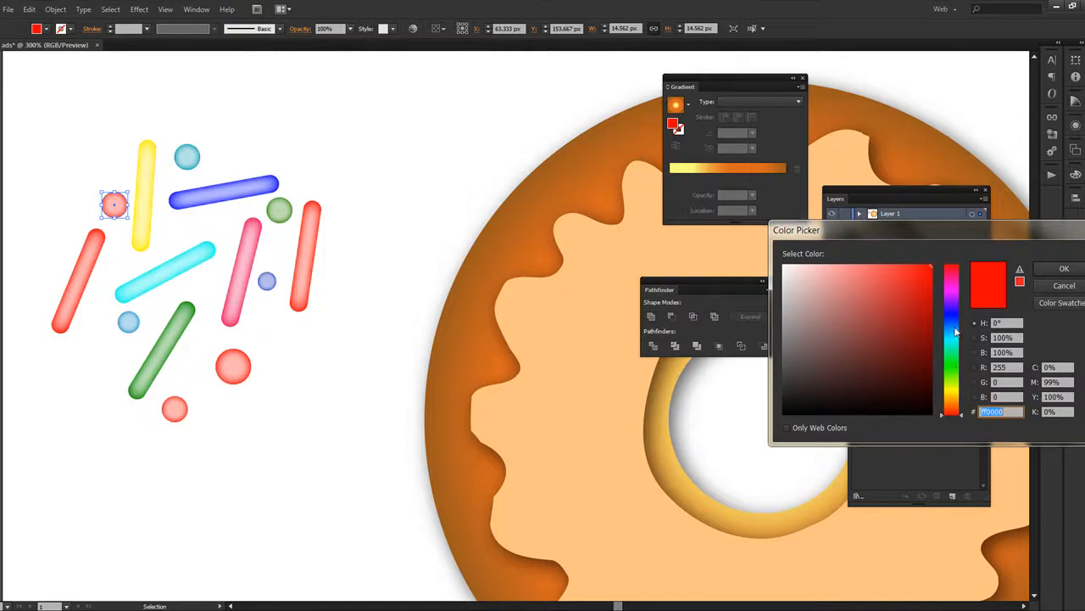
pyautogui.click(952, 293)
pyautogui.click(1065, 268)
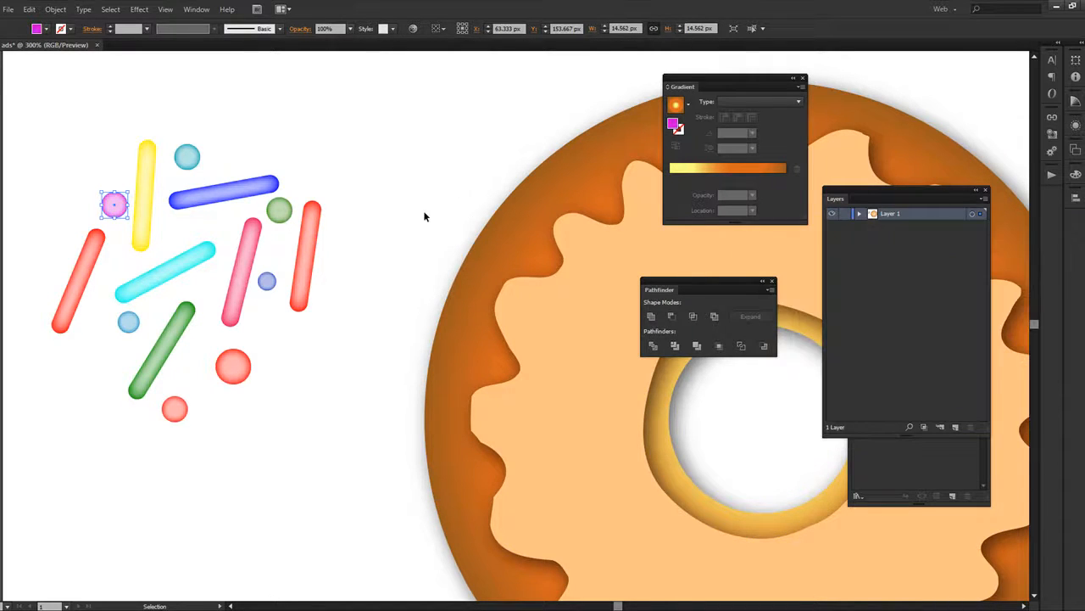
pyautogui.click(357, 174)
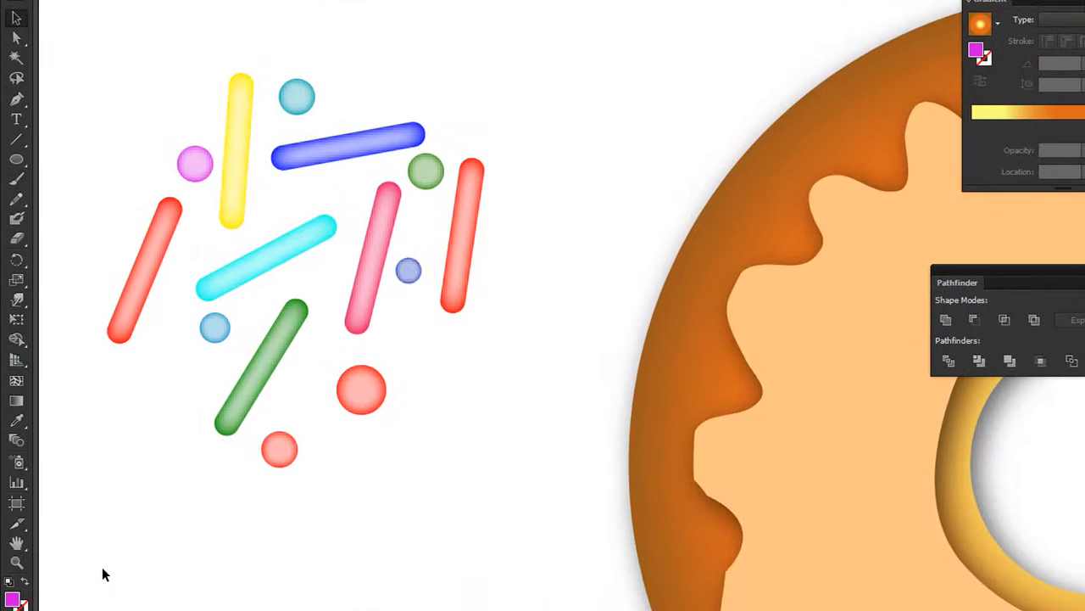
# Try to spray symbols below the sprinkles with the Symbol Sprayer, without a symbol selected.
pyautogui.click(19, 461)
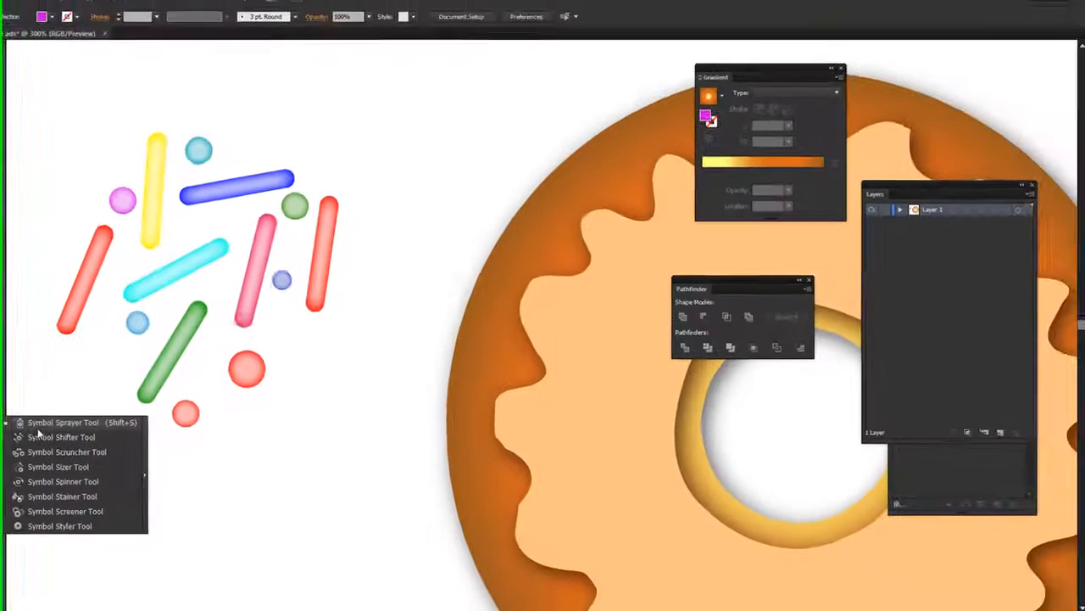
pyautogui.click(115, 460)
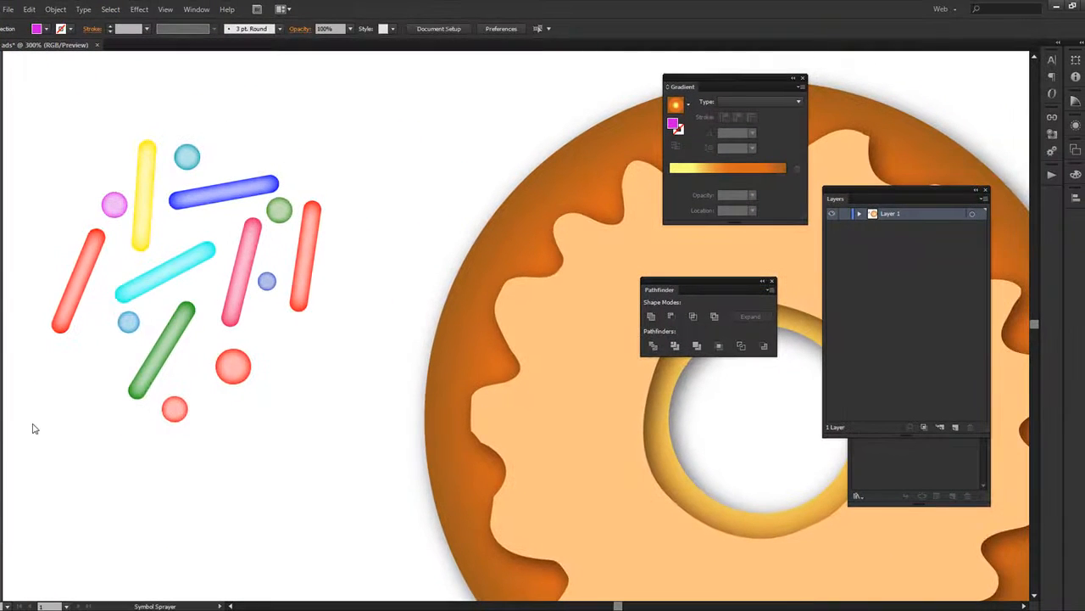
pyautogui.click(172, 504)
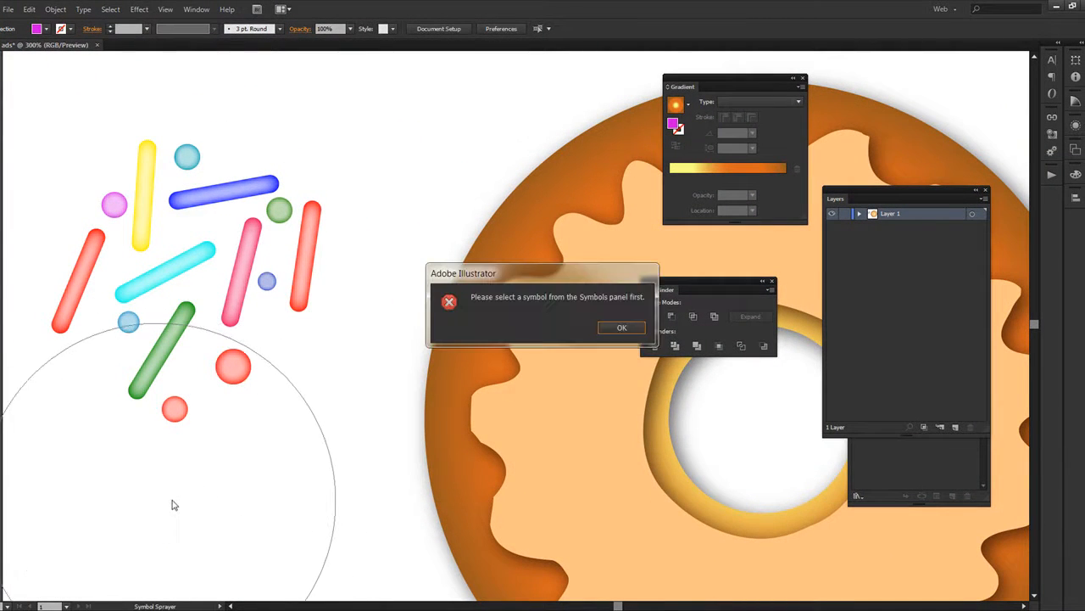
pyautogui.click(620, 329)
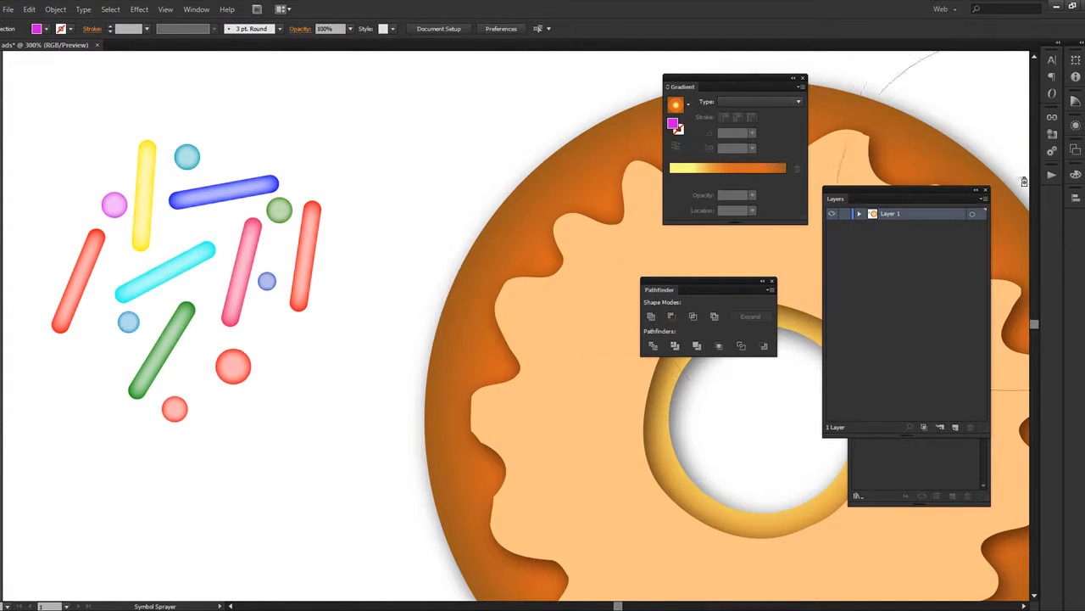
# Bring up the Symbols panel with the document's available symbols.
pyautogui.click(195, 10)
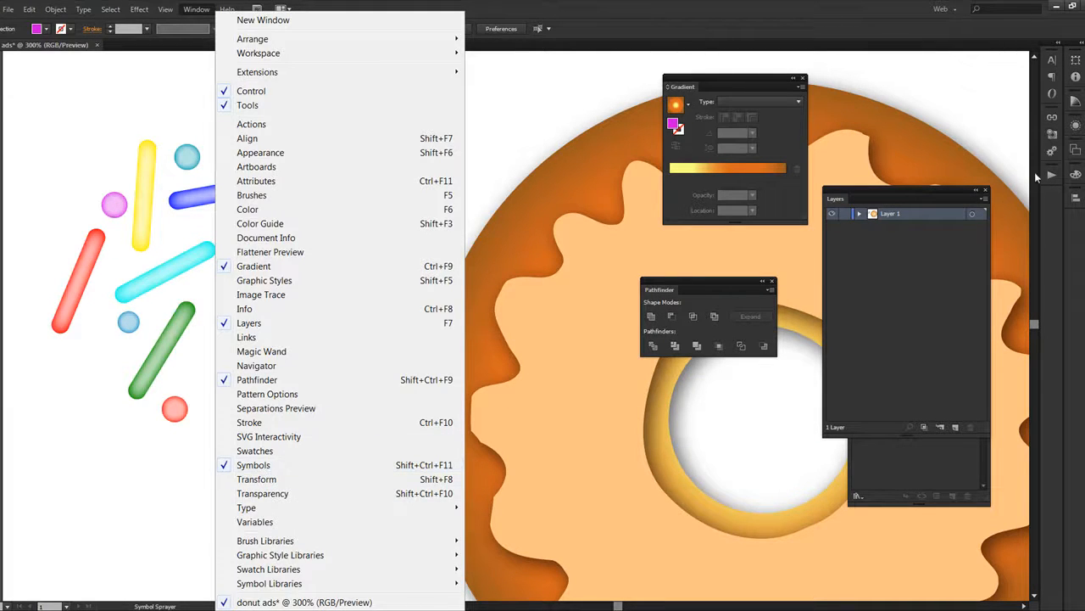
pyautogui.click(1051, 222)
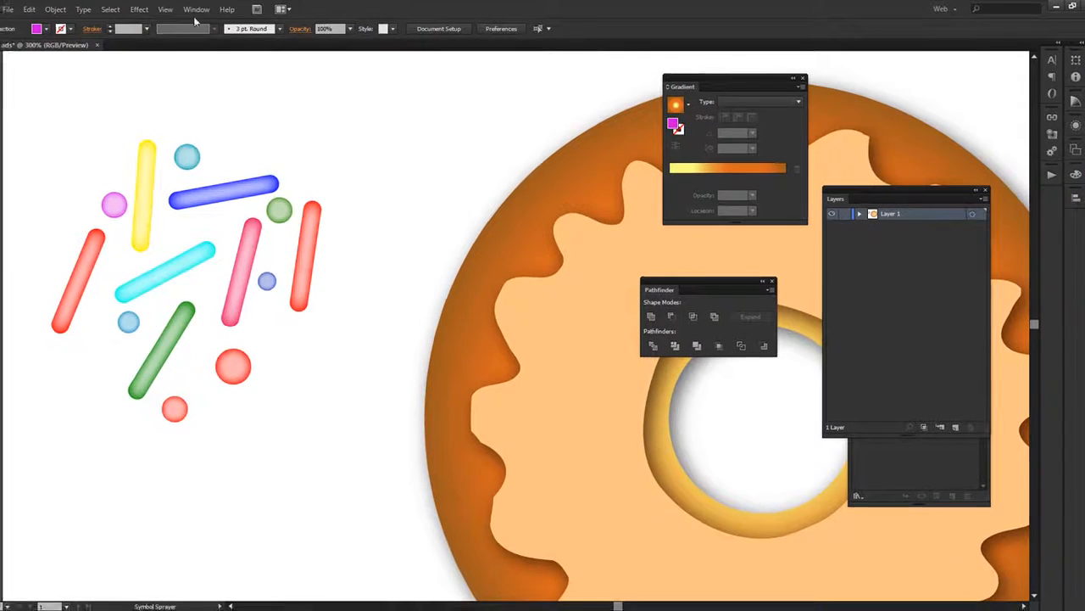
pyautogui.click(197, 9)
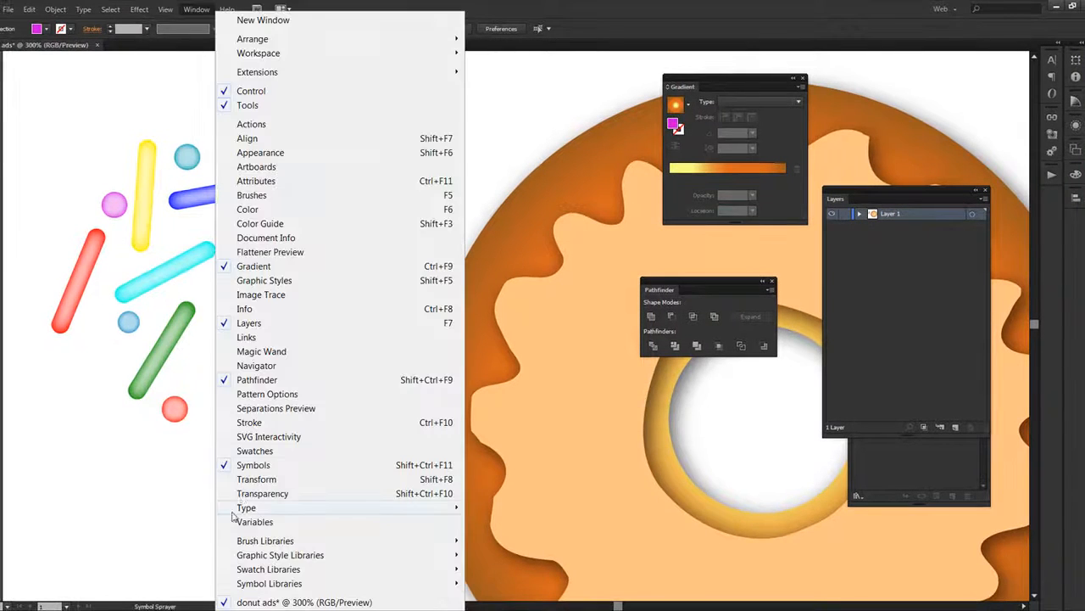
pyautogui.click(252, 465)
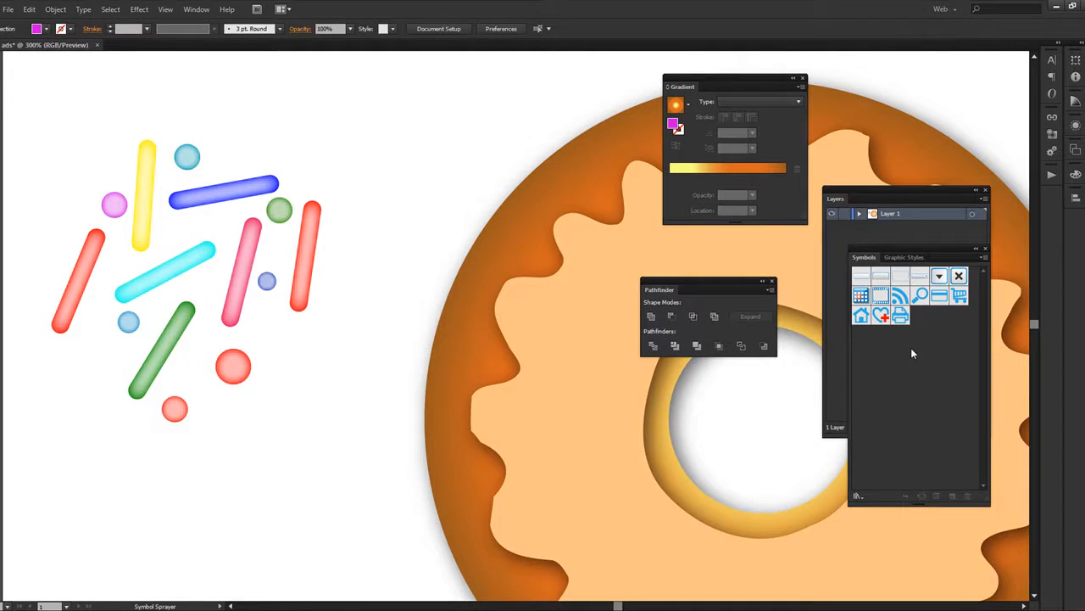
# Spray the magnifying-glass symbol between the sprinkles and the donut as a test, and delete the resulting symbol set.
pyautogui.click(920, 294)
pyautogui.click(287, 473)
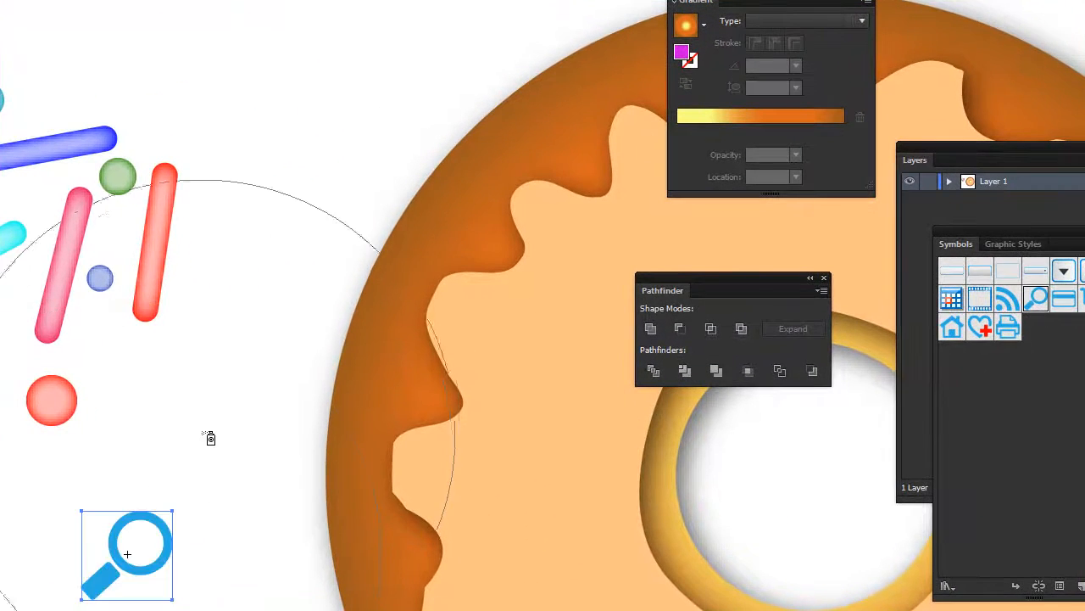
pyautogui.moveTo(210, 437)
pyautogui.mouseDown()
pyautogui.moveTo(273, 254)
pyautogui.moveTo(281, 479)
pyautogui.mouseUp()
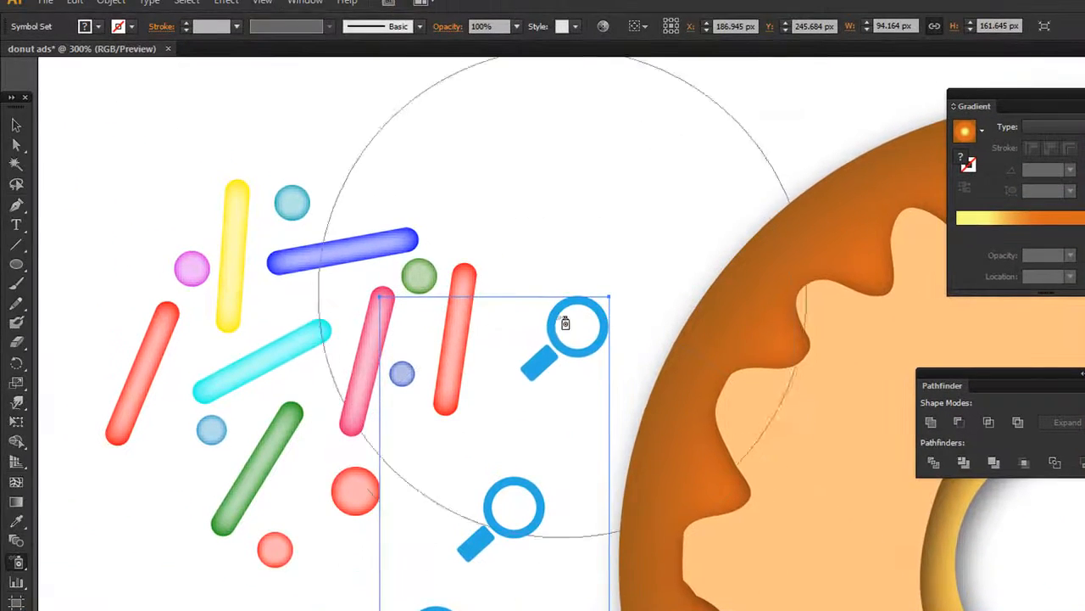
pyautogui.click(266, 216)
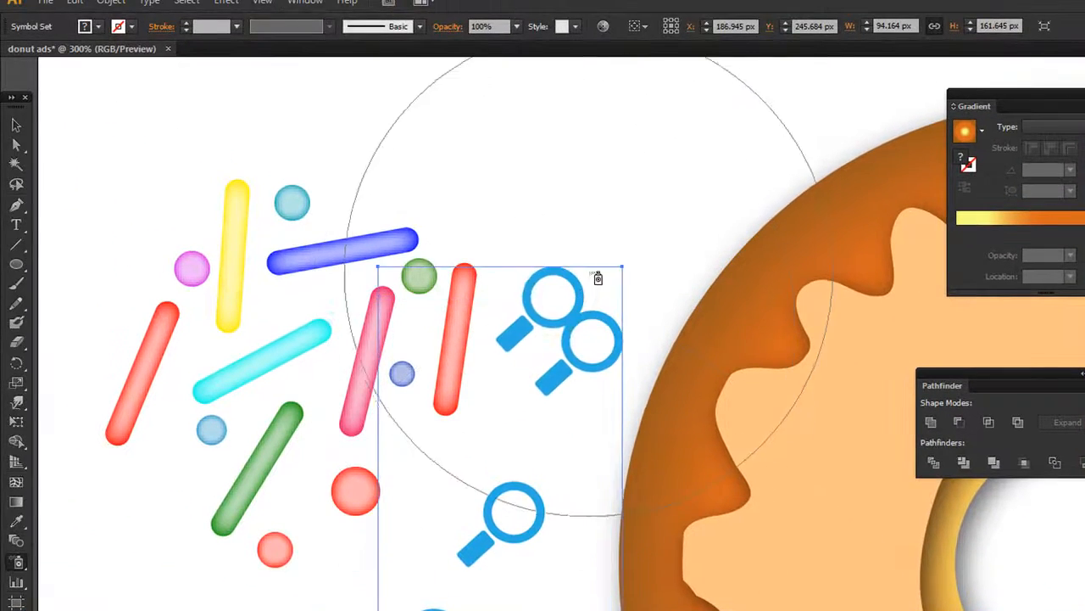
pyautogui.moveTo(597, 279)
pyautogui.mouseDown()
pyautogui.moveTo(630, 227)
pyautogui.moveTo(634, 256)
pyautogui.moveTo(603, 368)
pyautogui.moveTo(627, 464)
pyautogui.moveTo(659, 518)
pyautogui.moveTo(723, 408)
pyautogui.moveTo(730, 309)
pyautogui.moveTo(771, 278)
pyautogui.mouseUp()
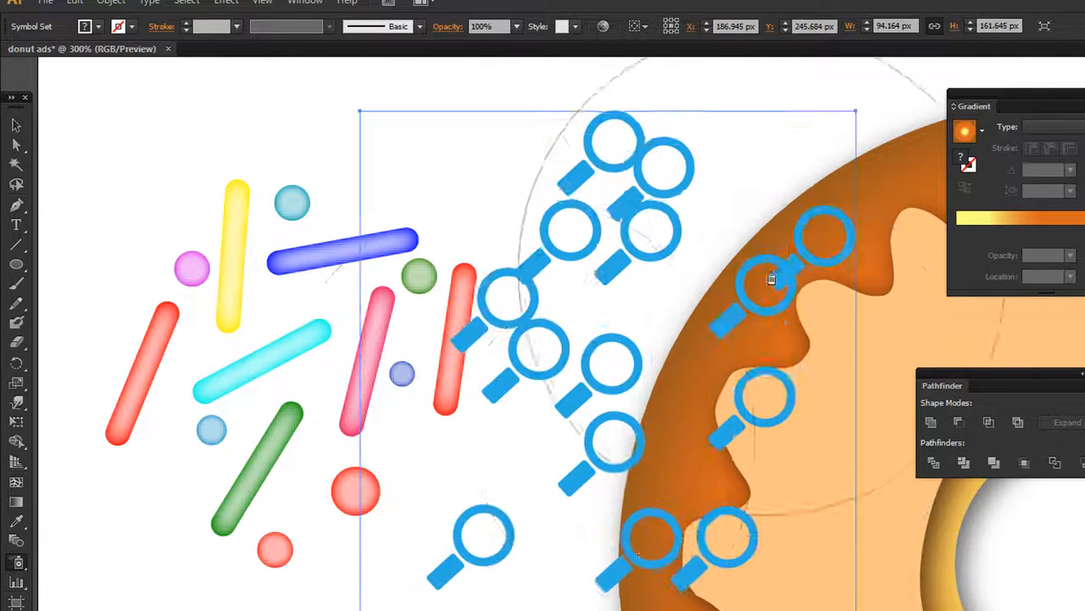
pyautogui.click(15, 125)
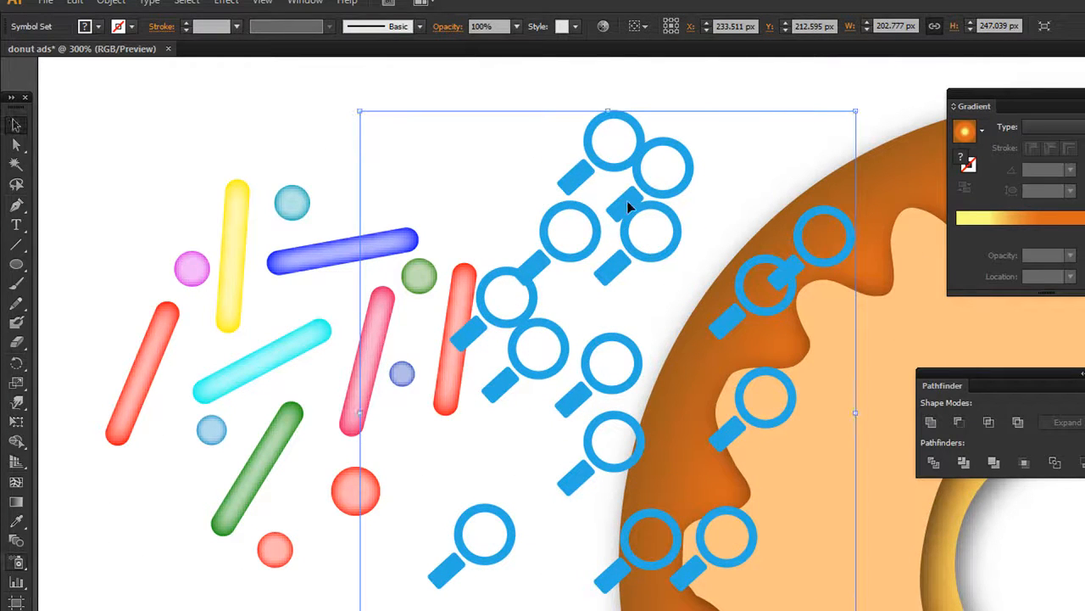
pyautogui.press('Delete')
# Create a Movie Clip symbol named New Symbol from all the long and round sprinkles.
pyautogui.moveTo(71, 144); pyautogui.dragTo(529, 588)
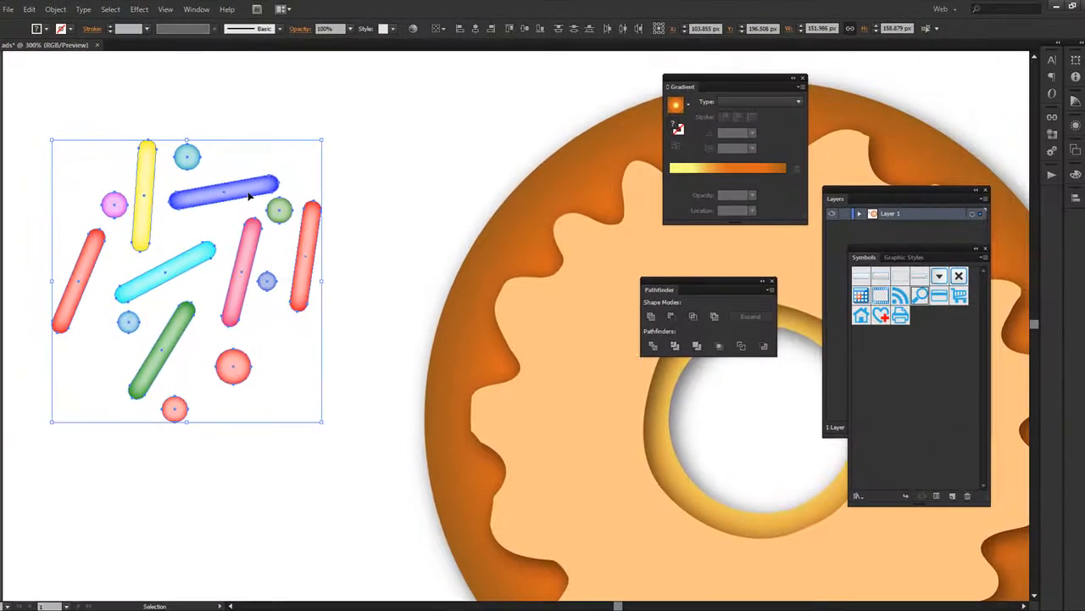
pyautogui.moveTo(385, 245); pyautogui.dragTo(734, 384)
pyautogui.moveTo(640, 321); pyautogui.dragTo(929, 339)
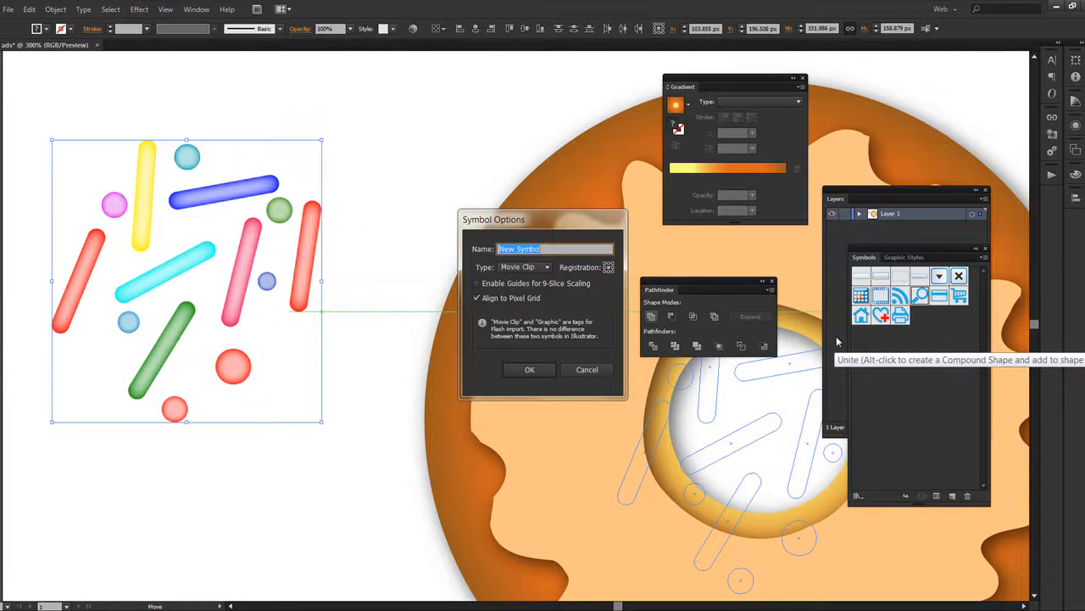
pyautogui.click(530, 368)
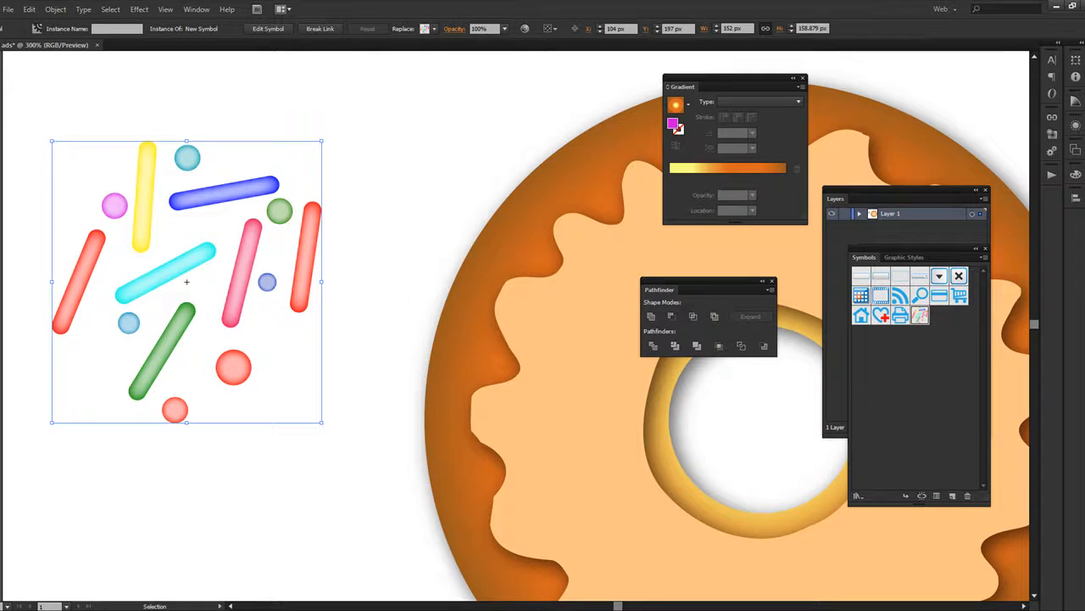
# Review the Symbol Sprayer's diameter, intensity and symbol set density options and accept them as they are.
pyautogui.hotkey('shift', 's')
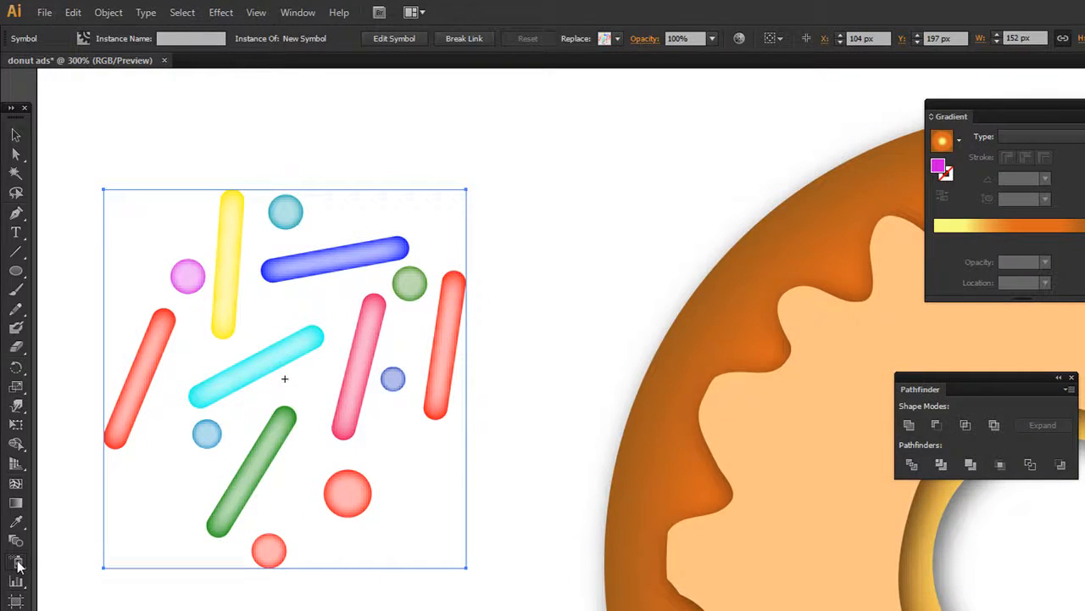
pyautogui.doubleClick(16, 560)
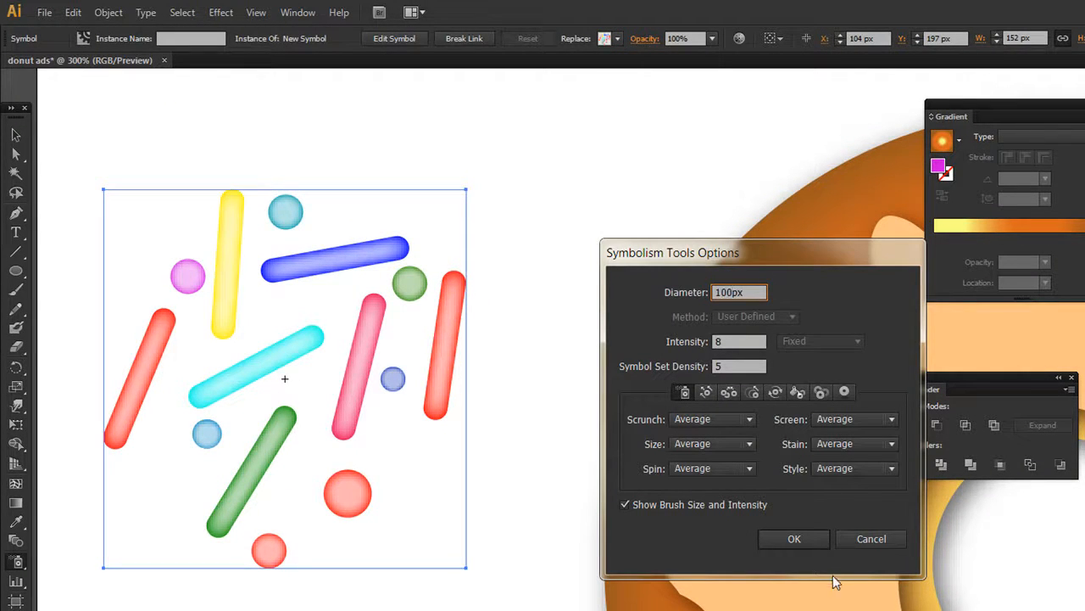
pyautogui.click(773, 548)
# Try to spray the sprinkle symbol over the icing's upper-left area while the original instance is selected, and undo it.
pyautogui.moveTo(831, 577); pyautogui.dragTo(469, 473)
pyautogui.hotkey('ctrl', '-')
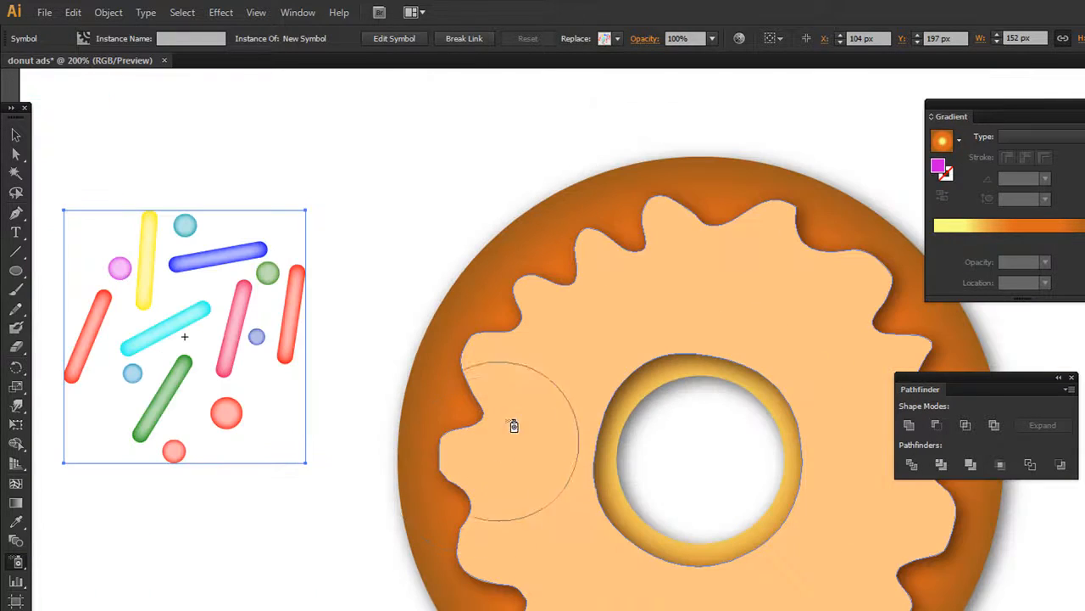
pyautogui.moveTo(545, 362); pyautogui.dragTo(676, 291)
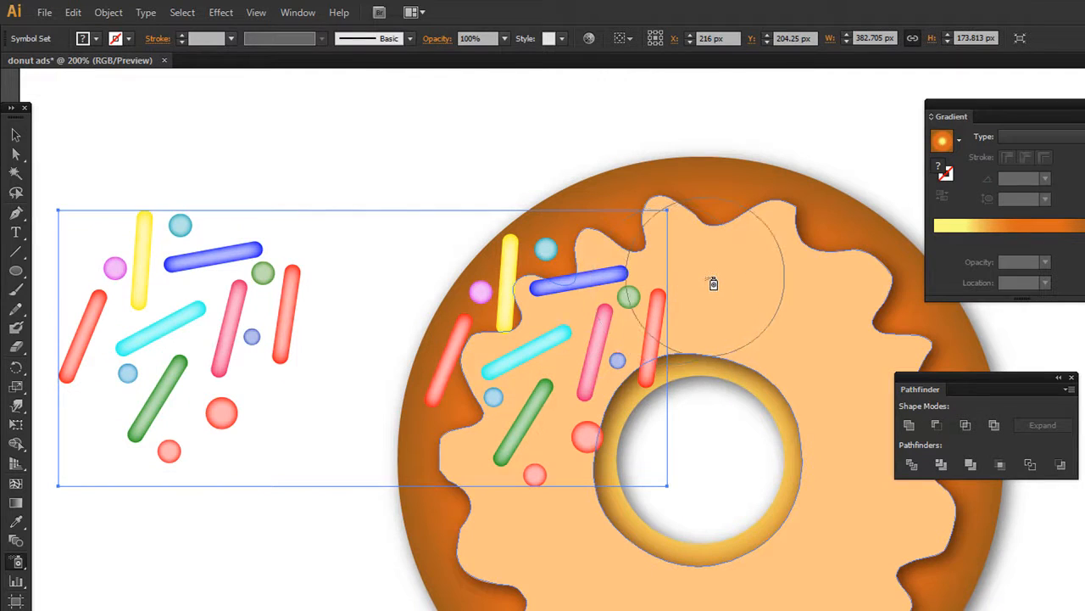
pyautogui.hotkey('ctrl', 'z')
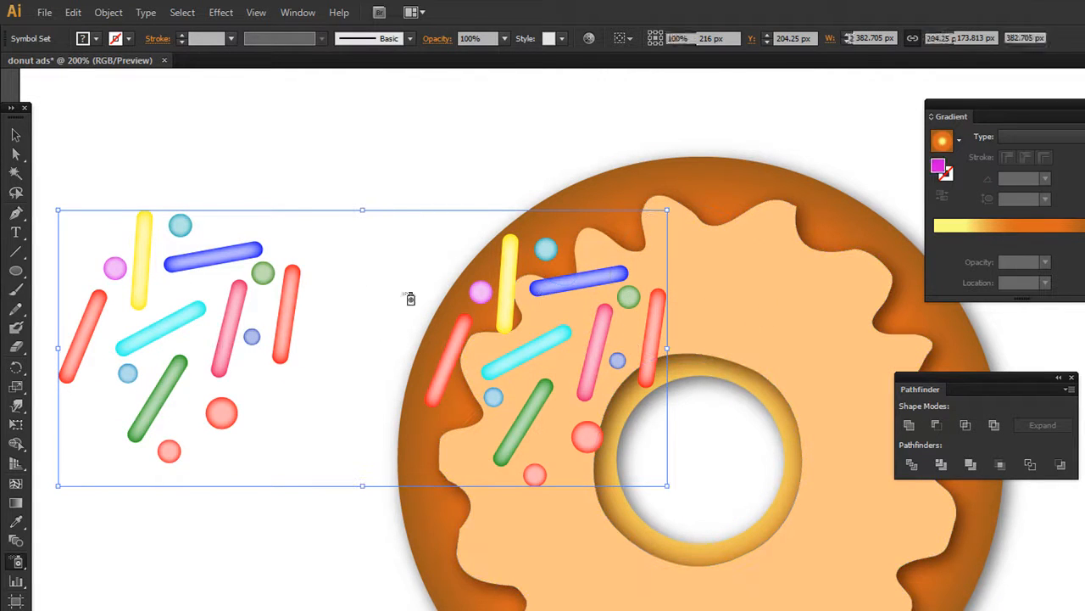
# Delete the original sprinkle symbol instance beside the donut and spray the sprinkle symbol all around the icing ring.
pyautogui.click(15, 135)
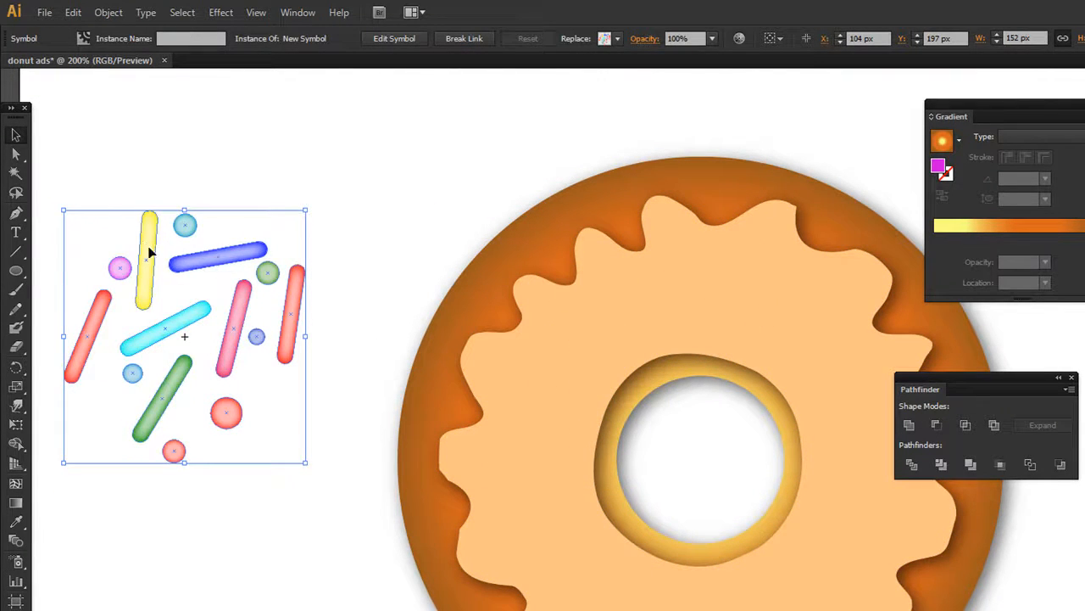
pyautogui.press('Delete')
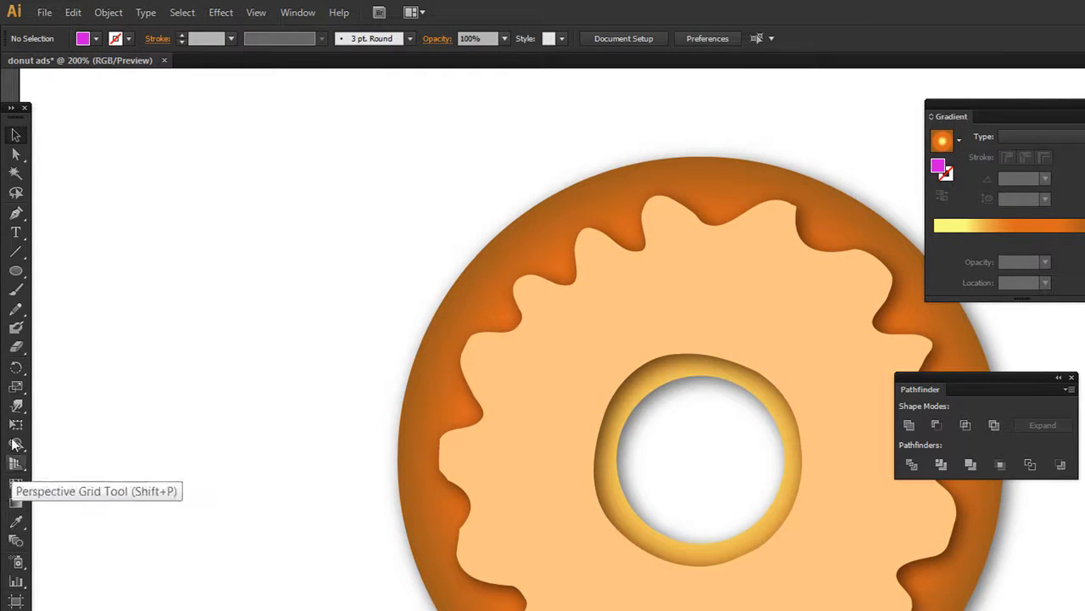
pyautogui.click(15, 562)
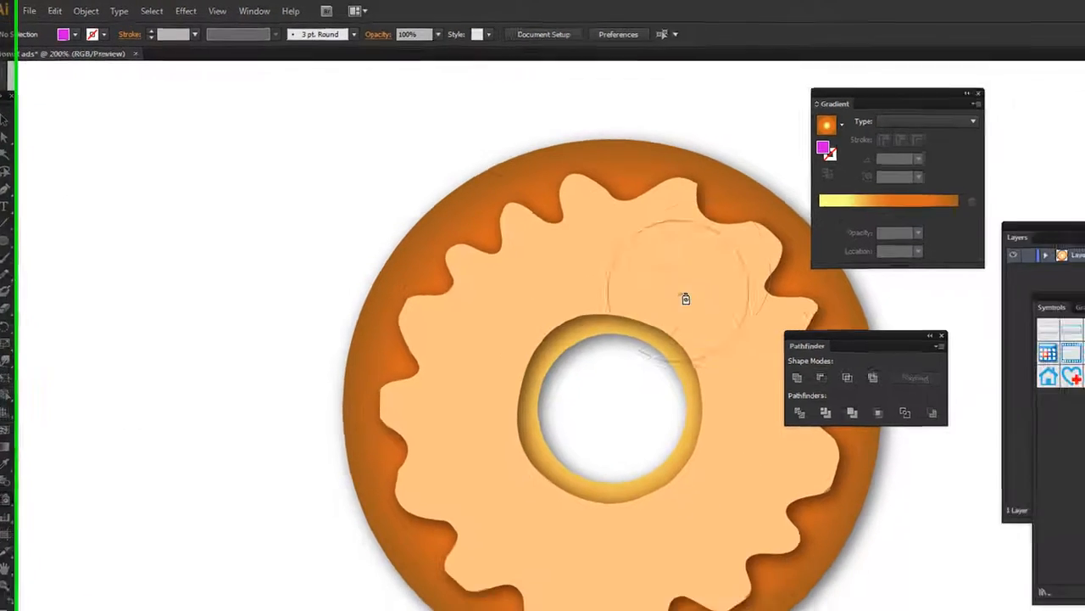
pyautogui.moveTo(572, 356); pyautogui.dragTo(574, 361)
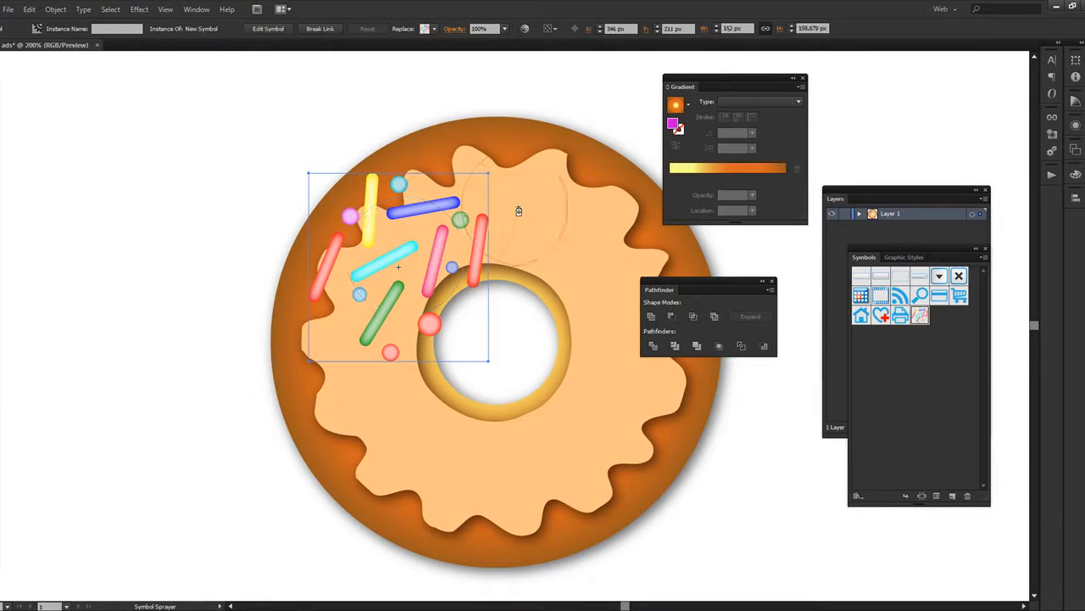
pyautogui.click(521, 211)
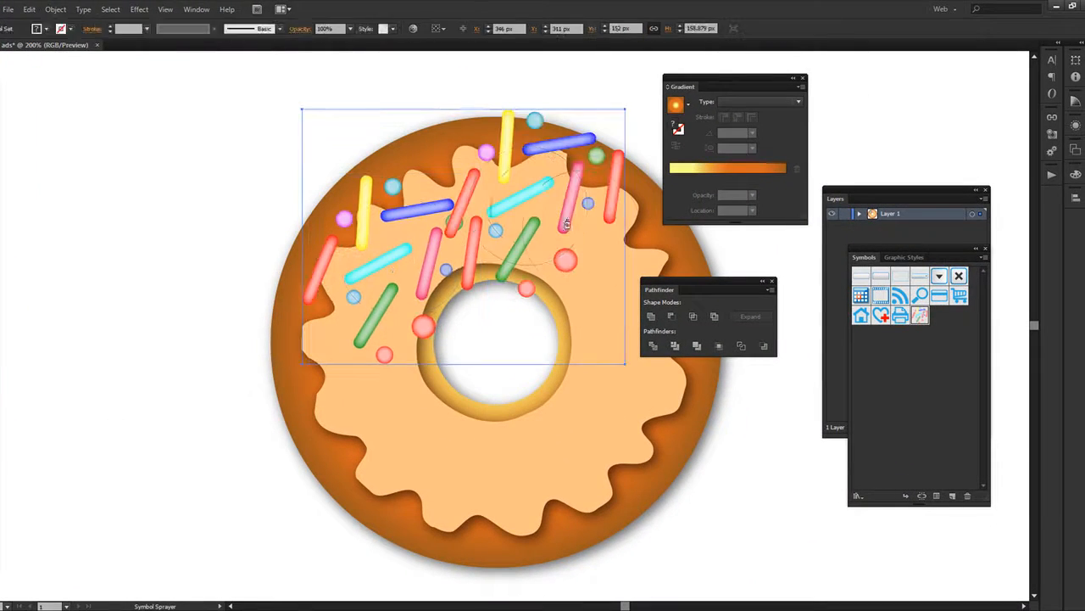
pyautogui.click(607, 271)
pyautogui.click(617, 397)
pyautogui.click(770, 565)
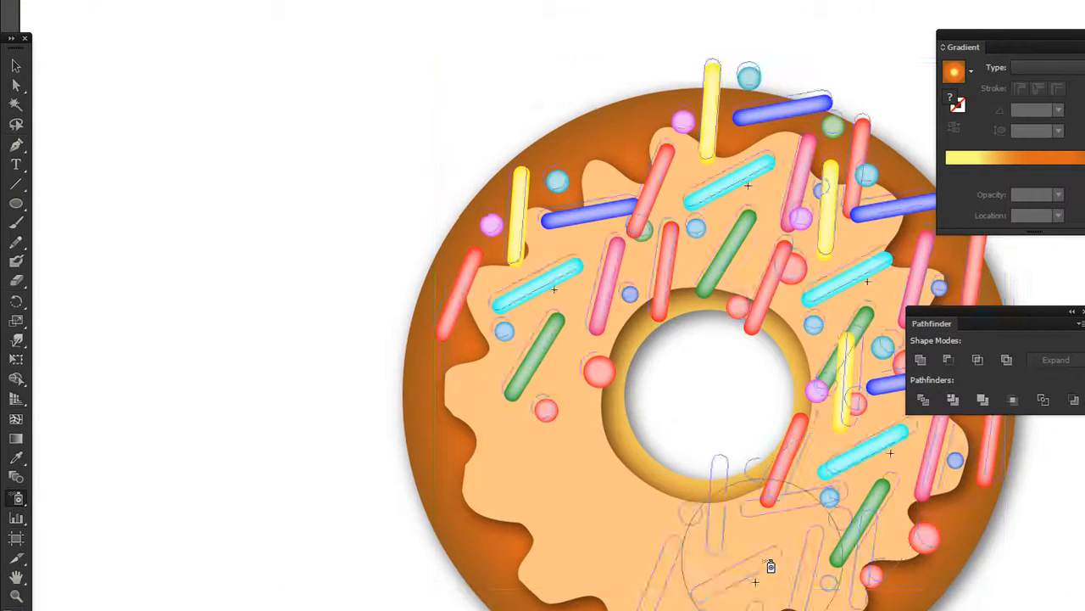
pyautogui.click(628, 542)
pyautogui.click(527, 423)
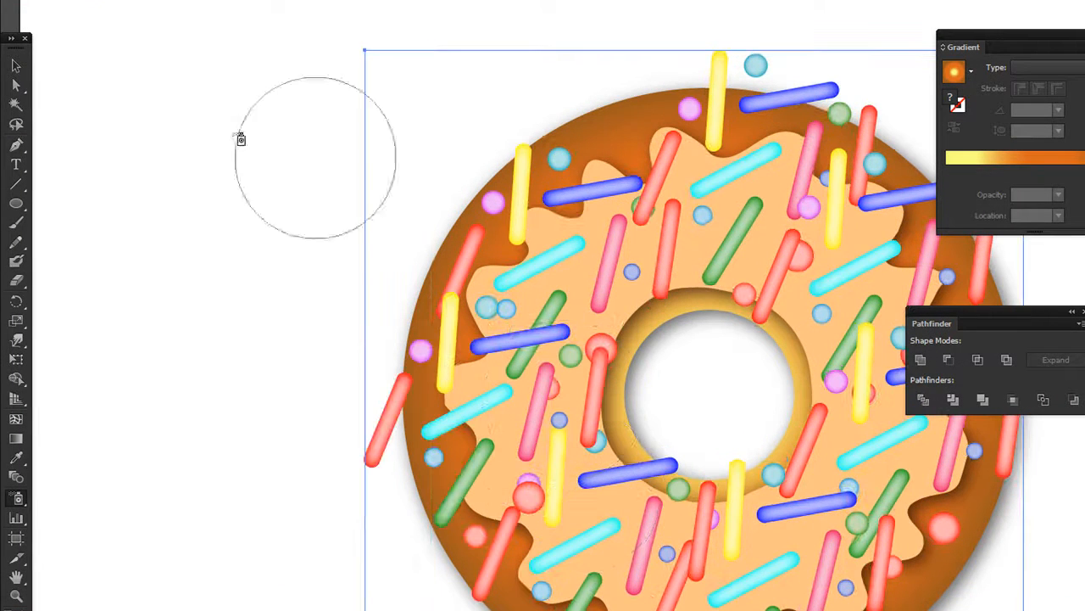
# Scale the sprinkle symbol set down around its centre to about 306 by 308 px so it fits the icing.
pyautogui.click(16, 65)
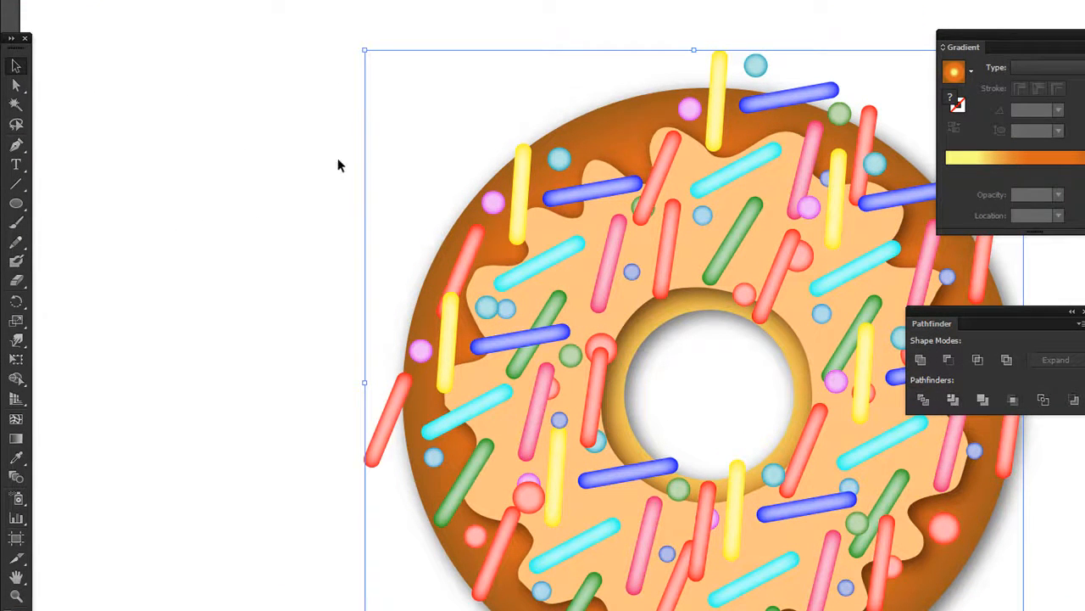
pyautogui.moveTo(365, 50); pyautogui.dragTo(407, 117)
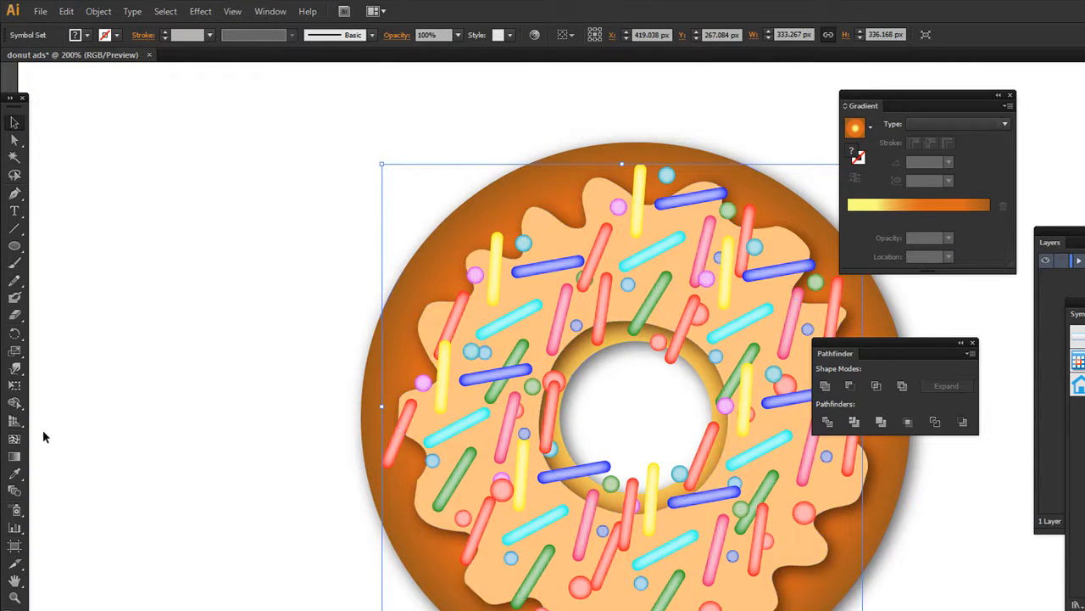
pyautogui.moveTo(382, 166); pyautogui.dragTo(401, 183)
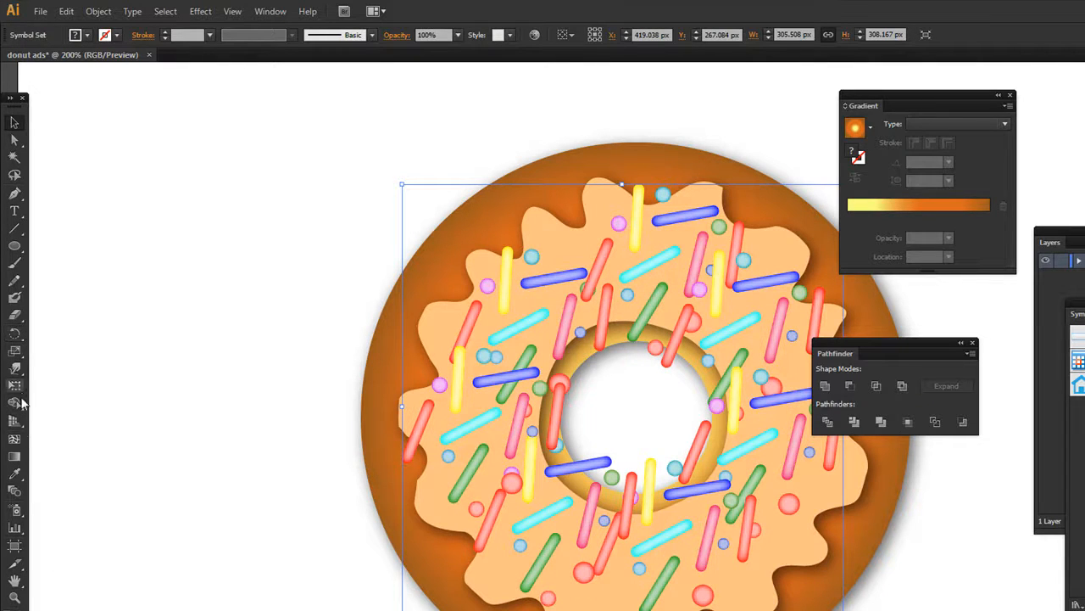
# Switch to the Symbol Shifter and push the sprinkles above and beside the donut hole outward onto the icing.
pyautogui.doubleClick(15, 511)
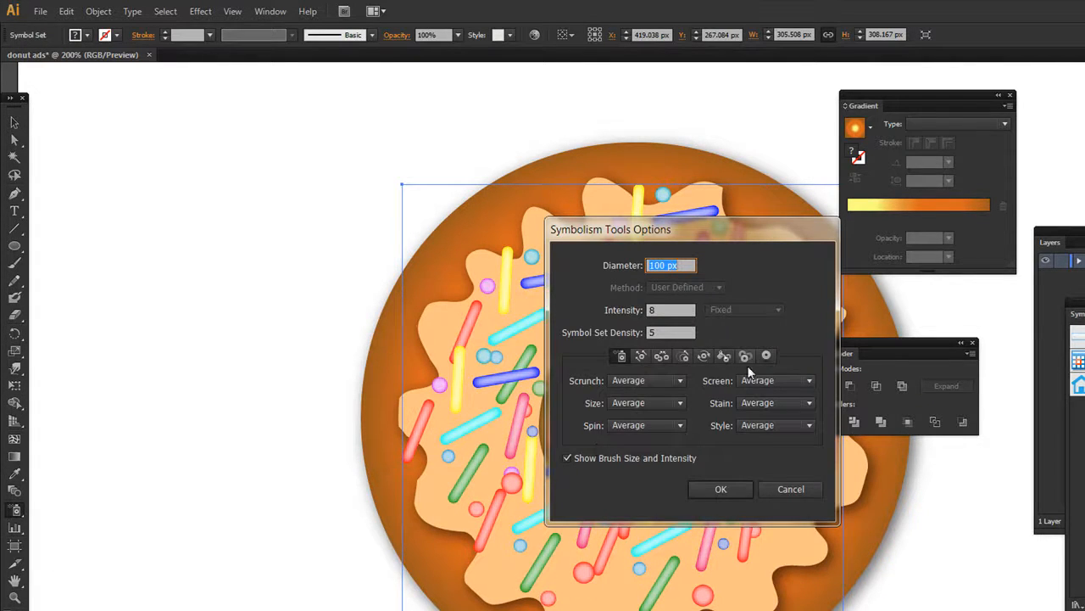
pyautogui.click(643, 355)
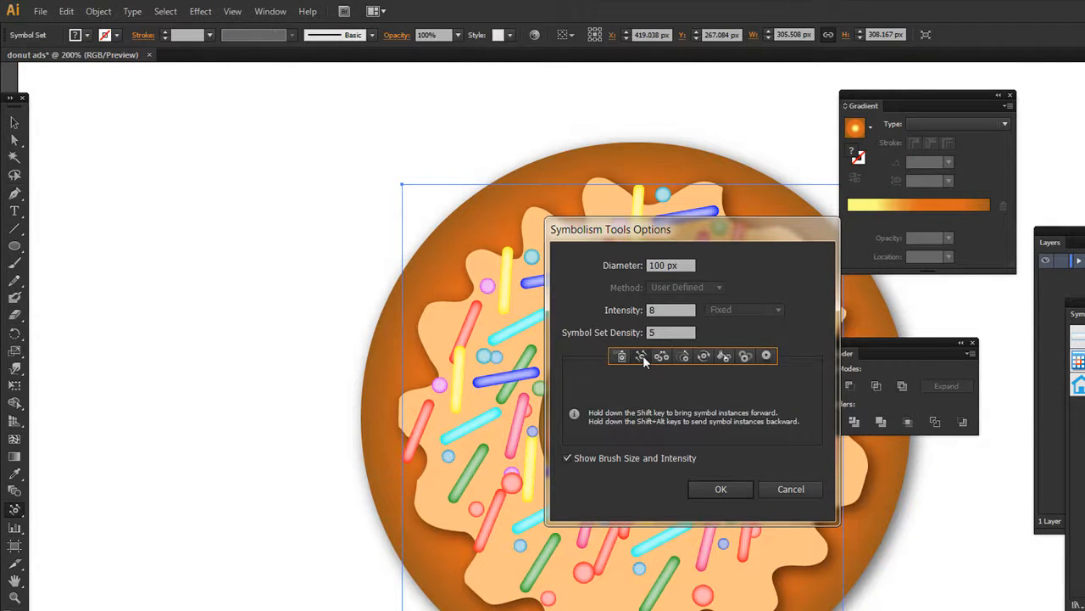
pyautogui.click(708, 490)
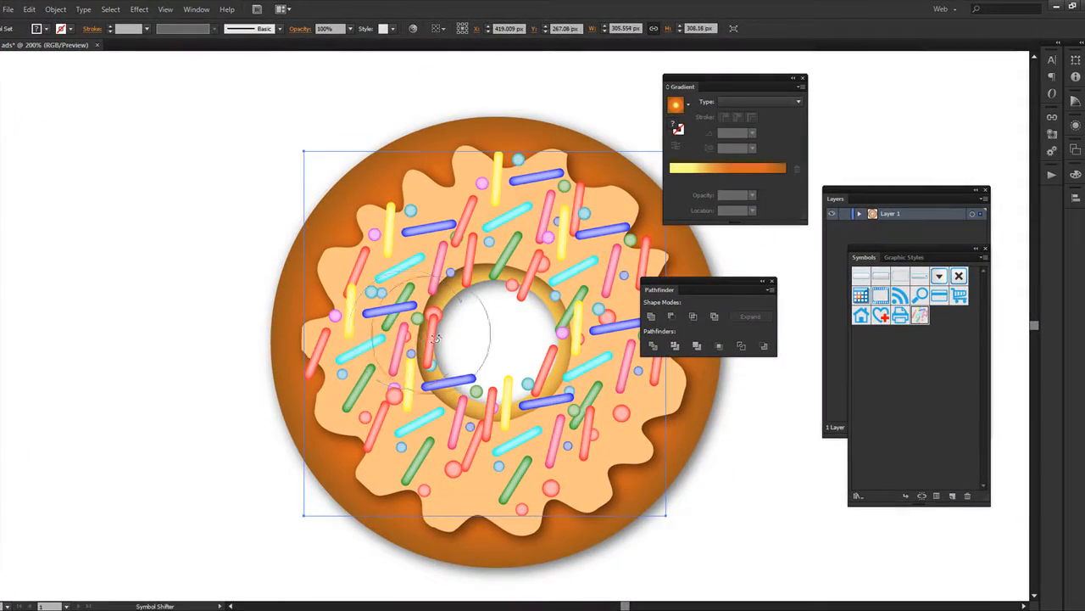
pyautogui.moveTo(436, 337)
pyautogui.mouseDown()
pyautogui.moveTo(370, 303)
pyautogui.moveTo(454, 318)
pyautogui.mouseUp()
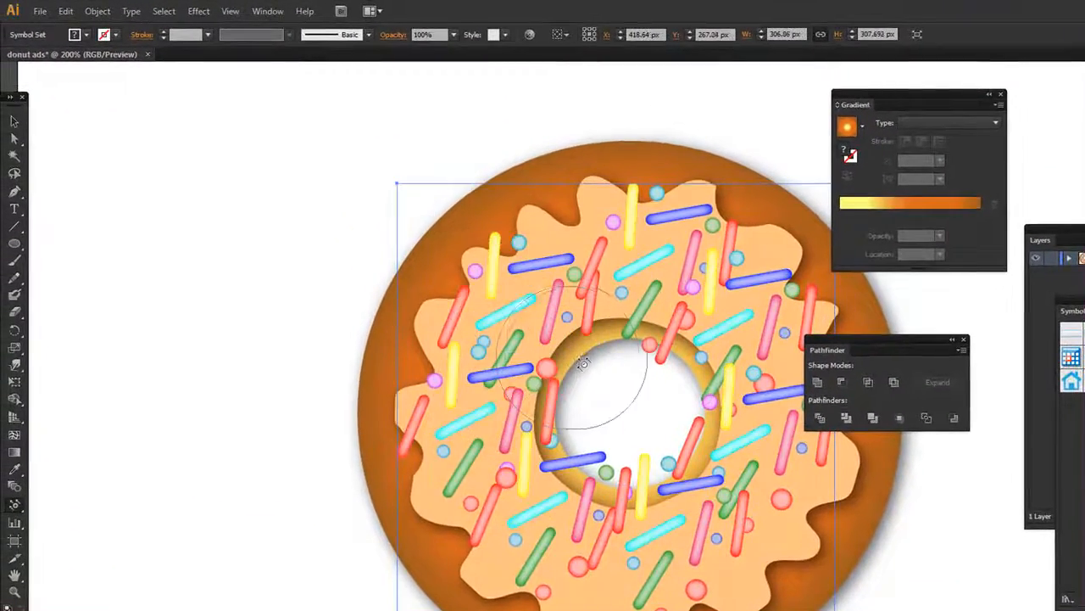
pyautogui.moveTo(546, 335); pyautogui.dragTo(554, 240)
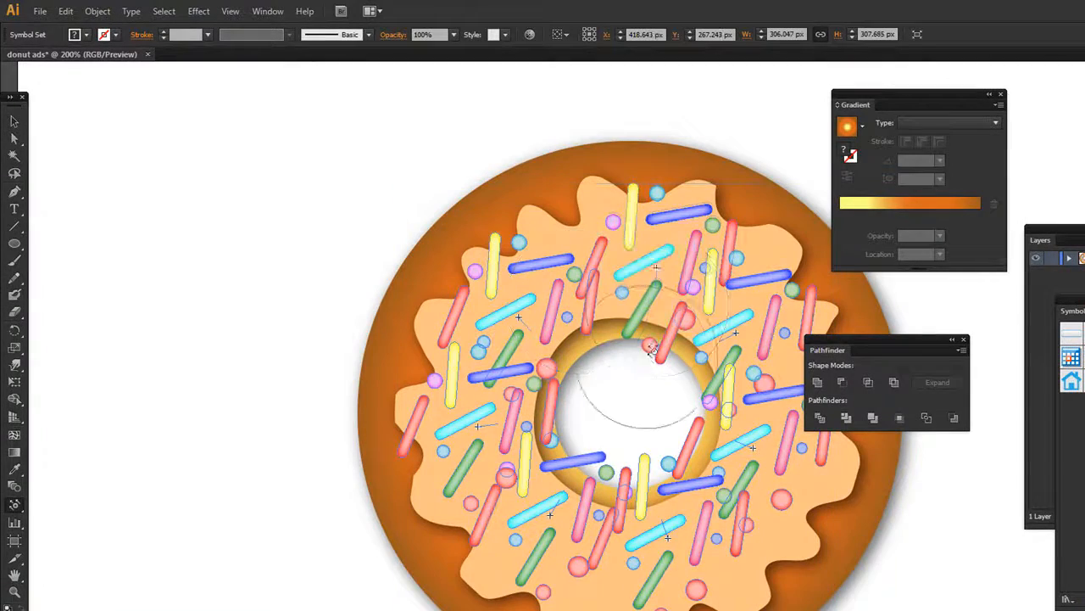
pyautogui.moveTo(650, 350); pyautogui.dragTo(654, 299)
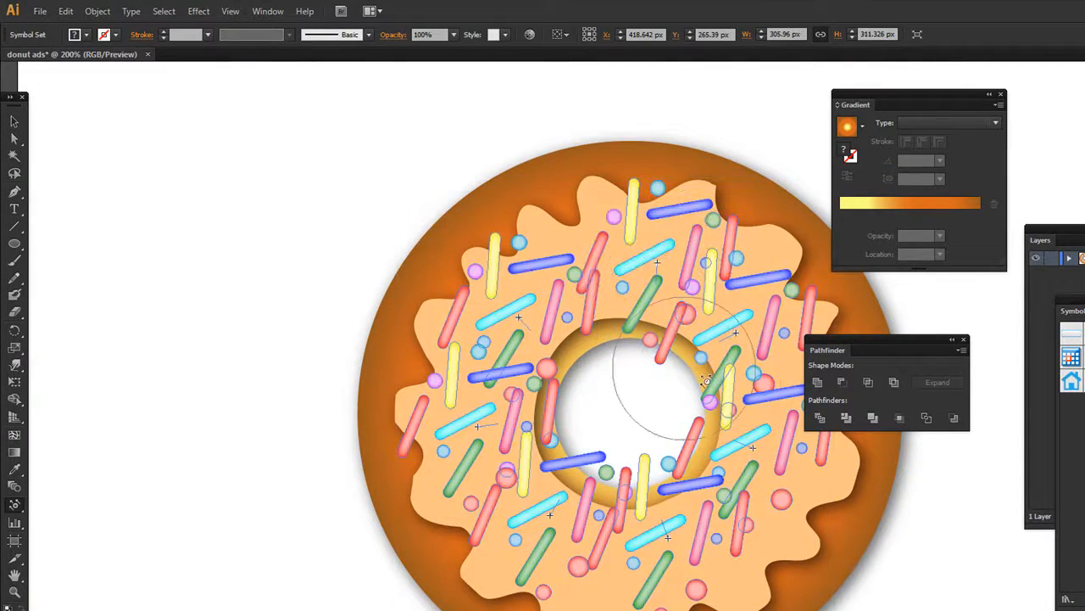
pyautogui.moveTo(707, 382)
pyautogui.mouseDown()
pyautogui.moveTo(751, 429)
pyautogui.moveTo(715, 442)
pyautogui.mouseUp()
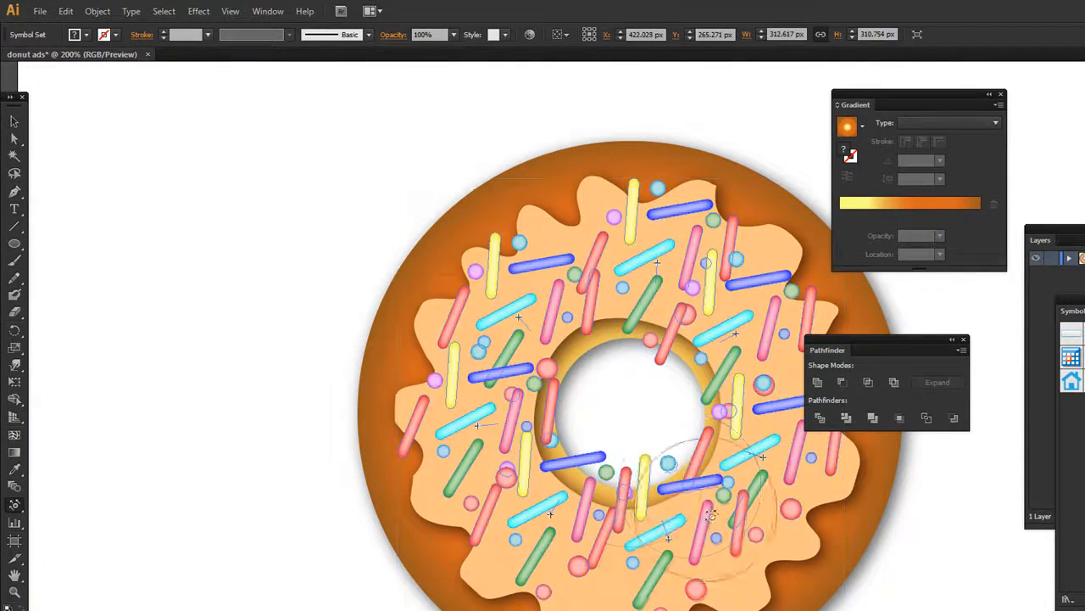
# Shift the sprinkles below and left of the donut hole outward, away from the inner ring.
pyautogui.moveTo(632, 495); pyautogui.dragTo(634, 511)
pyautogui.moveTo(589, 439); pyautogui.dragTo(539, 485)
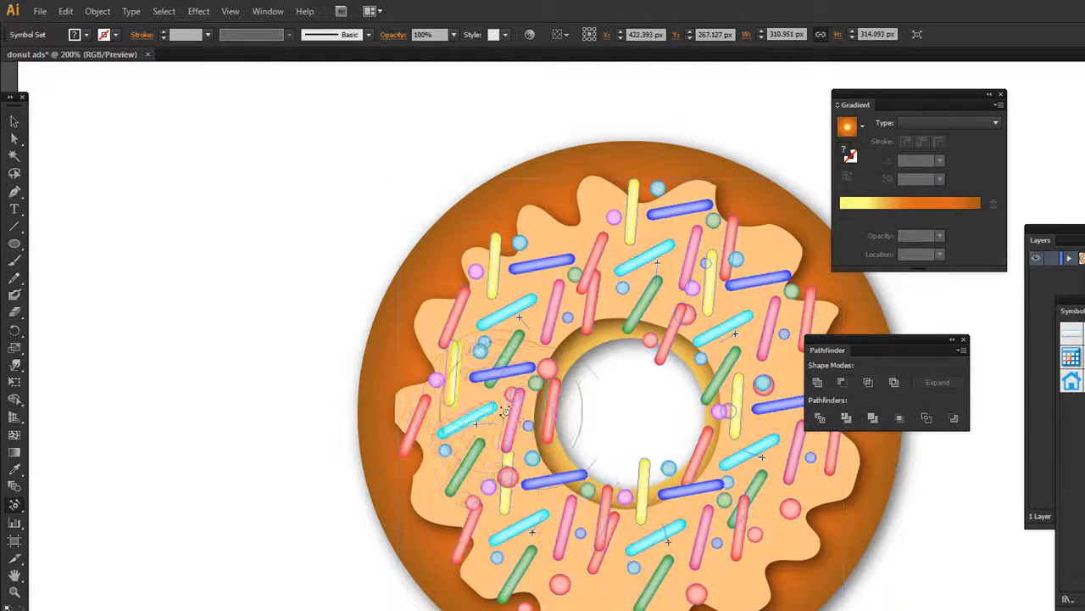
pyautogui.moveTo(505, 411); pyautogui.dragTo(496, 405)
pyautogui.moveTo(549, 370); pyautogui.dragTo(530, 342)
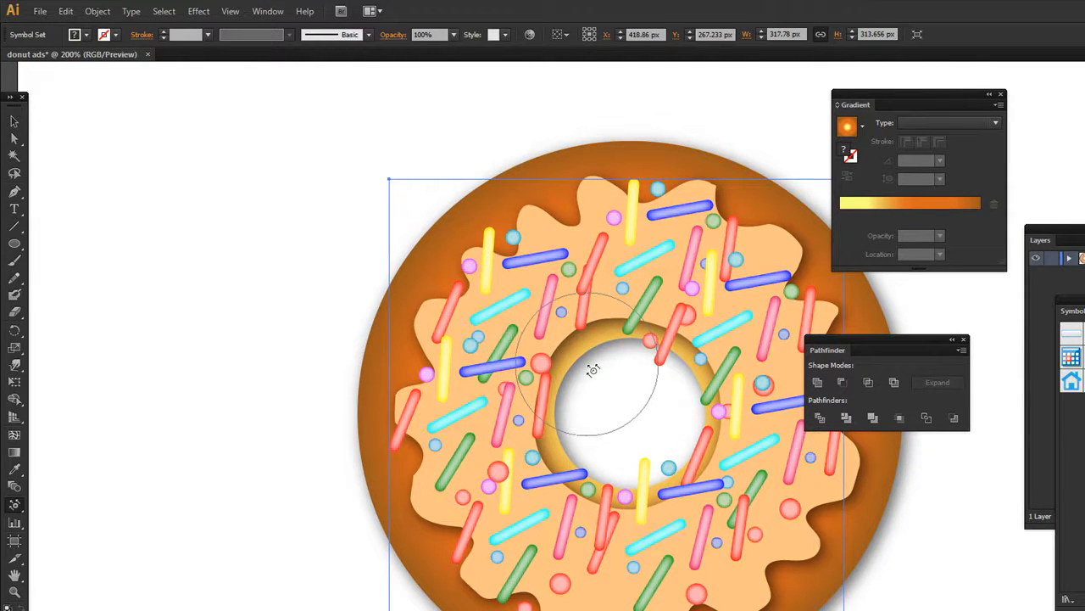
pyautogui.moveTo(541, 381)
pyautogui.mouseDown()
pyautogui.moveTo(518, 347)
pyautogui.moveTo(548, 407)
pyautogui.moveTo(508, 409)
pyautogui.moveTo(545, 408)
pyautogui.moveTo(516, 410)
pyautogui.mouseUp()
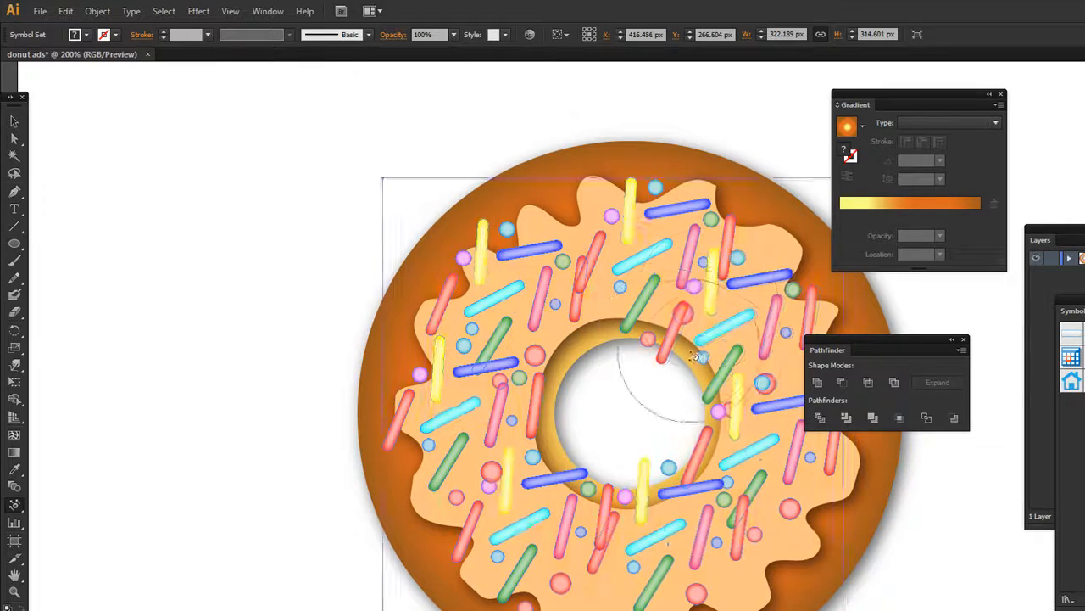
# Shift the sprinkles along the top and right side of the icing farther away from the hole.
pyautogui.moveTo(750, 383)
pyautogui.mouseDown()
pyautogui.moveTo(691, 338)
pyautogui.moveTo(732, 331)
pyautogui.moveTo(696, 347)
pyautogui.moveTo(660, 347)
pyautogui.moveTo(729, 339)
pyautogui.moveTo(655, 346)
pyautogui.moveTo(687, 319)
pyautogui.moveTo(618, 347)
pyautogui.moveTo(712, 331)
pyautogui.mouseUp()
pyautogui.moveTo(597, 321); pyautogui.dragTo(605, 321)
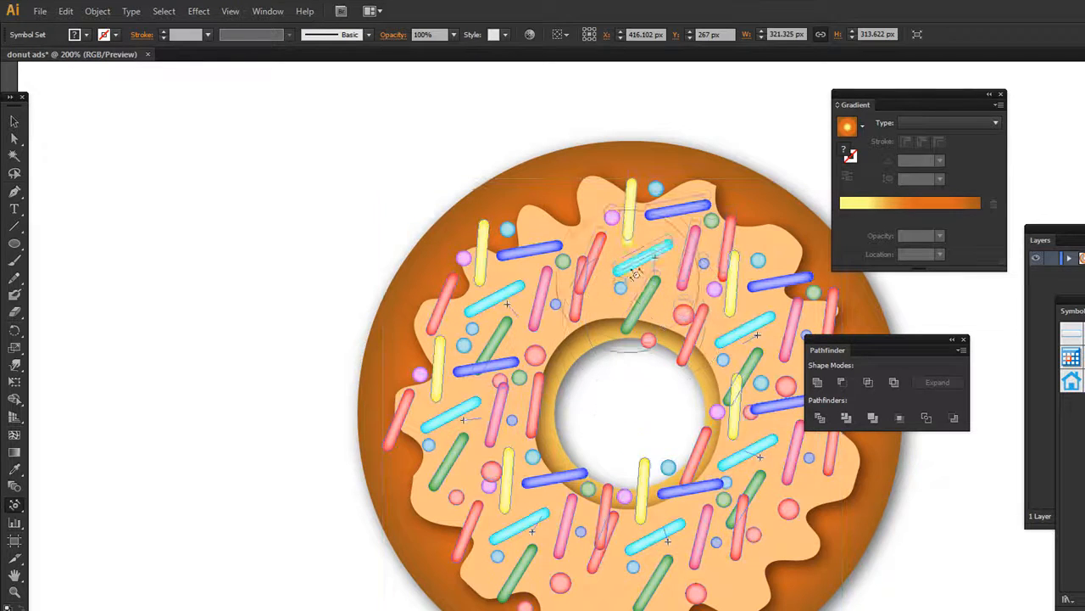
pyautogui.moveTo(635, 273)
pyautogui.mouseDown()
pyautogui.moveTo(650, 356)
pyautogui.moveTo(635, 361)
pyautogui.moveTo(649, 314)
pyautogui.mouseUp()
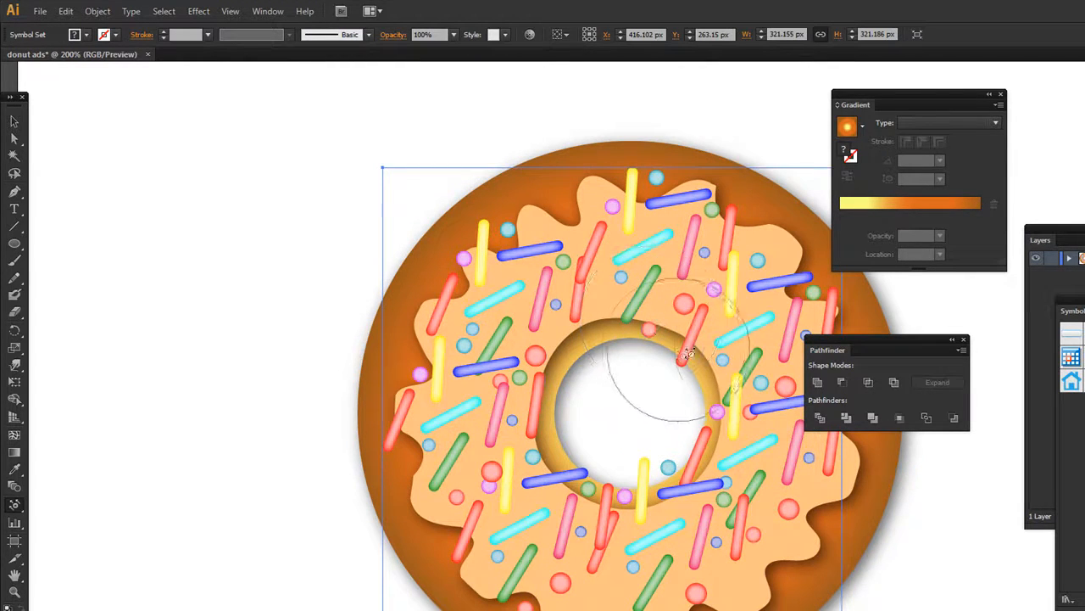
pyautogui.moveTo(689, 353); pyautogui.dragTo(741, 354)
pyautogui.moveTo(686, 473)
pyautogui.mouseDown()
pyautogui.moveTo(733, 531)
pyautogui.moveTo(690, 462)
pyautogui.moveTo(736, 482)
pyautogui.mouseUp()
pyautogui.moveTo(695, 458)
pyautogui.mouseDown()
pyautogui.moveTo(719, 459)
pyautogui.moveTo(734, 475)
pyautogui.mouseUp()
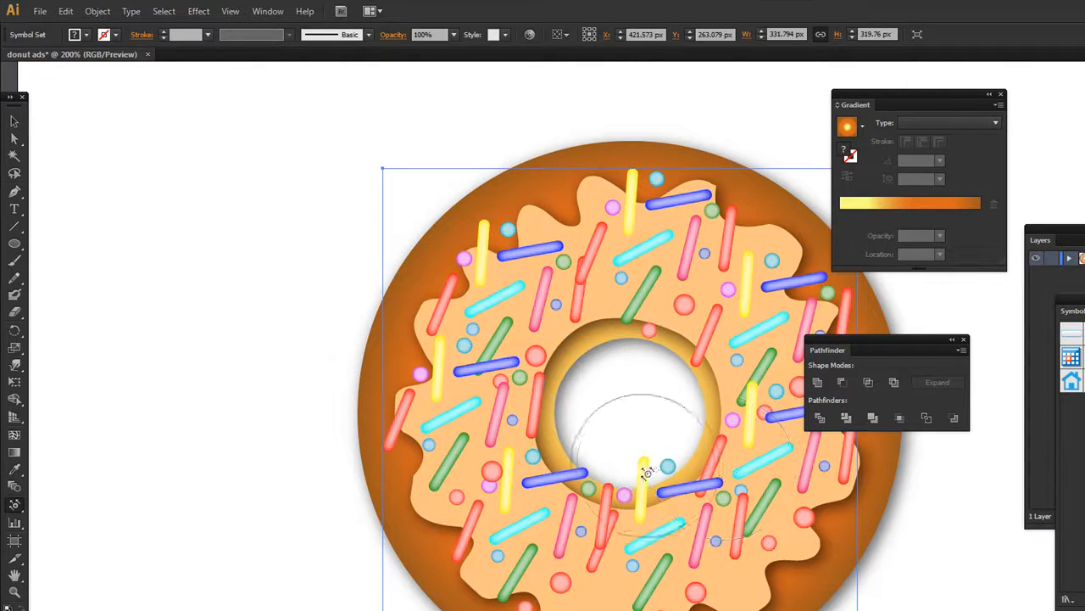
# Shift the sprinkles overlapping the hole's lower edge down onto the icing and nudge the top ones upward.
pyautogui.moveTo(647, 473); pyautogui.dragTo(685, 533)
pyautogui.moveTo(600, 503)
pyautogui.mouseDown()
pyautogui.moveTo(636, 577)
pyautogui.moveTo(611, 507)
pyautogui.moveTo(563, 592)
pyautogui.moveTo(604, 542)
pyautogui.moveTo(611, 508)
pyautogui.moveTo(556, 551)
pyautogui.mouseUp()
pyautogui.moveTo(634, 497); pyautogui.dragTo(667, 562)
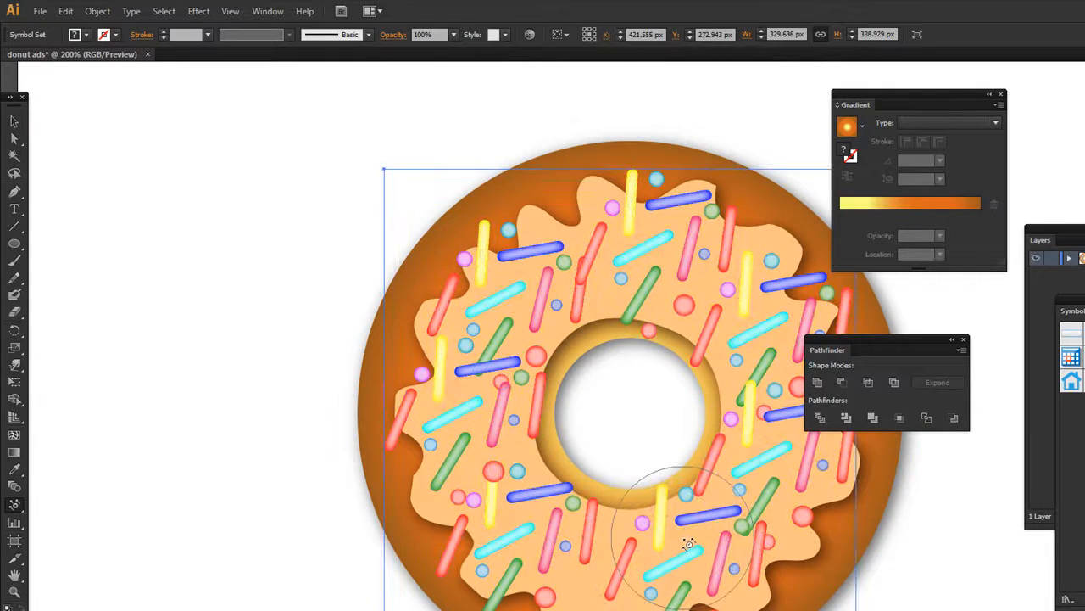
pyautogui.moveTo(656, 339)
pyautogui.mouseDown()
pyautogui.moveTo(681, 298)
pyautogui.moveTo(660, 328)
pyautogui.mouseUp()
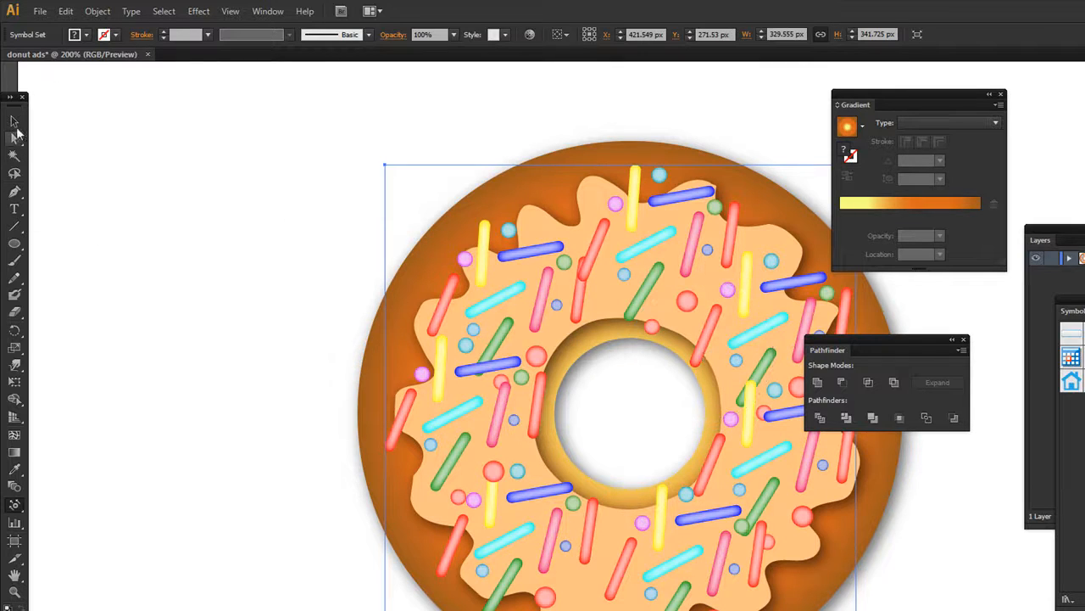
pyautogui.click(14, 124)
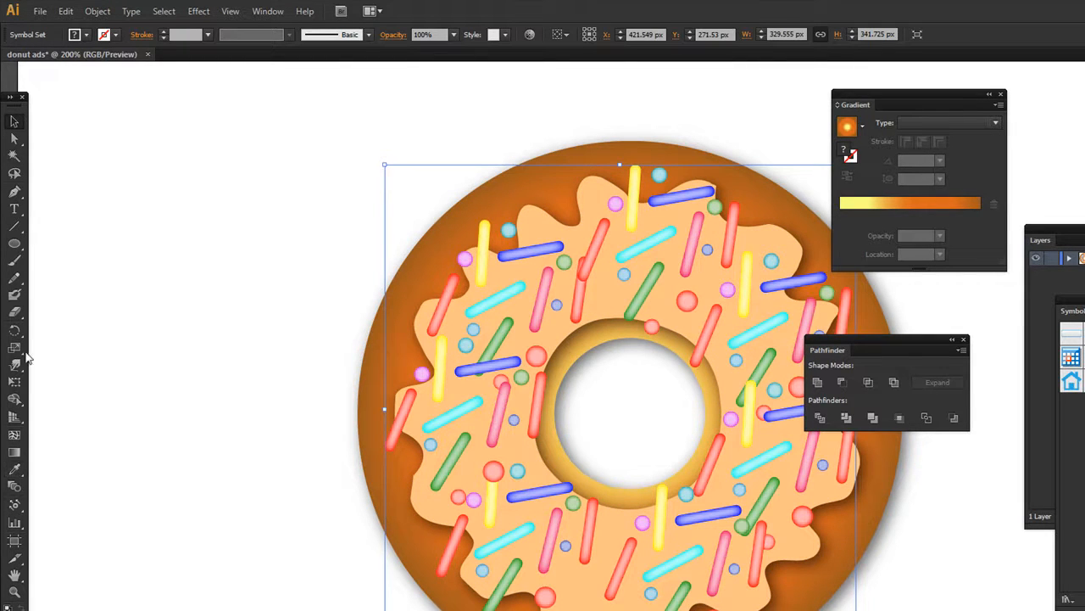
# Switch the symbolism tool to the Symbol Screener and set its intensity to 2.
pyautogui.doubleClick(18, 509)
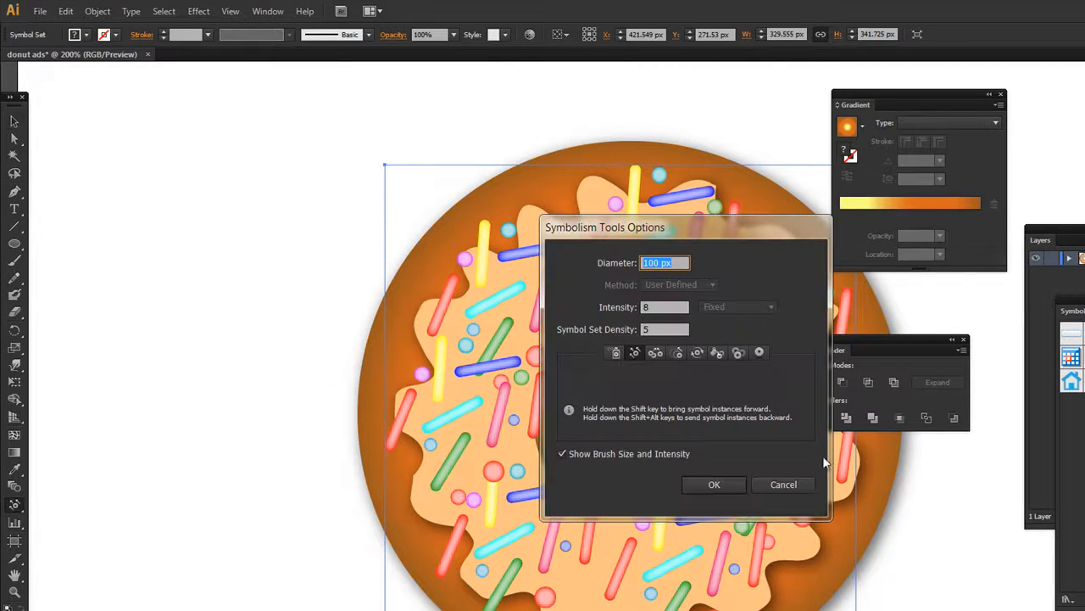
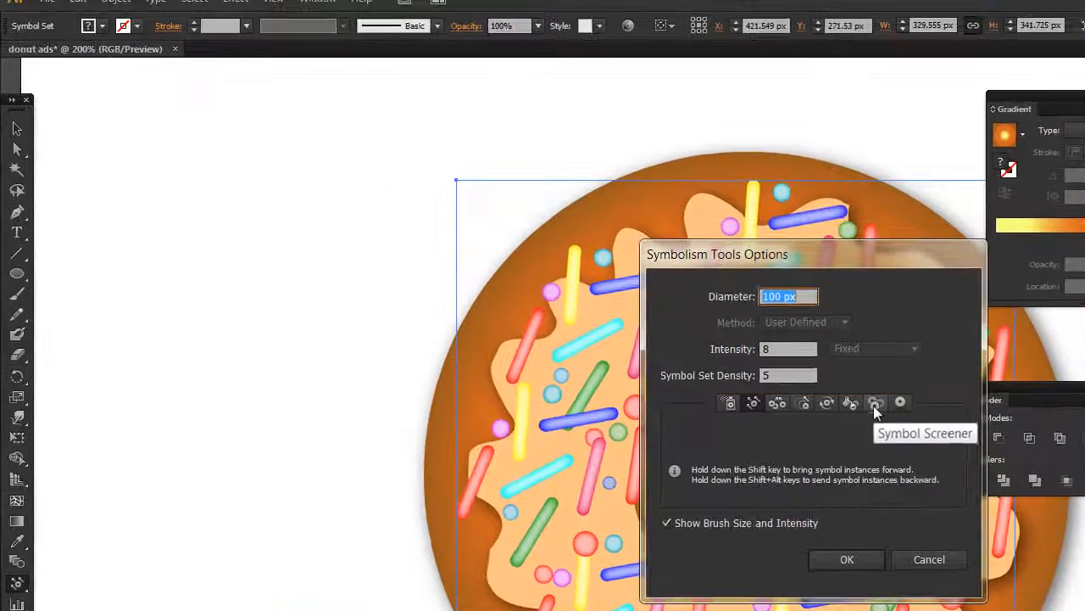
pyautogui.click(700, 283)
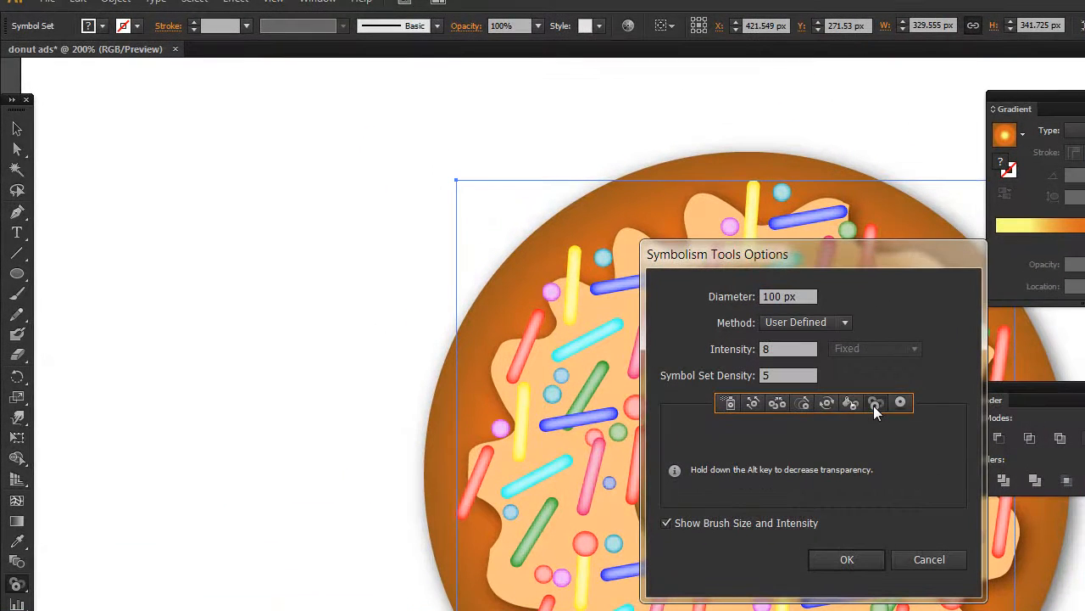
pyautogui.click(785, 352)
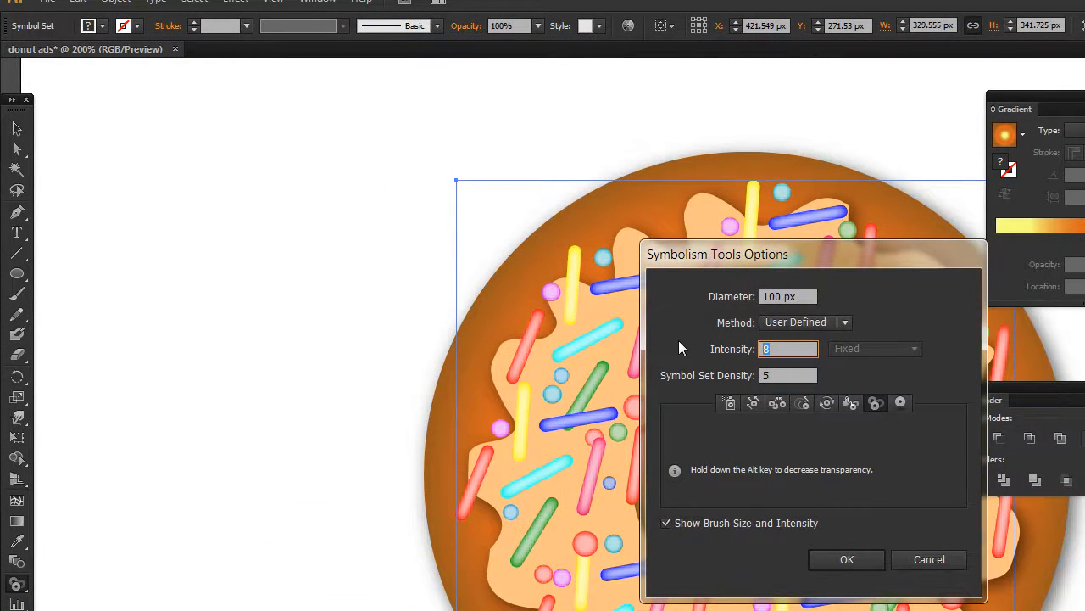
pyautogui.click(844, 559)
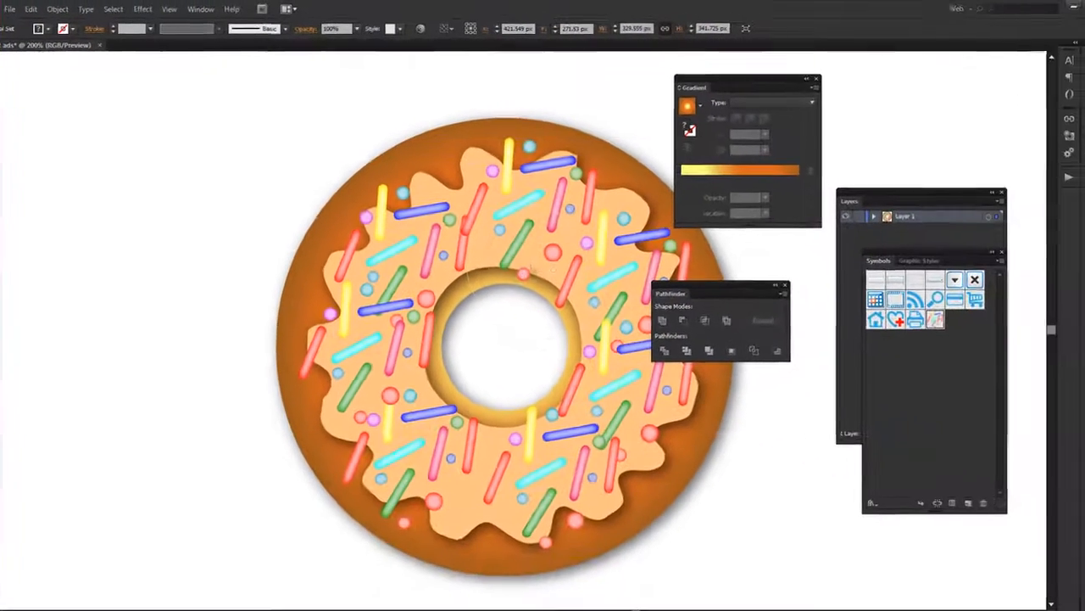
# Fade the sprinkles on the icing's lower-right side with the Symbol Screener to make them partly transparent.
pyautogui.moveTo(491, 258); pyautogui.dragTo(499, 267)
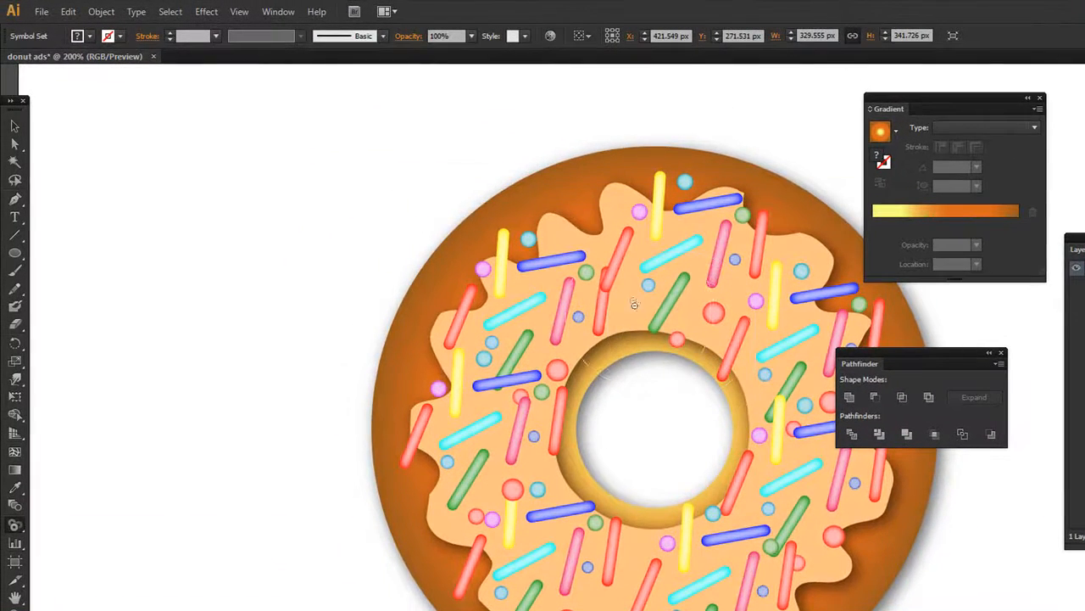
pyautogui.moveTo(756, 383)
pyautogui.mouseDown()
pyautogui.moveTo(767, 447)
pyautogui.moveTo(758, 487)
pyautogui.moveTo(752, 436)
pyautogui.moveTo(773, 446)
pyautogui.moveTo(730, 512)
pyautogui.moveTo(705, 527)
pyautogui.moveTo(738, 499)
pyautogui.moveTo(746, 458)
pyautogui.moveTo(727, 459)
pyautogui.moveTo(751, 449)
pyautogui.mouseUp()
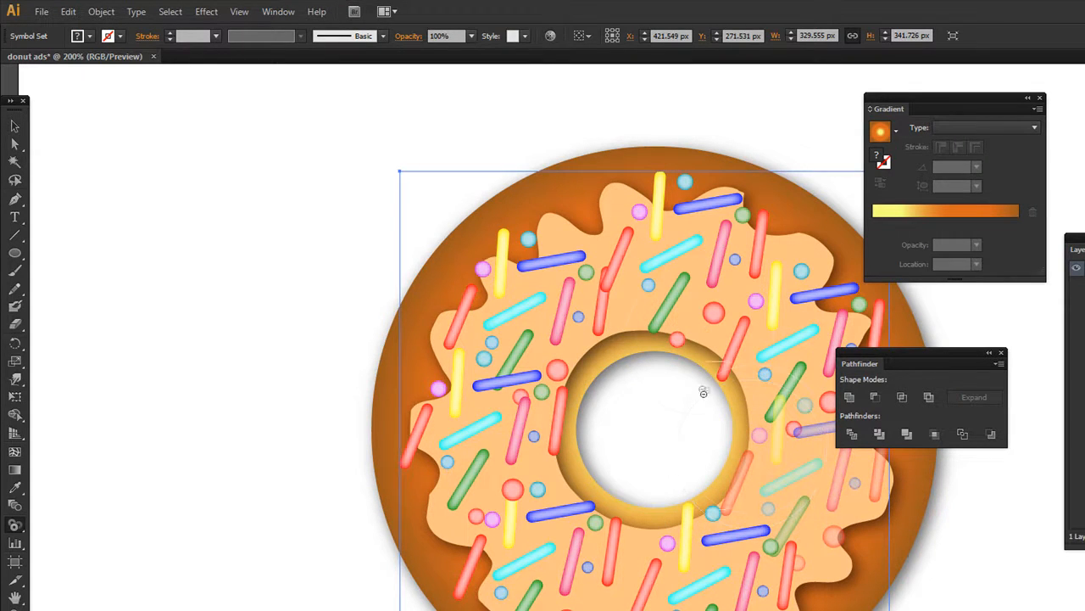
pyautogui.moveTo(703, 392)
pyautogui.mouseDown()
pyautogui.moveTo(704, 325)
pyautogui.moveTo(699, 360)
pyautogui.moveTo(713, 364)
pyautogui.moveTo(676, 340)
pyautogui.mouseUp()
# Raise the Symbol Screener's intensity to 5.
pyautogui.doubleClick(15, 525)
pyautogui.click(695, 318)
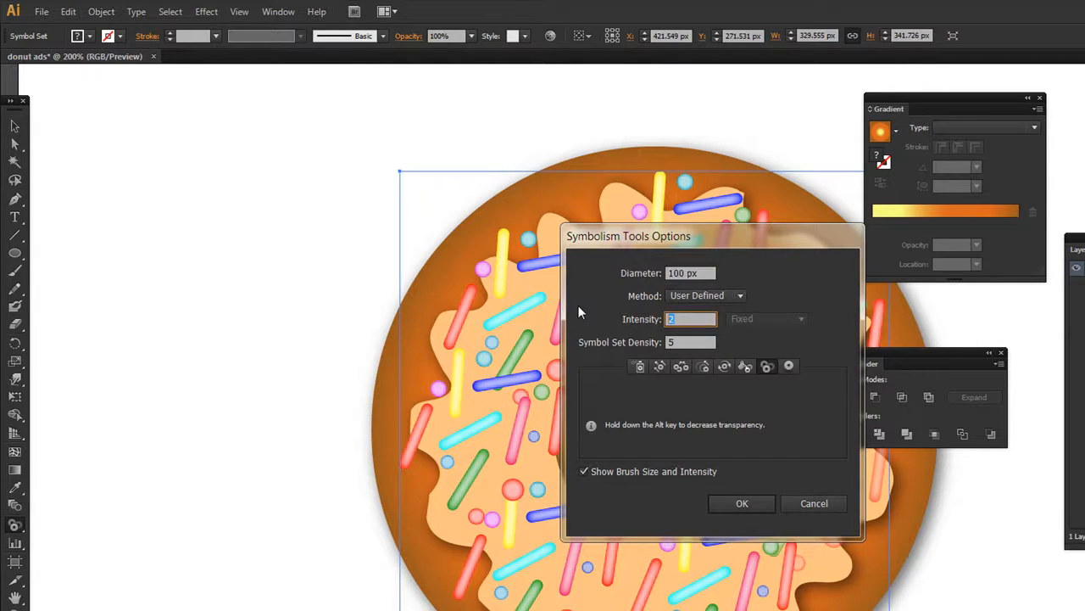
pyautogui.write('5')
pyautogui.click(738, 503)
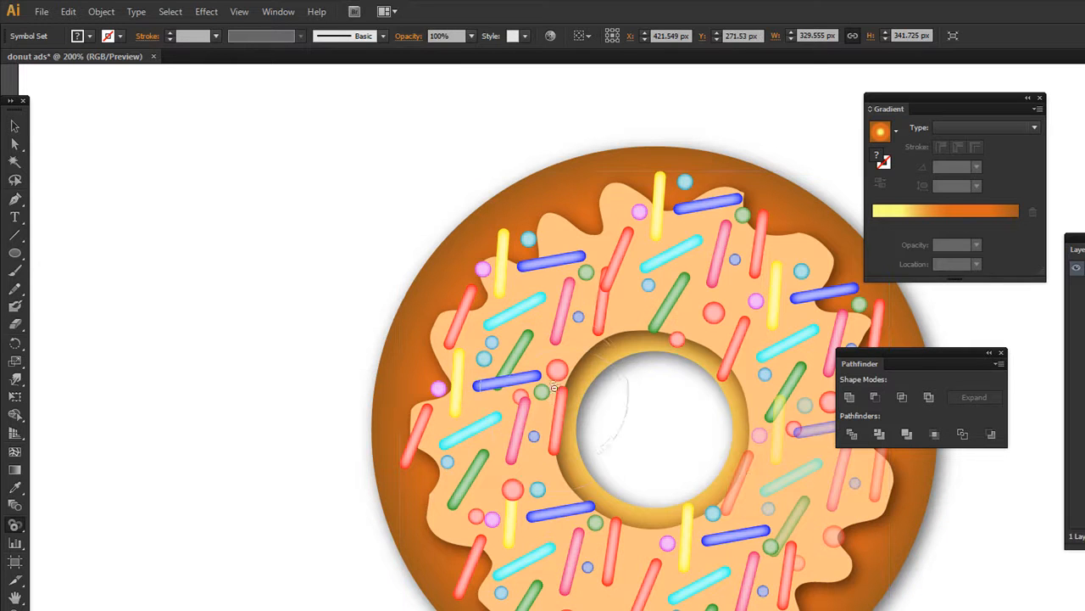
# Fade the sprinkles below and above the donut's hole with the Symbol Screener, partly restore the upper ones' opacity, and deselect.
pyautogui.click(658, 337)
pyautogui.moveTo(699, 547); pyautogui.dragTo(712, 590)
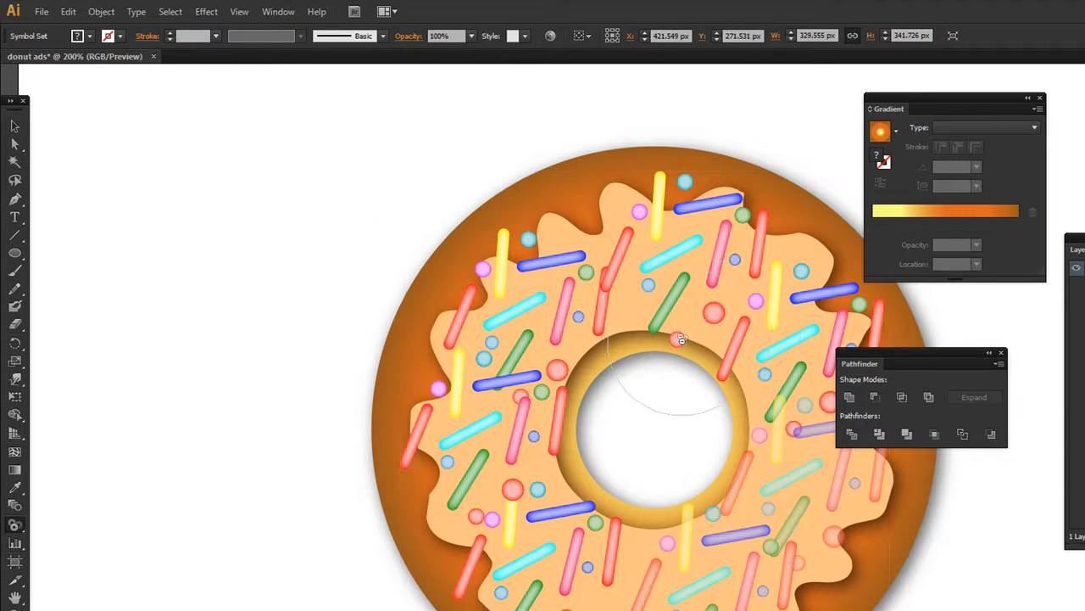
pyautogui.moveTo(662, 301); pyautogui.dragTo(675, 256)
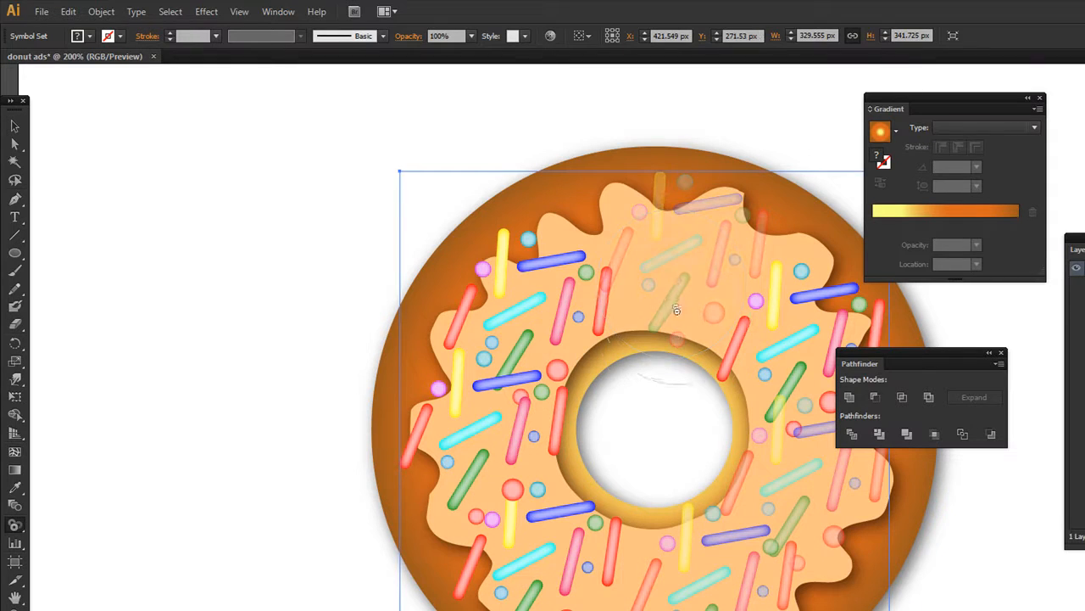
pyautogui.moveTo(684, 346); pyautogui.dragTo(708, 350)
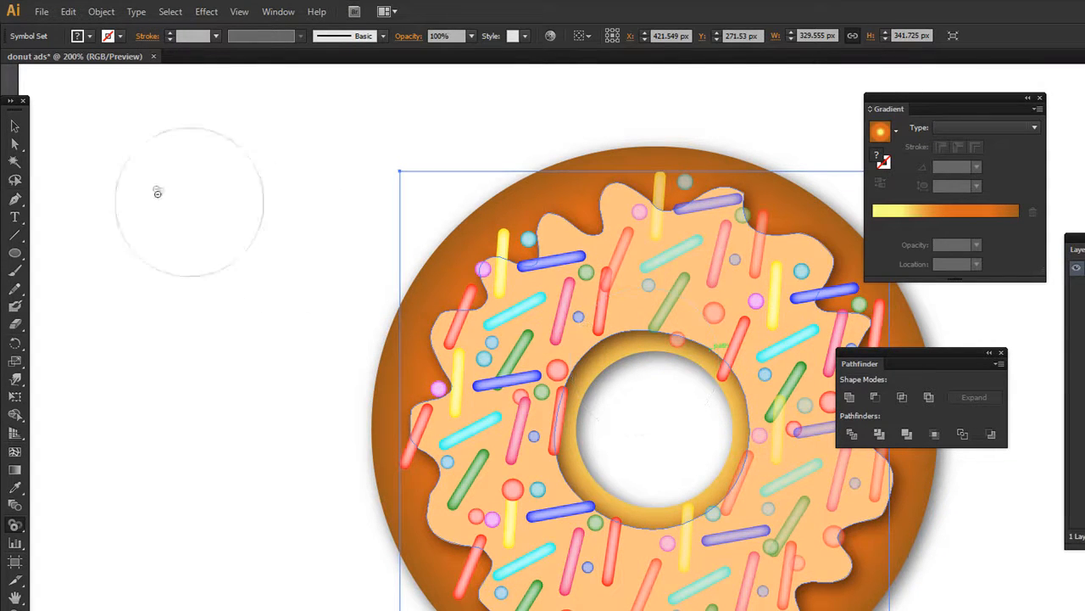
pyautogui.click(14, 127)
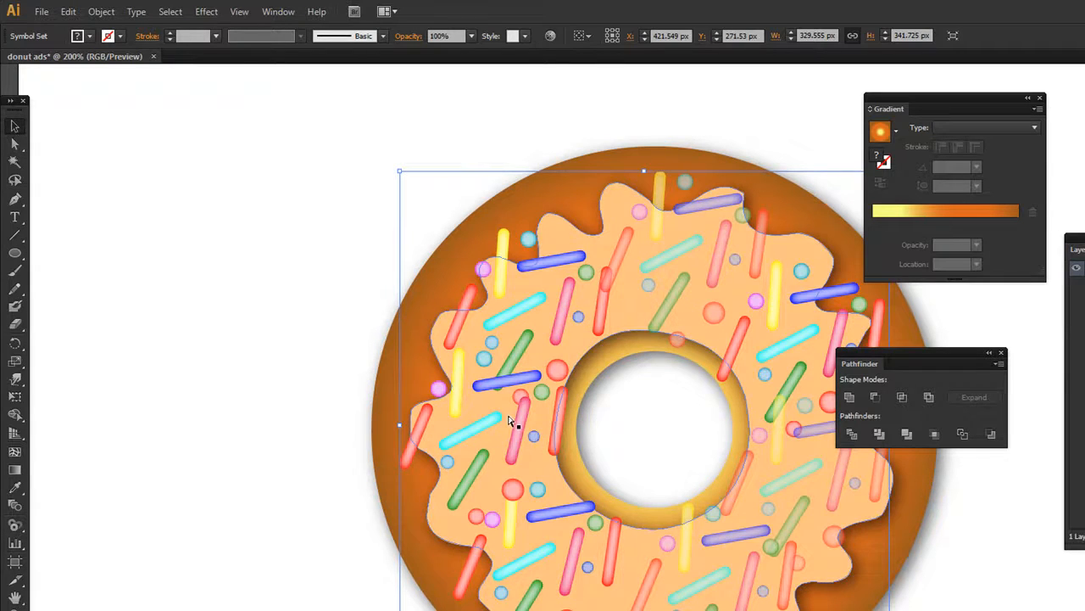
pyautogui.hotkey('ctrl', '-')
pyautogui.click(577, 171)
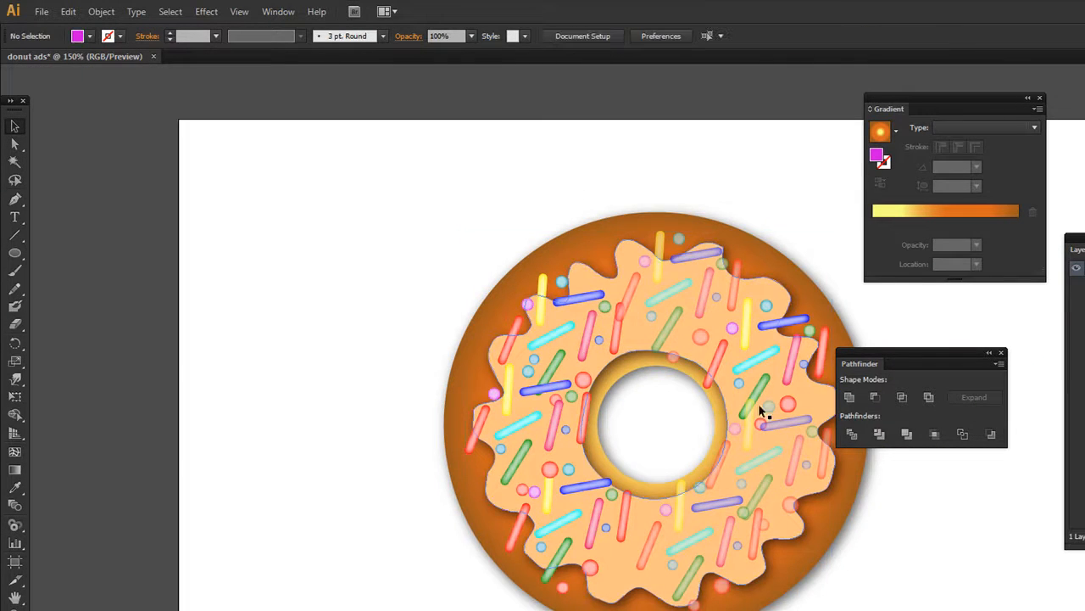
# Draw a rectangle about 1008 × 601 px covering the whole artboard with the Rectangle tool.
pyautogui.moveTo(761, 411); pyautogui.dragTo(594, 410)
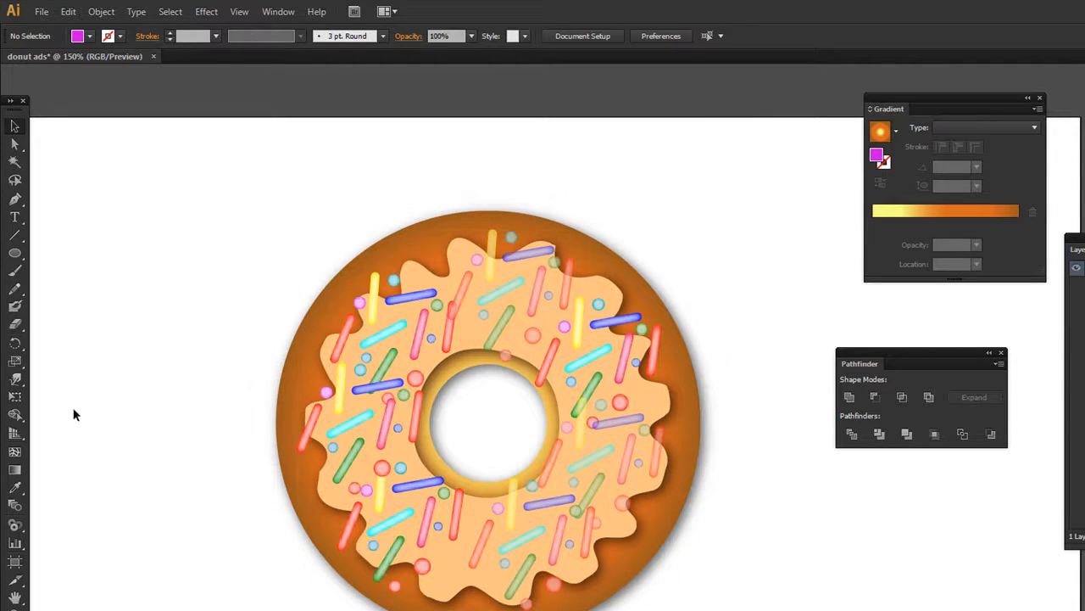
pyautogui.moveTo(15, 253); pyautogui.dragTo(83, 254)
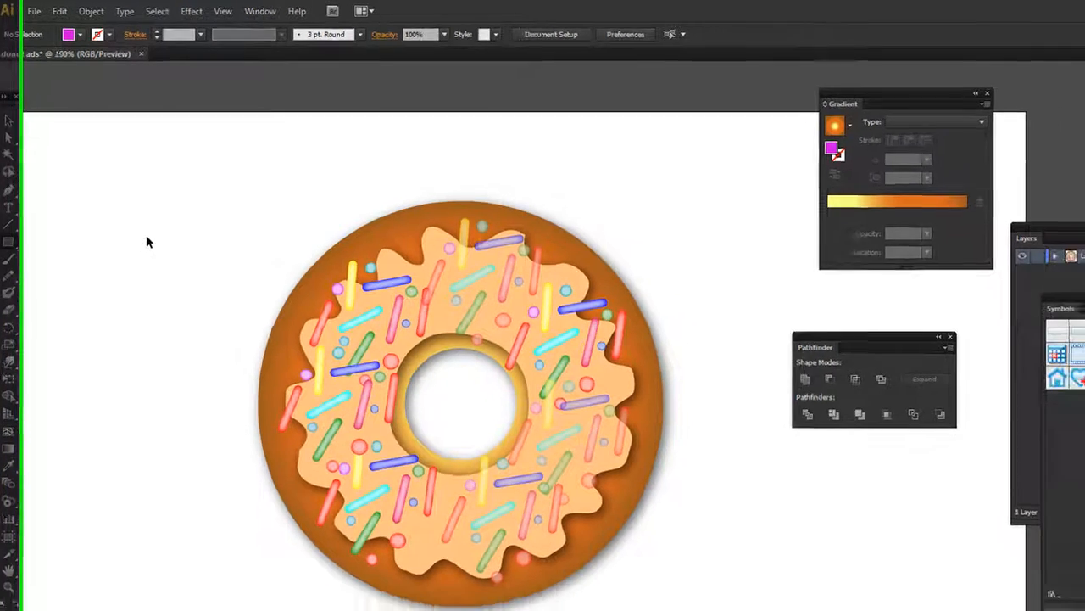
pyautogui.hotkey('ctrl', '-')
pyautogui.hotkey('ctrl', '-')
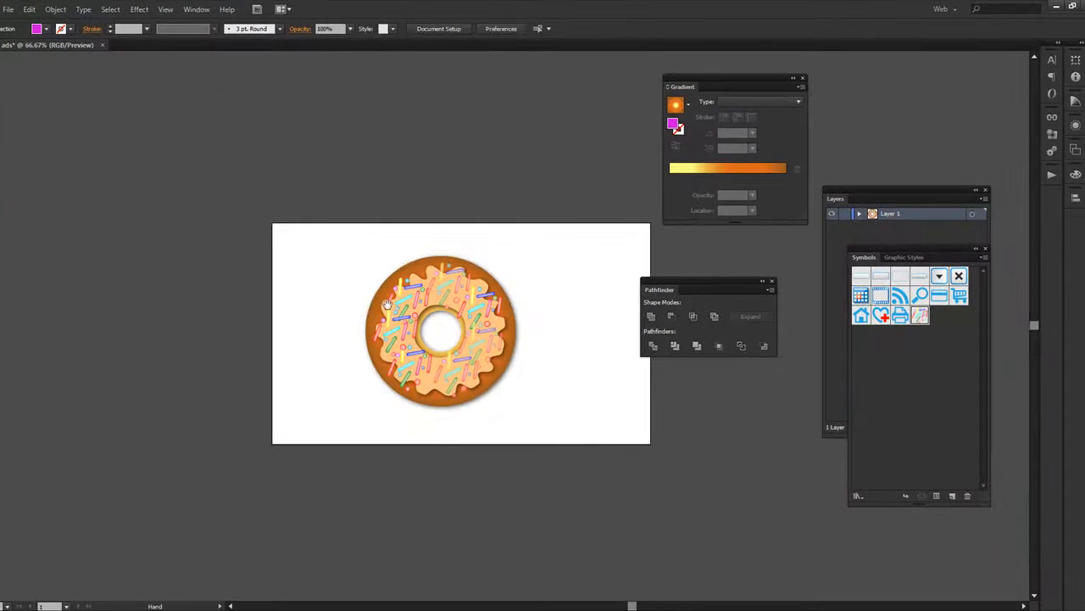
pyautogui.moveTo(183, 170); pyautogui.dragTo(581, 407)
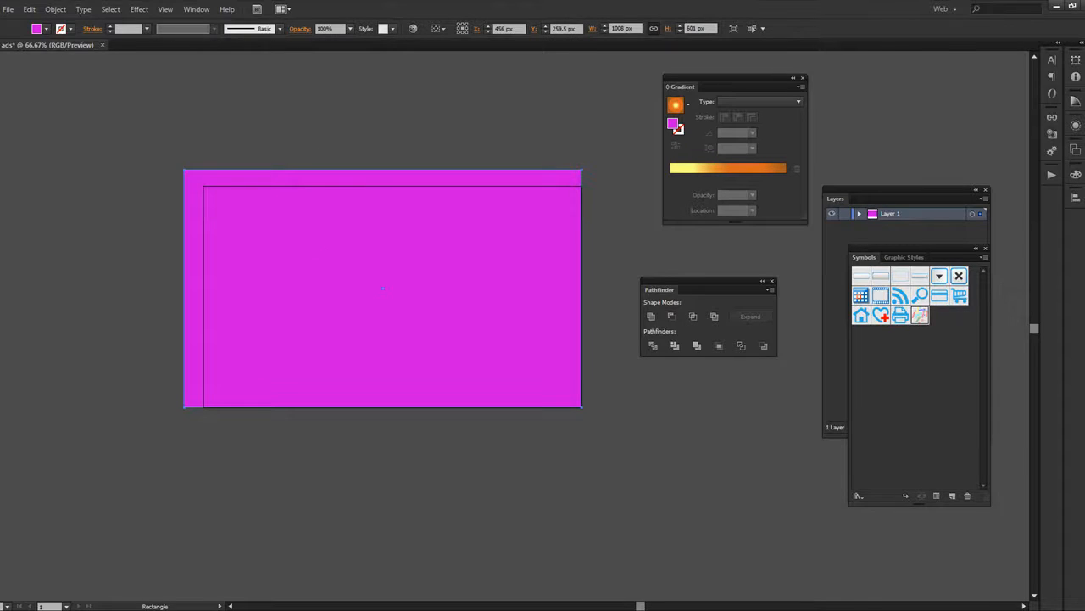
# Fill the rectangle with pale yellow (#ffe8a9) and send it behind the donut.
pyautogui.doubleClick(3, 437)
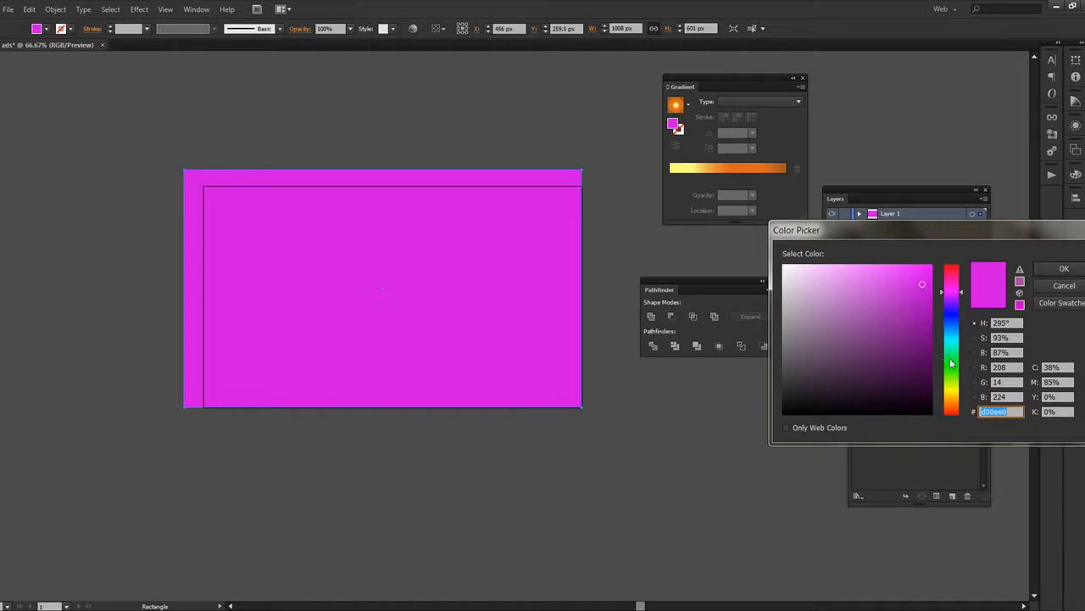
pyautogui.click(953, 388)
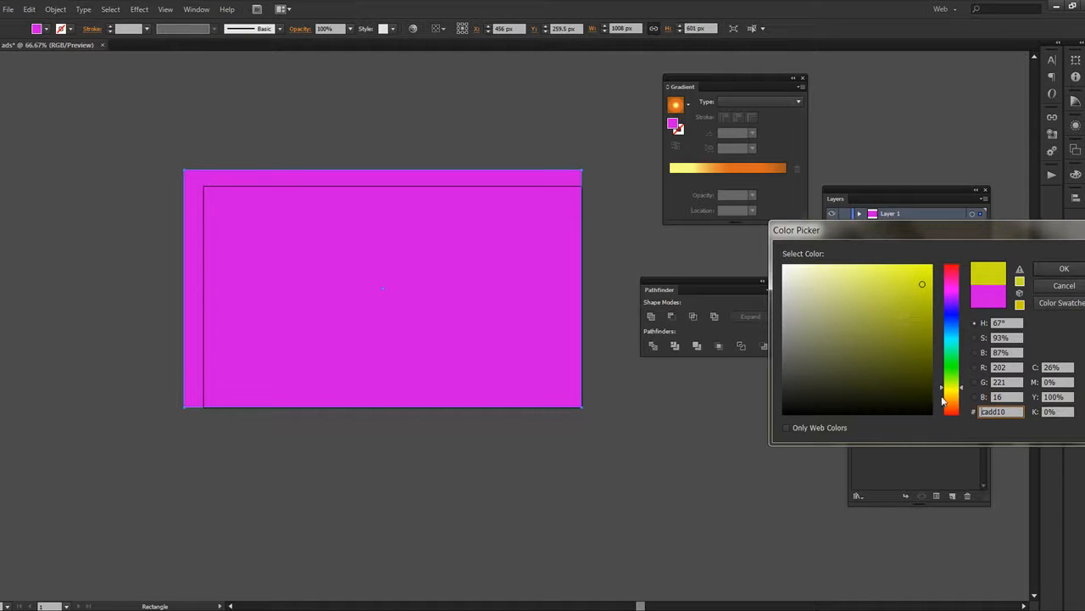
pyautogui.click(943, 397)
pyautogui.moveTo(886, 291); pyautogui.dragTo(836, 264)
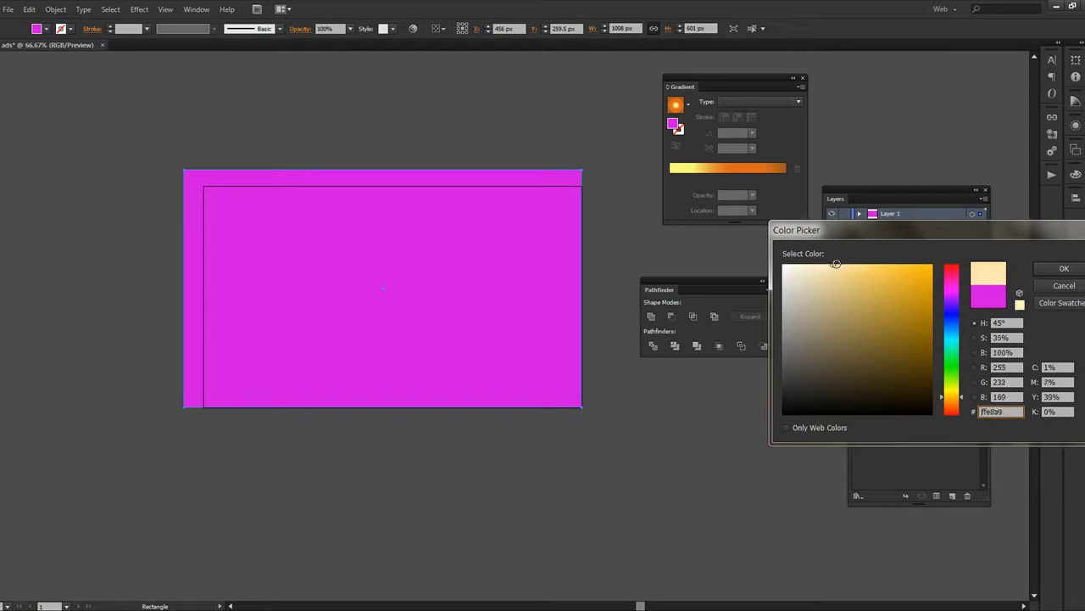
pyautogui.click(1064, 267)
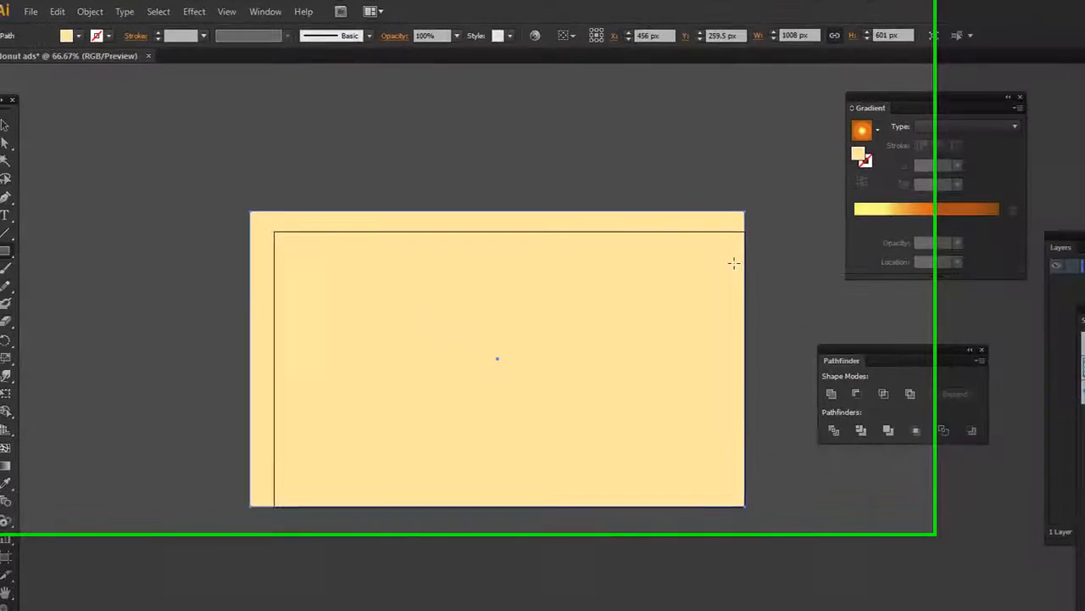
pyautogui.press('ctrl')
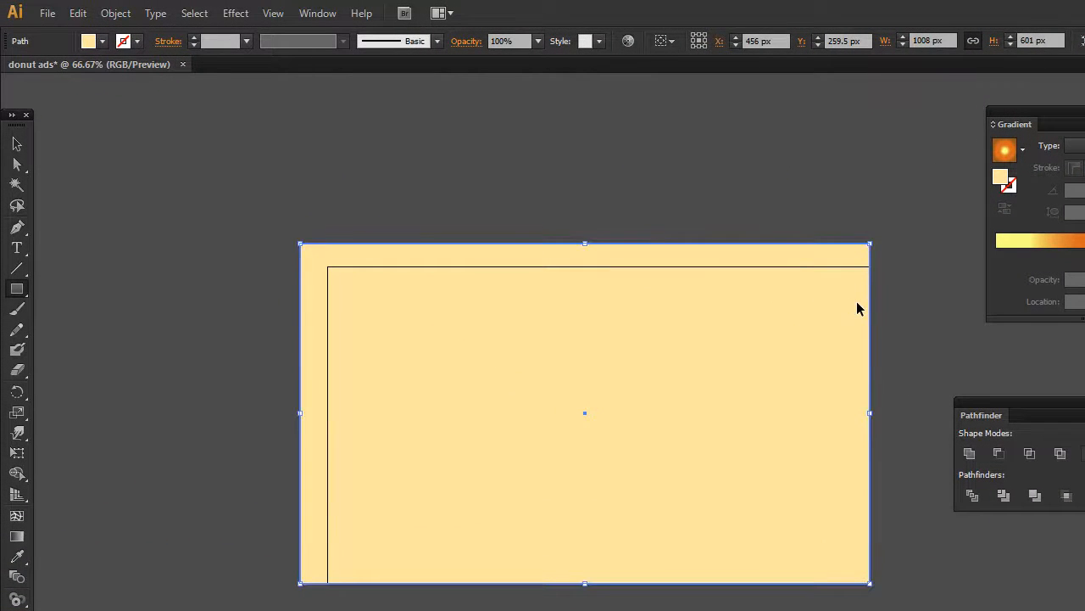
pyautogui.hotkey('ctrl', 'shift', '[')
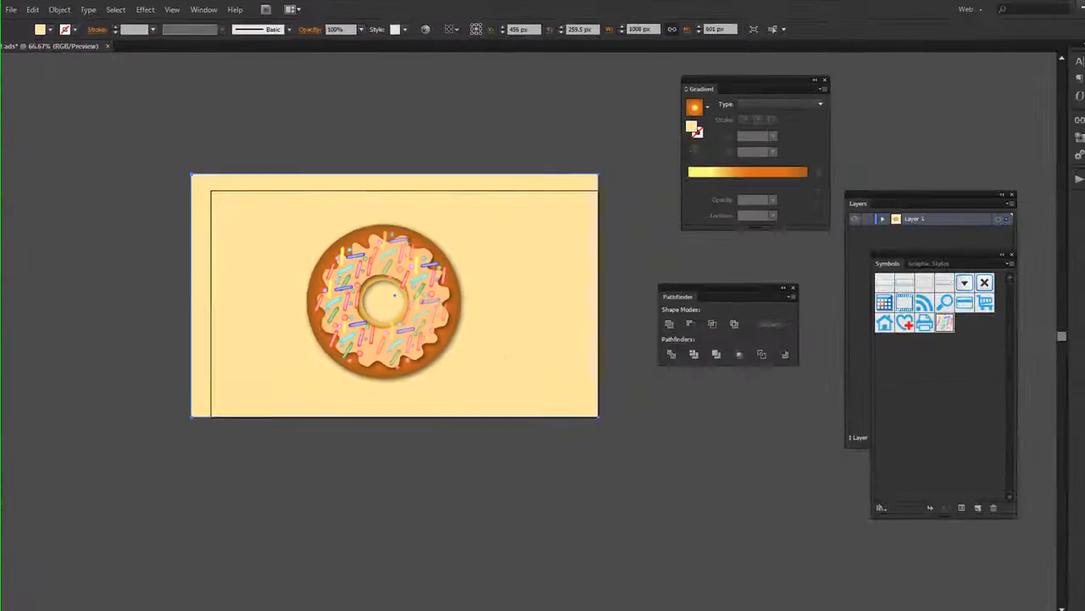
# Bring the background rectangle to the front and send it to the back again.
pyautogui.rightClick(280, 214)
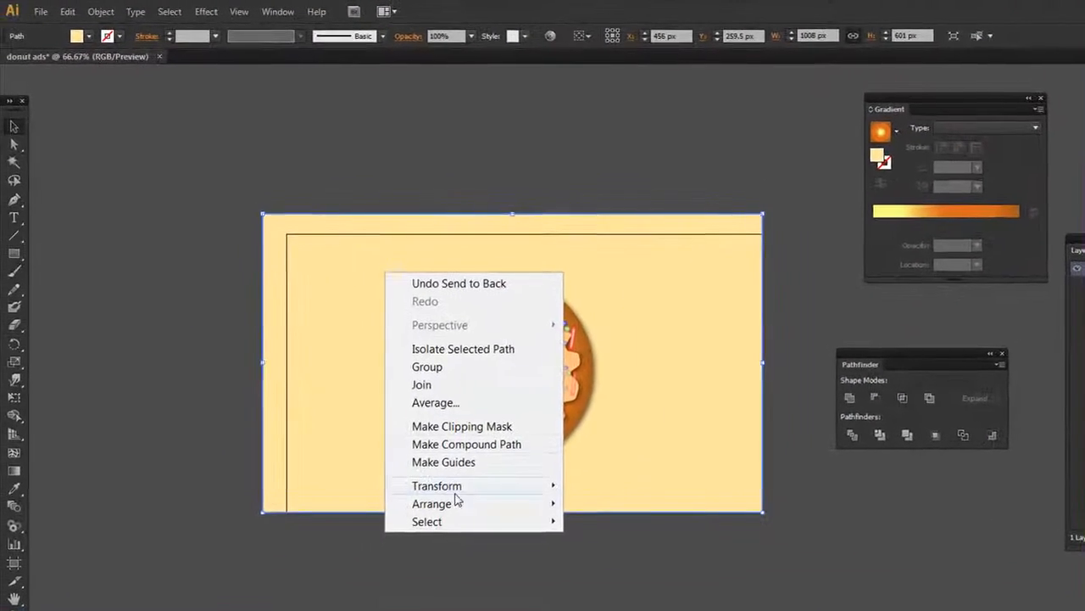
pyautogui.moveTo(459, 503)
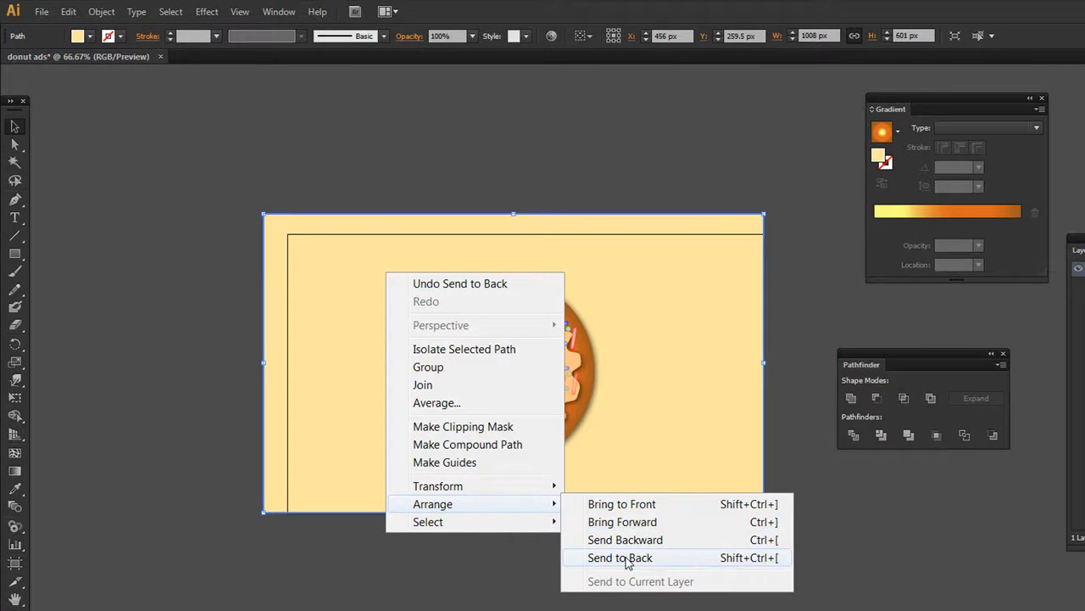
pyautogui.click(624, 505)
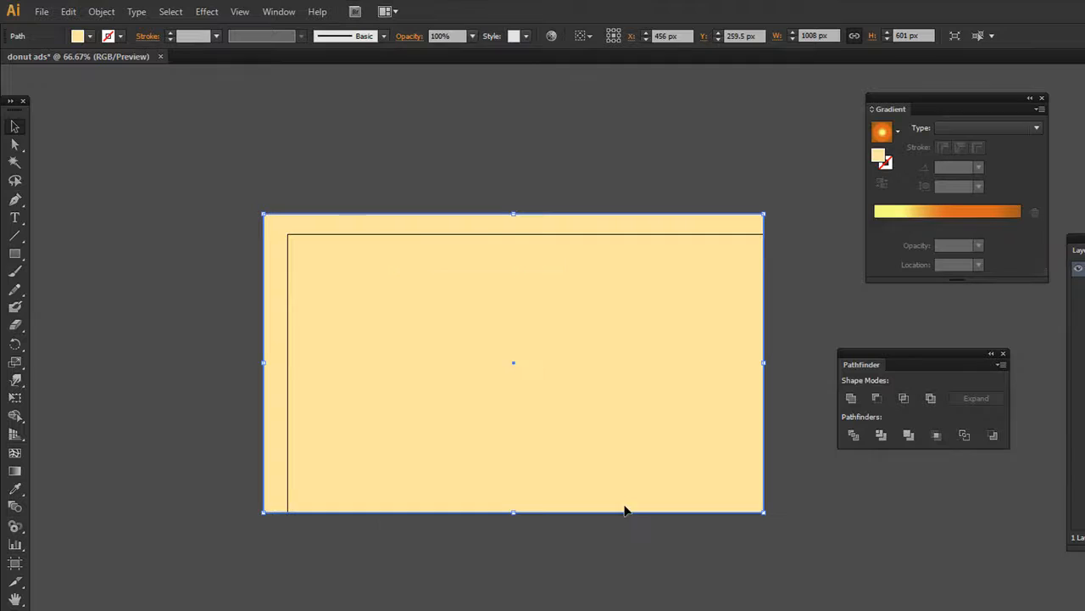
pyautogui.rightClick(366, 277)
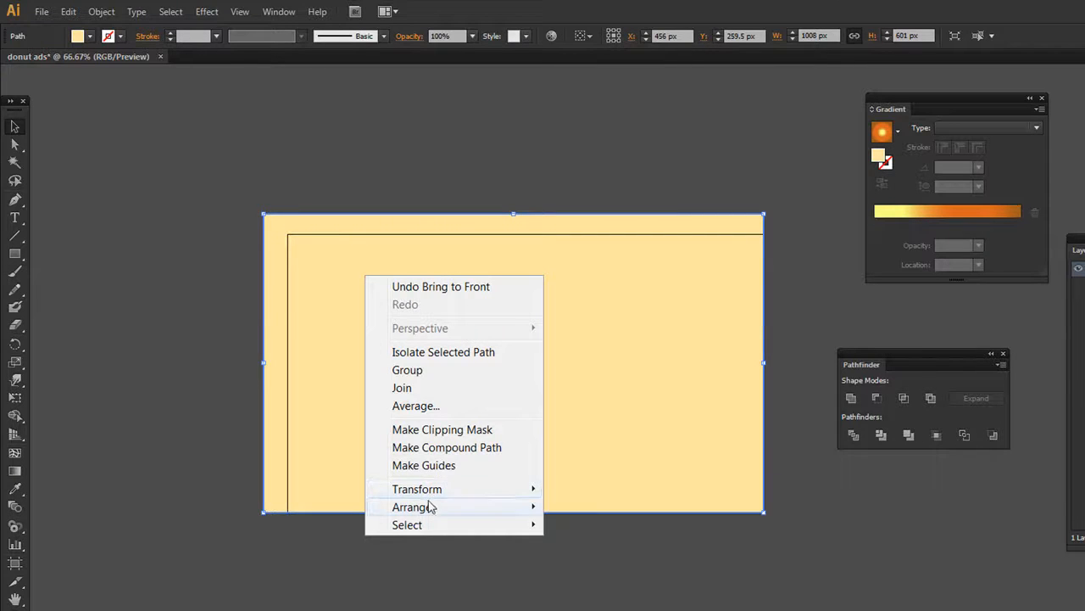
pyautogui.moveTo(475, 508)
pyautogui.click(612, 565)
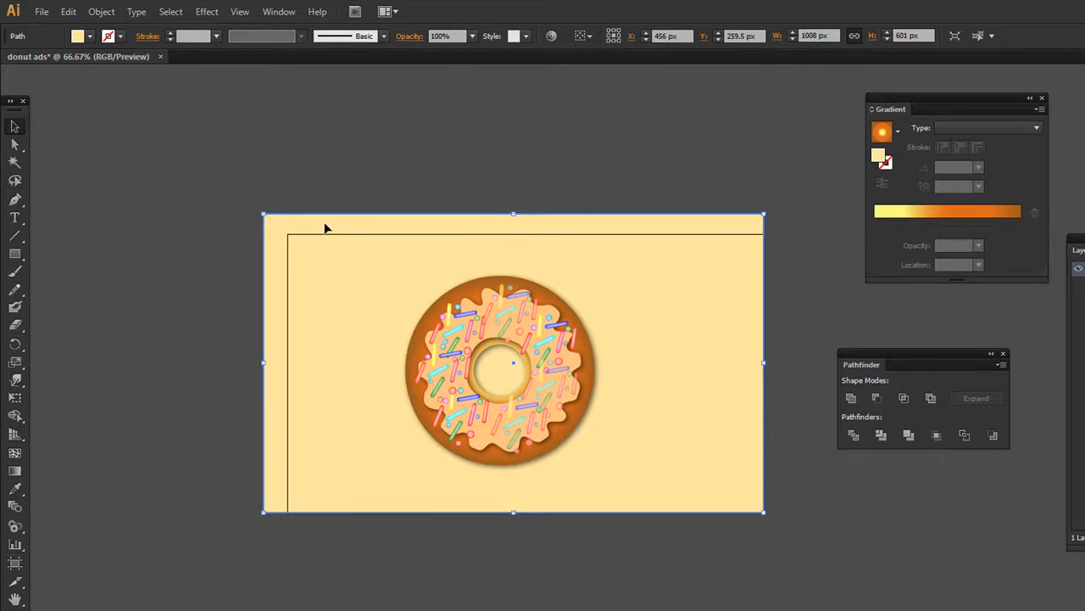
# Resize the background rectangle to 960 × 560 px so its edges match the artboard.
pyautogui.moveTo(266, 224); pyautogui.dragTo(288, 234)
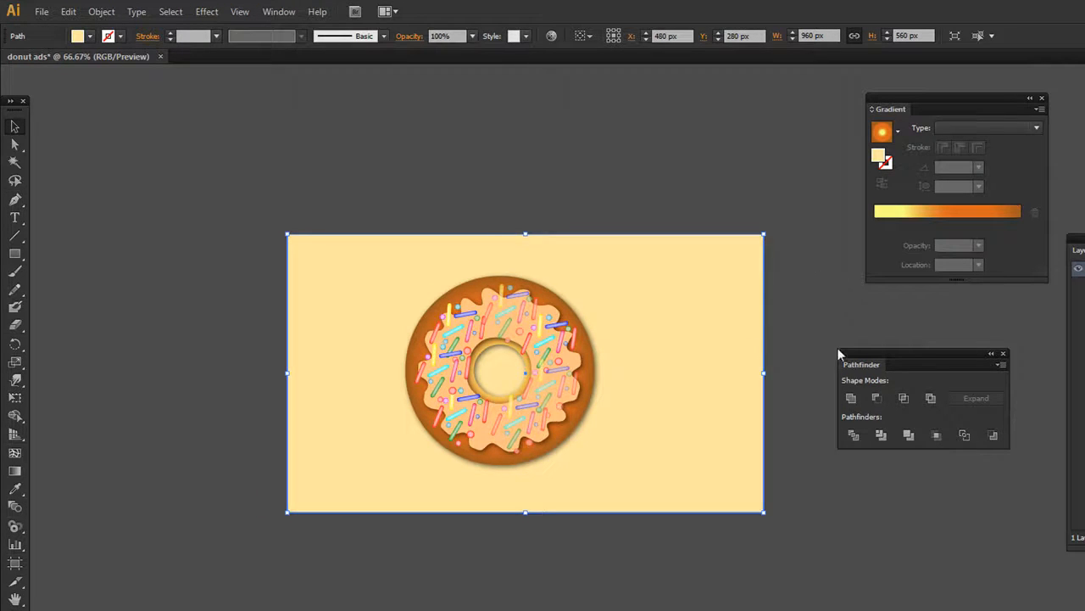
pyautogui.click(442, 206)
pyautogui.moveTo(360, 168); pyautogui.dragTo(614, 485)
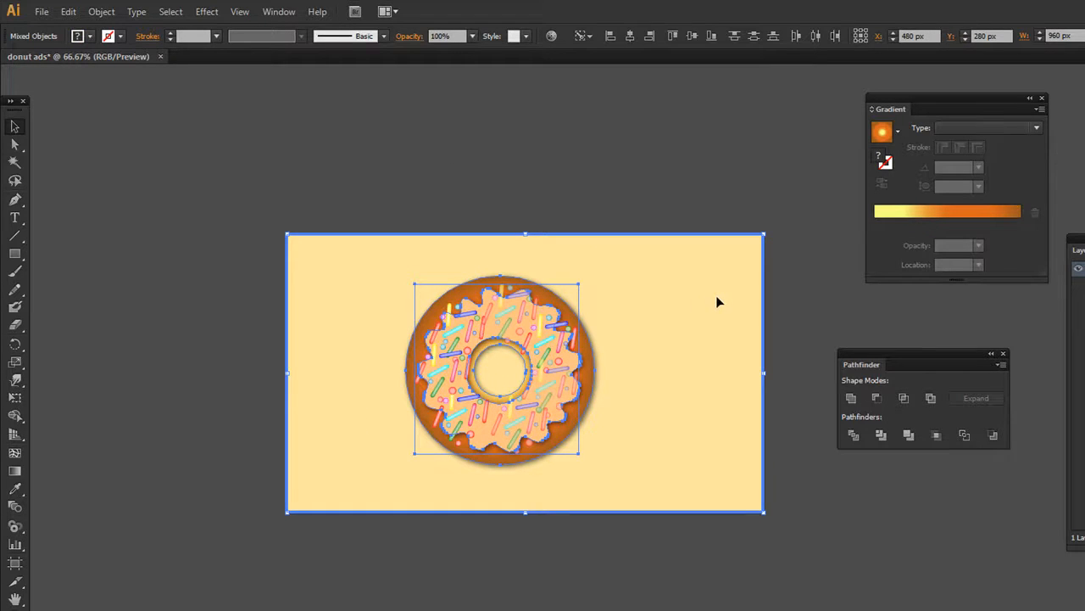
pyautogui.moveTo(551, 333); pyautogui.dragTo(608, 383)
pyautogui.hotkey('ctrl', 'z')
pyautogui.keyDown('shift'); pyautogui.click(672, 254); pyautogui.keyUp('shift')
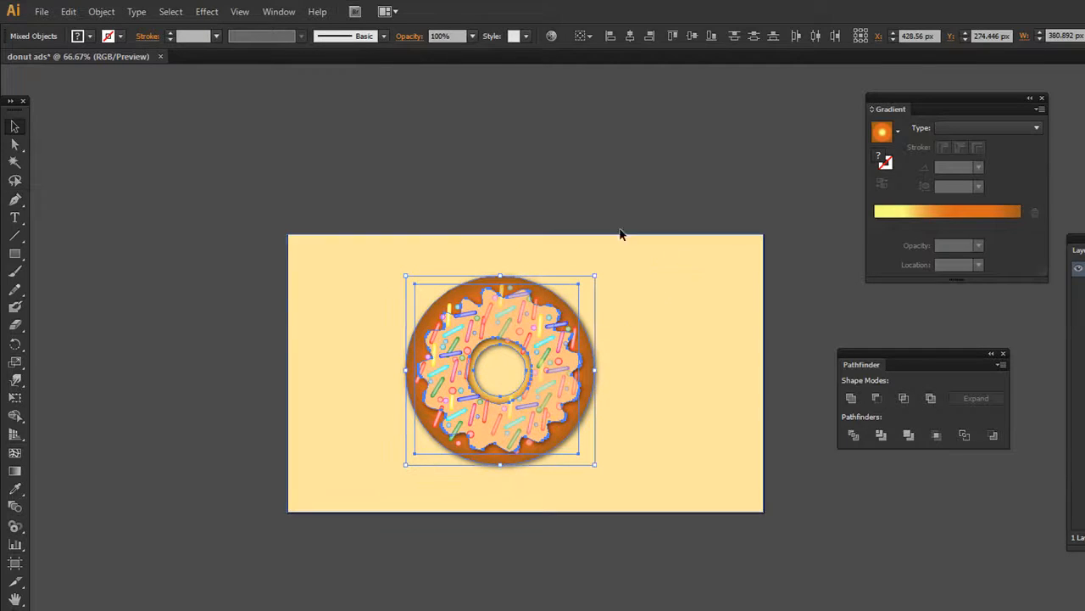
# Group all the donut's parts, leaving the background rectangle out of the group.
pyautogui.moveTo(338, 188); pyautogui.dragTo(641, 489)
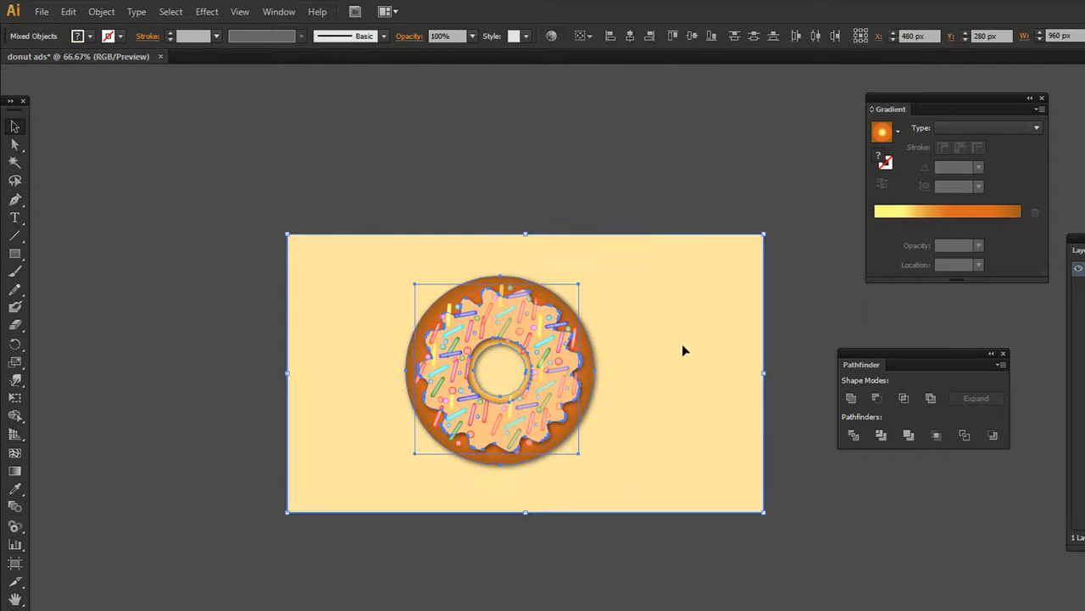
pyautogui.keyDown('shift'); pyautogui.click(696, 273); pyautogui.keyUp('shift')
pyautogui.moveTo(509, 322); pyautogui.dragTo(590, 377)
pyautogui.hotkey('ctrl', 'z')
pyautogui.hotkey('ctrl', 'g')
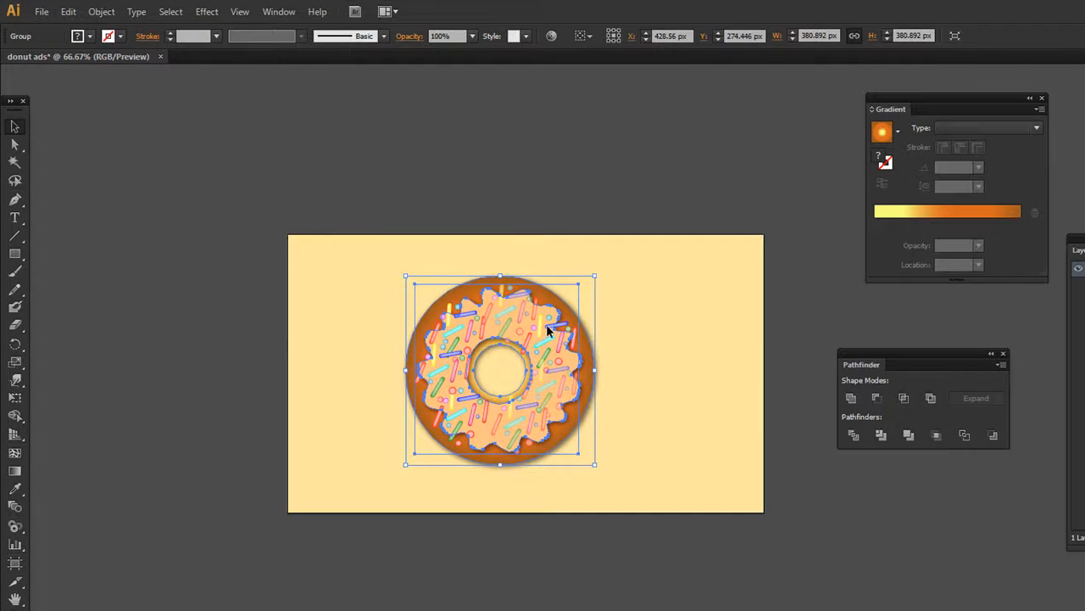
# Move the donut group about 150 px horizontally to the left on the background.
pyautogui.moveTo(552, 310); pyautogui.dragTo(478, 322)
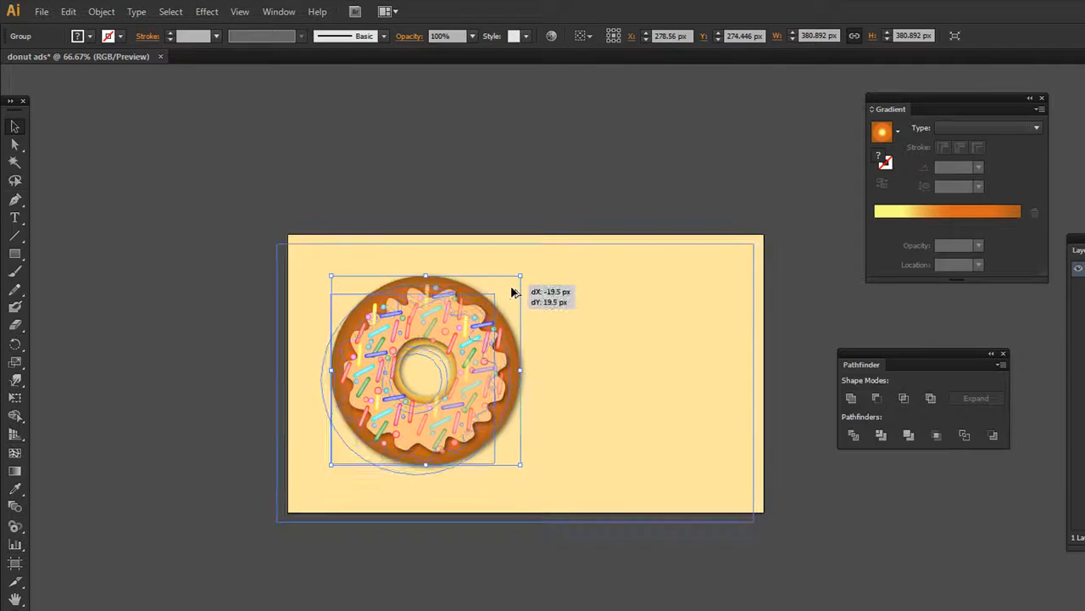
pyautogui.keyDown('shift'); pyautogui.click(511, 291); pyautogui.keyUp('shift')
pyautogui.click(491, 195)
# Duplicate the donut group and place the copy on the right half of the background.
pyautogui.click(478, 321)
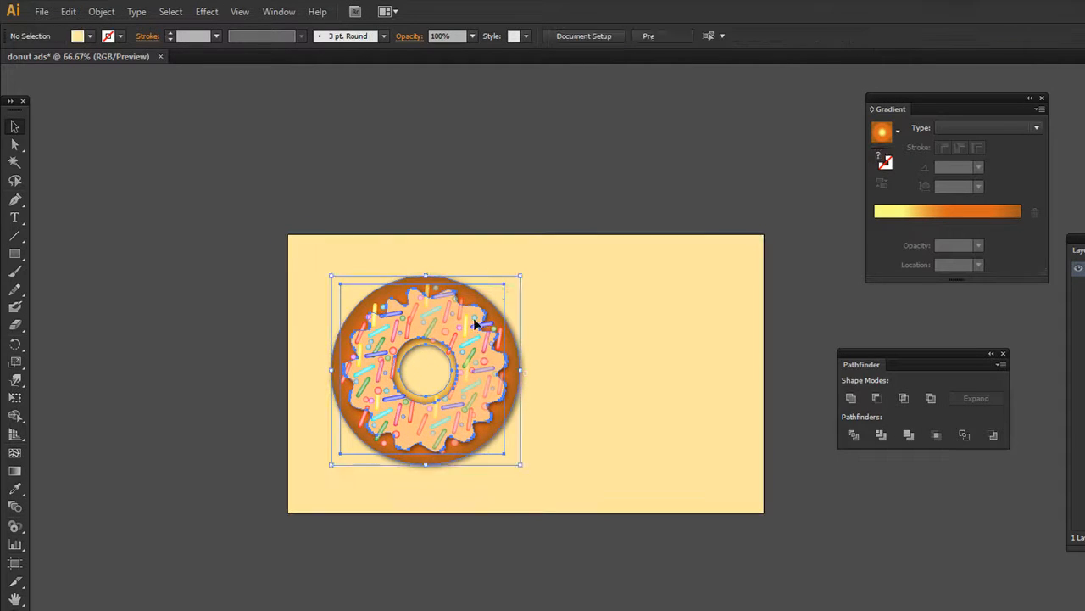
pyautogui.moveTo(458, 318); pyautogui.dragTo(669, 321)
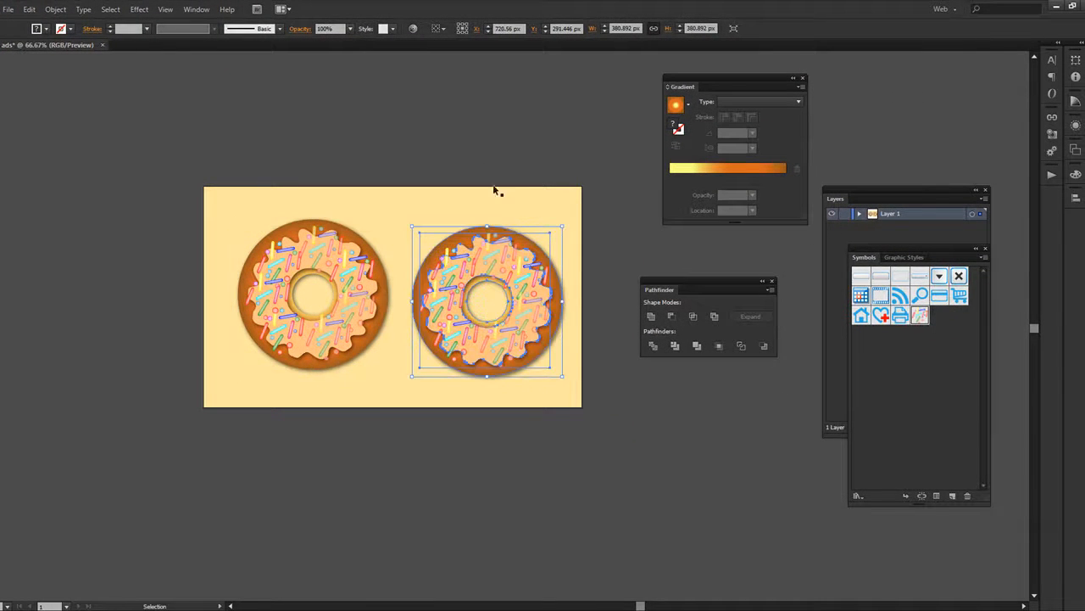
pyautogui.click(476, 144)
# Shift both donuts down and slightly left, leaving a free strip along the background's upper edge.
pyautogui.click(347, 294)
pyautogui.moveTo(349, 295); pyautogui.dragTo(325, 309)
pyautogui.moveTo(534, 301); pyautogui.dragTo(522, 307)
pyautogui.click(528, 135)
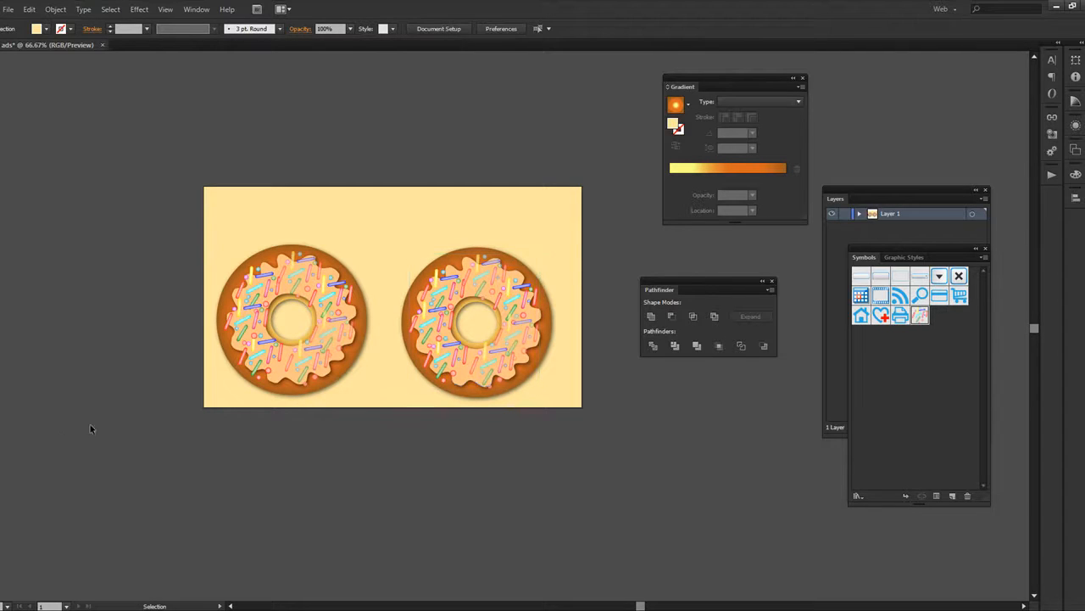
# Pick a dark brown fill for the Type tool and add the text "Fresh Donuts" above the left donut.
pyautogui.press('t')
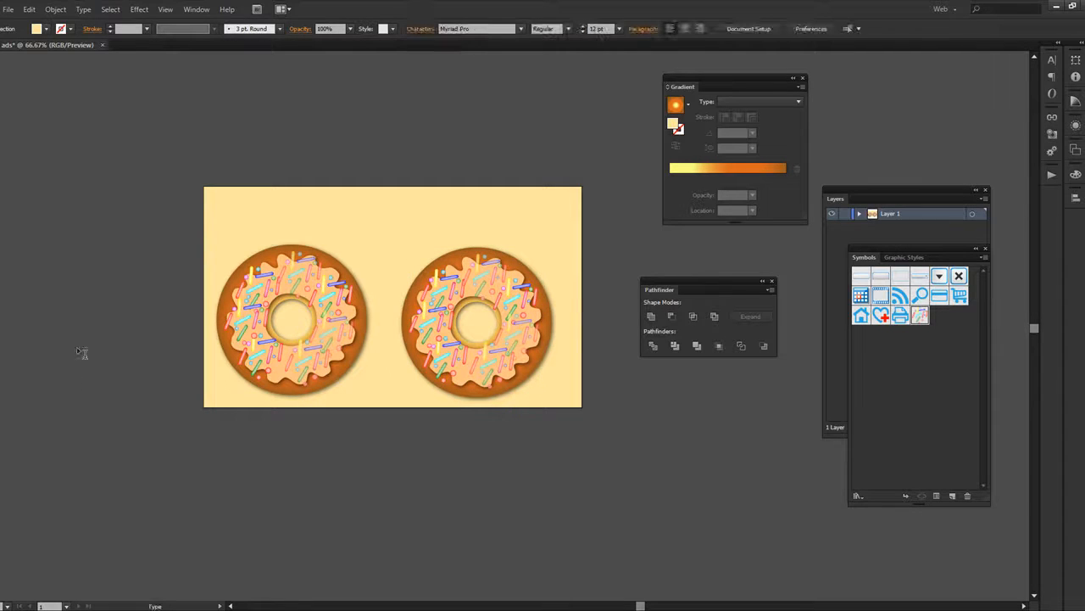
pyautogui.click(39, 33)
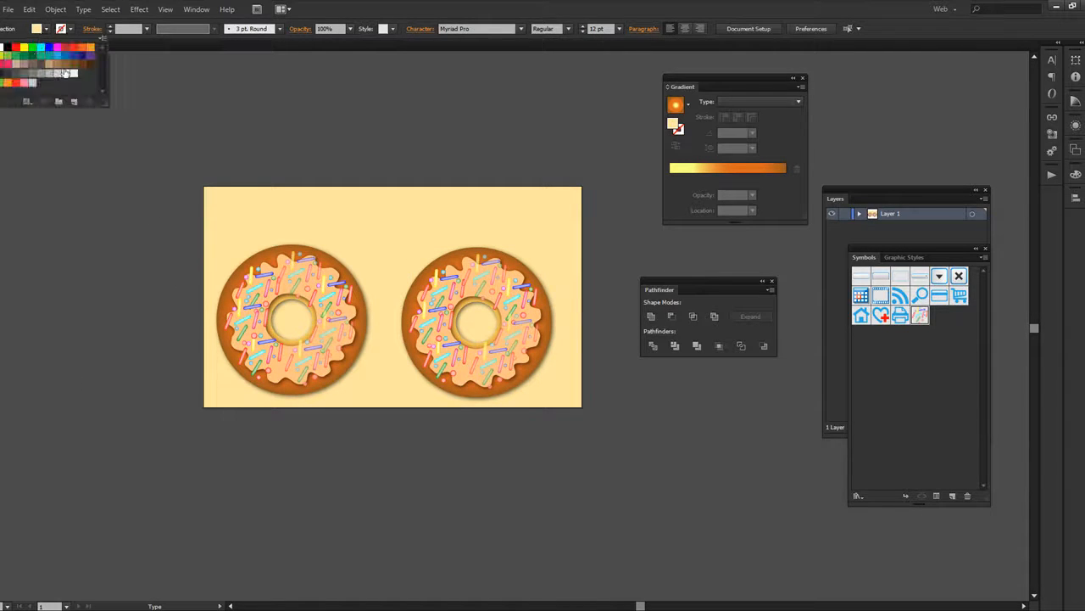
pyautogui.click(82, 64)
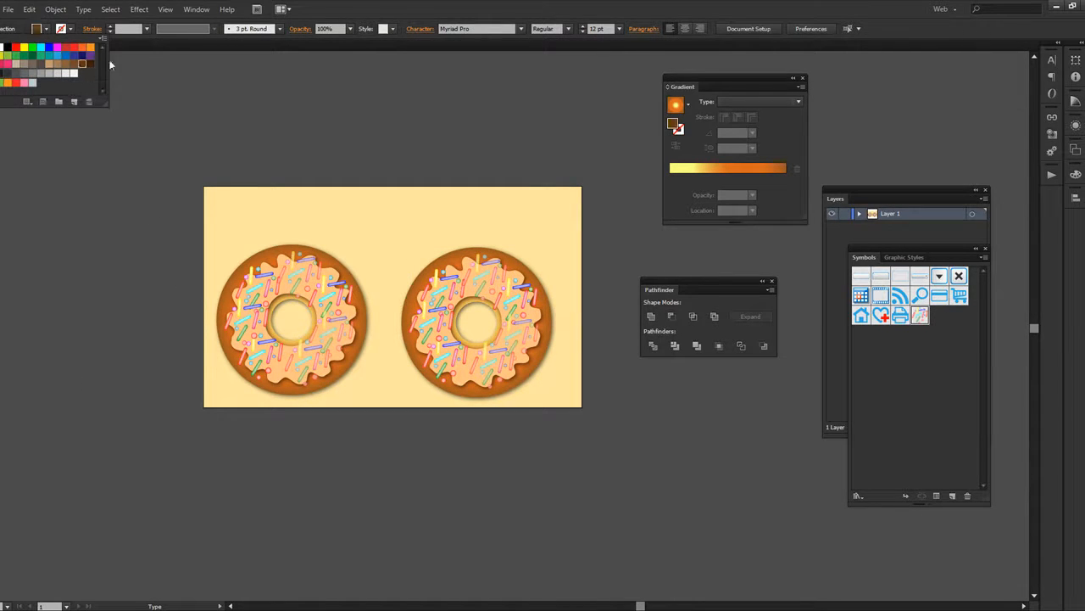
pyautogui.click(247, 213)
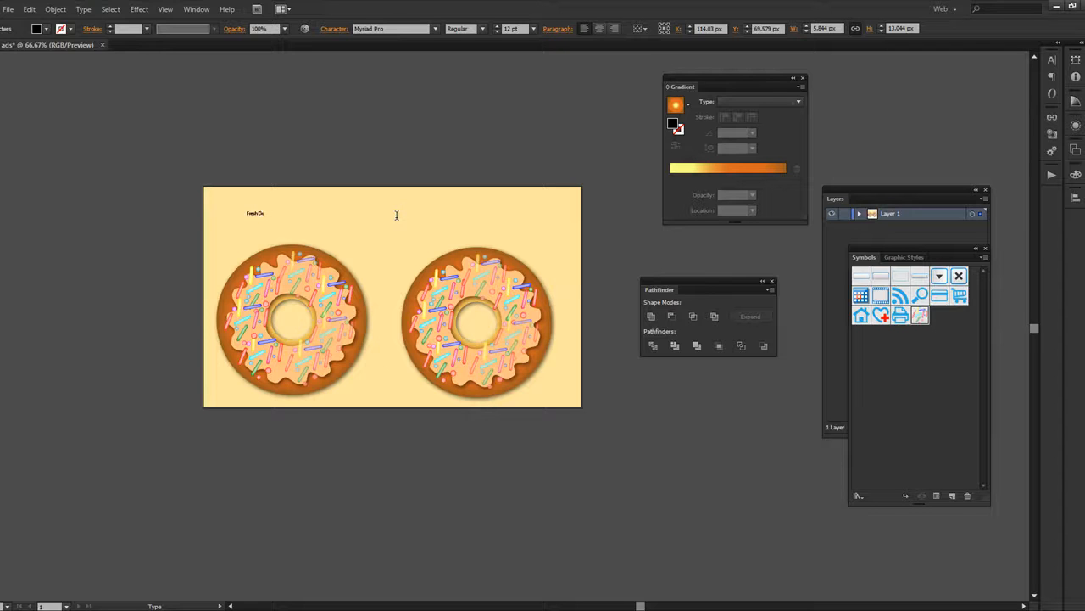
pyautogui.write('Fresh Donuts')
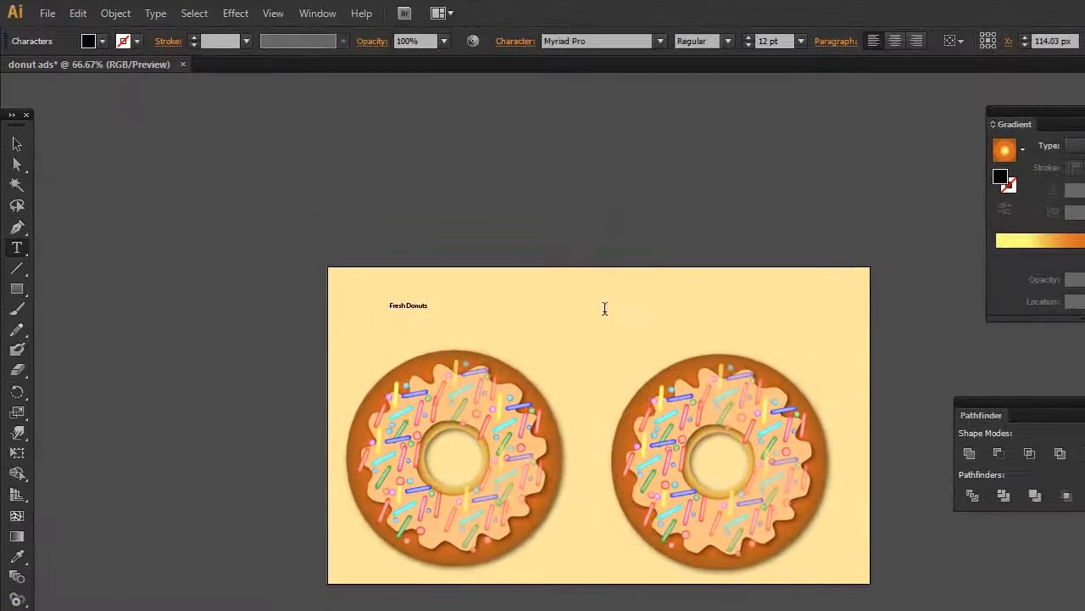
pyautogui.click(17, 145)
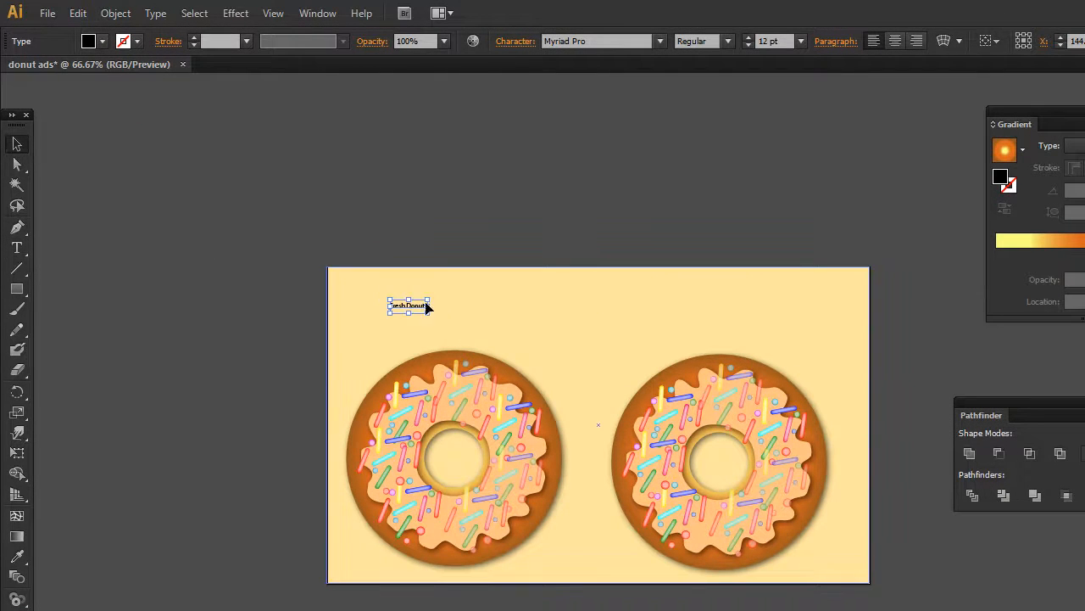
# Enlarge the "Fresh Donuts" text to about 102 pt, centred above the donuts, and fill it with the darkest brown swatch.
pyautogui.moveTo(430, 302); pyautogui.dragTo(701, 277)
pyautogui.moveTo(588, 313); pyautogui.dragTo(640, 316)
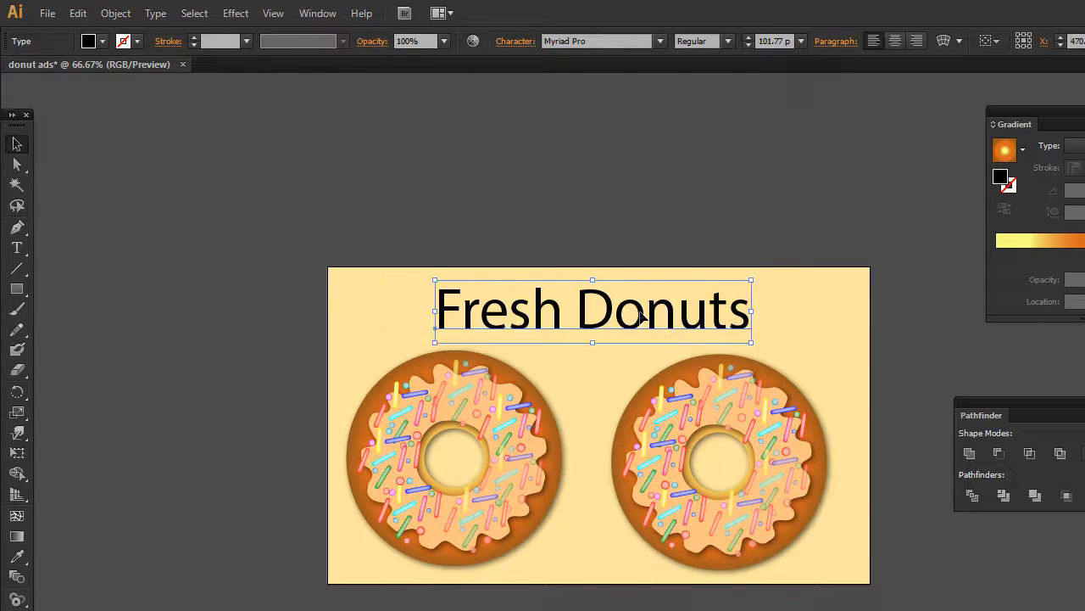
pyautogui.click(89, 44)
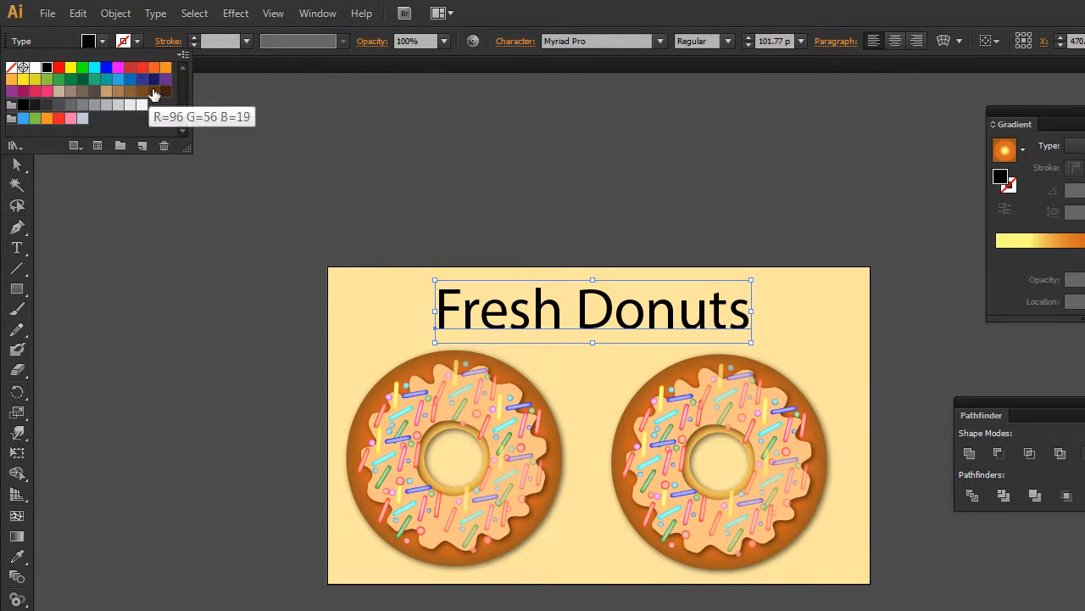
pyautogui.click(153, 91)
pyautogui.click(165, 92)
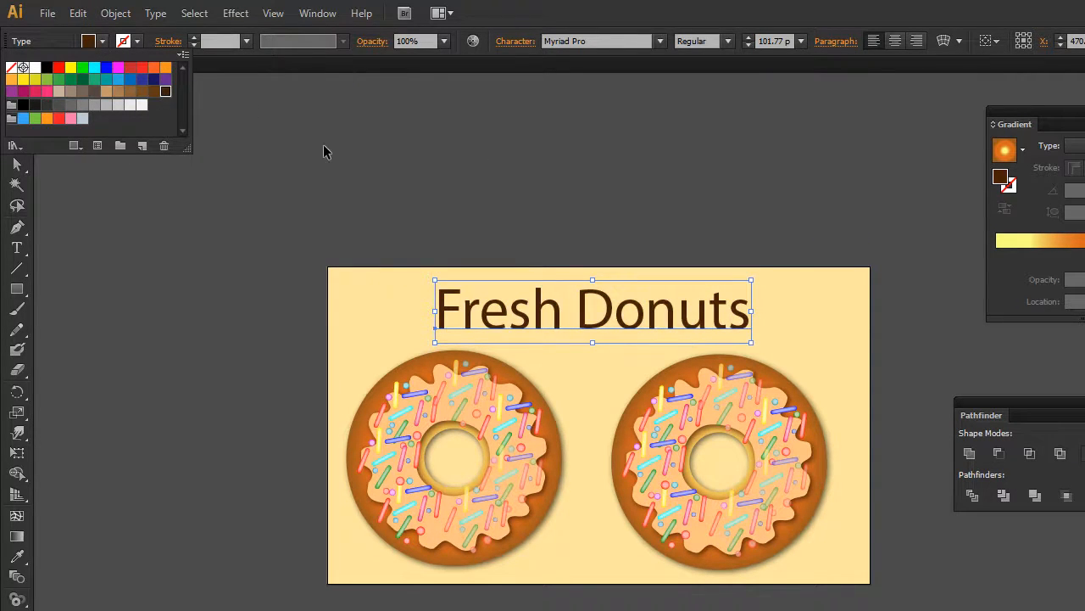
pyautogui.click(323, 152)
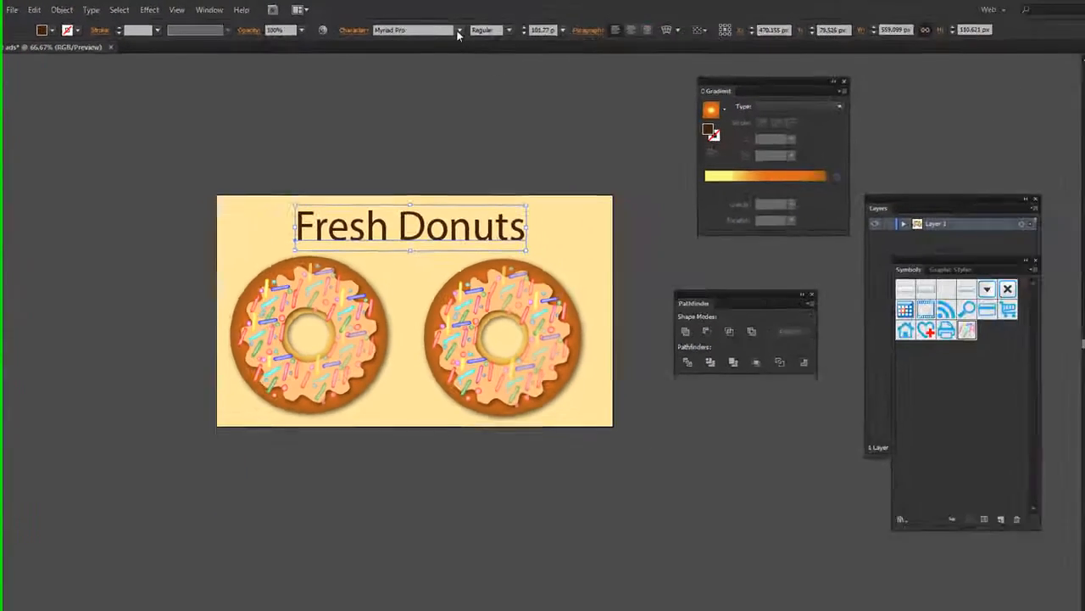
# Set the headline's font to Old English Text MT.
pyautogui.click(659, 41)
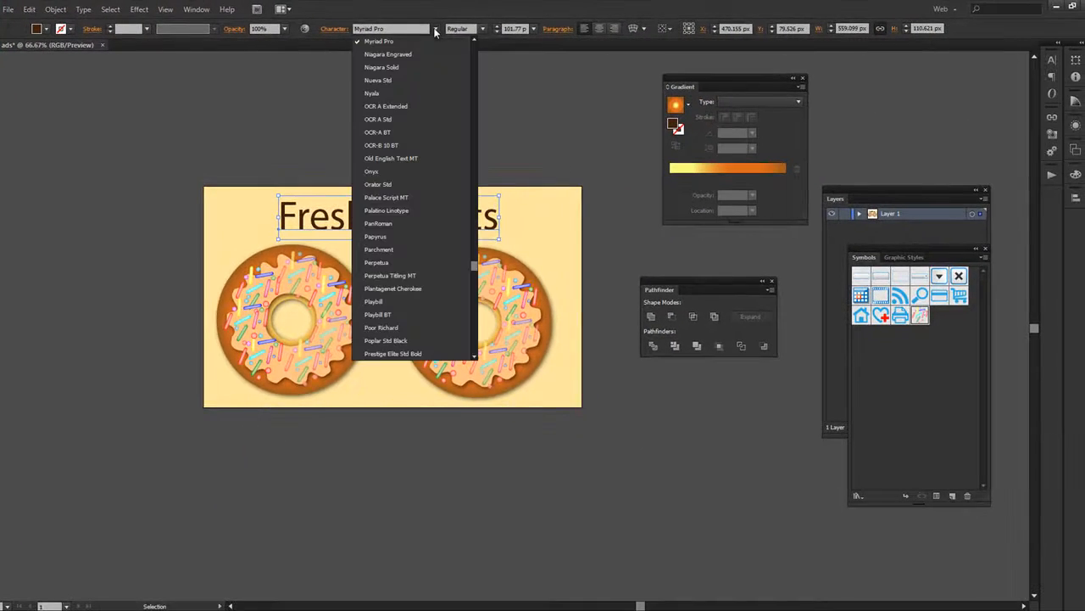
pyautogui.click(395, 105)
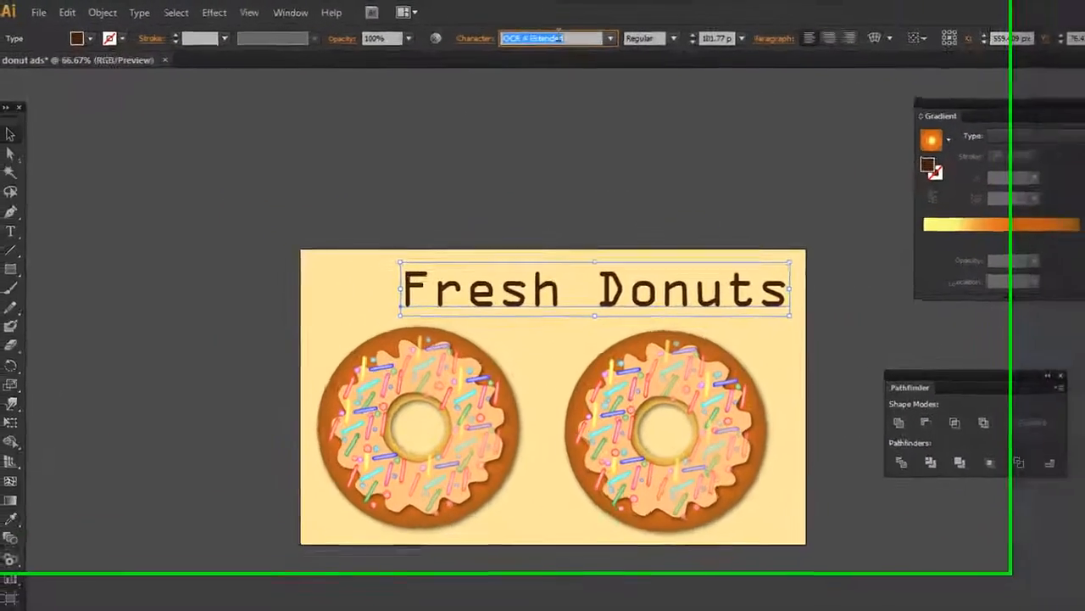
pyautogui.press('Down')
pyautogui.press('Down')
pyautogui.press('Down')
pyautogui.press('Down')
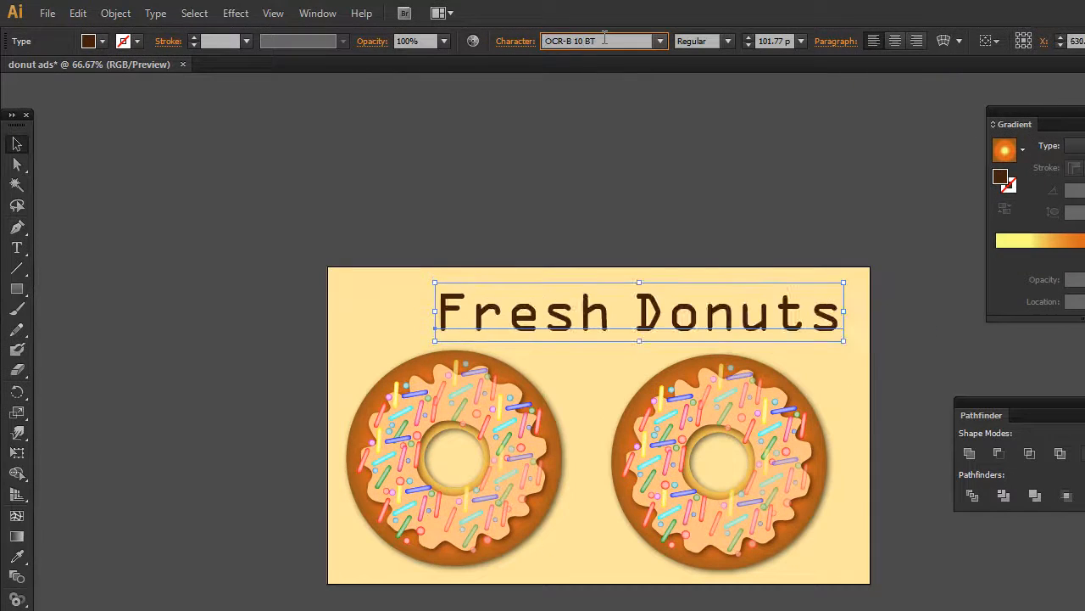
pyautogui.click(637, 165)
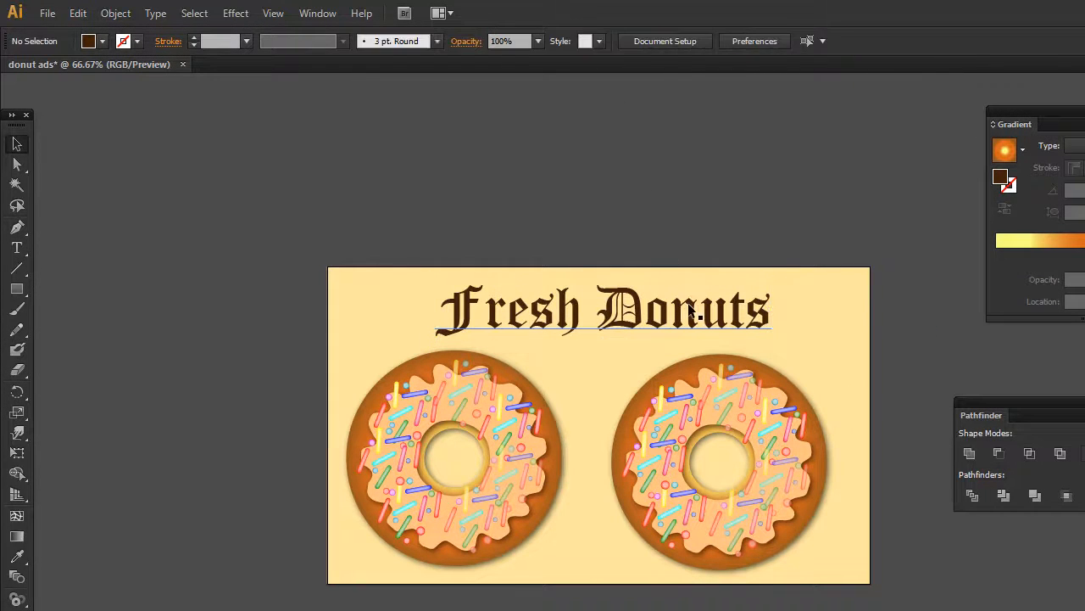
# Scale the headline up to about 133 pt so it spans most of the background's width, and nudge it down slightly.
pyautogui.click(440, 286)
pyautogui.moveTo(435, 280); pyautogui.dragTo(383, 268)
pyautogui.moveTo(763, 344); pyautogui.dragTo(821, 349)
pyautogui.press('Down')
pyautogui.press('Down')
pyautogui.press('Down')
pyautogui.press('Down')
pyautogui.press('Down')
pyautogui.press('Down')
pyautogui.press('Down')
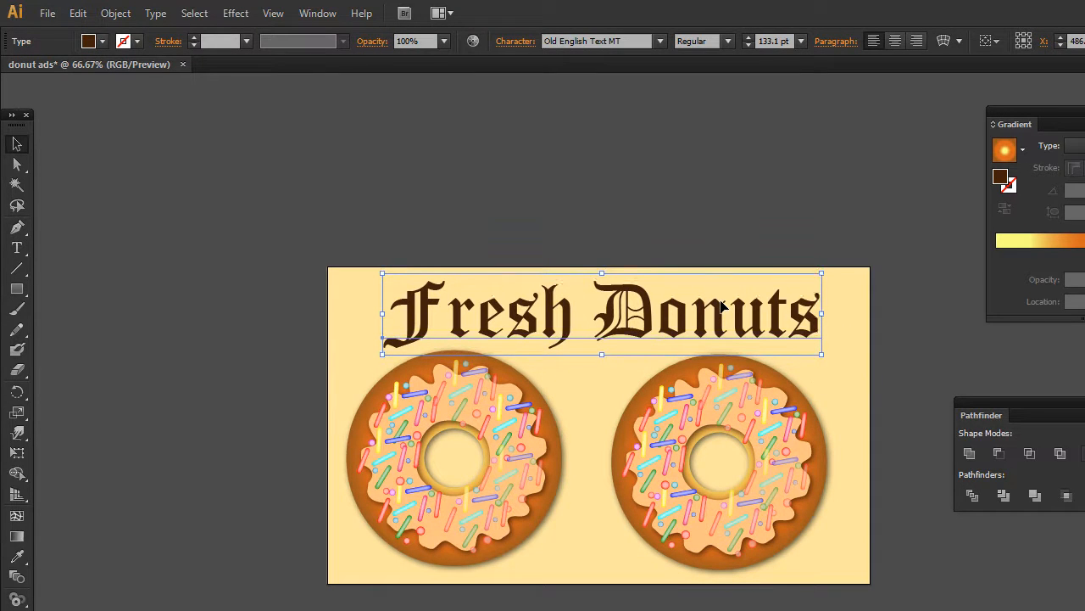
pyautogui.click(689, 212)
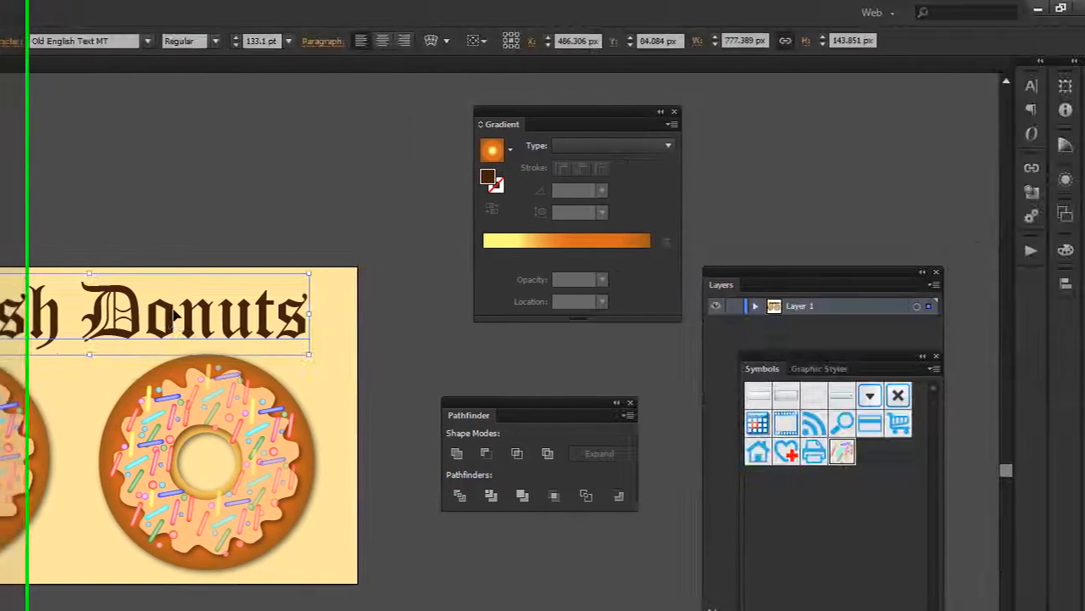
# Apply a Drop Shadow effect to the headline with Multiply mode, 60% opacity, 3 px X and Y offsets and 5 px blur.
pyautogui.click(1036, 179)
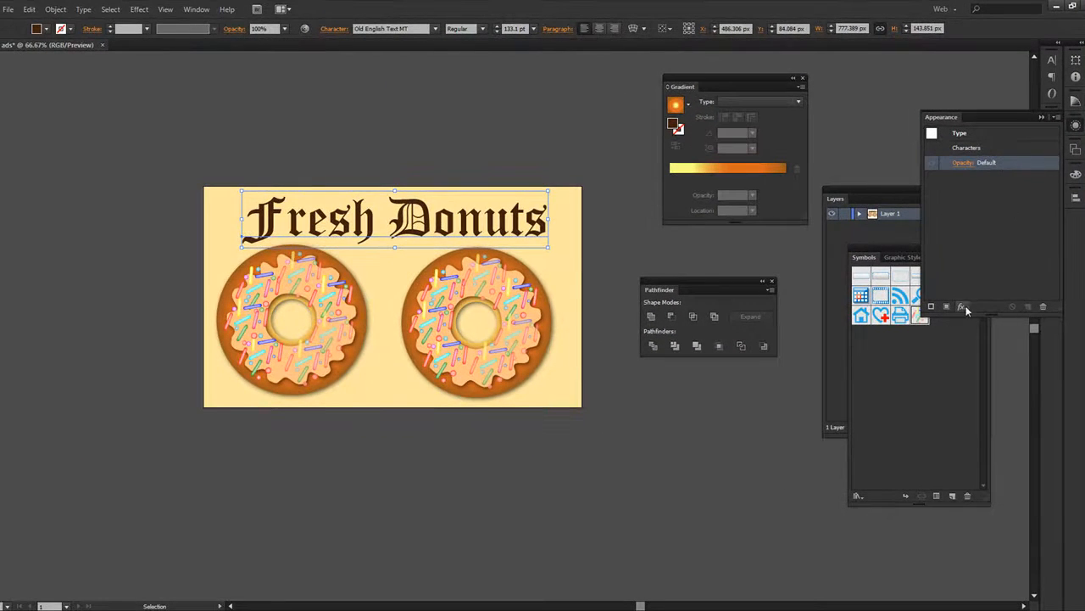
pyautogui.click(963, 307)
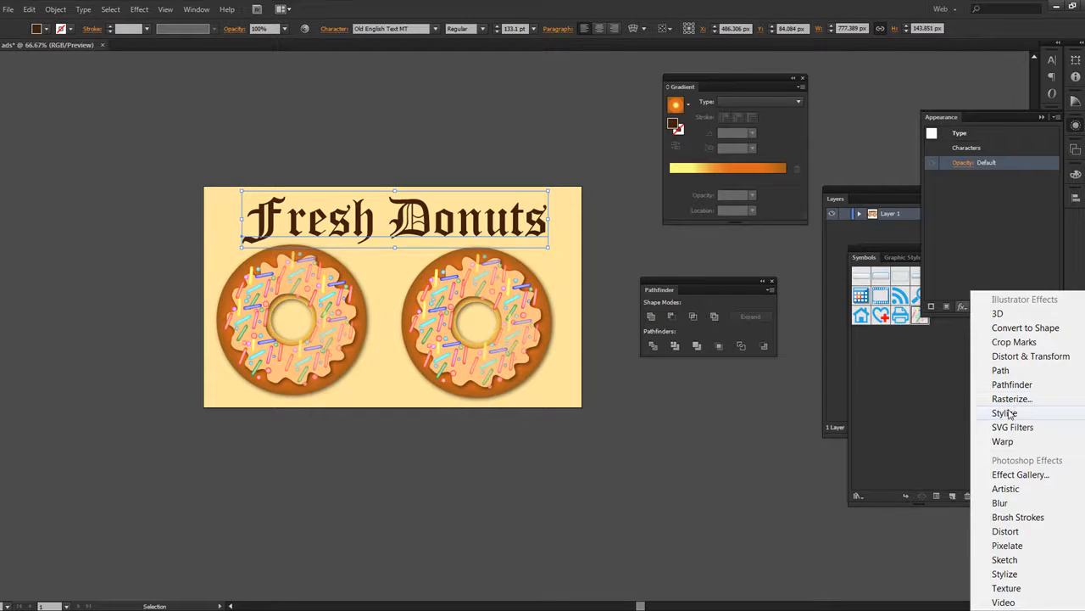
pyautogui.moveTo(1012, 418)
pyautogui.click(923, 415)
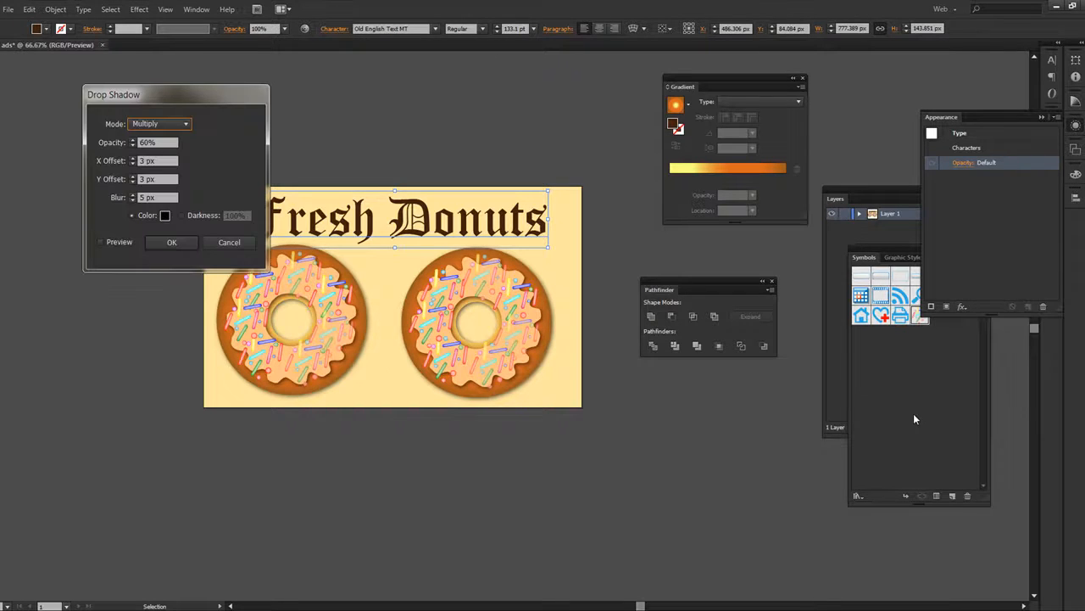
pyautogui.click(102, 242)
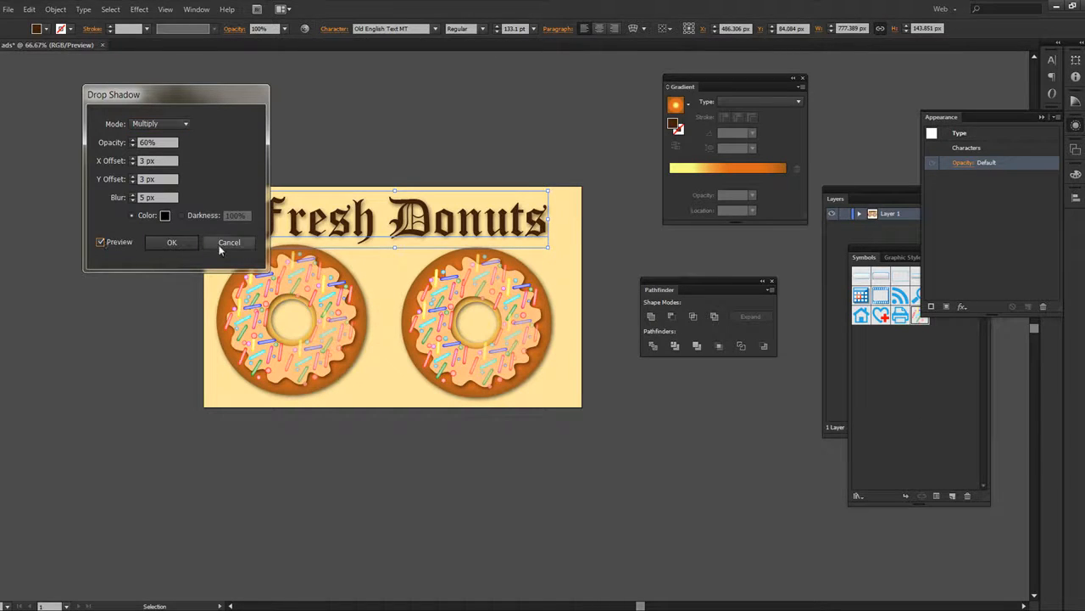
pyautogui.click(172, 243)
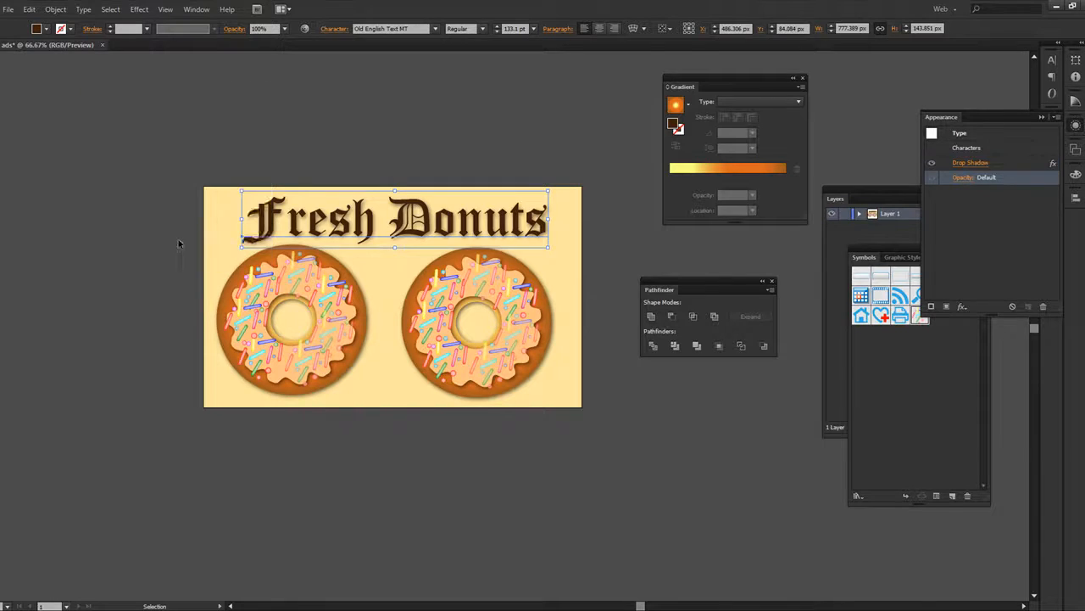
pyautogui.click(418, 154)
# Close the floating Pathfinder, Gradient, Layers and Symbols panels and show the finished advertisement at 100%.
pyautogui.click(771, 281)
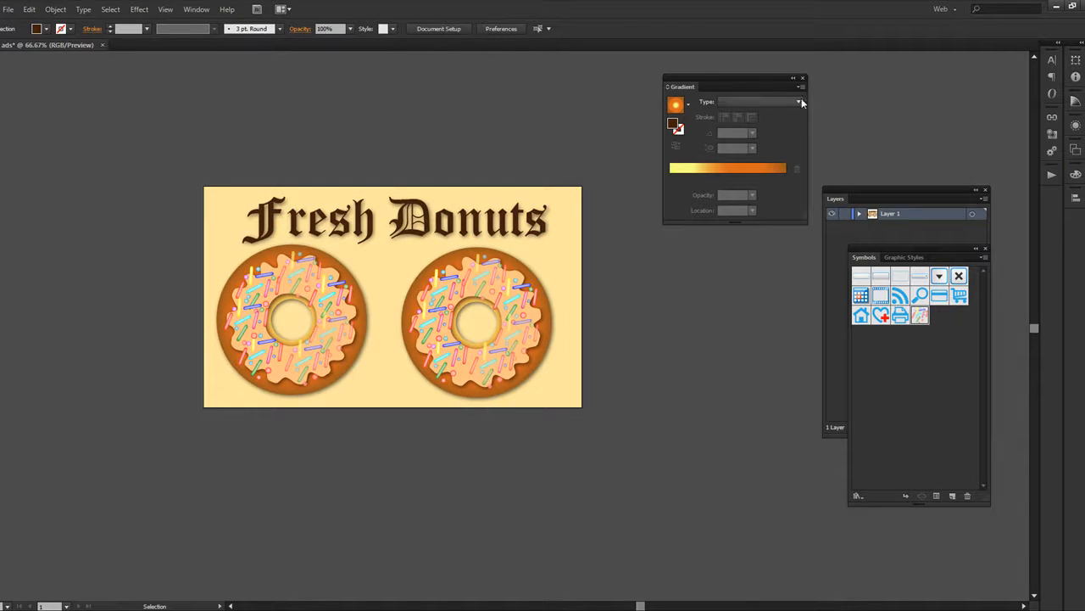
pyautogui.click(802, 78)
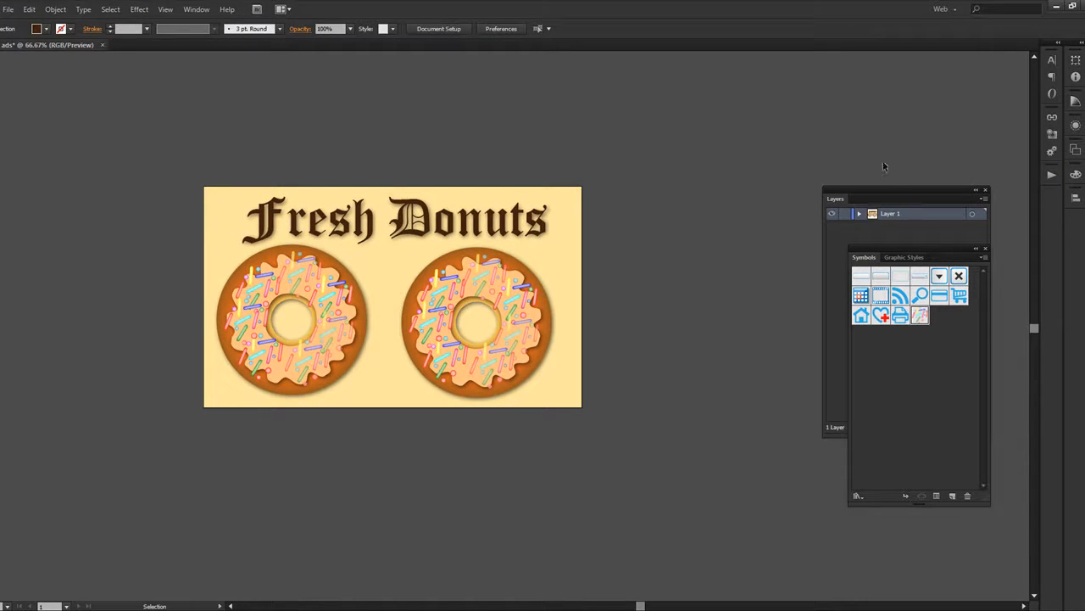
pyautogui.click(985, 191)
pyautogui.click(986, 251)
pyautogui.moveTo(449, 301); pyautogui.dragTo(509, 321)
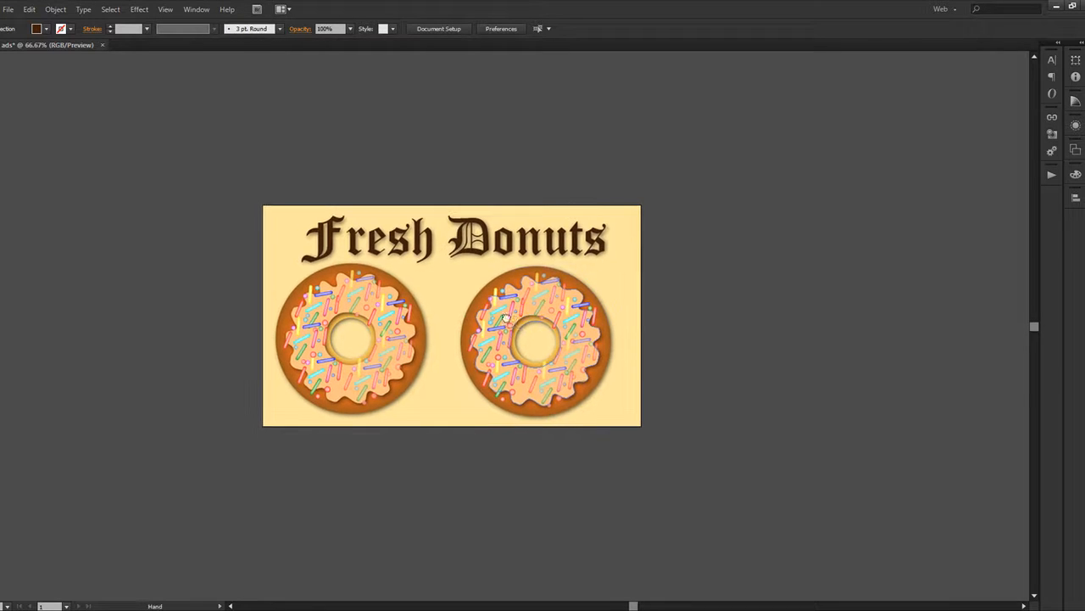
pyautogui.hotkey('ctrl', '+')
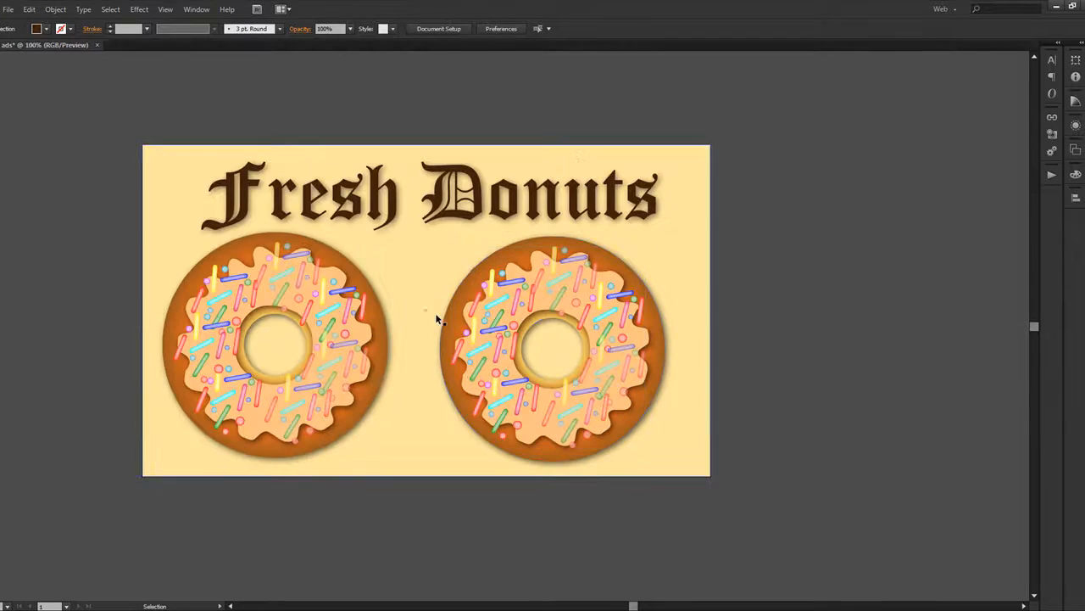